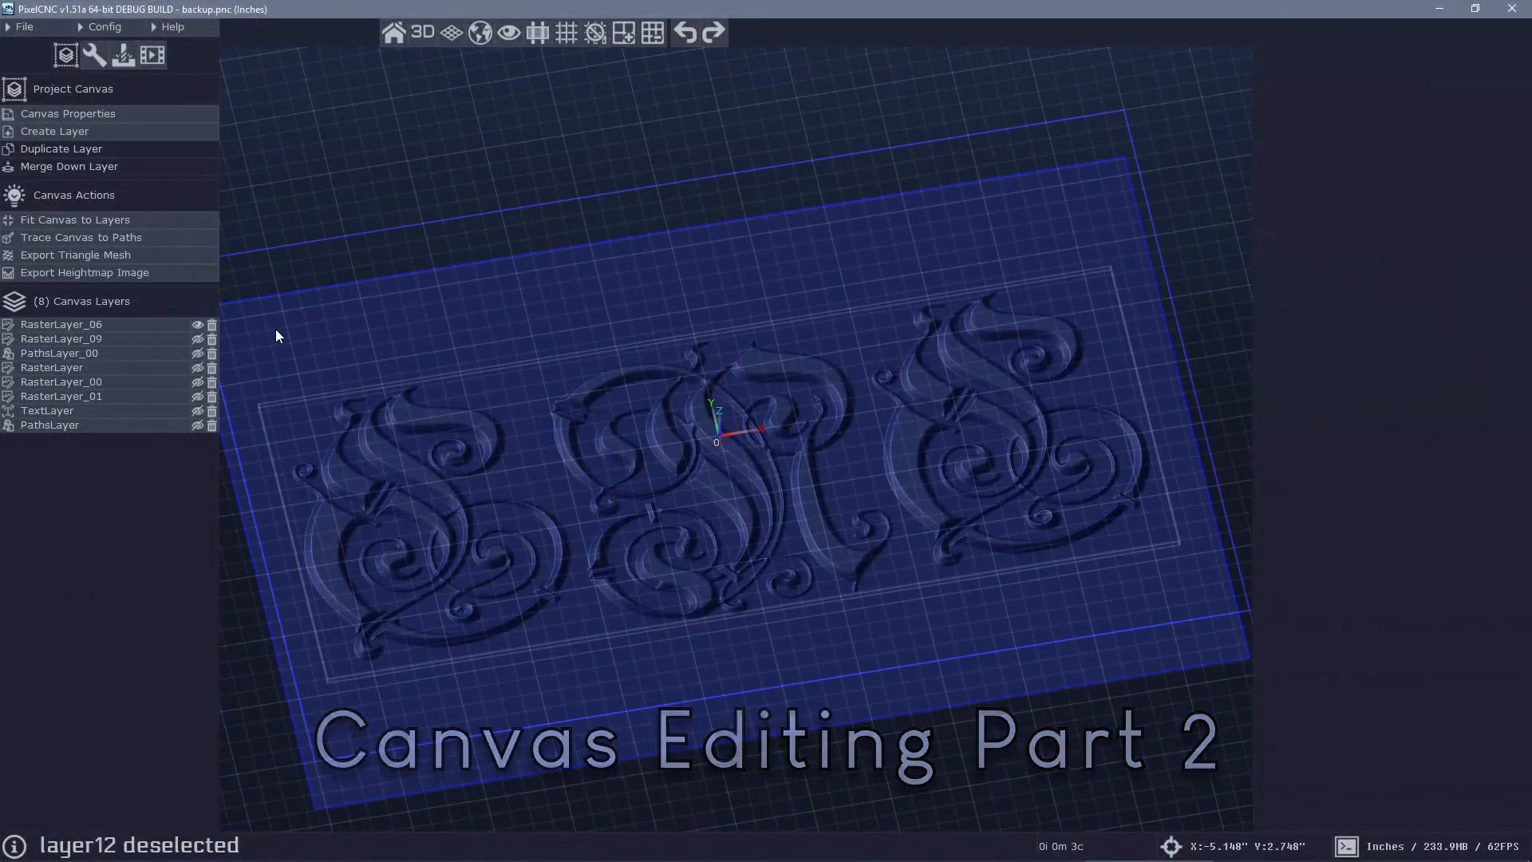
Show the TextLayer, hide RasterLayer_06, and make the TextLayer the active layer
click(197, 410)
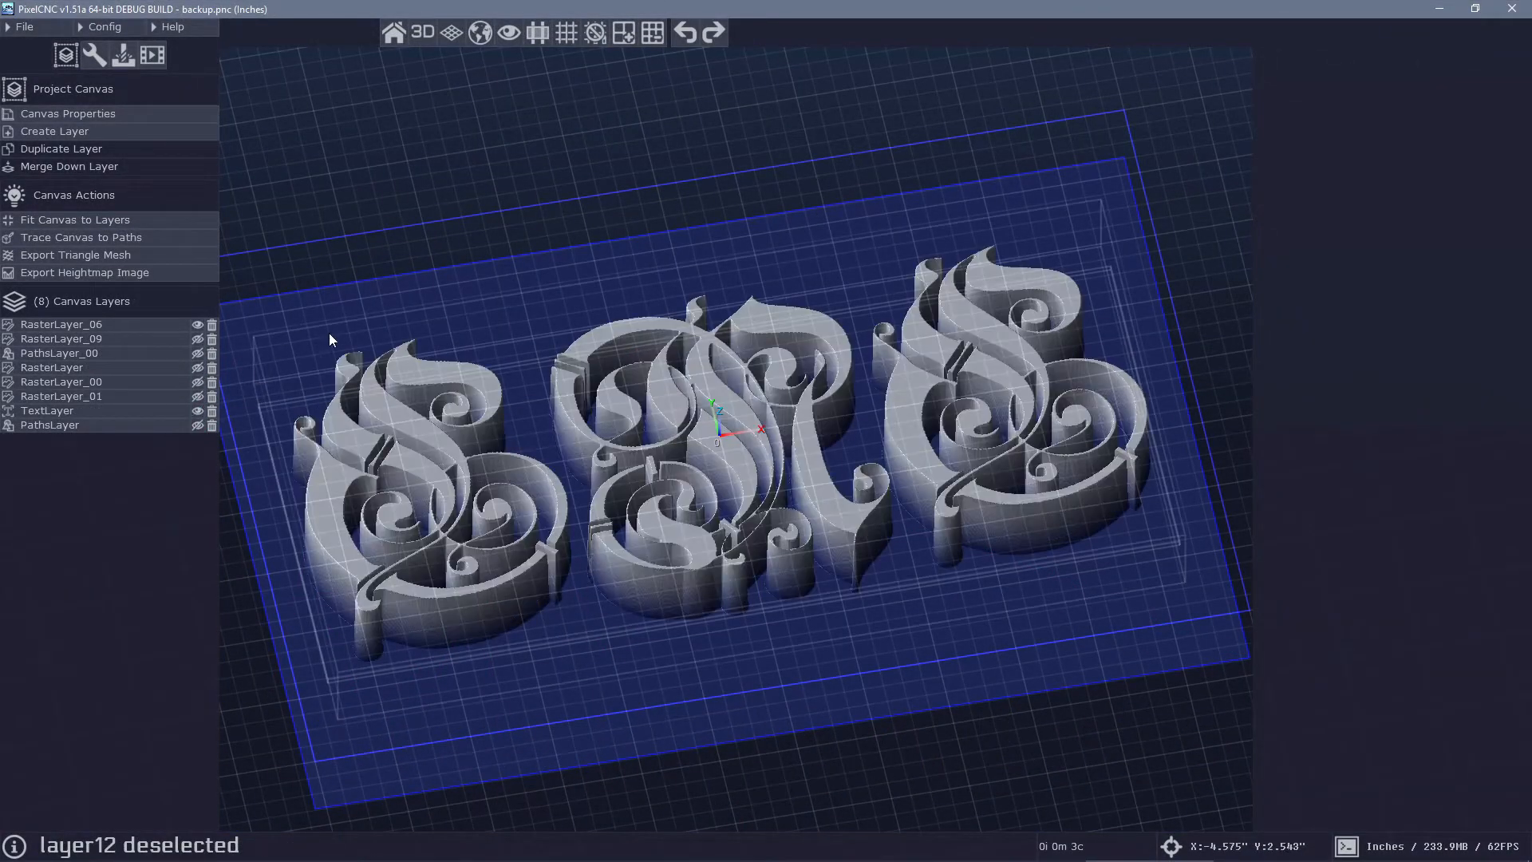
click(194, 338)
click(84, 410)
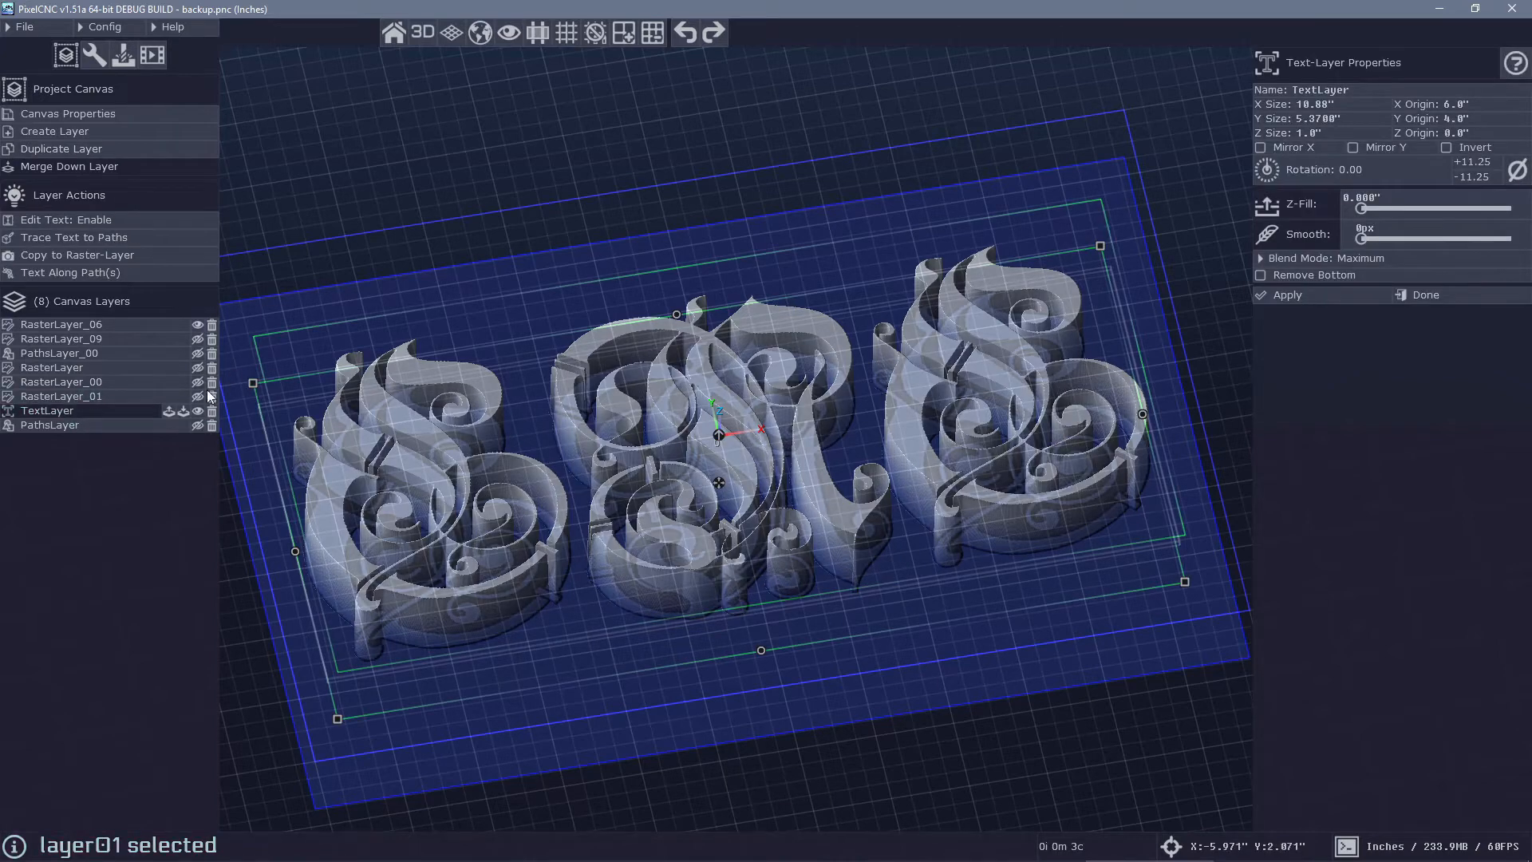
click(183, 330)
click(196, 326)
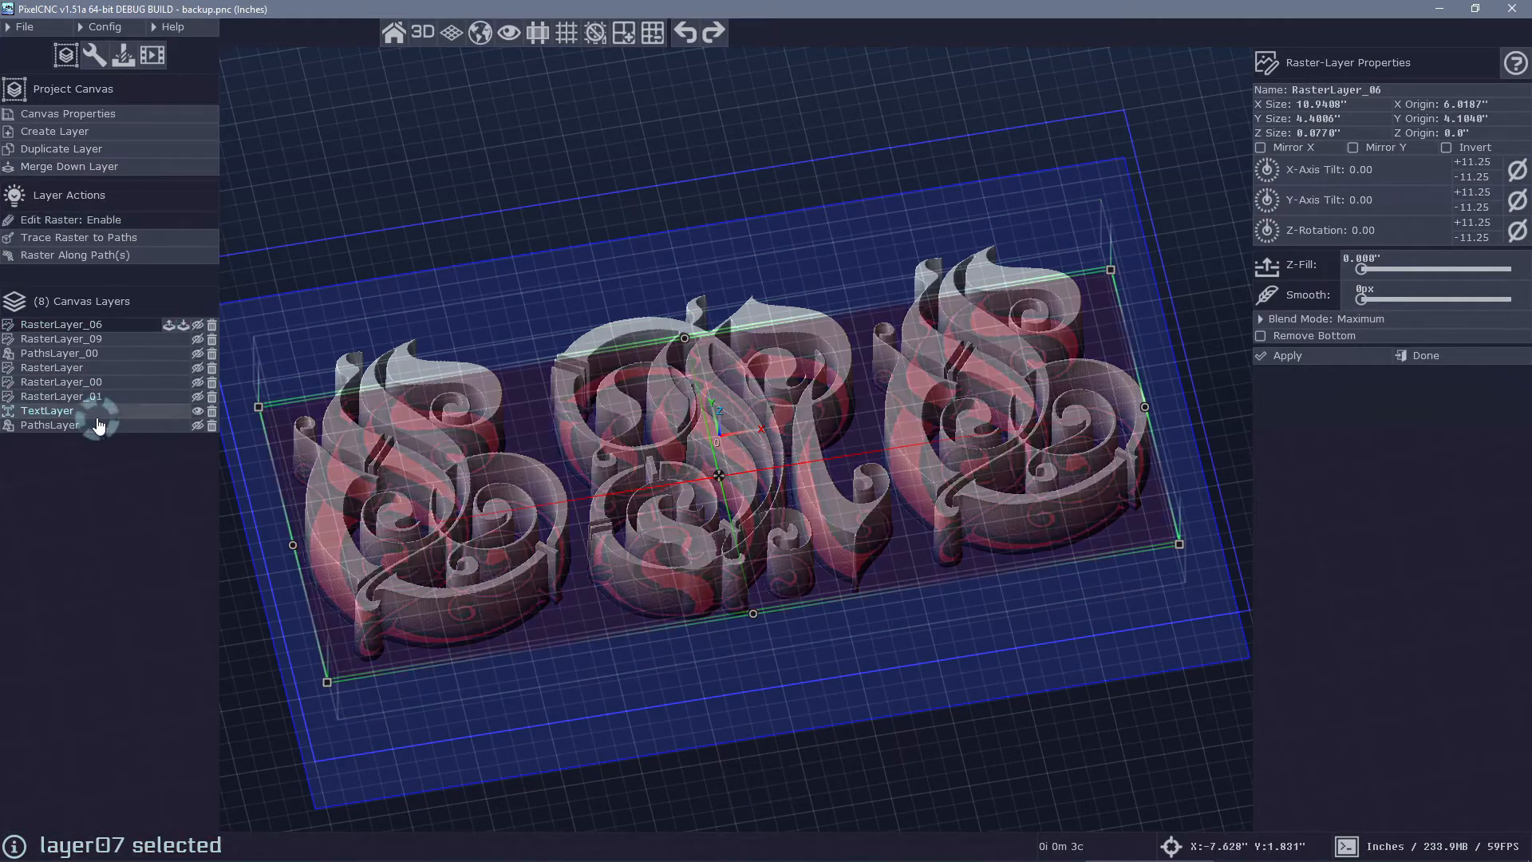
click(100, 414)
right_drag(996, 488, 985, 478)
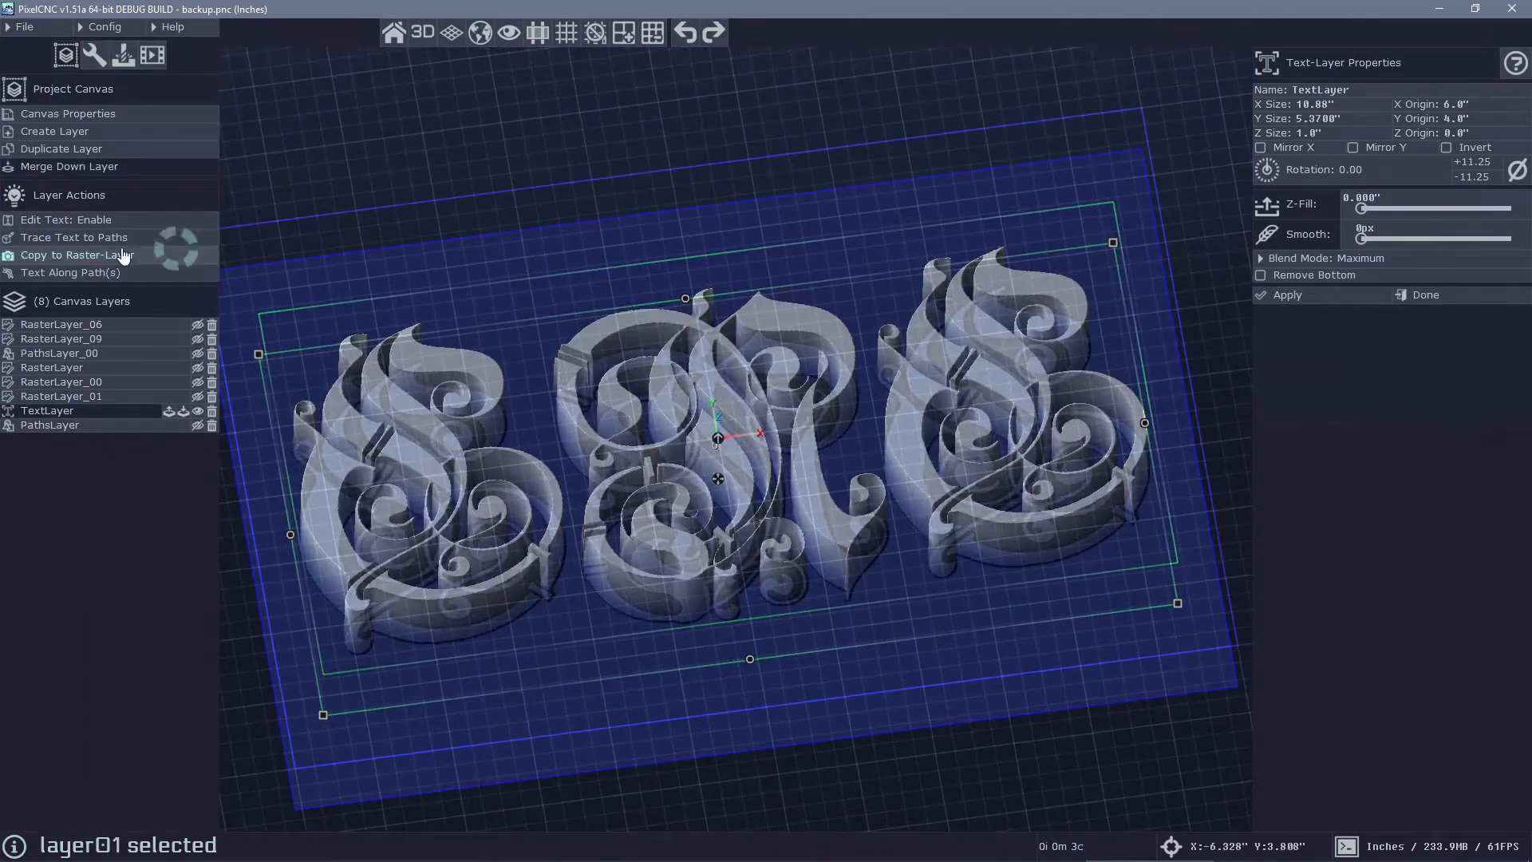
Change the text layer's font to Hearts and Stars Regular and leave text editing
click(66, 223)
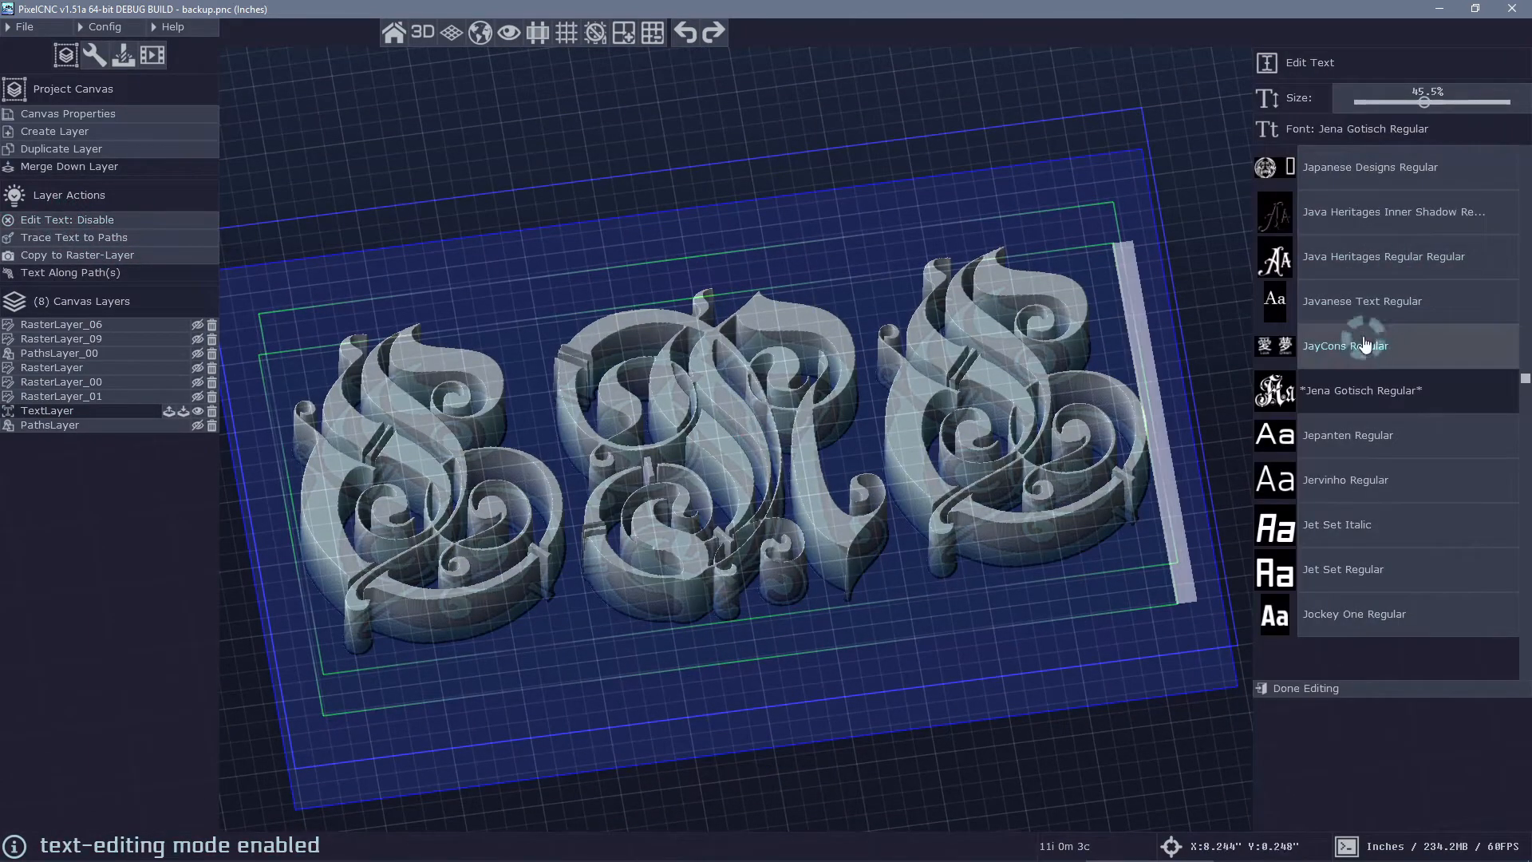
click(1335, 531)
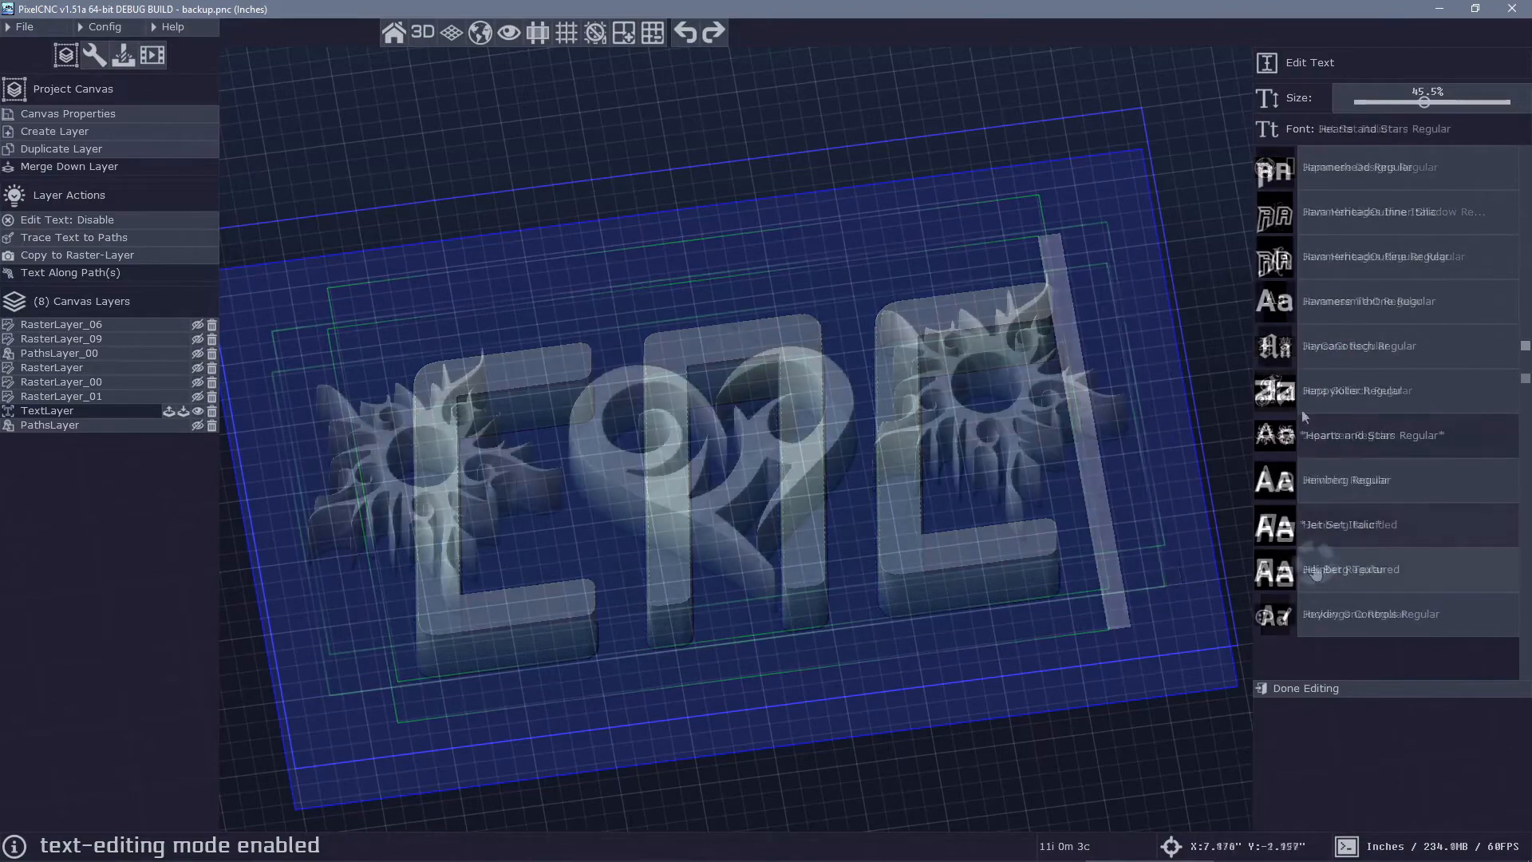
right_drag(722, 199, 772, 169)
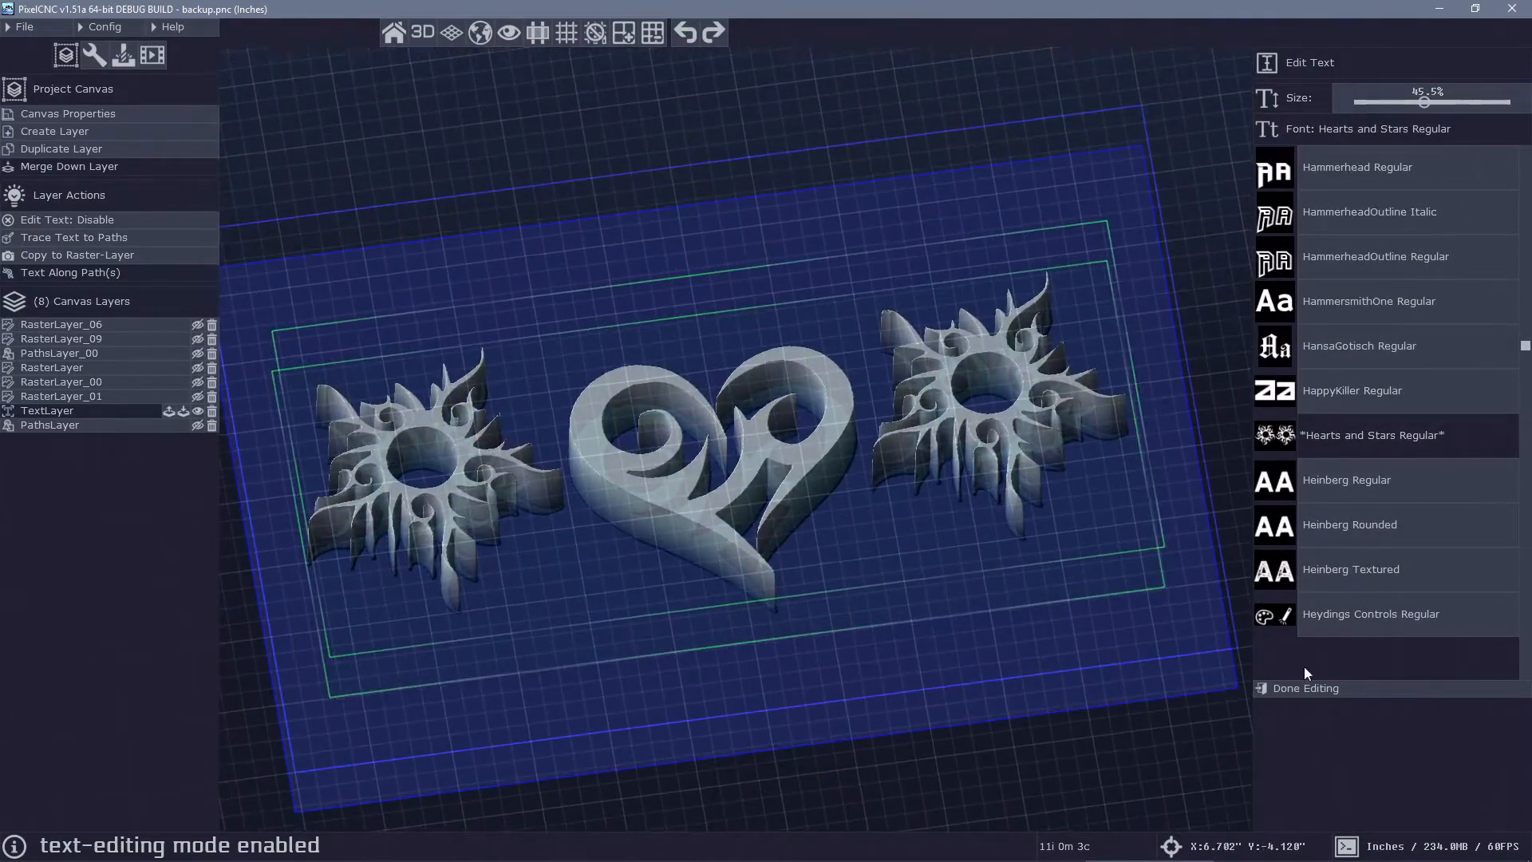
click(1330, 689)
right_drag(644, 221, 649, 227)
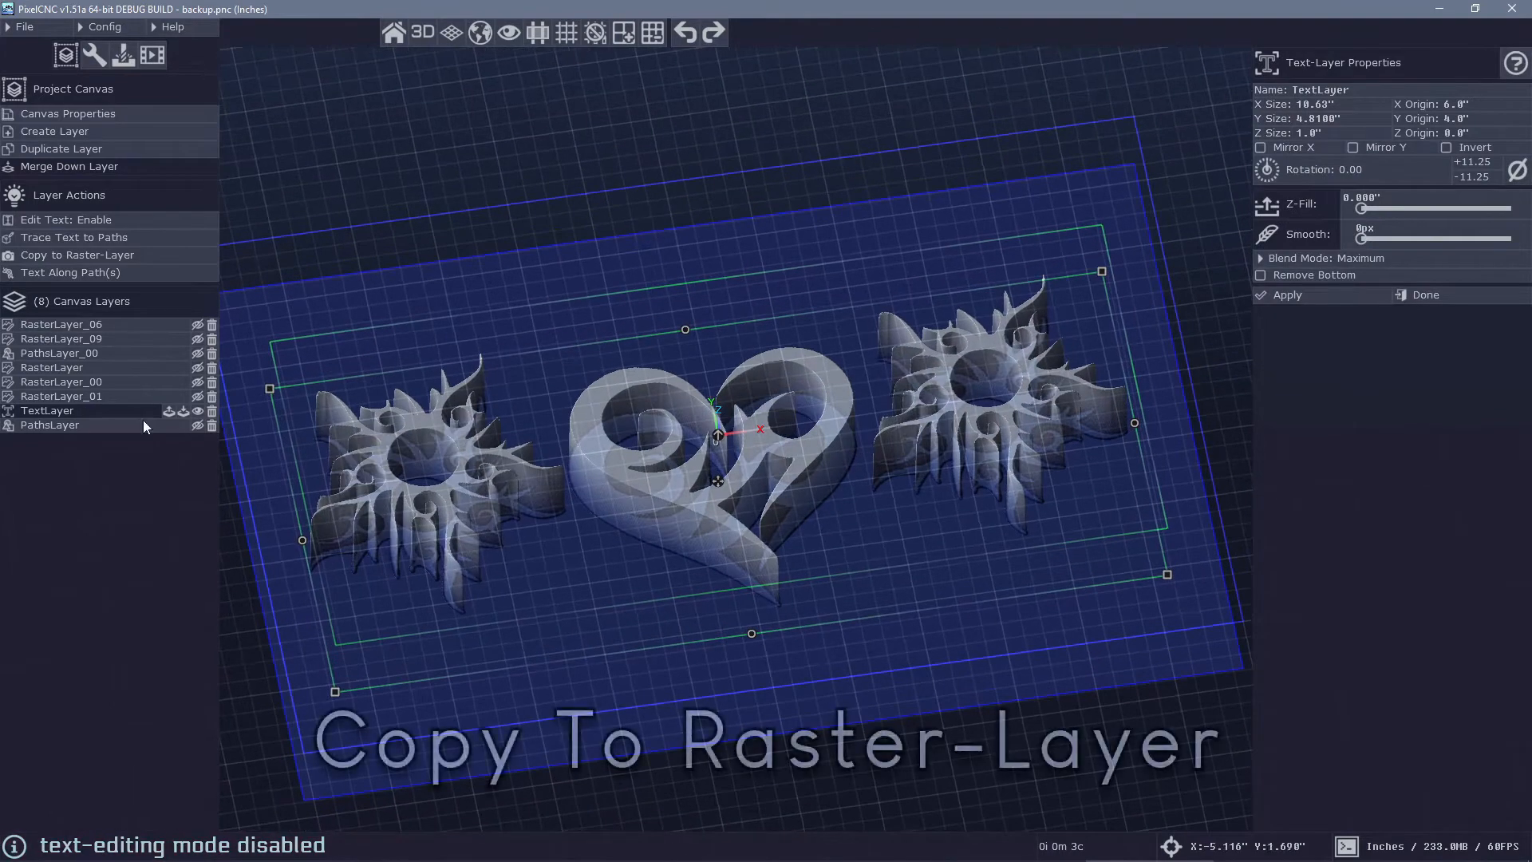
click(101, 220)
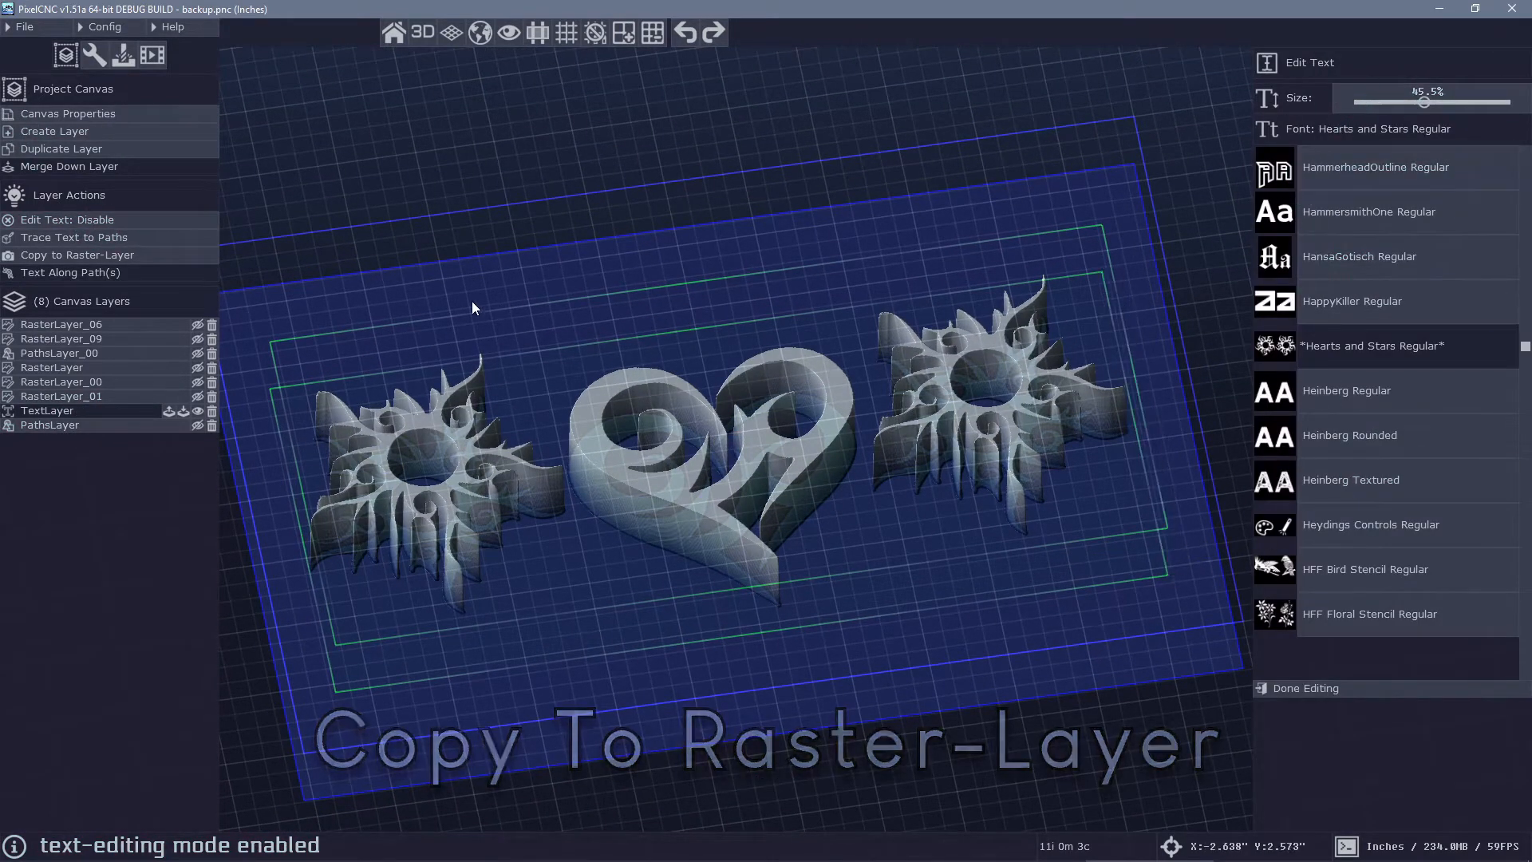
click(1376, 684)
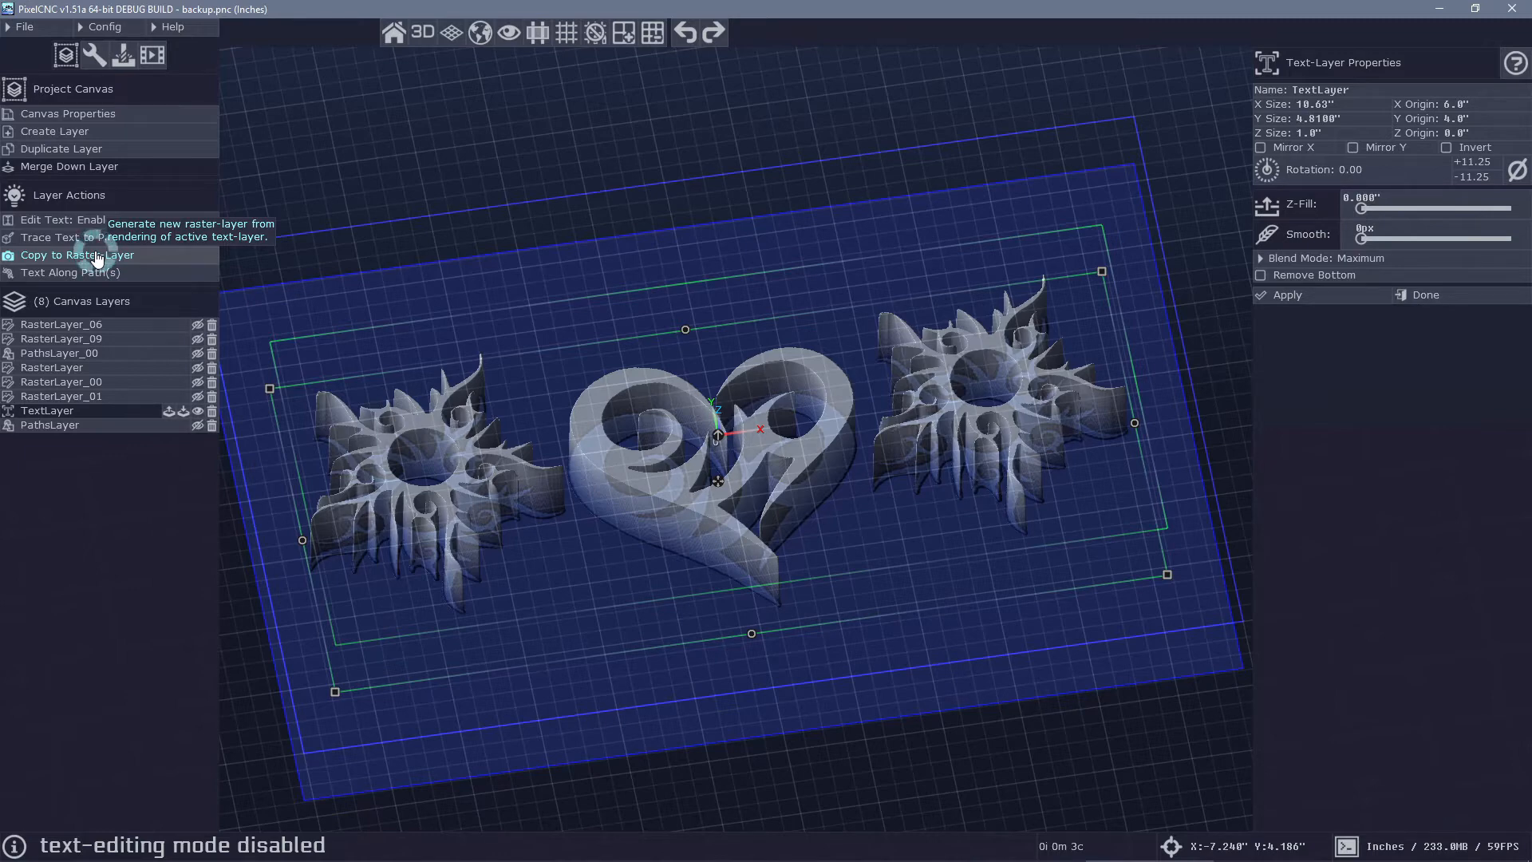
Copy the text layer to a new raster layer, hide the TextLayer, and select the raster copy
click(97, 255)
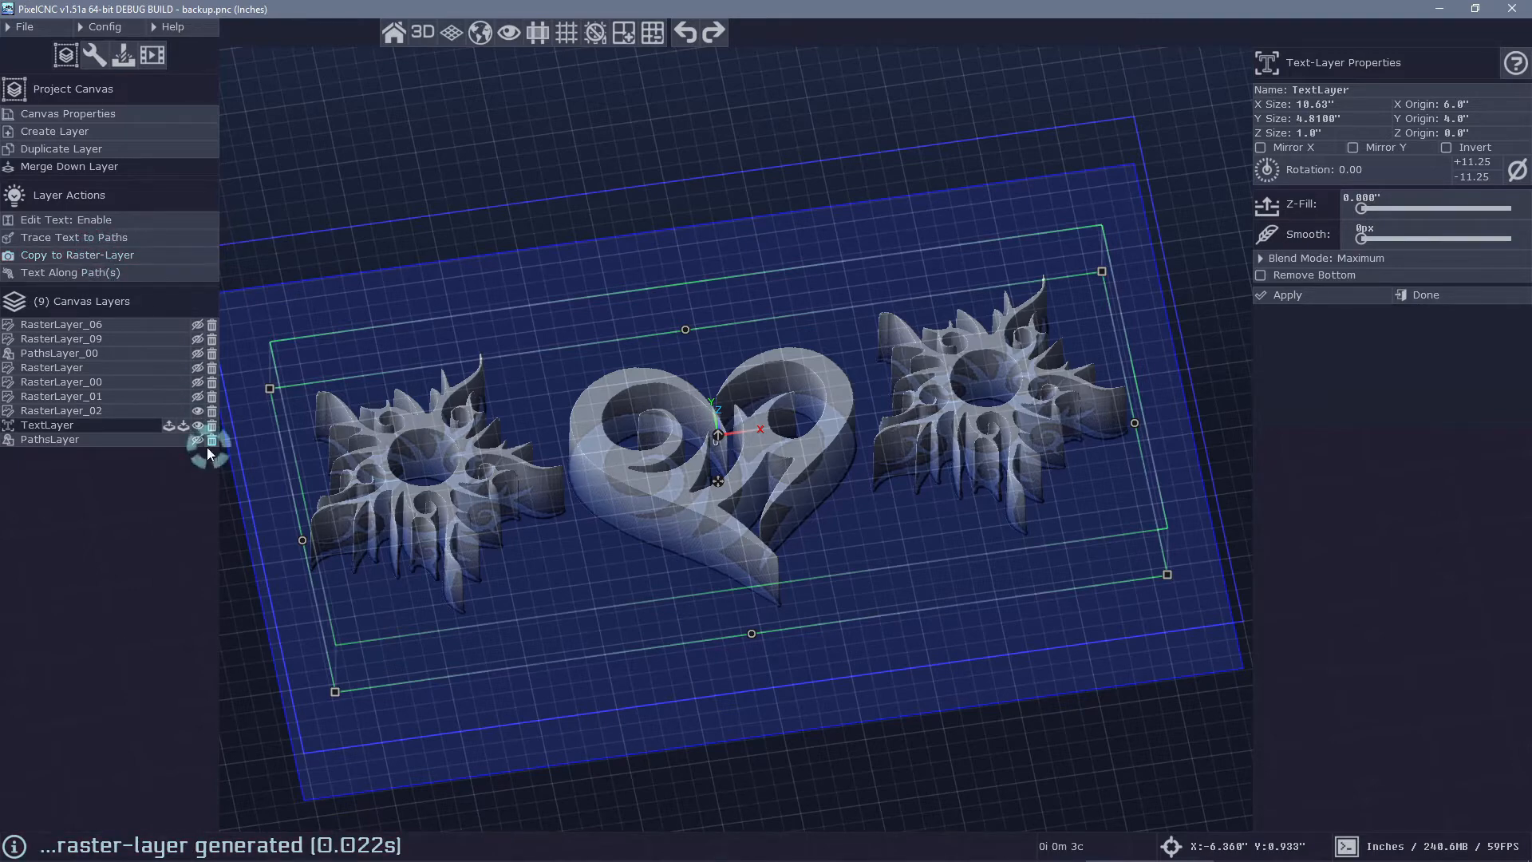
click(64, 412)
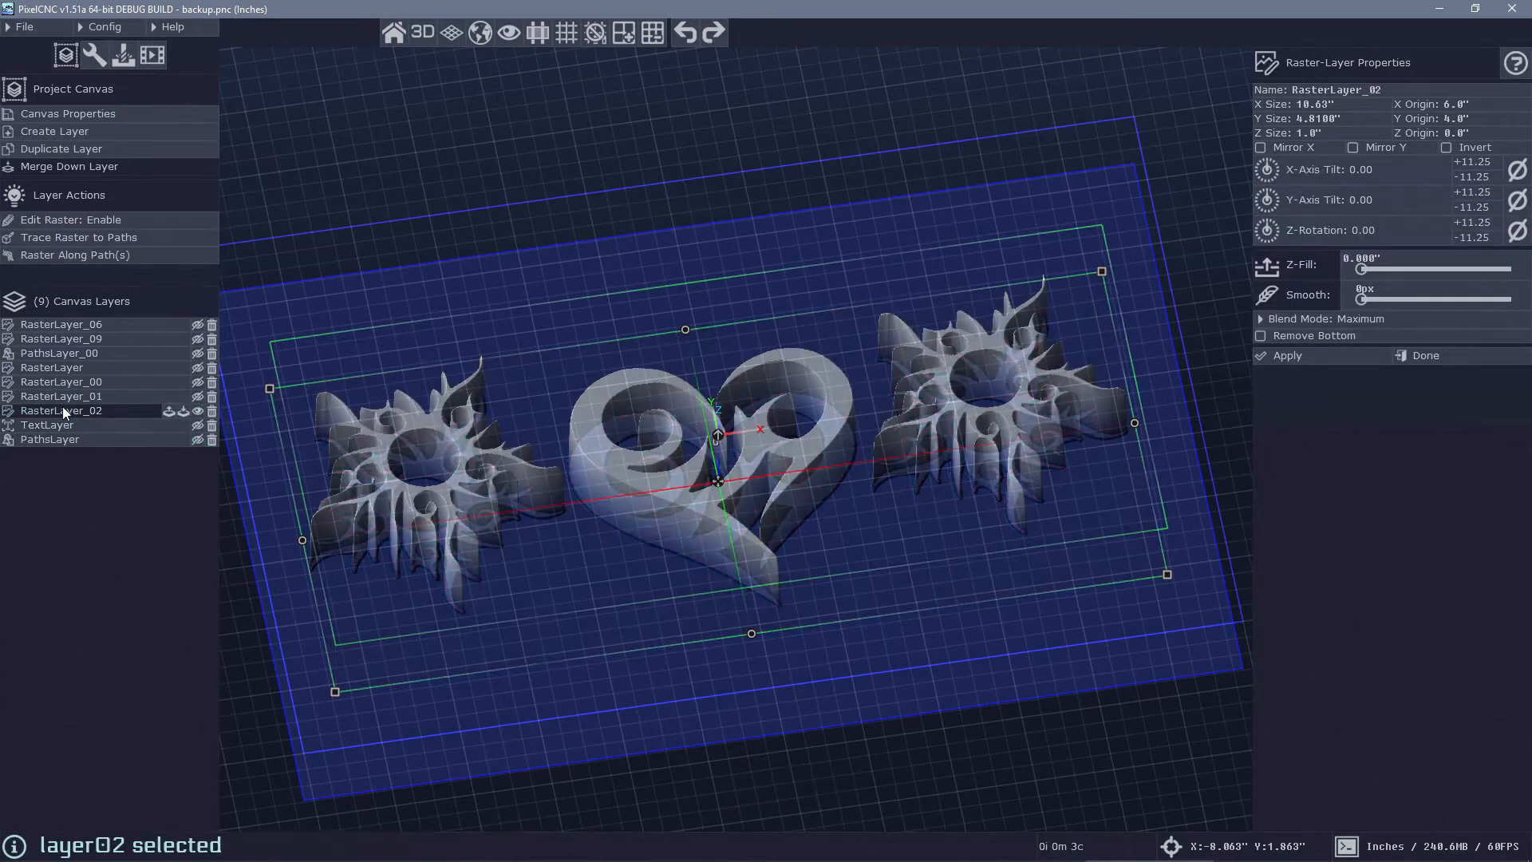
right_click(884, 438)
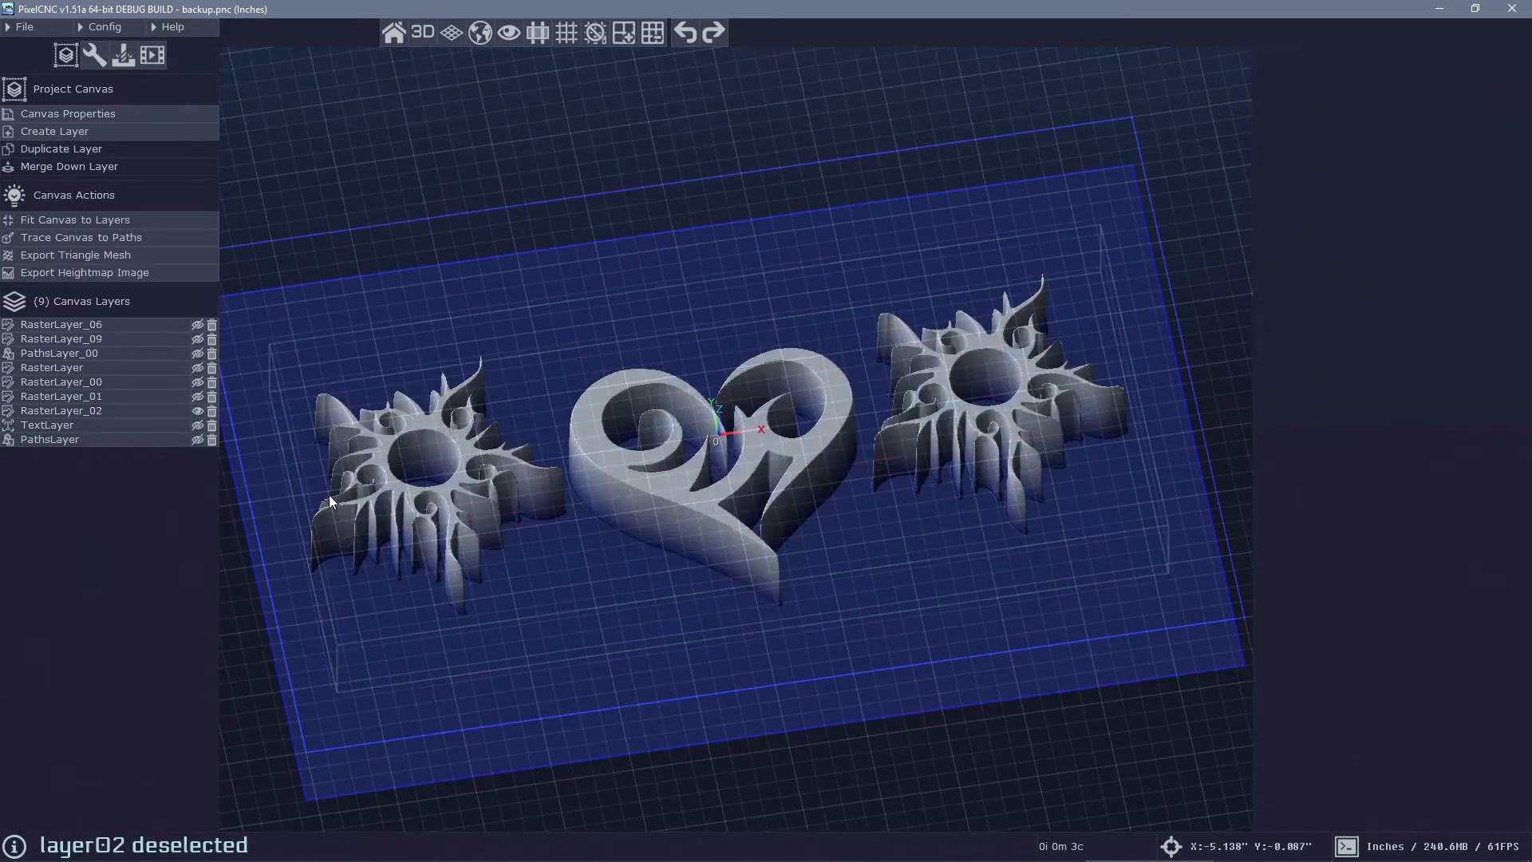
click(884, 470)
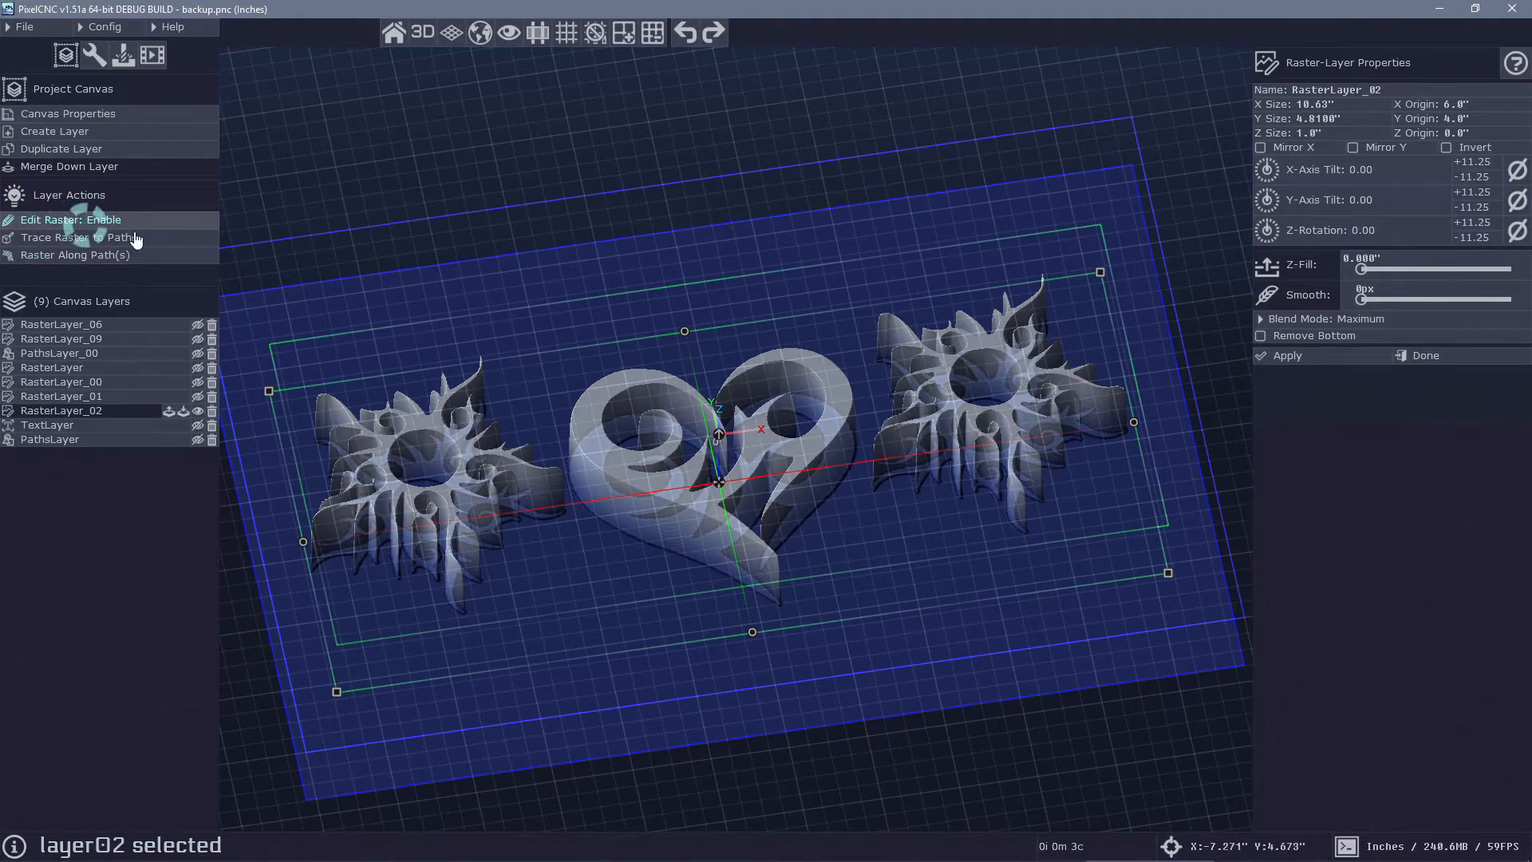
Enable raster editing on RasterLayer_02 and activate the Manual Brush
click(113, 326)
click(109, 338)
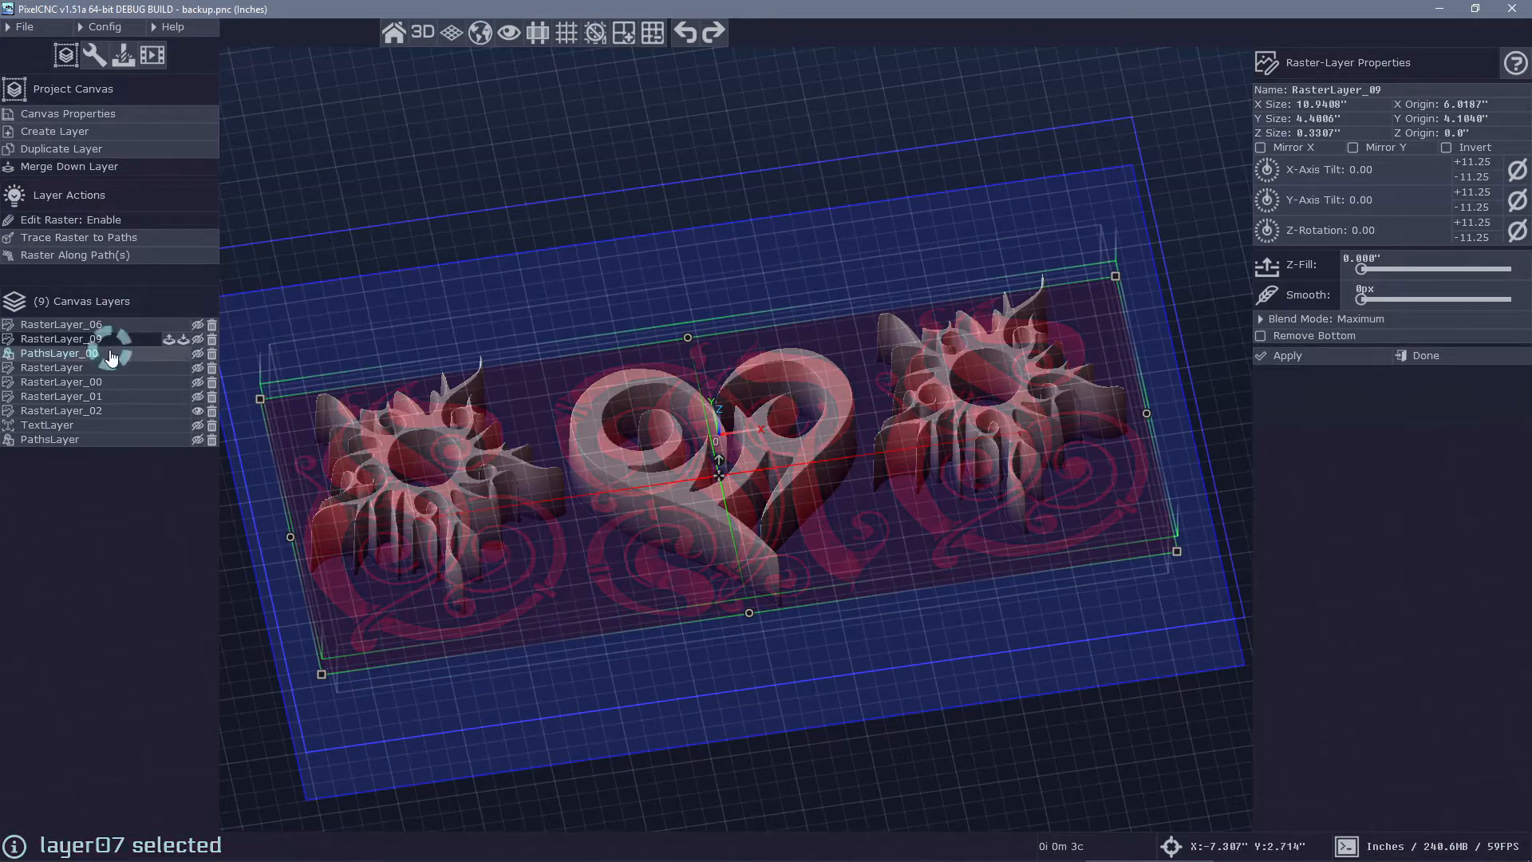
click(110, 356)
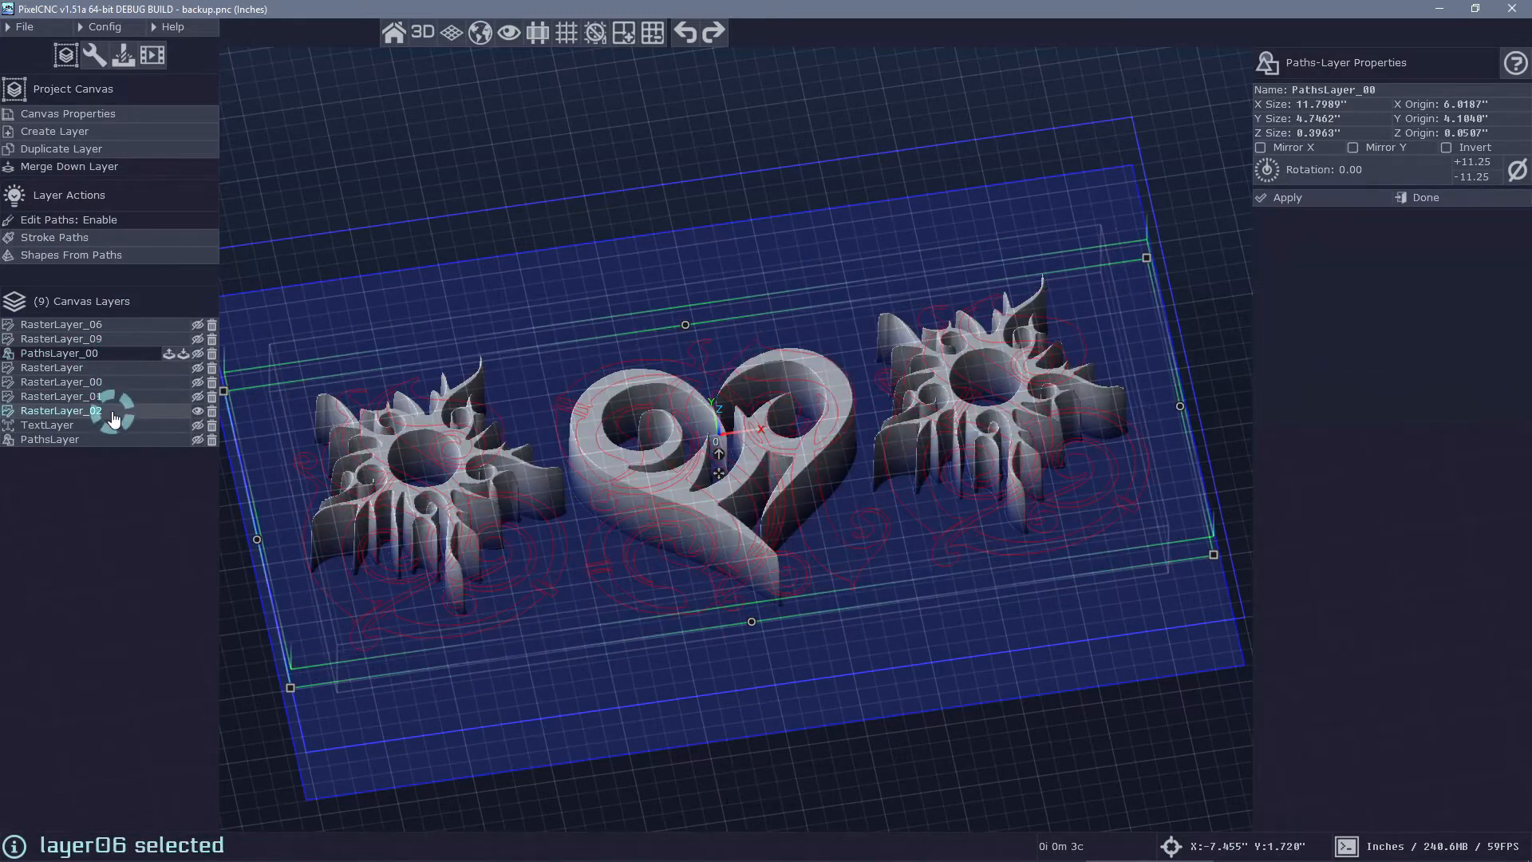
click(113, 413)
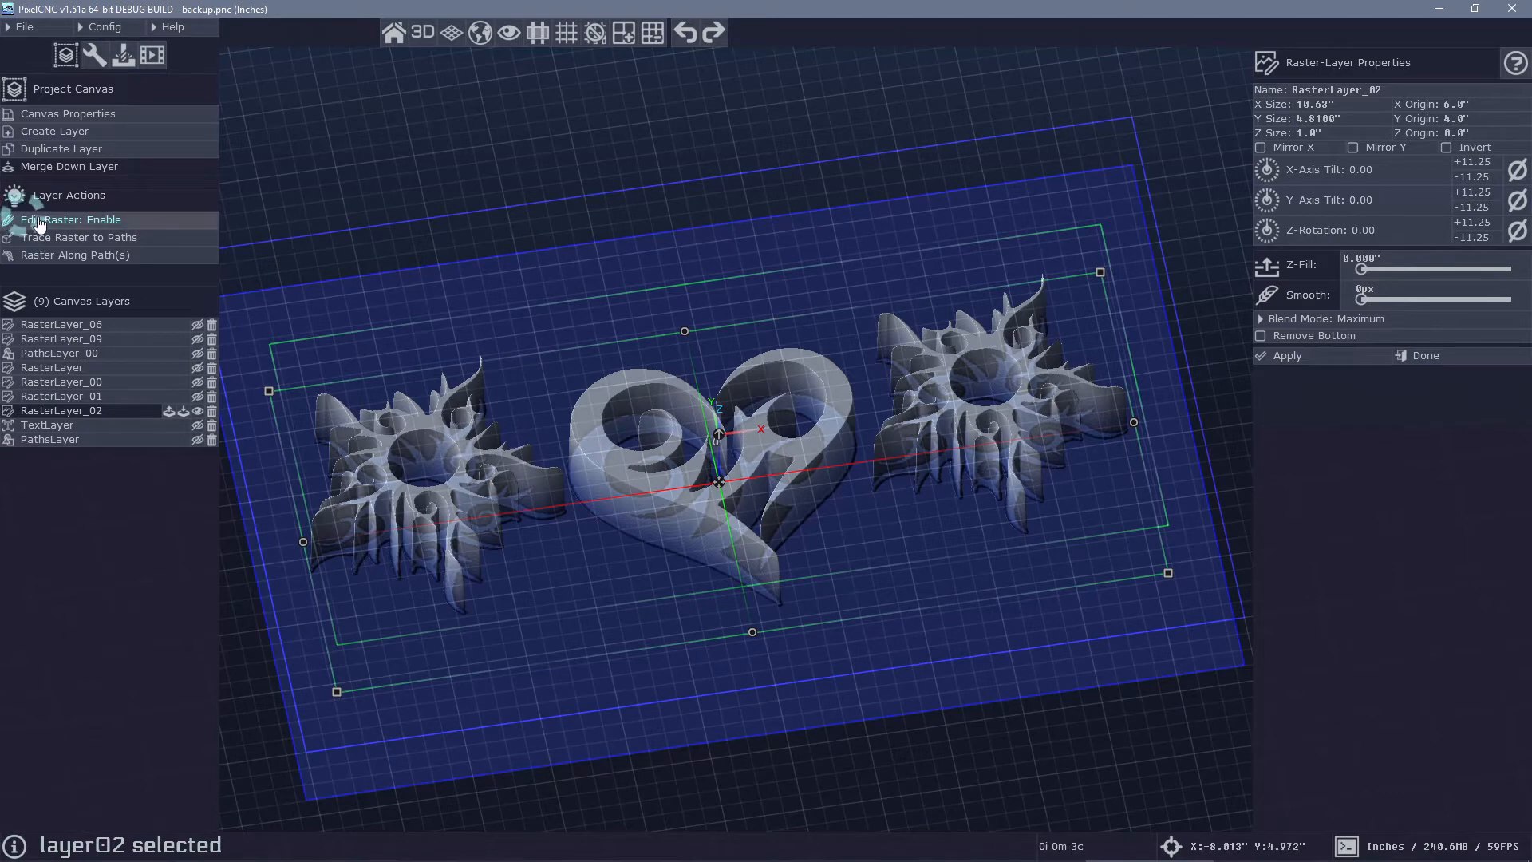
click(121, 228)
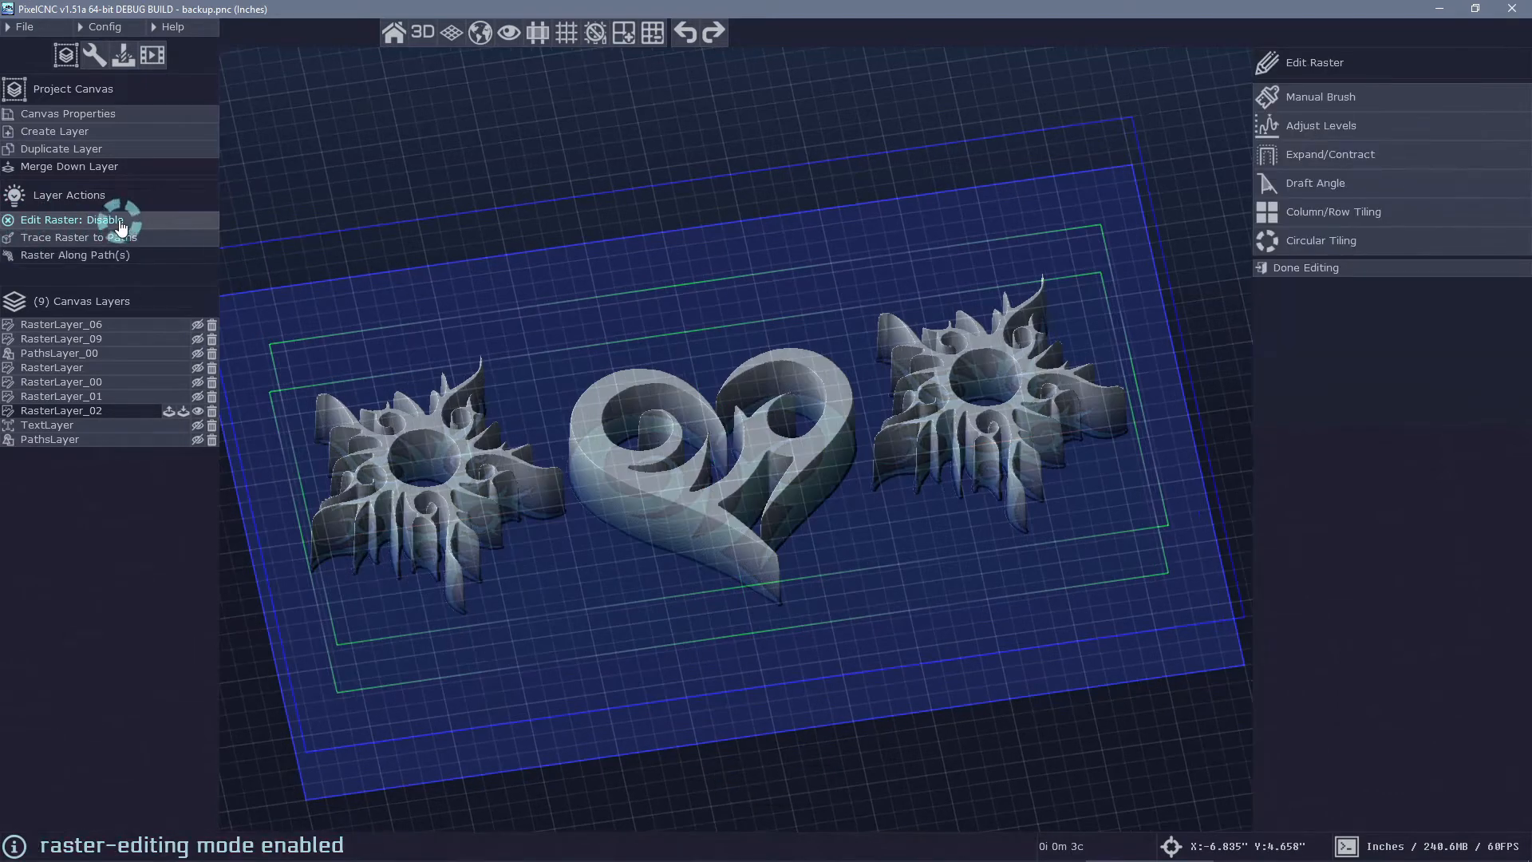
middle_drag(822, 300, 881, 331)
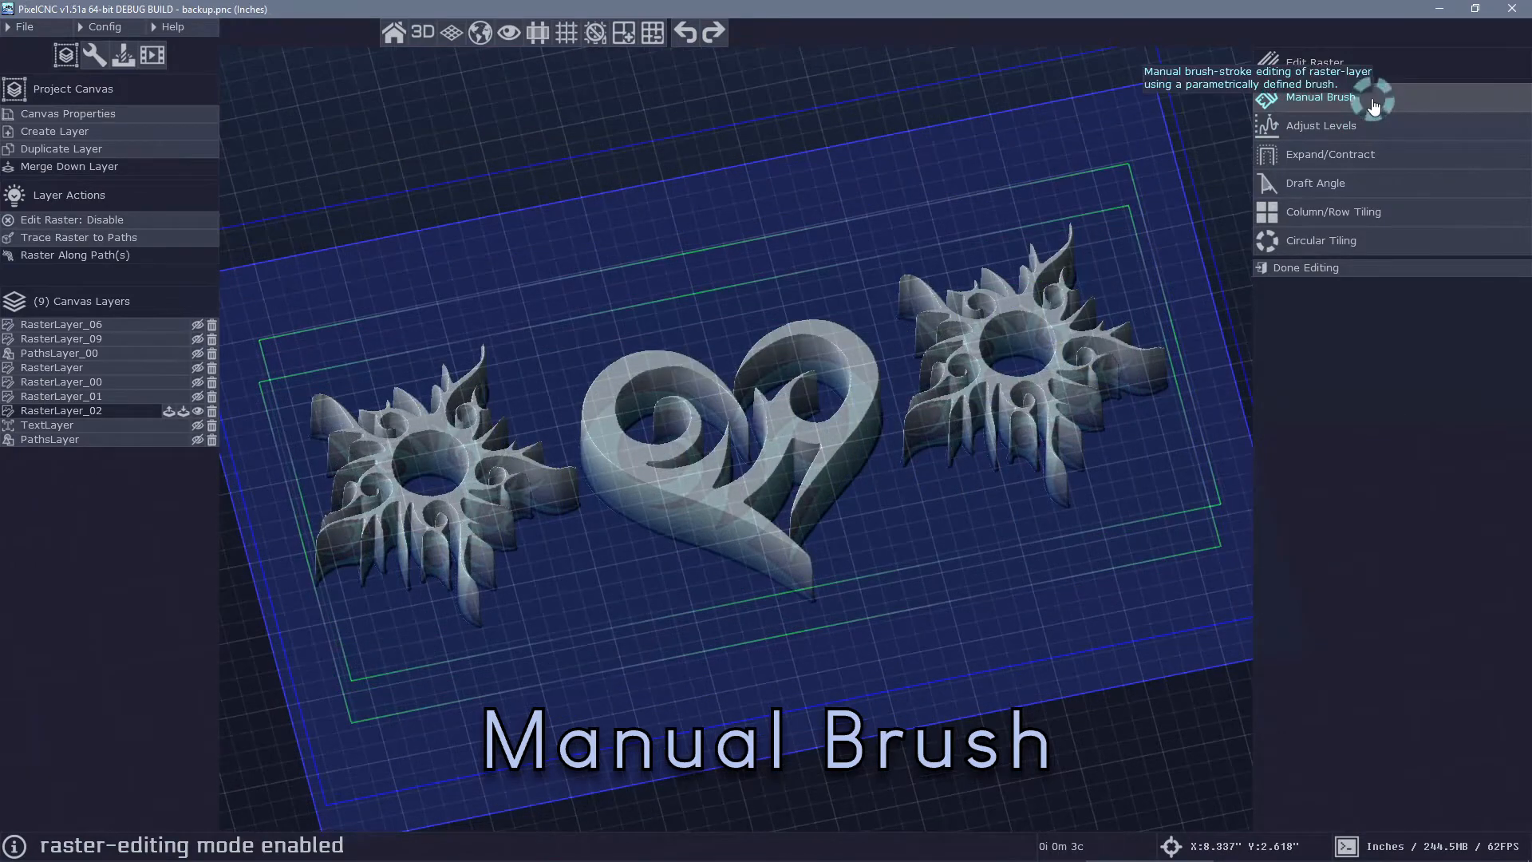
click(1372, 106)
Paint a freehand brush stroke across the lower part of the heart towards the right-hand sun
drag(571, 551, 1035, 464)
right_drag(953, 337, 928, 377)
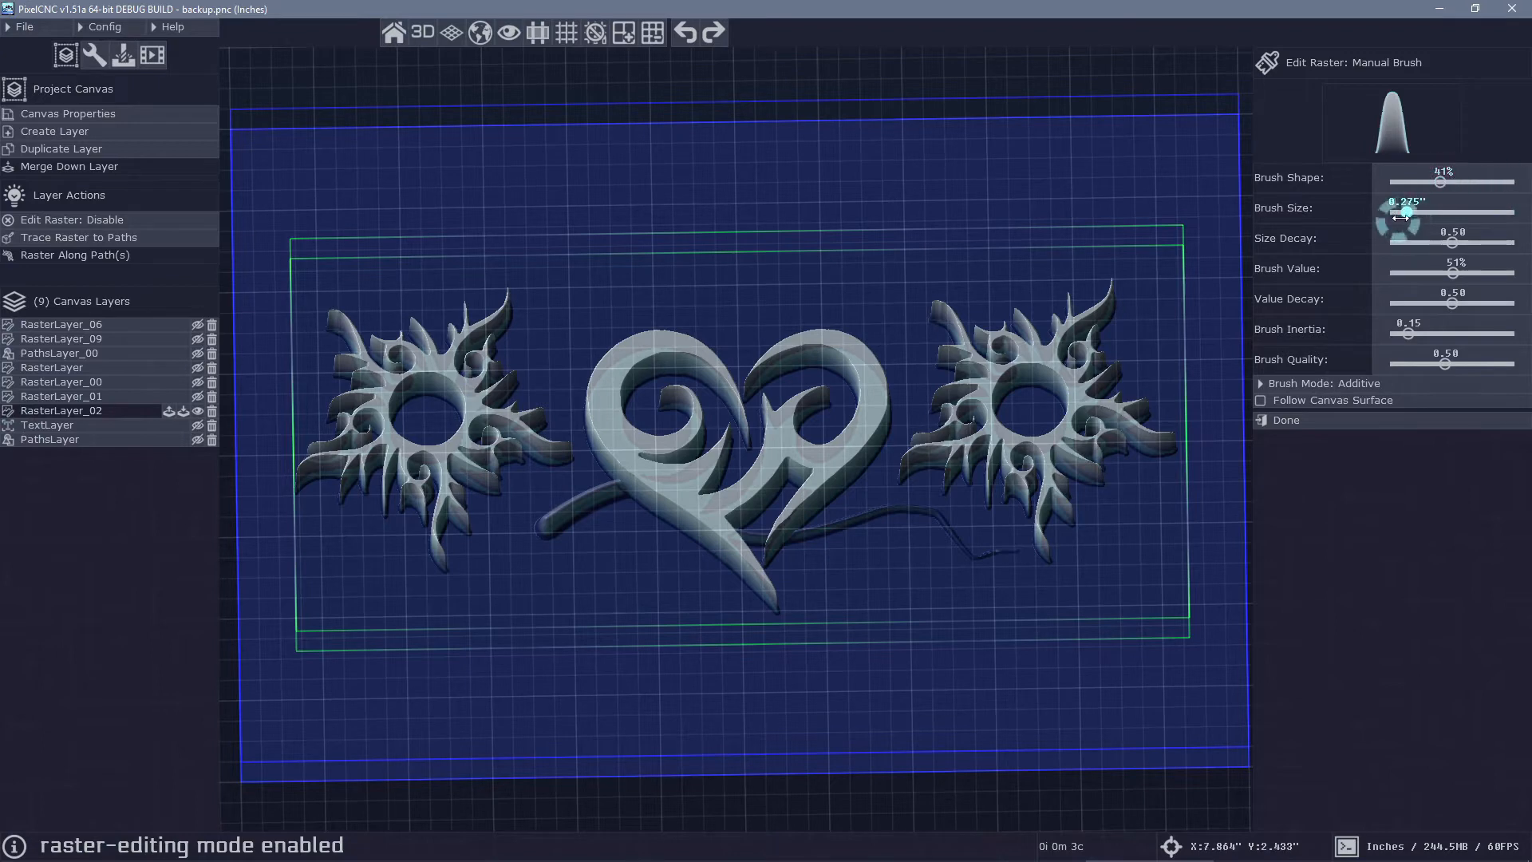
Set the brush size to 0.475", shape to 46%, value to 56% and quality to 1.00, keeping the Additive mode
click(1428, 211)
mouse_move(1426, 211)
mouse_down()
mouse_move(1503, 182)
mouse_move(1392, 182)
mouse_move(1447, 182)
mouse_up()
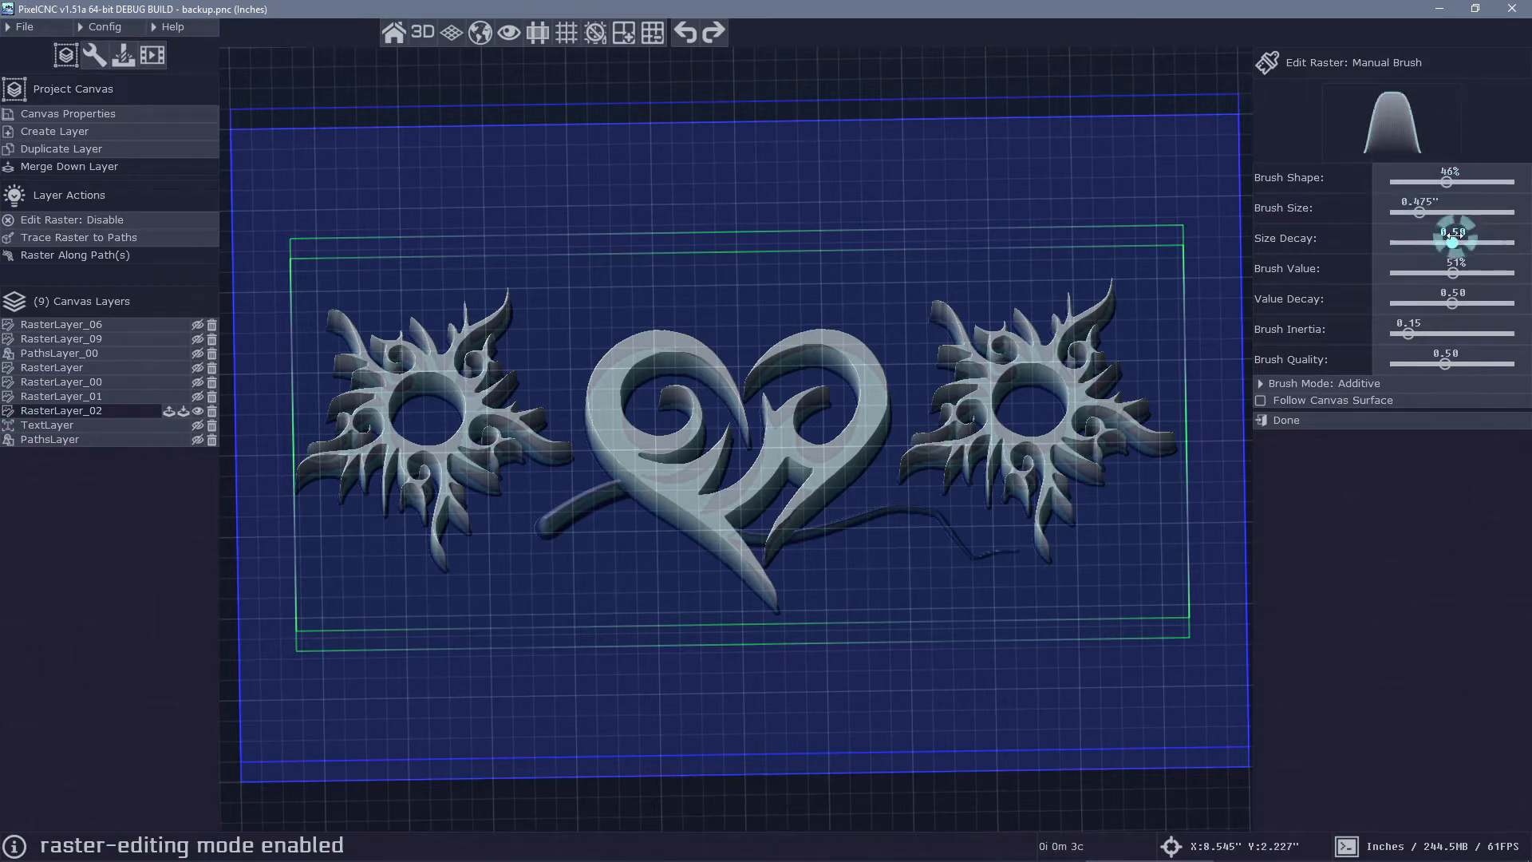
mouse_move(1452, 272)
mouse_down()
mouse_move(1504, 272)
mouse_move(1392, 272)
mouse_move(1494, 272)
mouse_move(1460, 272)
mouse_up()
right_drag(667, 479, 698, 438)
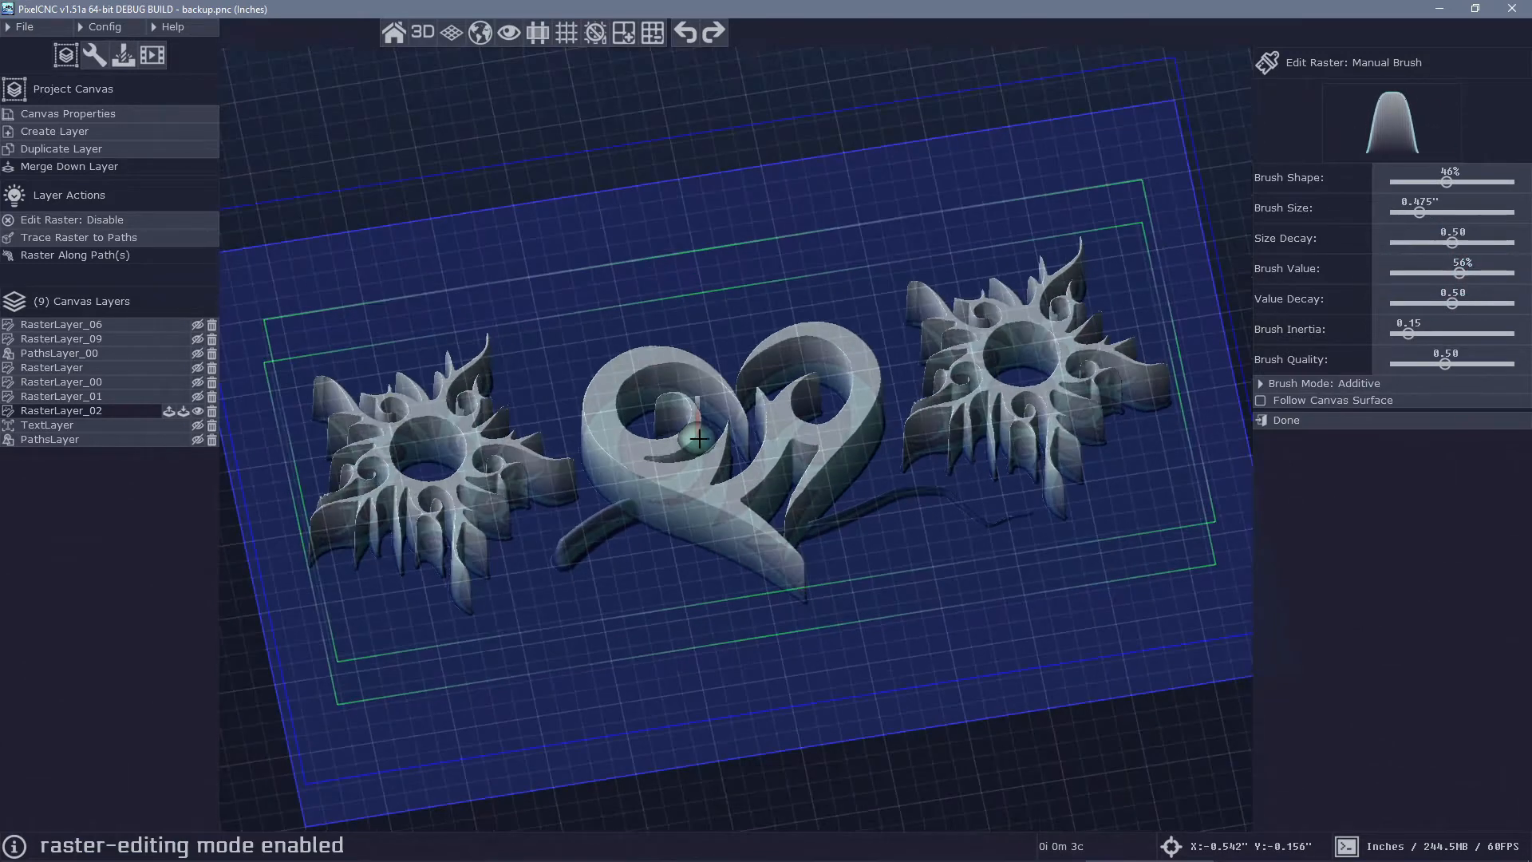
click(1375, 382)
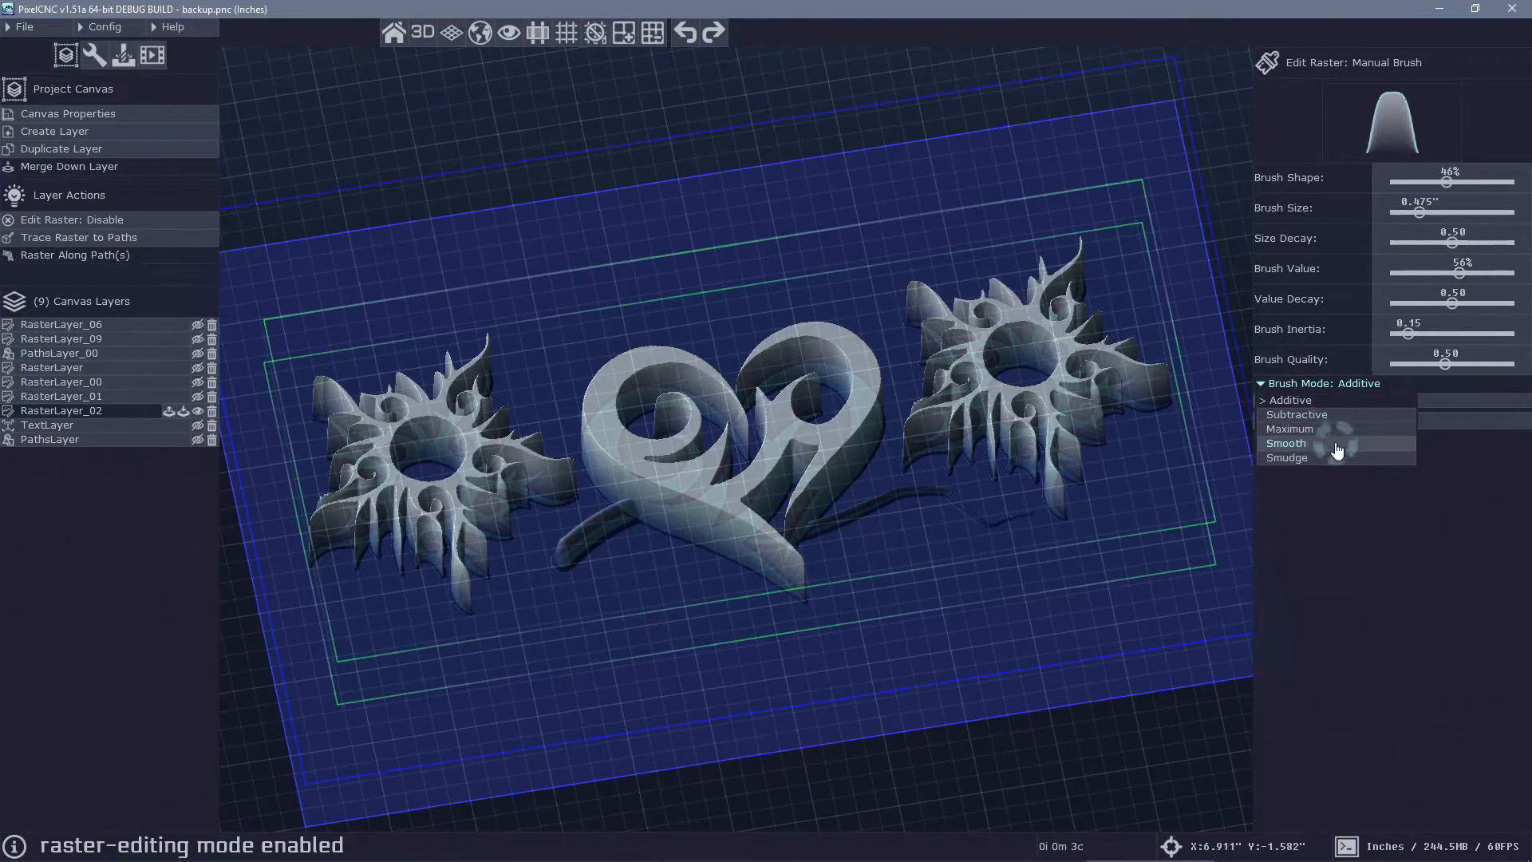
click(1453, 458)
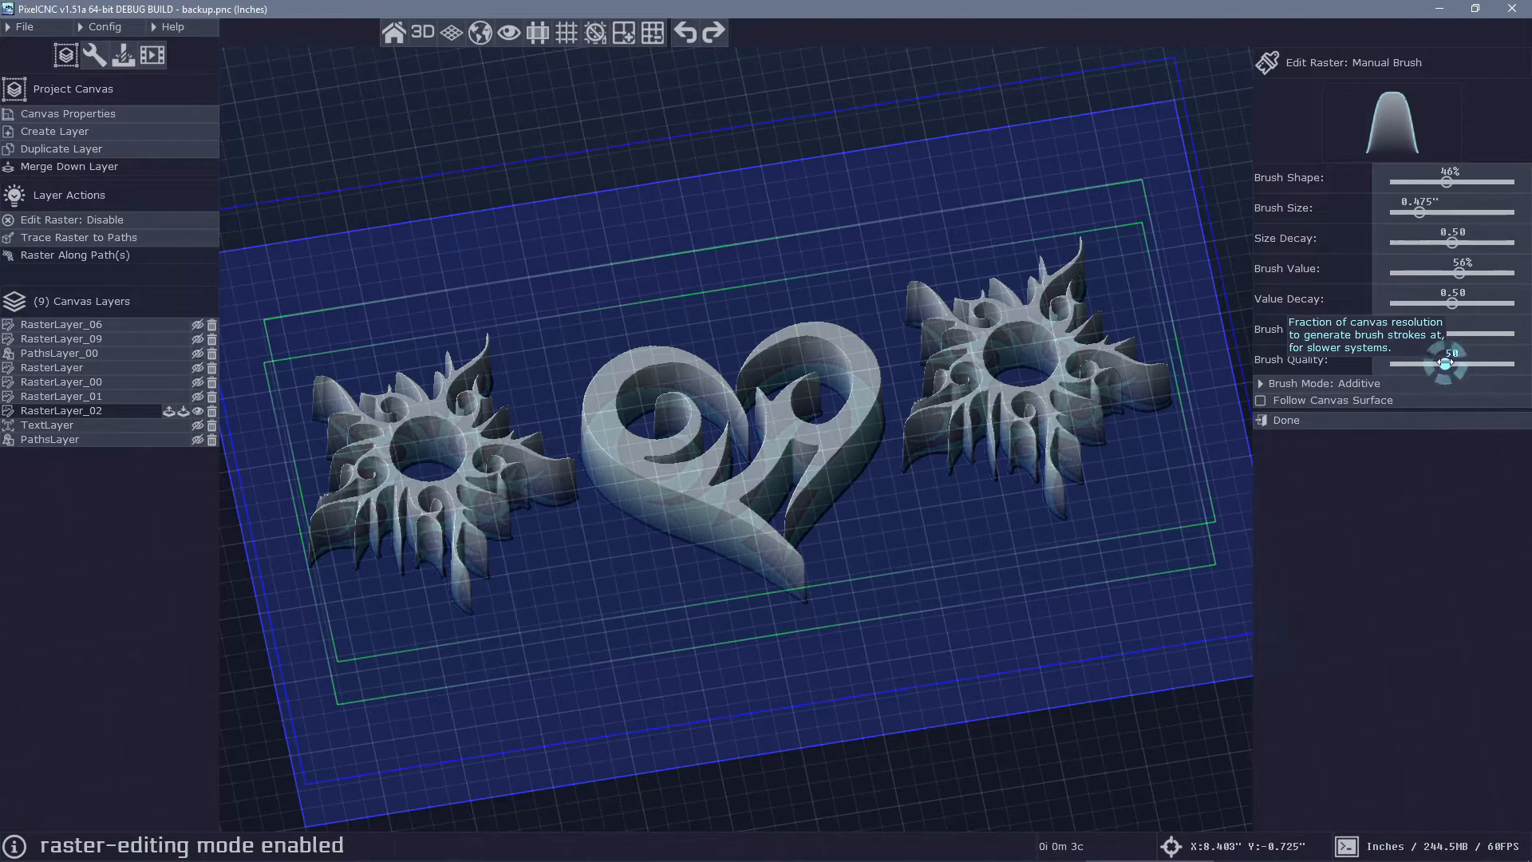
click(1513, 363)
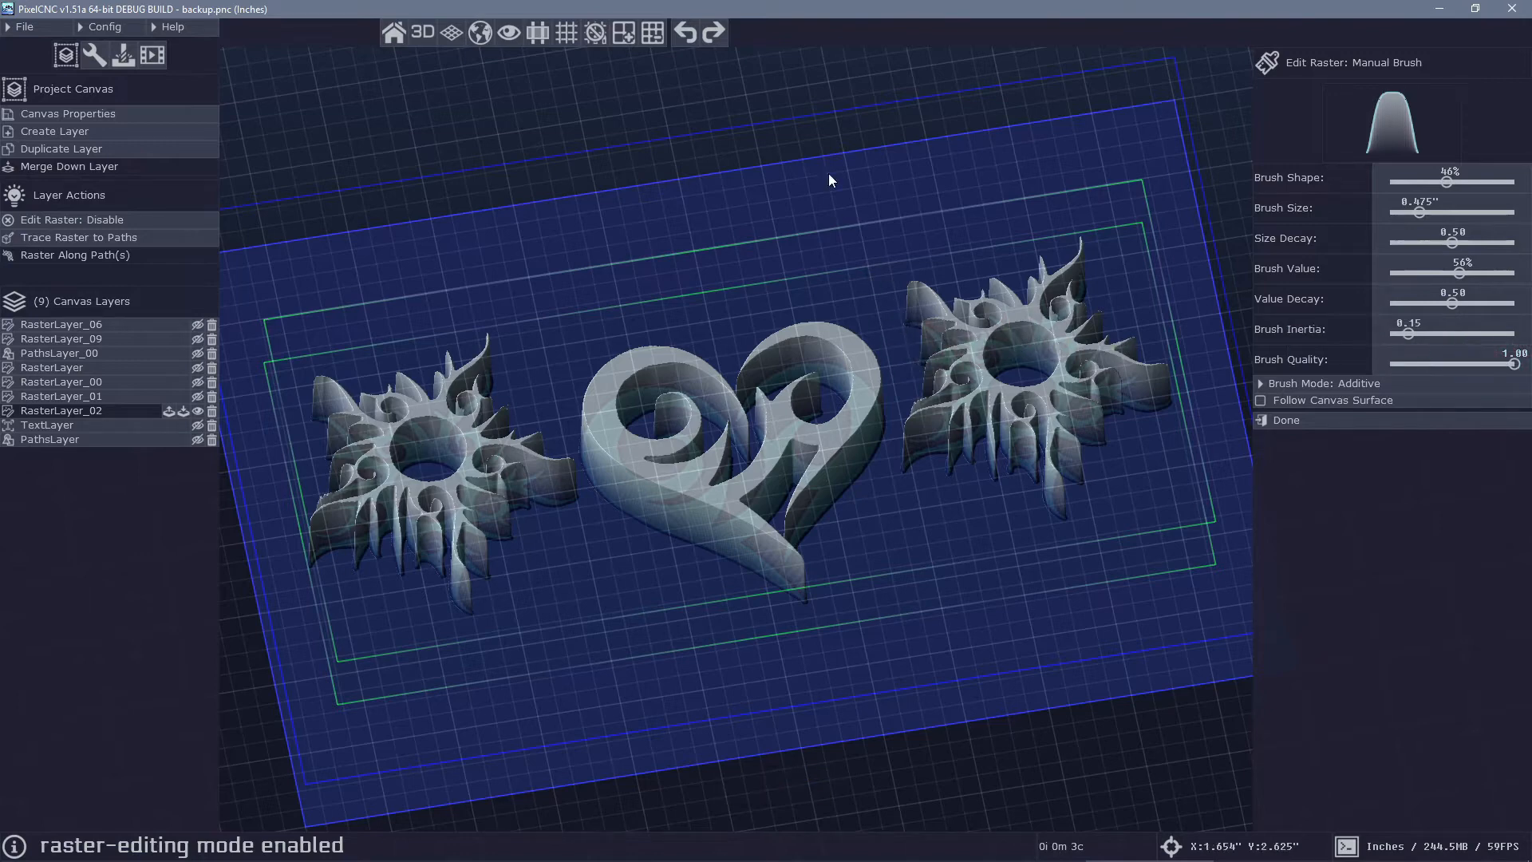
Paint a curved additive brush stroke along the heart's lower-left edge to its tip
drag(554, 567, 834, 530)
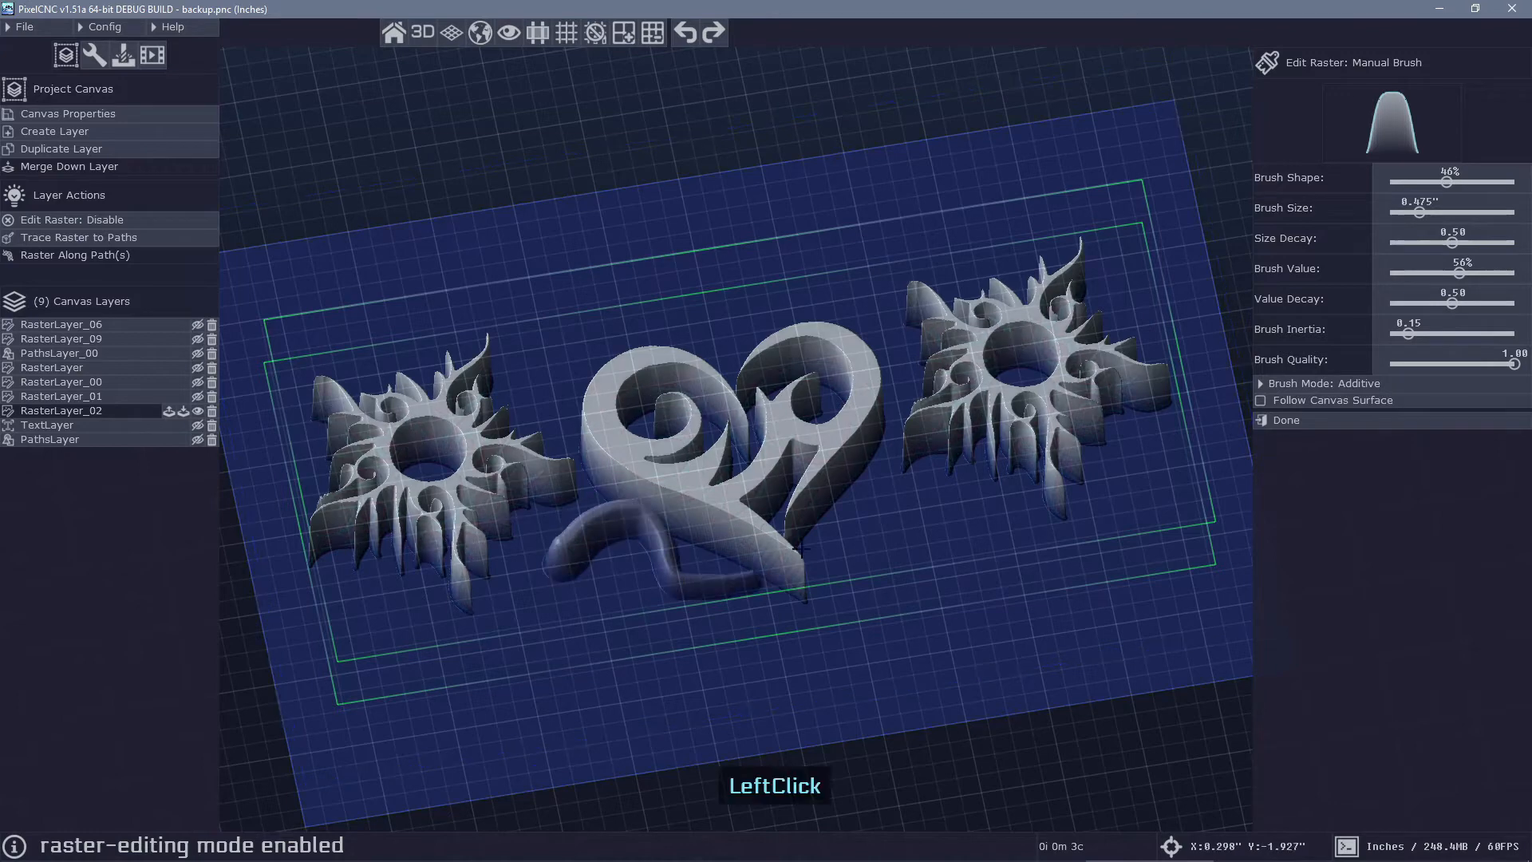
scroll(544, 586, up, 5)
middle_drag(545, 585, 565, 418)
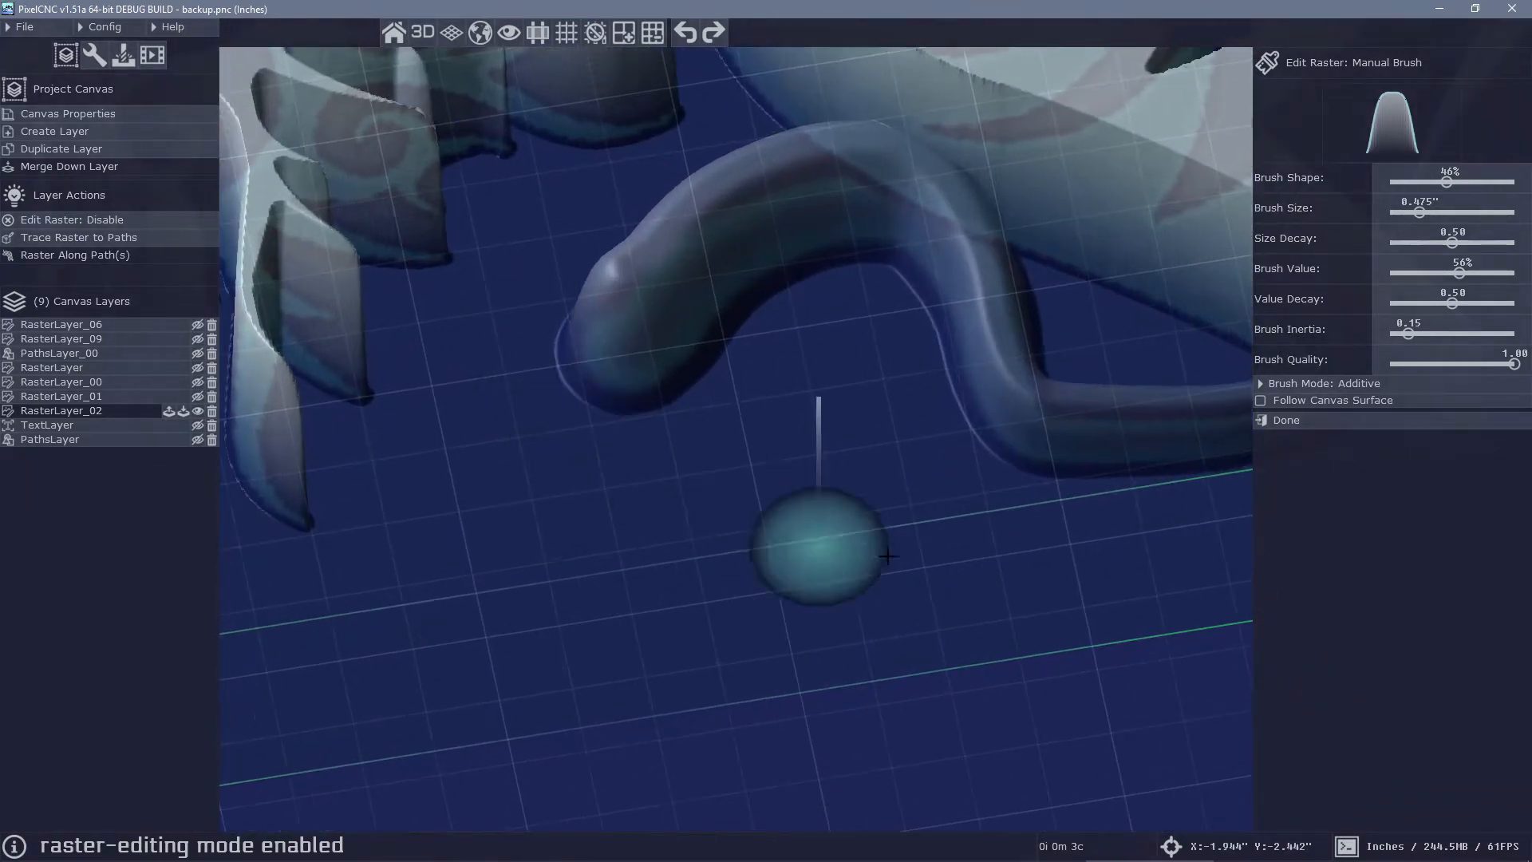
Set the brush shape to 20% and paint a wavy stroke just below the previous one
drag(1440, 179, 1415, 181)
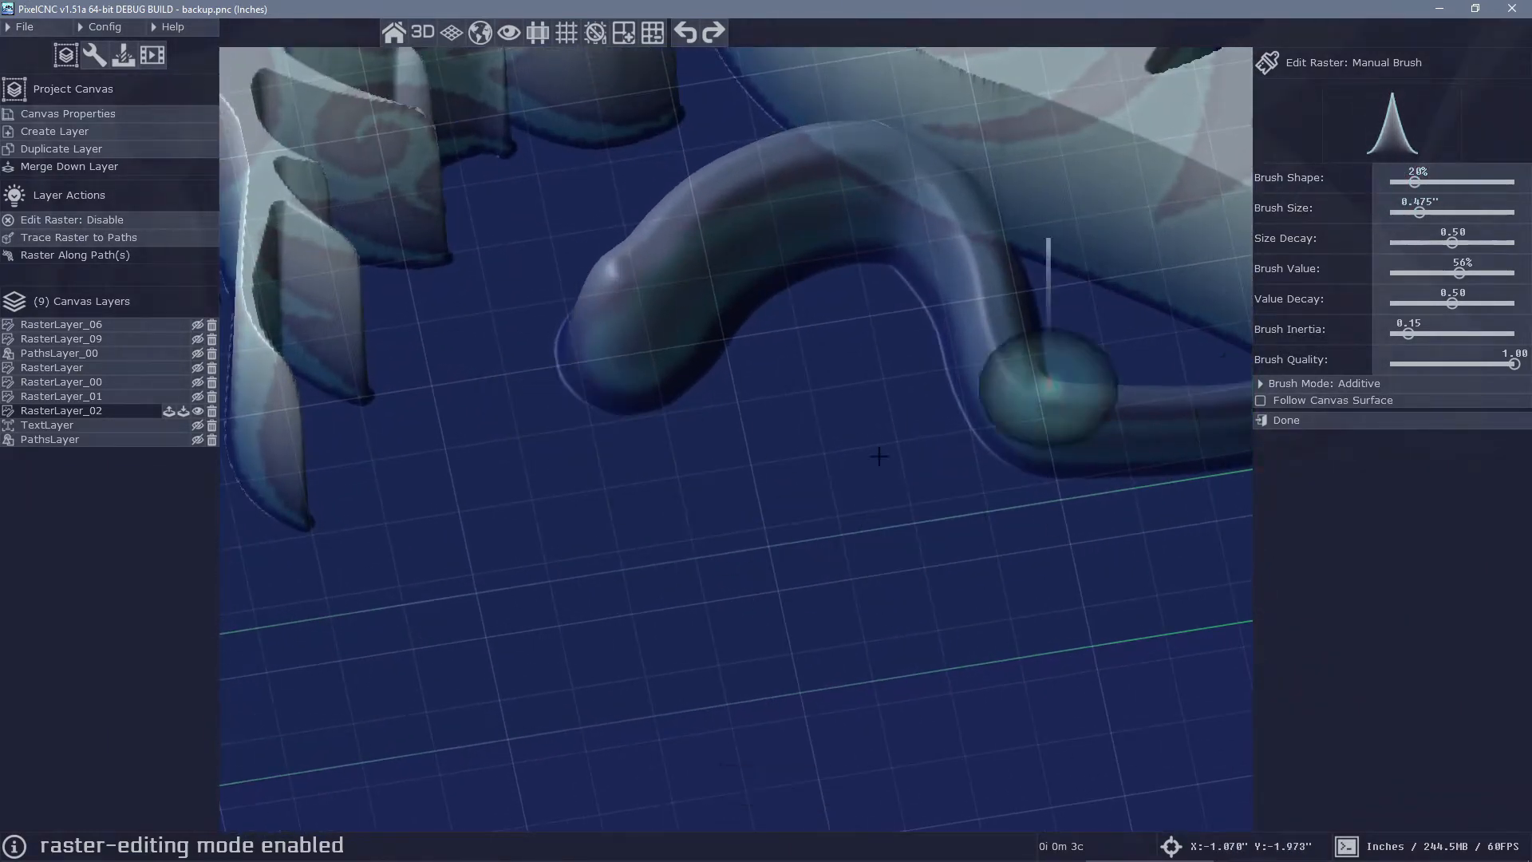
mouse_move(444, 479)
mouse_down()
mouse_move(902, 435)
mouse_move(992, 460)
mouse_up()
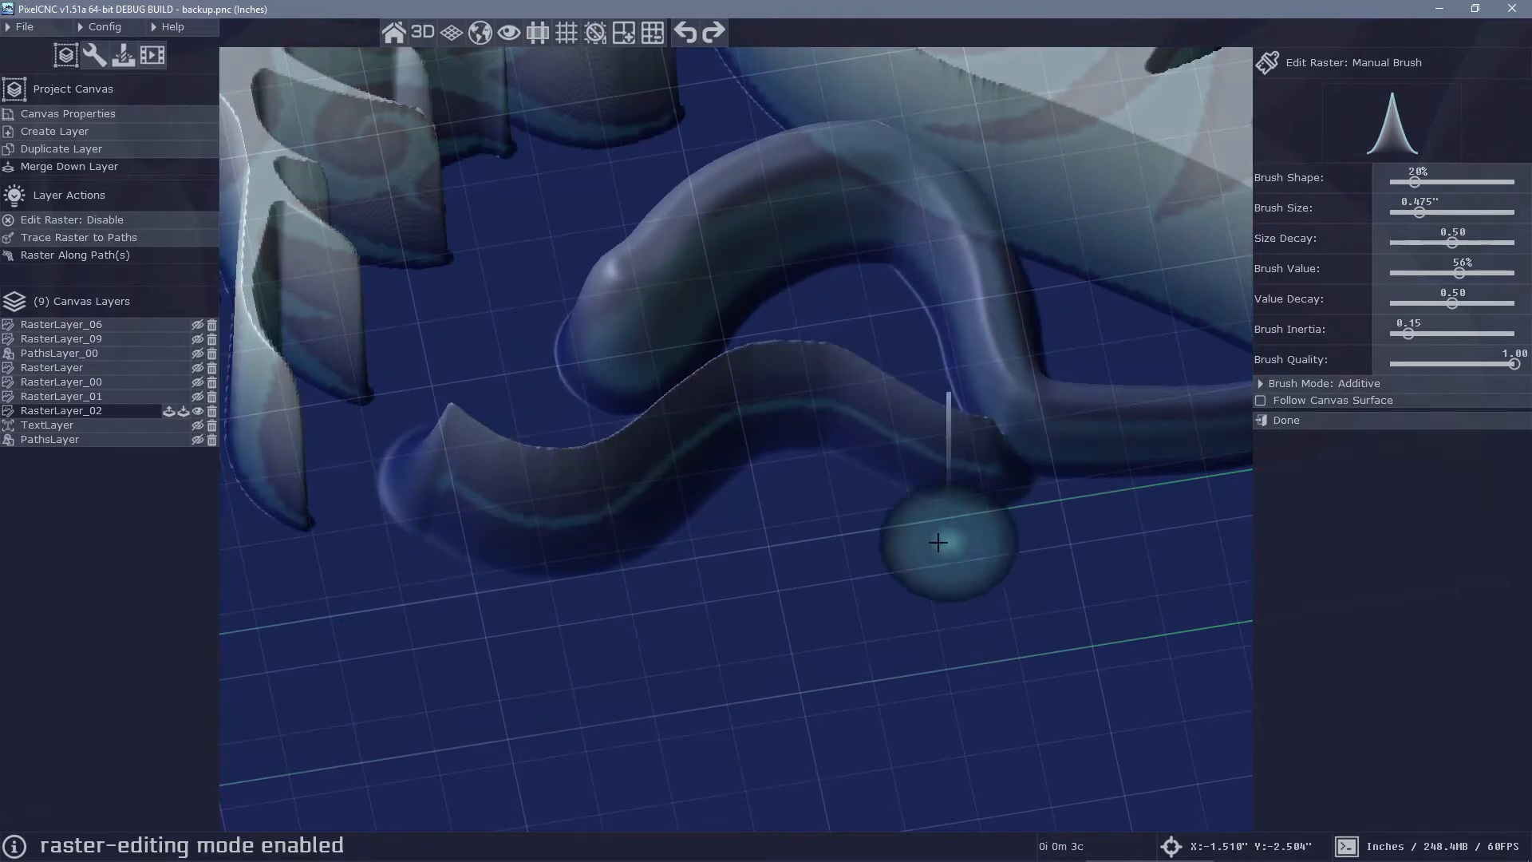
mouse_move(1016, 270)
right_down()
mouse_move(1017, 295)
mouse_move(1050, 258)
right_up()
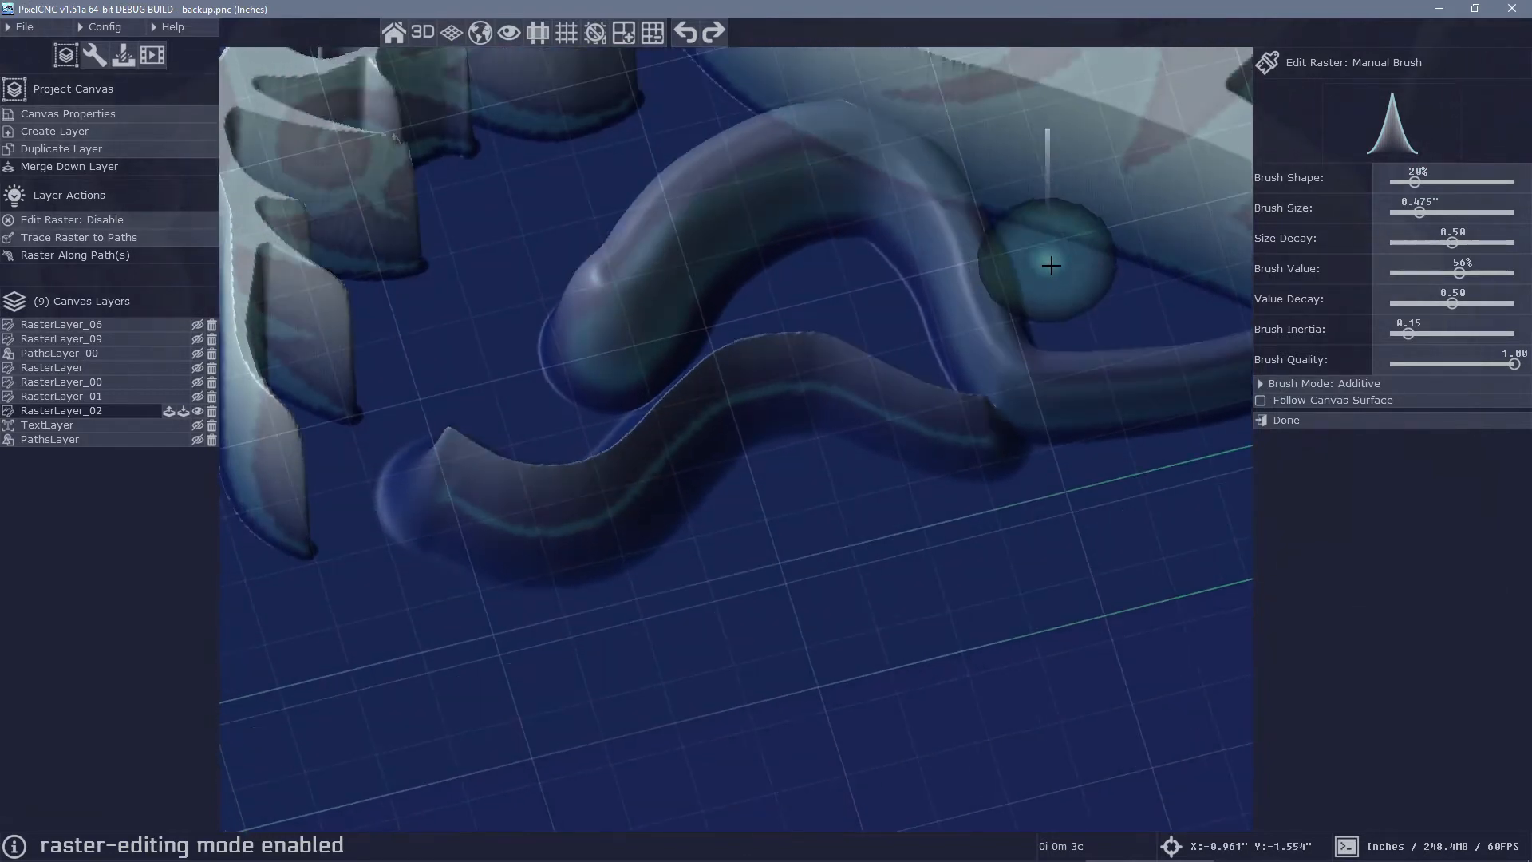
Reduce the brush quality to 0.10 and undo the painted brush strokes below the heart
drag(1421, 367, 1389, 365)
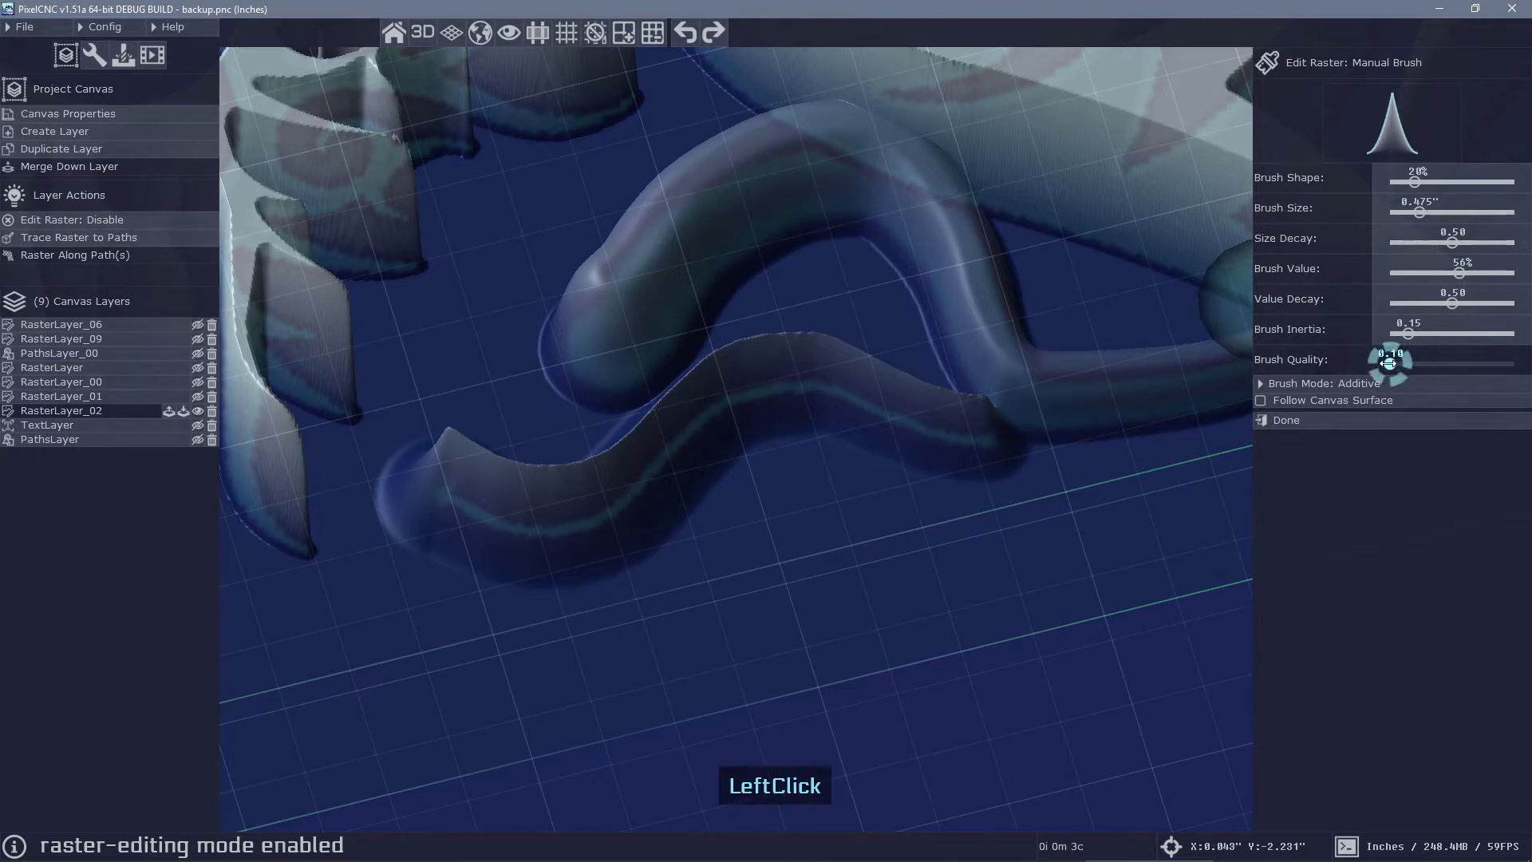
key(ctrl+z)
key(ctrl+z)
key(ctrl+z)
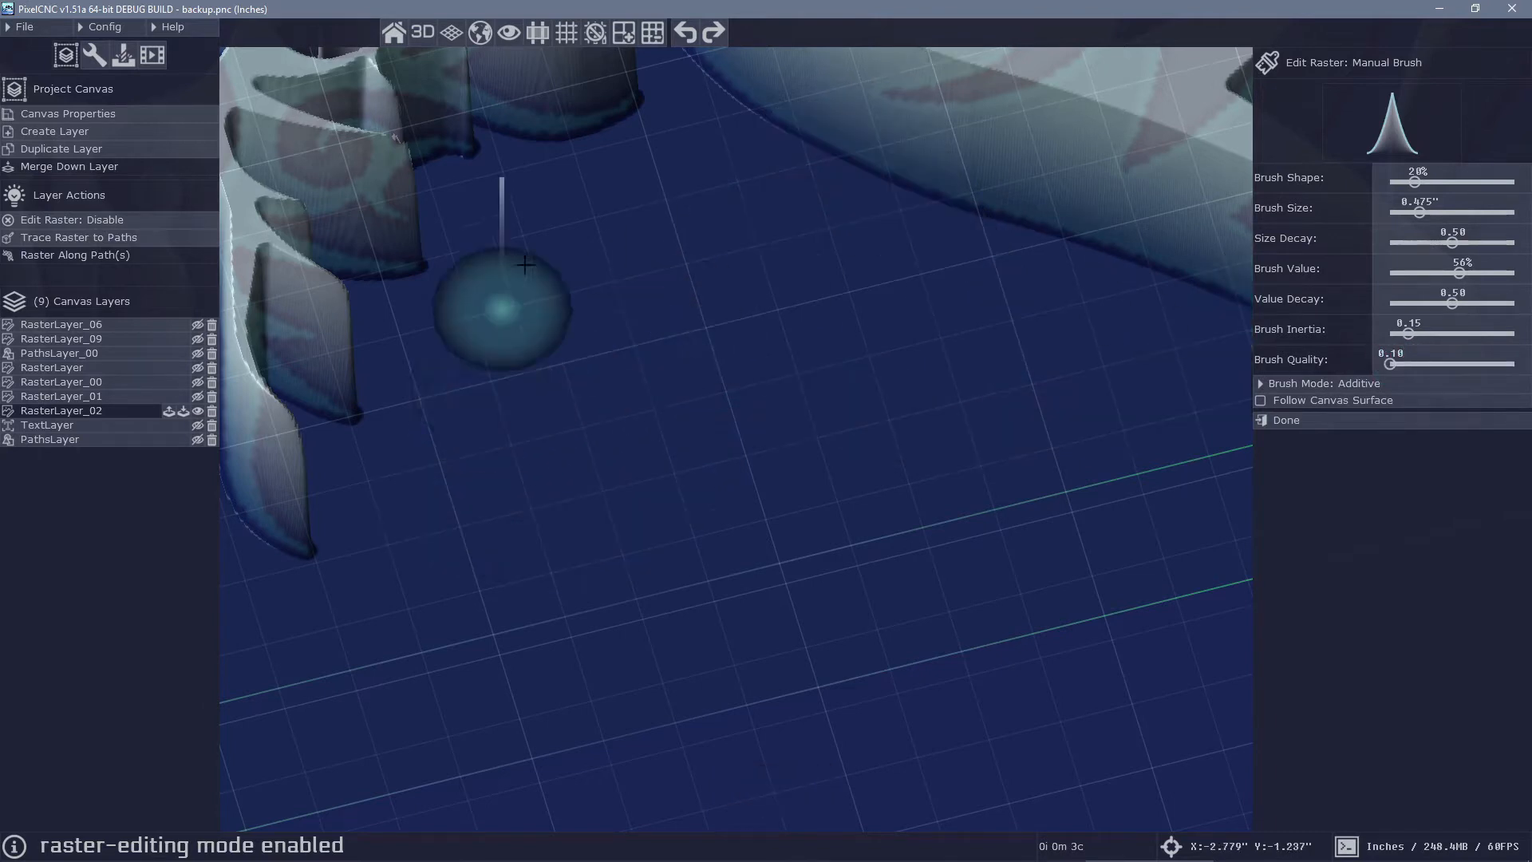
Paint a zigzag low-quality brush stroke in the empty area between the left-hand sun and the heart's tip
mouse_move(504, 308)
mouse_down()
mouse_move(558, 290)
mouse_move(746, 351)
mouse_move(950, 315)
mouse_move(710, 459)
mouse_move(530, 531)
mouse_up()
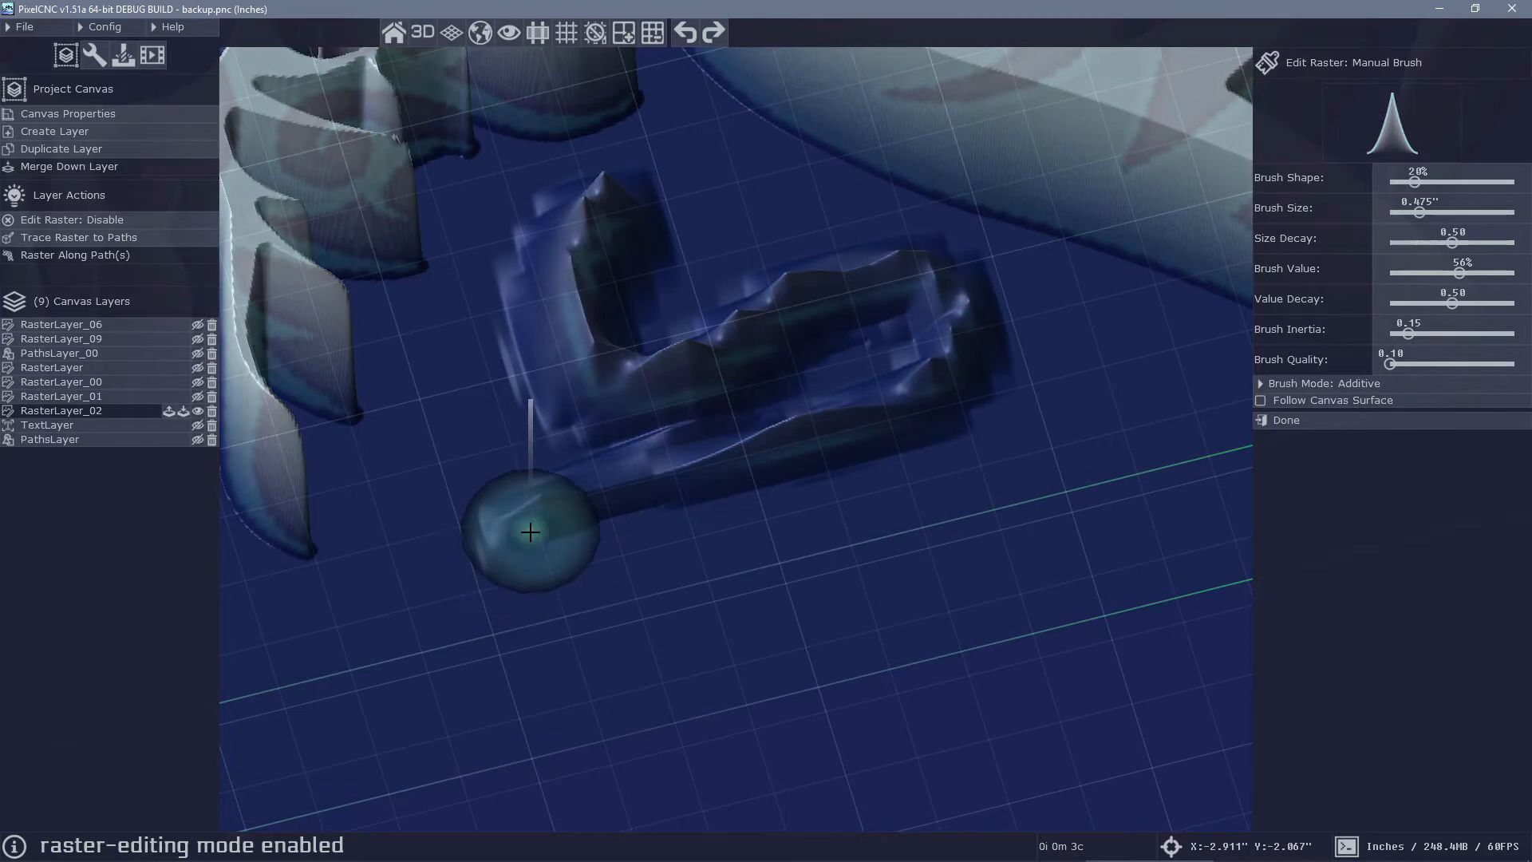
middle_drag(860, 356, 926, 420)
drag(1055, 562, 1068, 628)
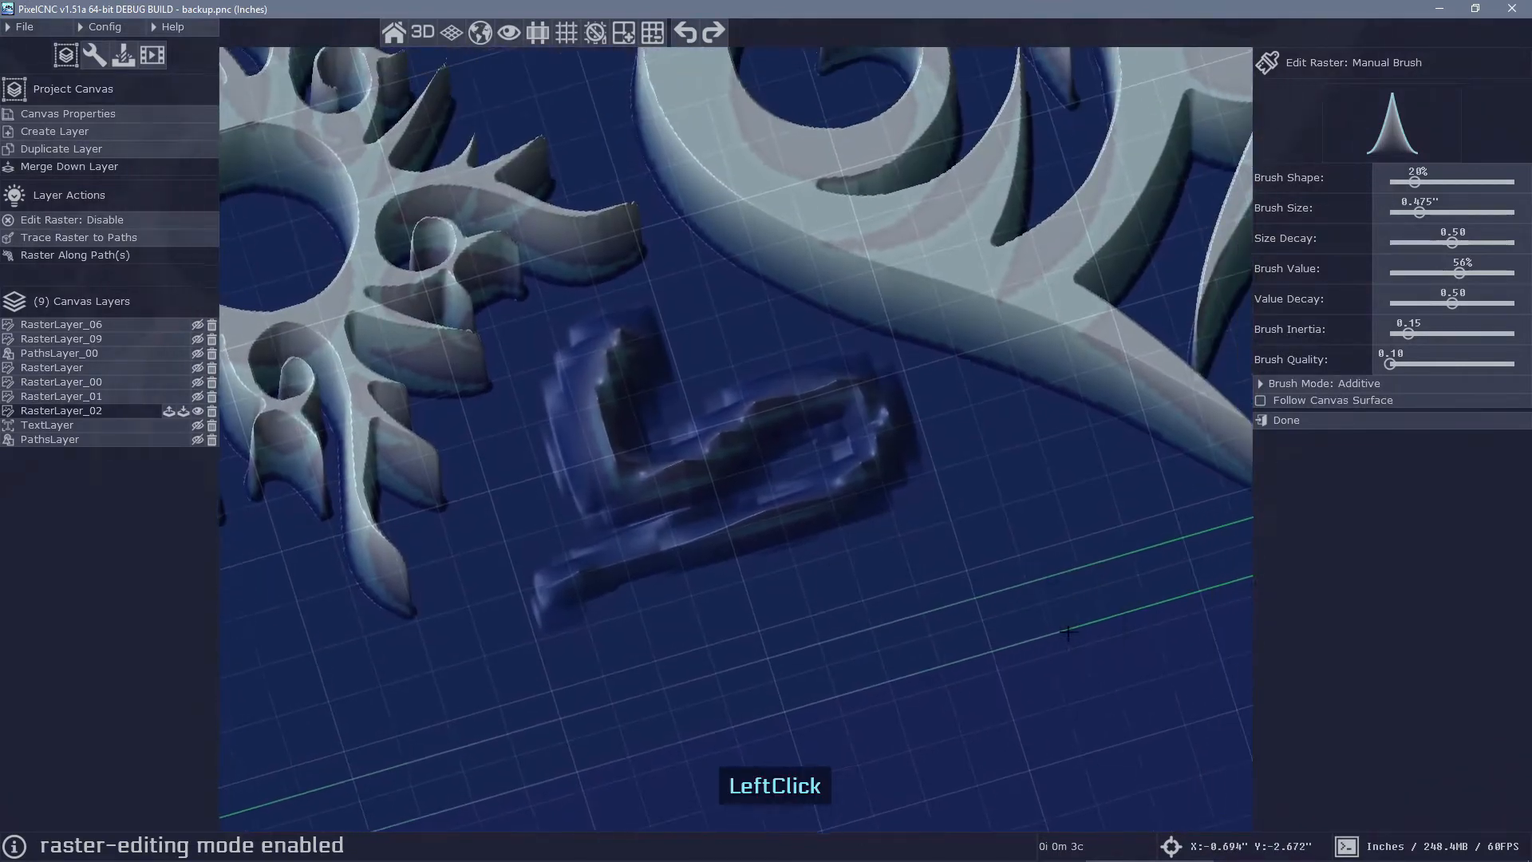
mouse_move(1067, 629)
right_down()
mouse_move(1086, 636)
mouse_move(1075, 572)
right_up()
middle_drag(892, 369, 905, 434)
drag(1105, 522, 1074, 620)
Set the brush quality to 1.00 and undo the last brush stroke
drag(1390, 364, 1515, 364)
key(ctrl+z)
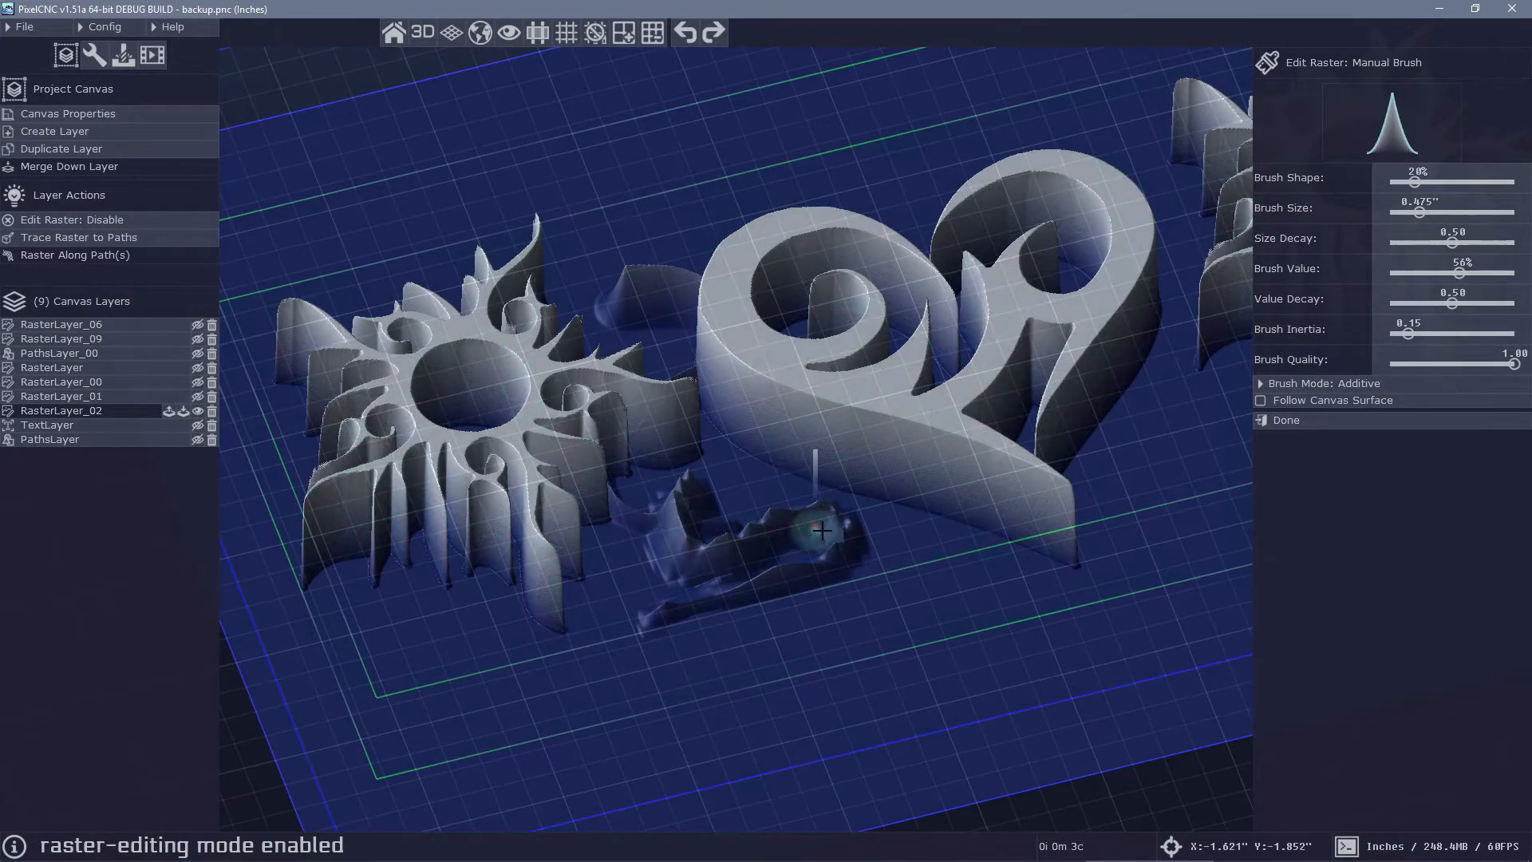
Undo the painted brush strokes between the left-hand sun and the heart and set the brush quality to 0.50
key(ctrl+z)
key(ctrl+z)
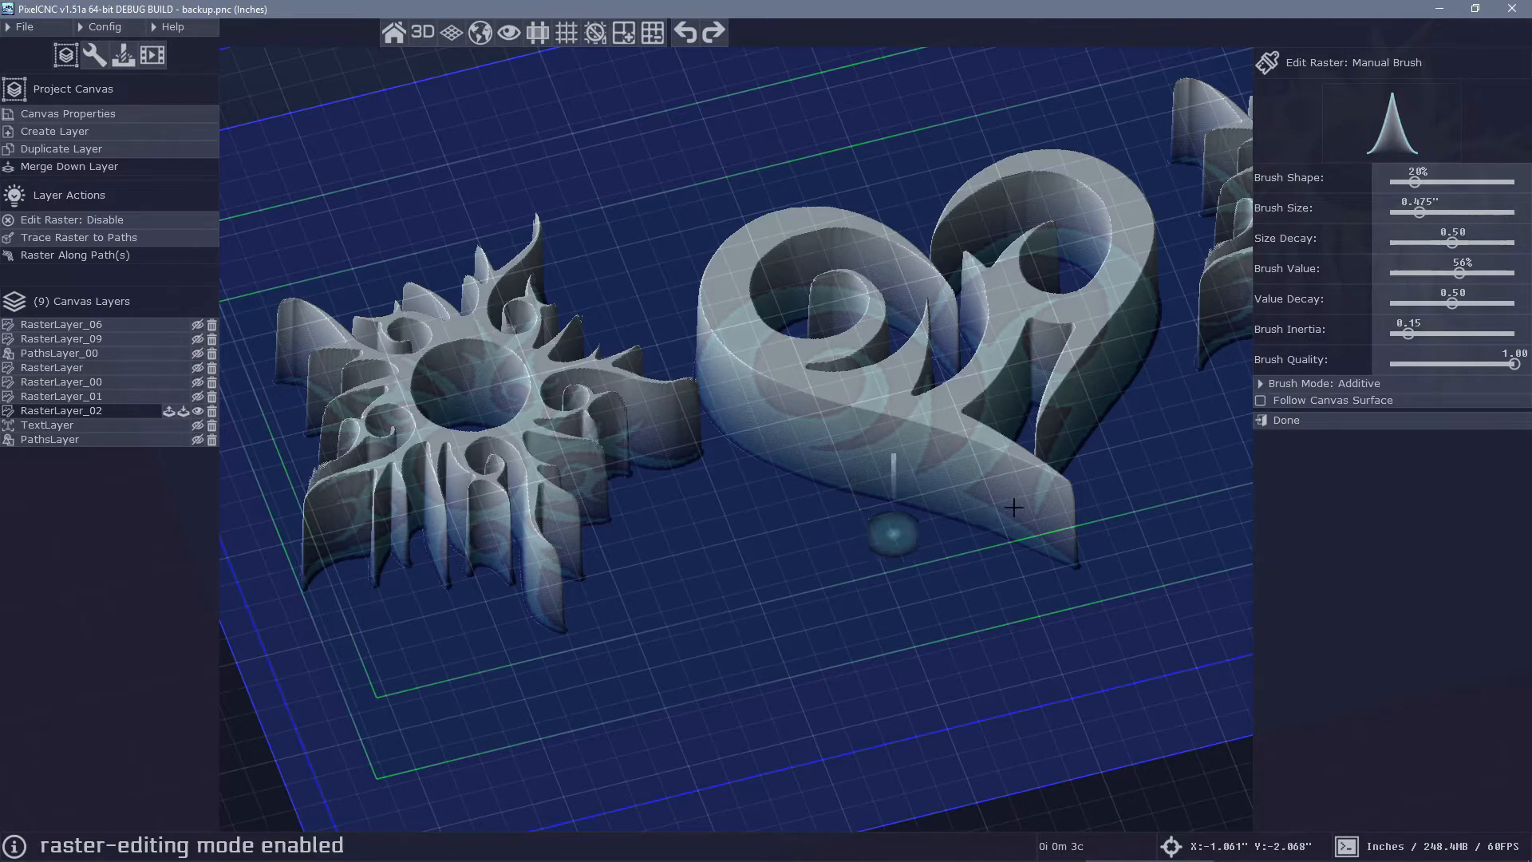
click(1451, 364)
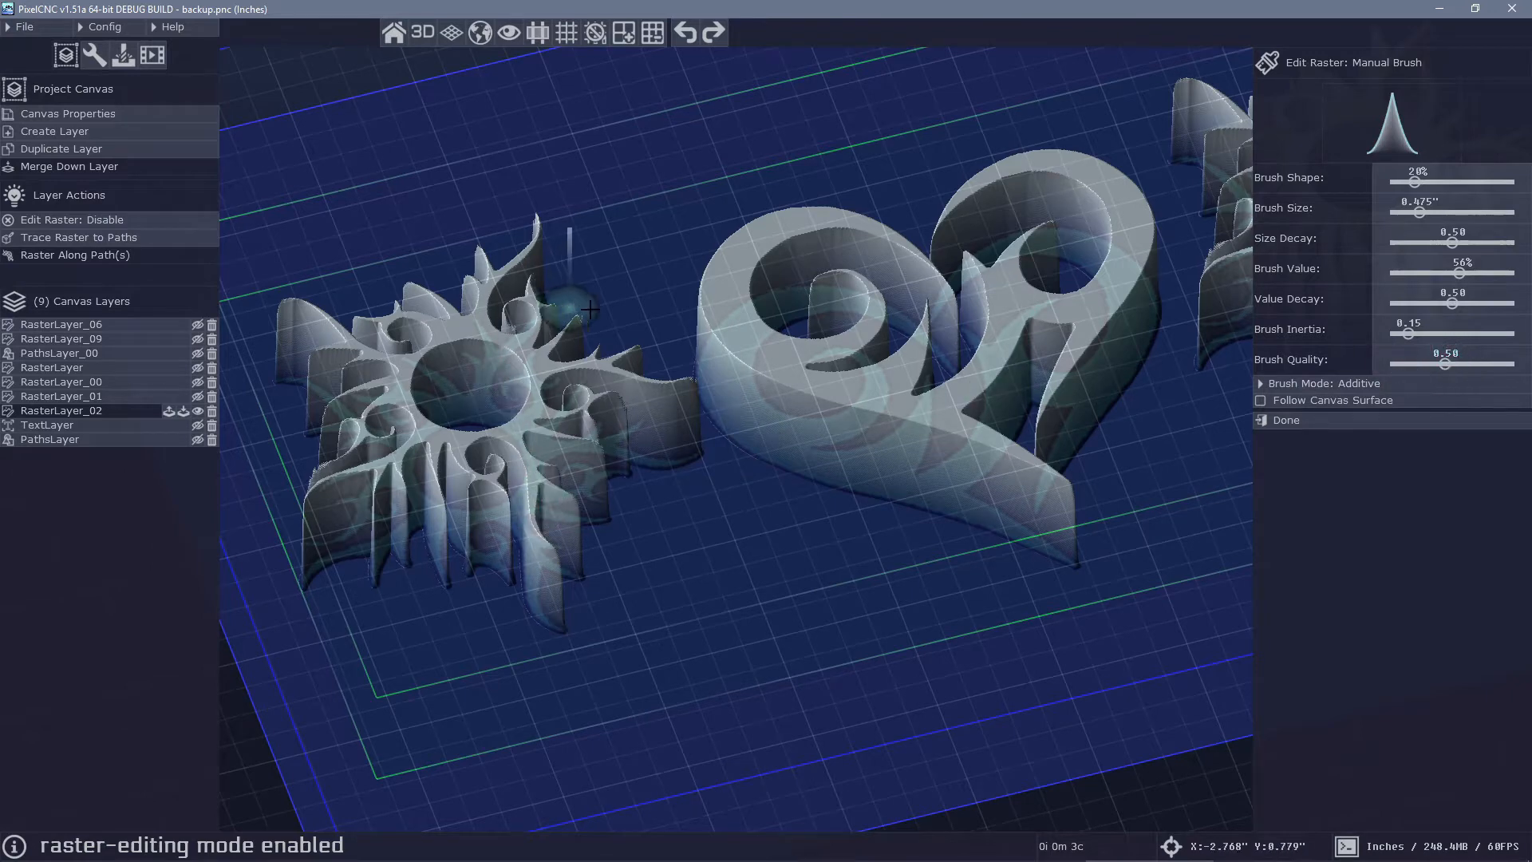
Paint a curved brush stroke from the gap between the left-hand sun and the heart to below the heart's lower edge
mouse_move(615, 332)
mouse_down()
mouse_move(678, 319)
mouse_move(726, 575)
mouse_move(1002, 520)
mouse_up()
right_drag(1044, 411, 1028, 447)
middle_drag(1049, 725, 1101, 730)
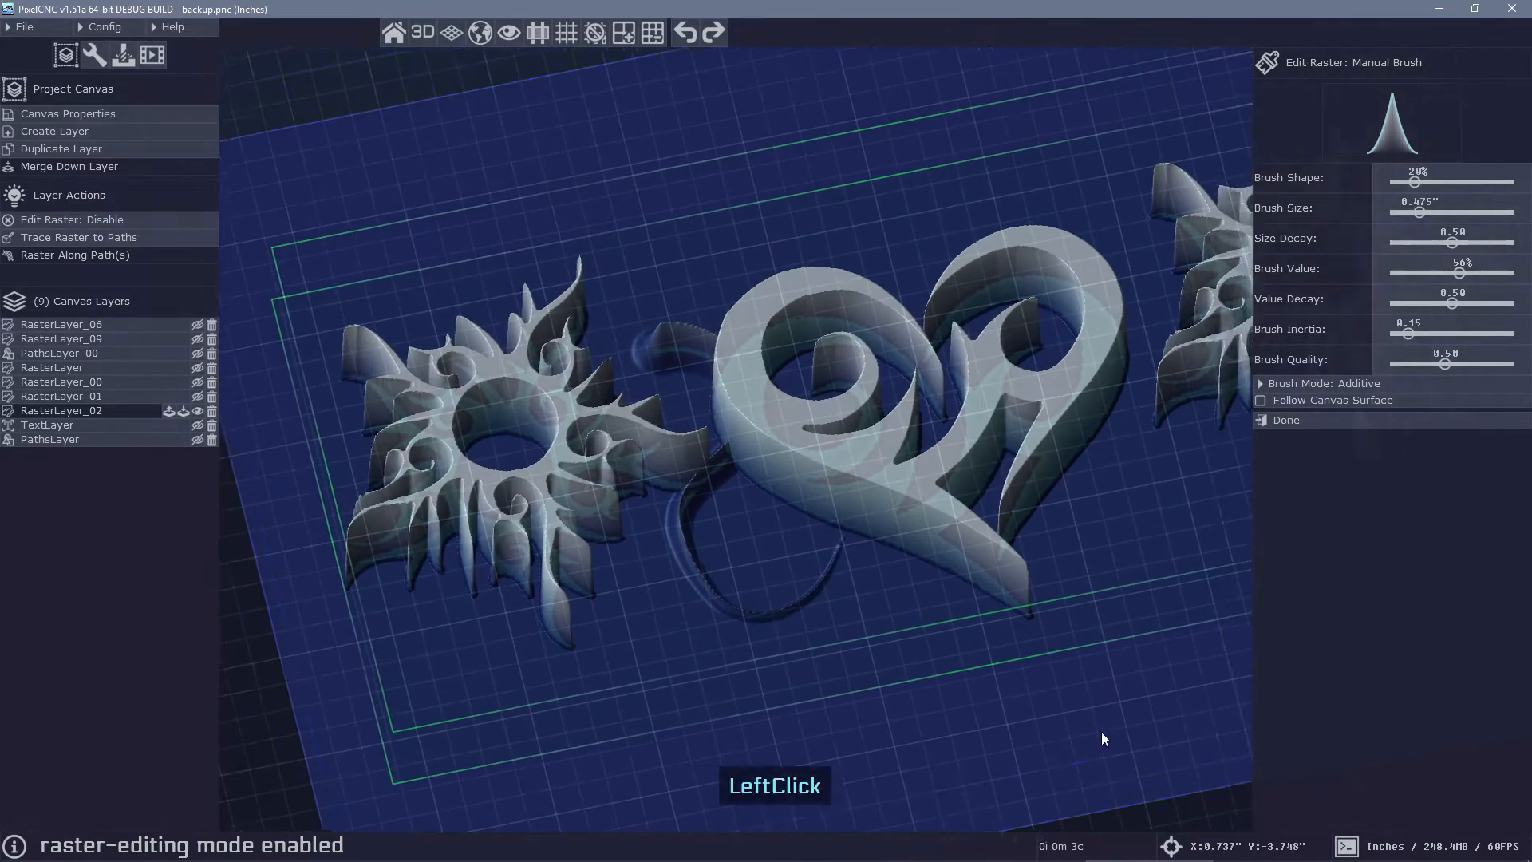
drag(1101, 731, 1084, 728)
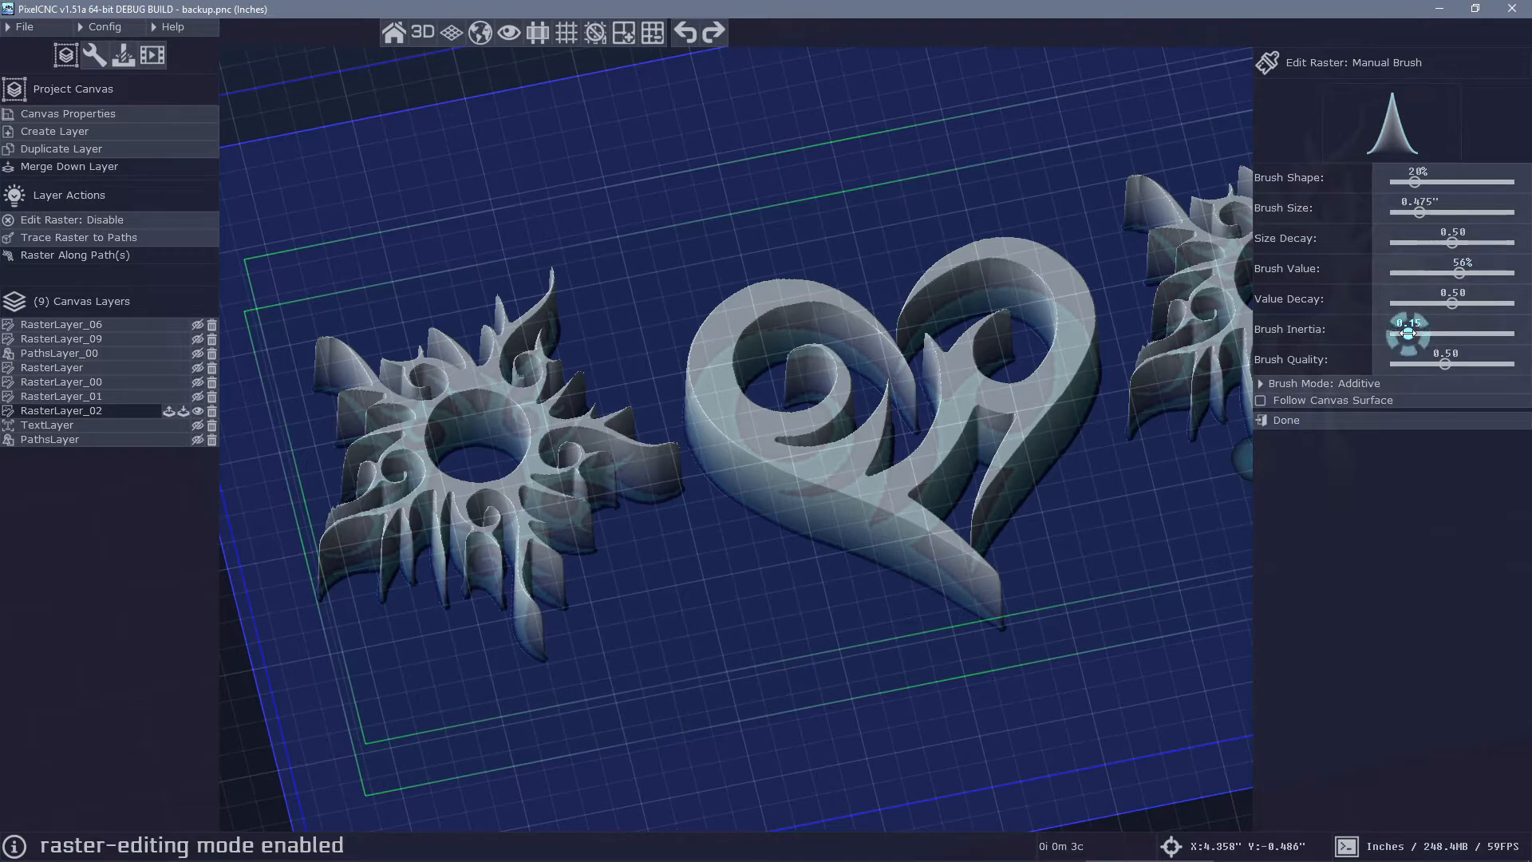
Set the brush inertia to 0.00 and paint a curved stroke from beside the left-hand sun, across the heart's left lobe, to below it
drag(1408, 333, 1390, 333)
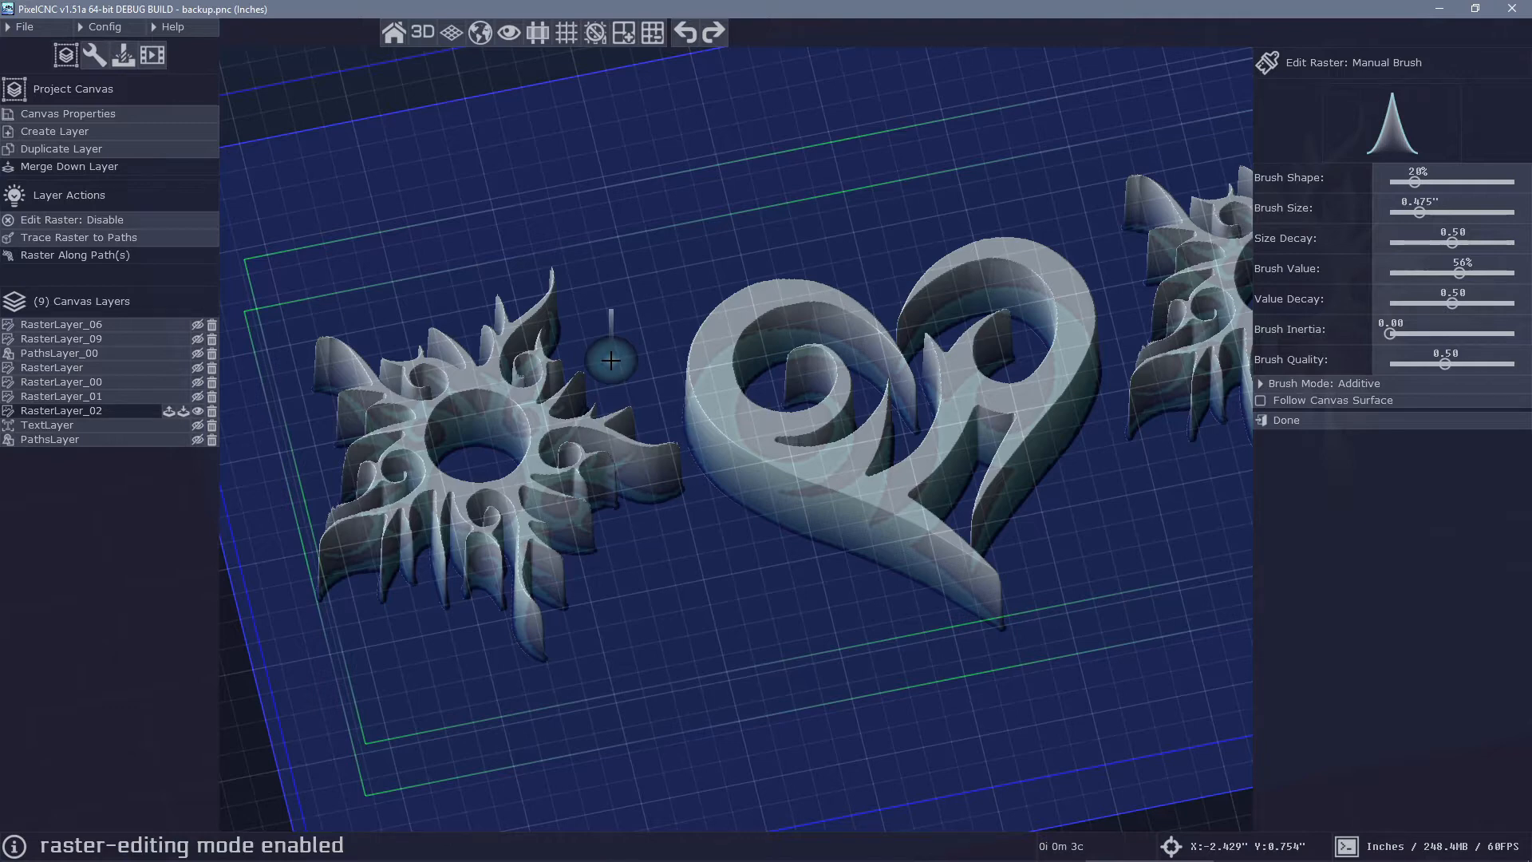
mouse_move(611, 359)
mouse_down()
mouse_move(764, 379)
mouse_move(712, 630)
mouse_move(803, 584)
mouse_up()
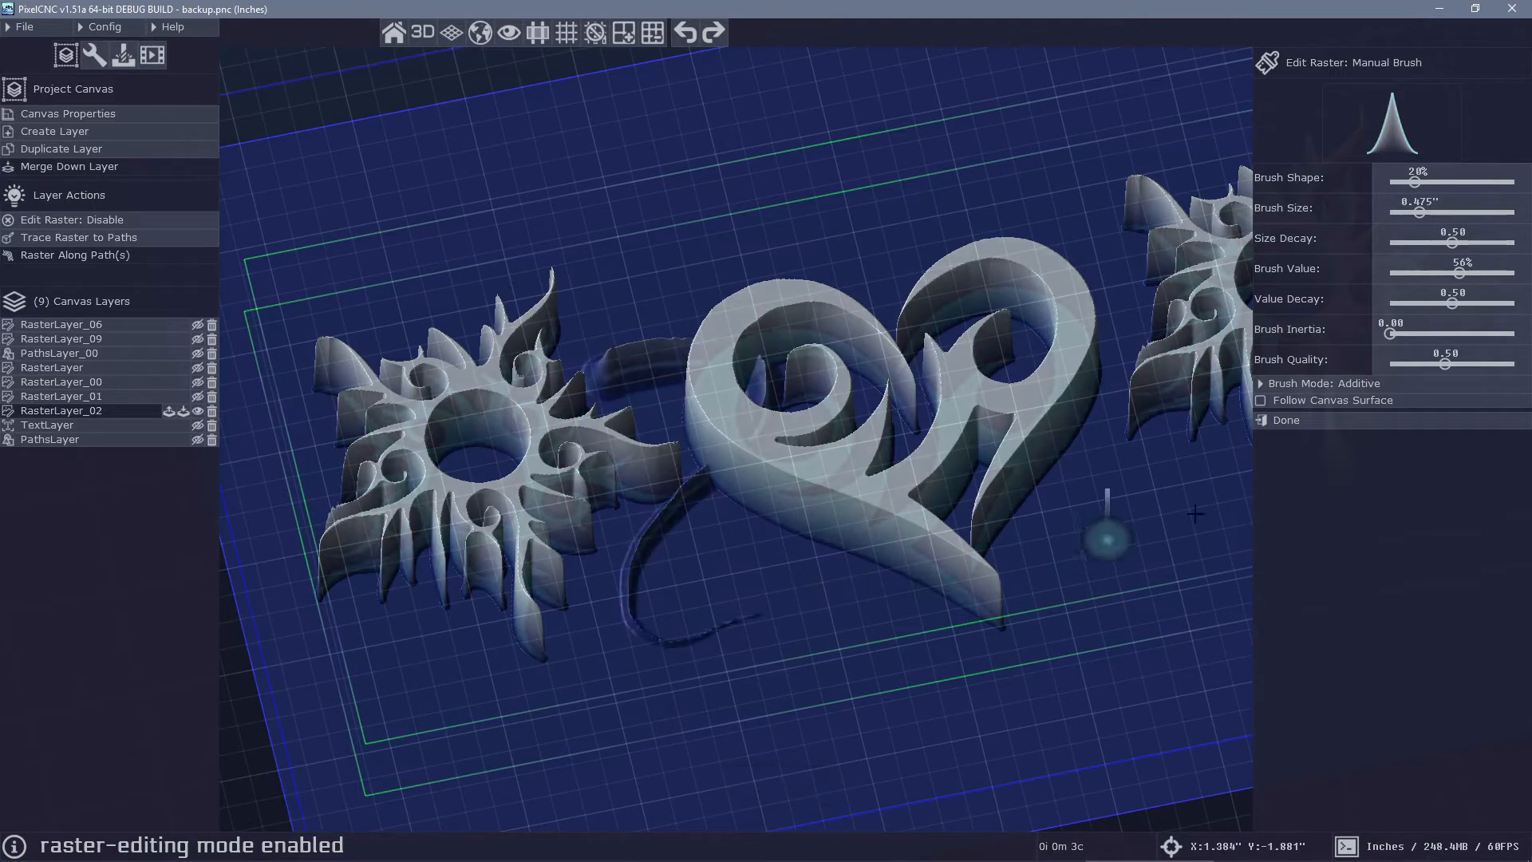
mouse_move(1195, 515)
right_down()
mouse_move(1210, 715)
mouse_move(1143, 723)
right_up()
middle_drag(1143, 723, 1100, 768)
scroll(1095, 734, down, 1)
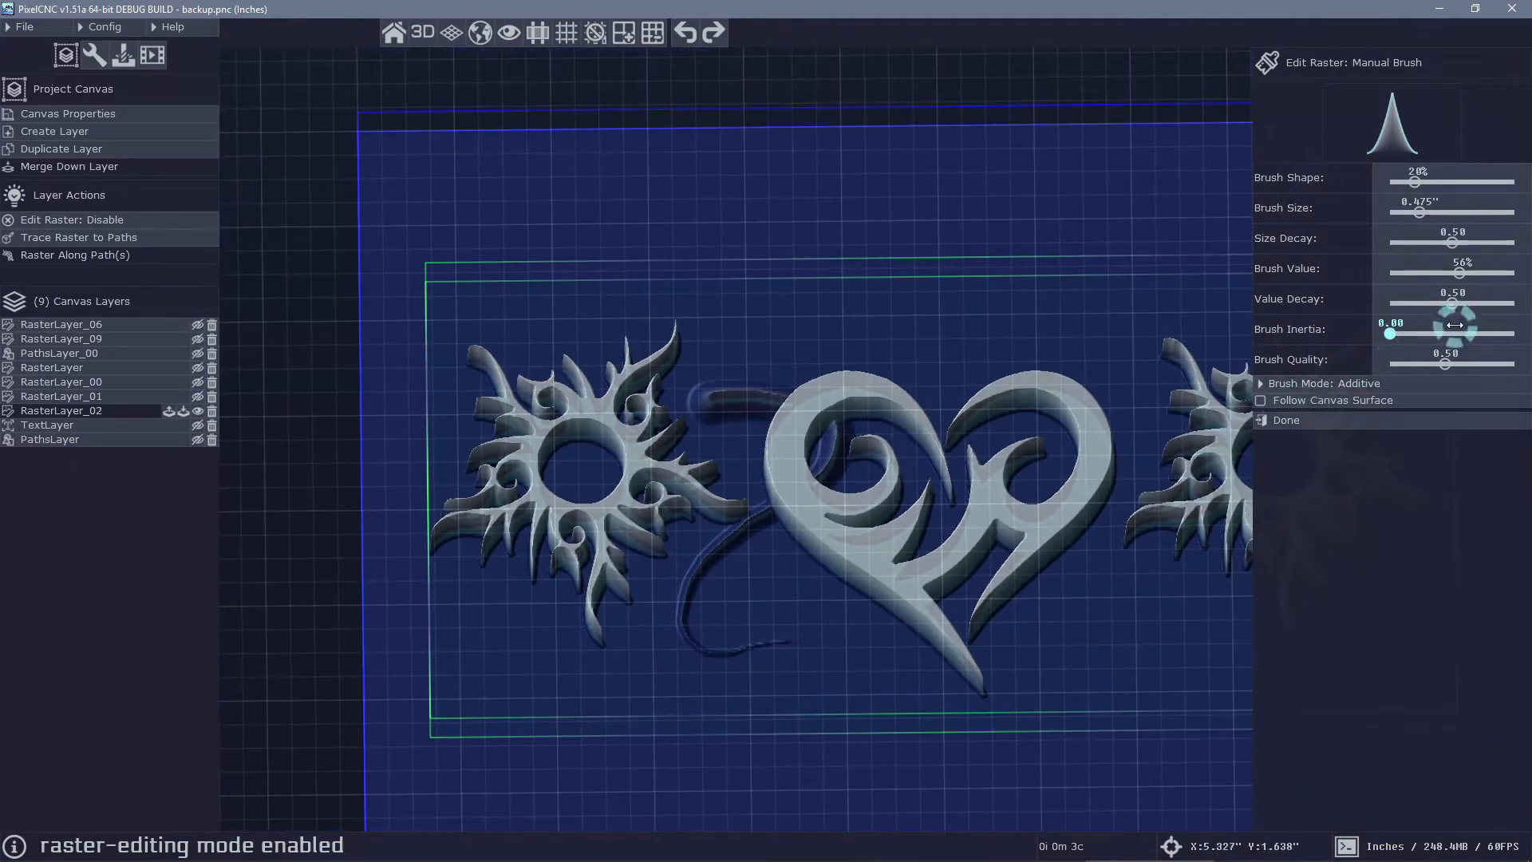
Undo the last brush stroke and set the brush inertia to 0.50
drag(1455, 330, 1515, 333)
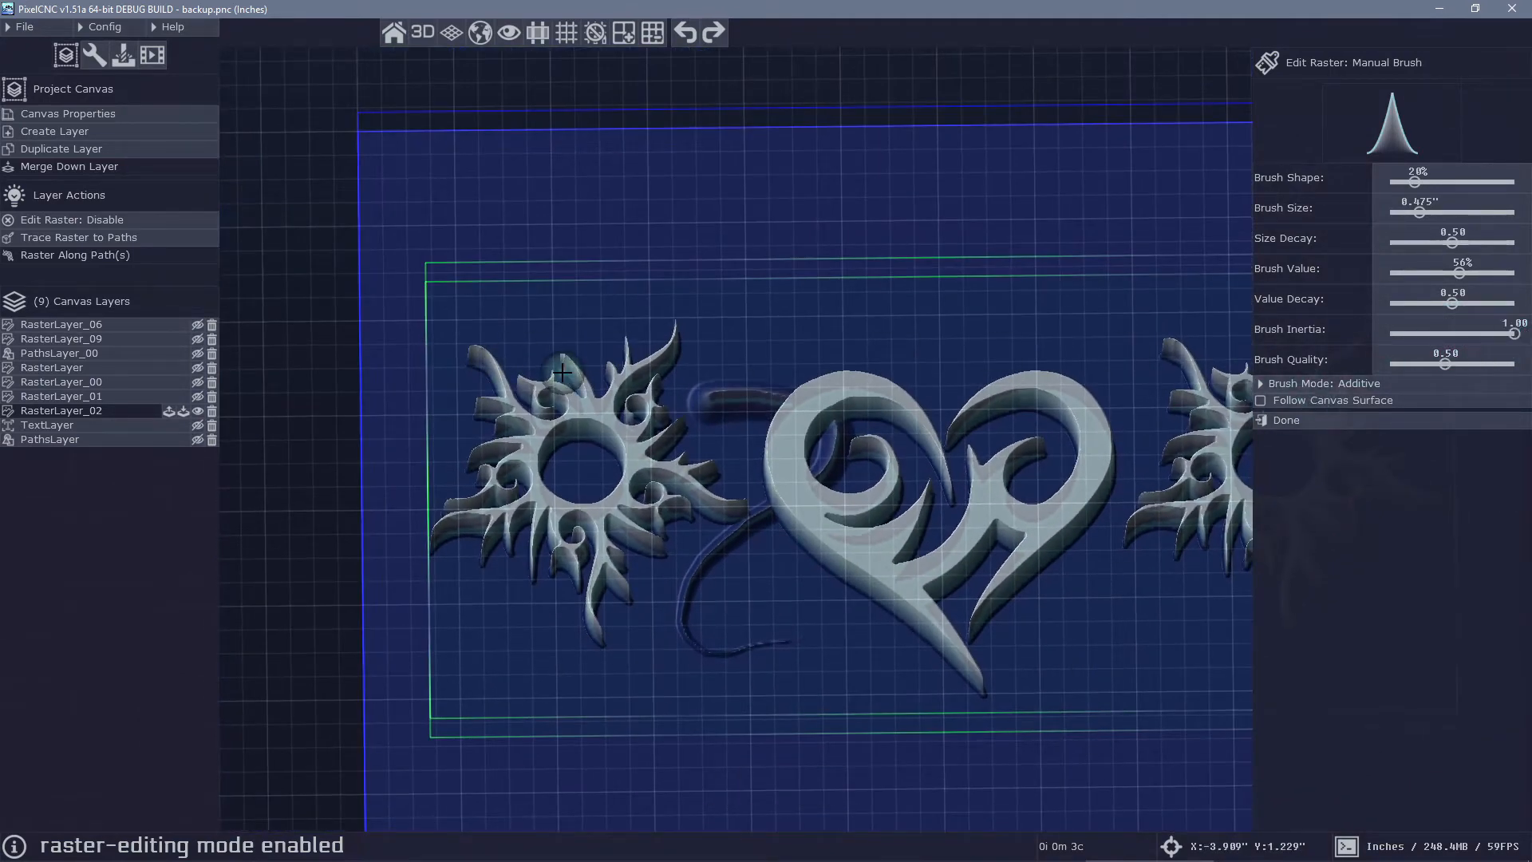
key(ctrl+z)
click(1452, 334)
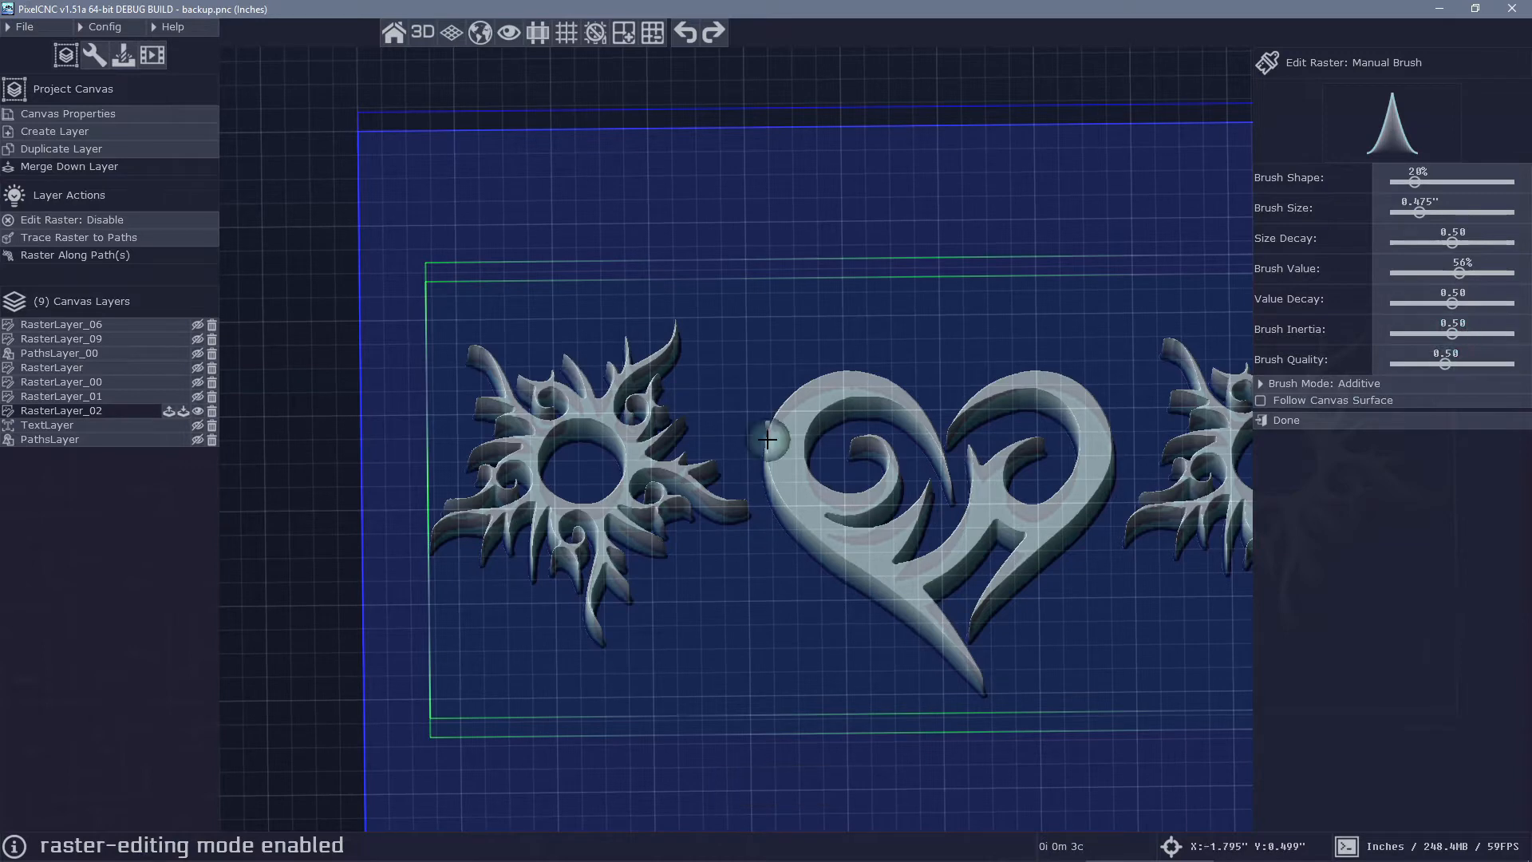
Paint trial strokes around the heart's left lobe, undoing the first two and finishing with a curve that loops over the lobe
mouse_move(728, 399)
mouse_down()
mouse_move(846, 319)
mouse_move(738, 467)
mouse_up()
key(ctrl+z)
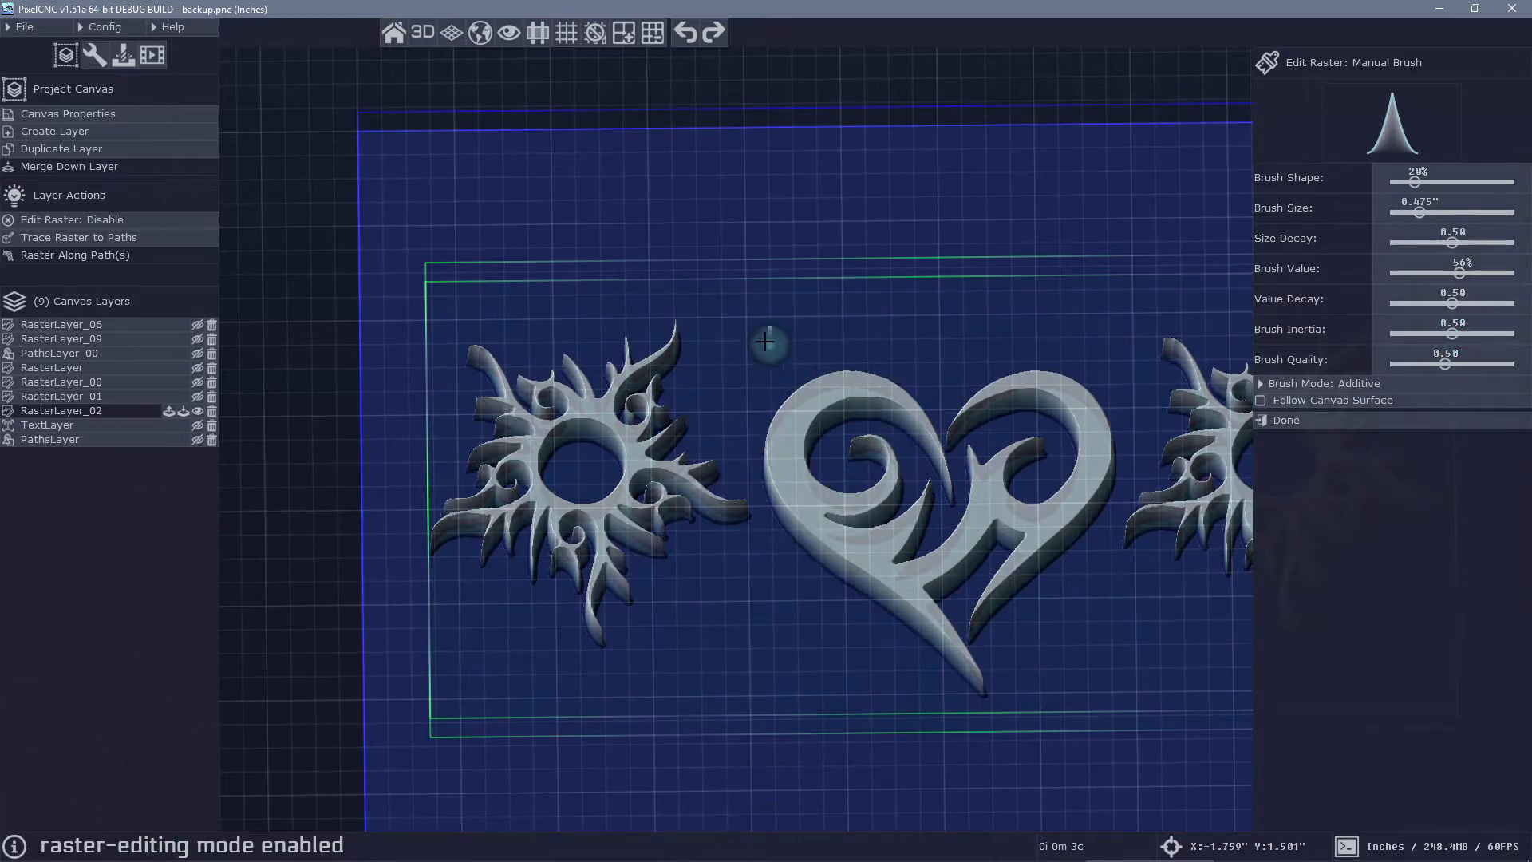
mouse_move(754, 340)
mouse_down()
mouse_move(916, 311)
mouse_move(1229, 416)
mouse_up()
key(ctrl+z)
mouse_move(721, 414)
mouse_down()
mouse_move(902, 375)
mouse_move(908, 604)
mouse_up()
mouse_move(1026, 564)
right_down()
mouse_move(1017, 588)
mouse_move(1026, 553)
right_up()
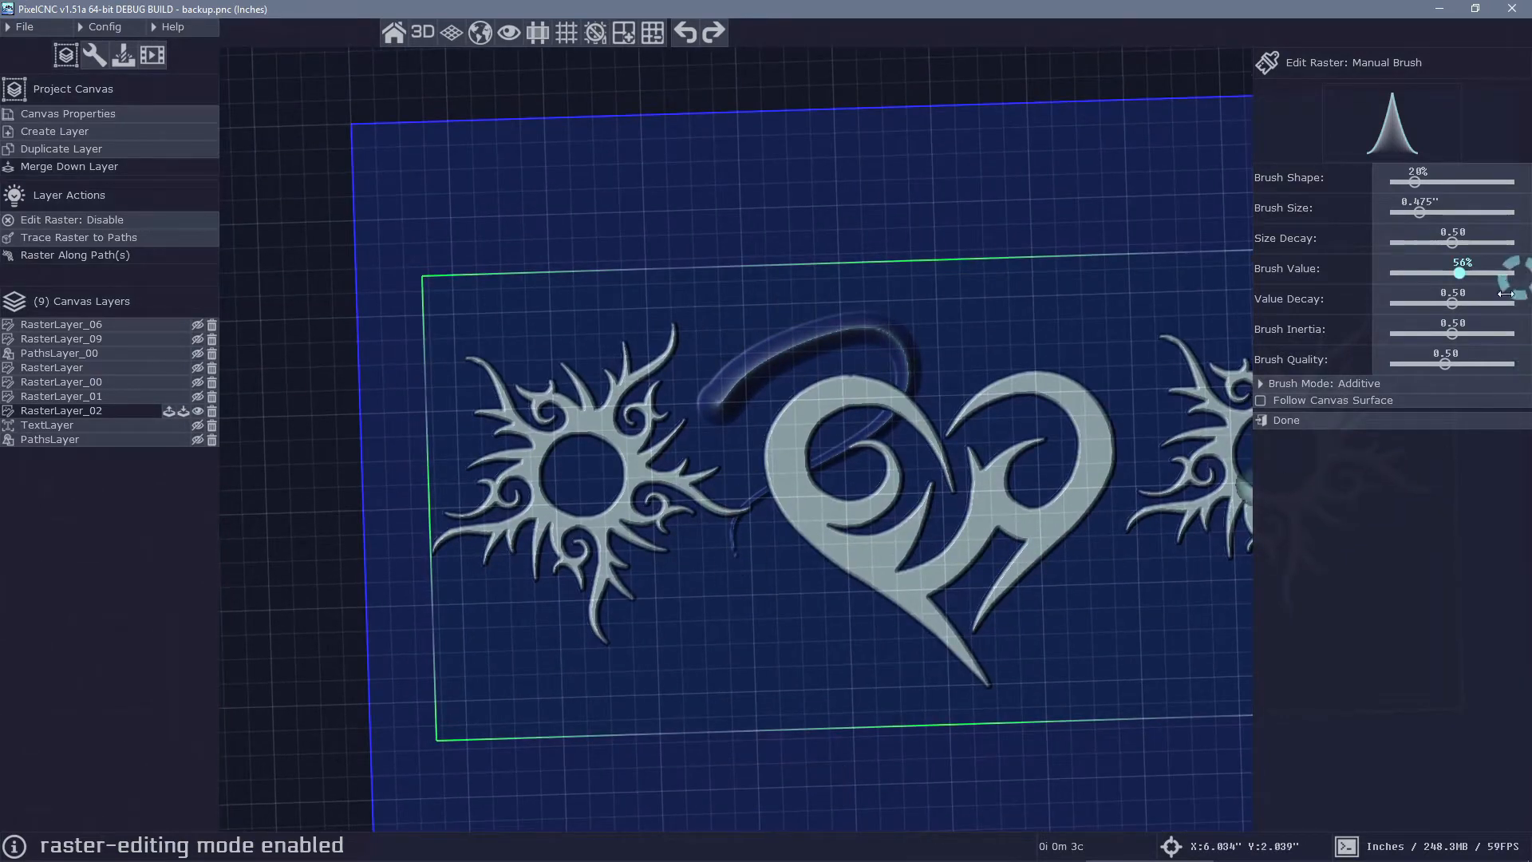
Undo the looping stroke, set the brush inertia to 1.00, and paint two curved strokes between the left-hand sun and the heart
drag(1452, 333, 1515, 333)
key(ctrl+z)
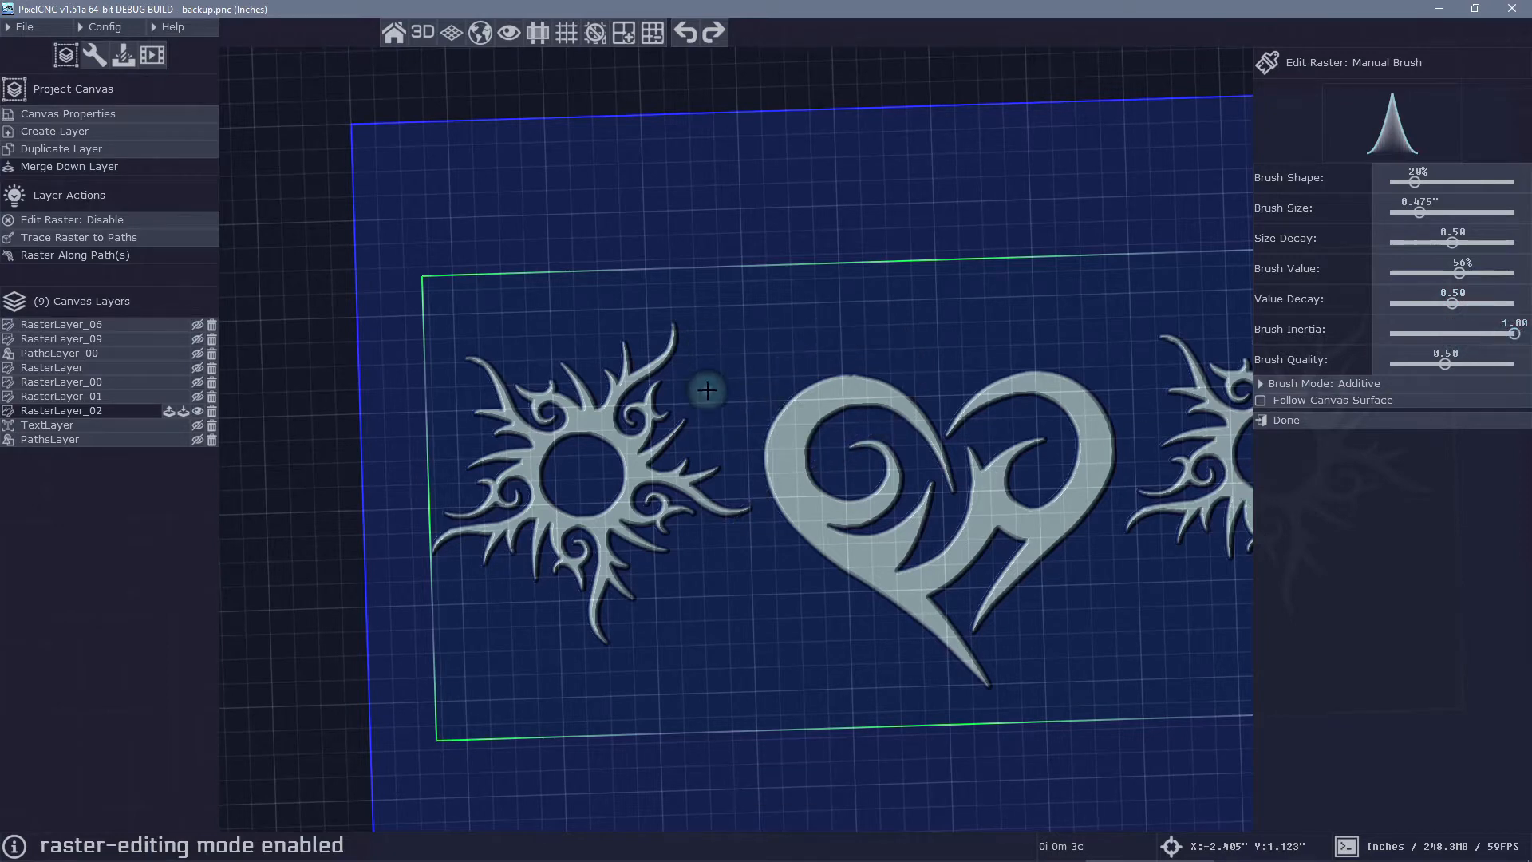
mouse_move(707, 390)
mouse_down()
mouse_move(766, 383)
mouse_move(732, 618)
mouse_up()
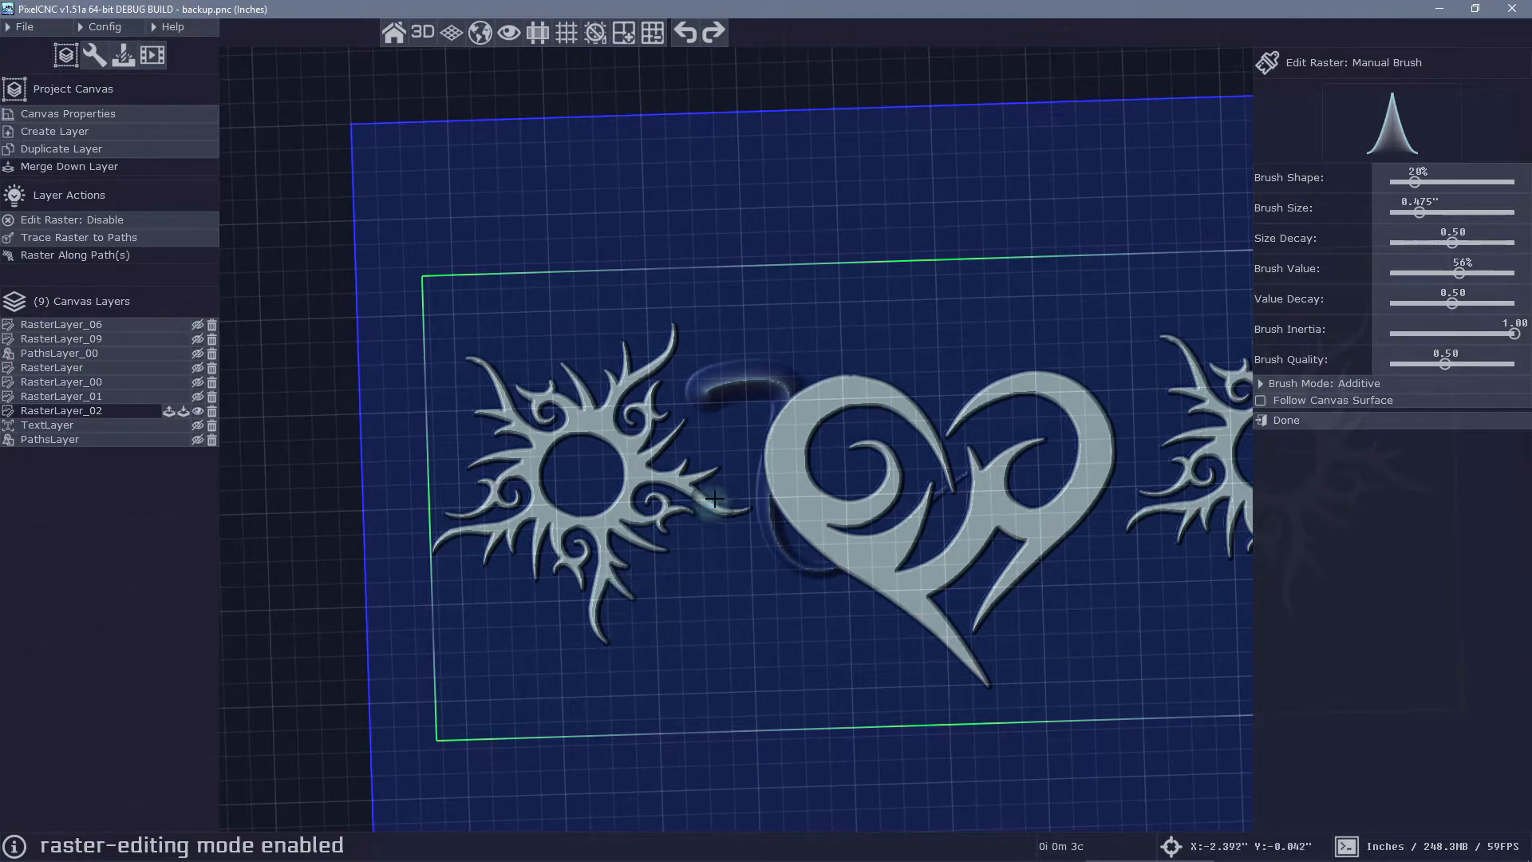
click(648, 550)
drag(651, 550, 668, 642)
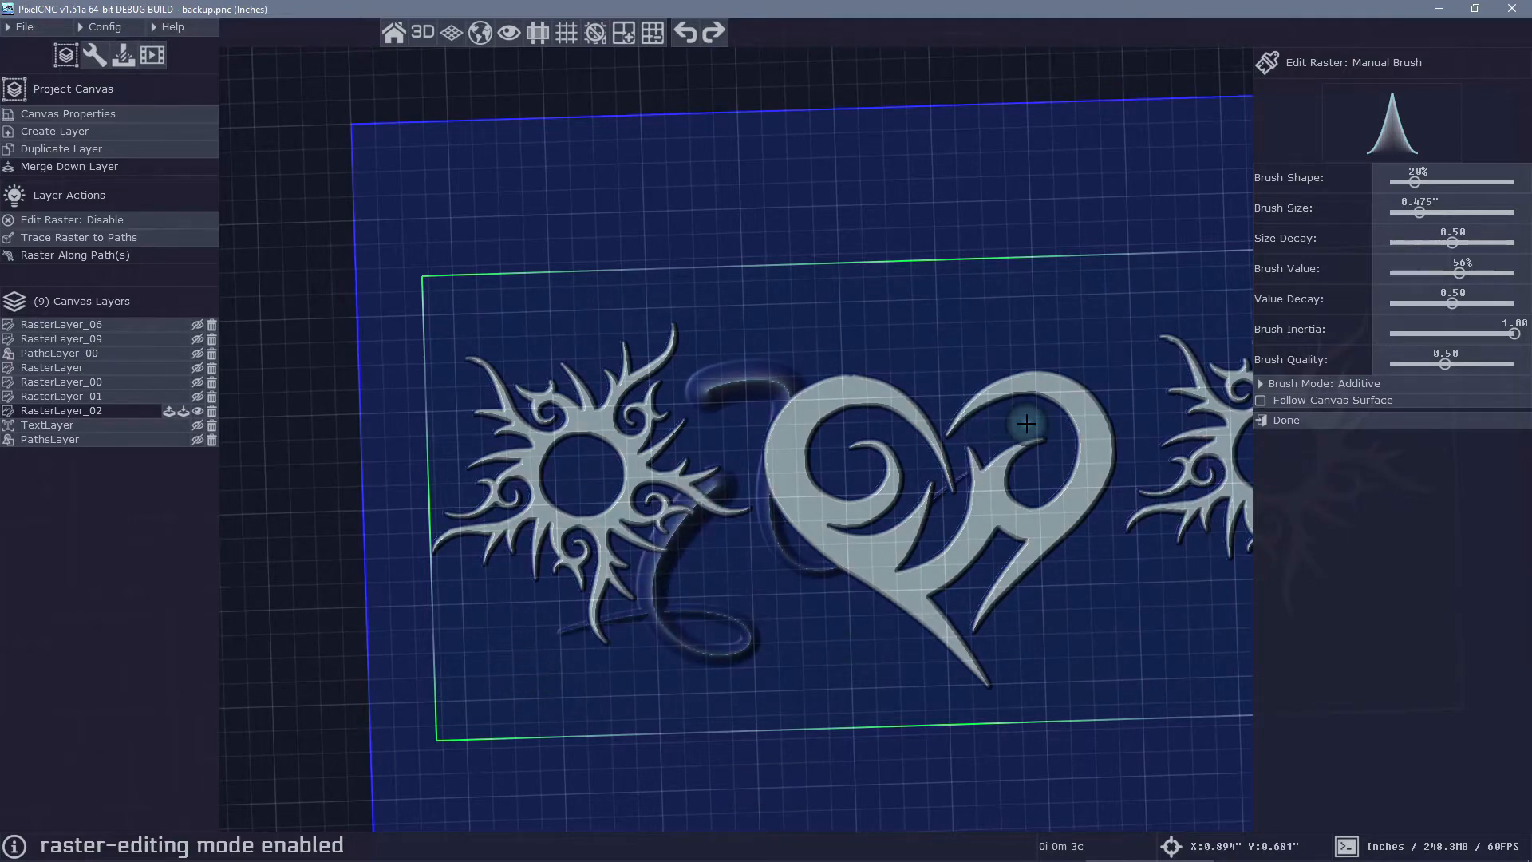
Undo both high-inertia strokes and set the brush inertia to 0.15
key(ctrl+z)
key(ctrl+z)
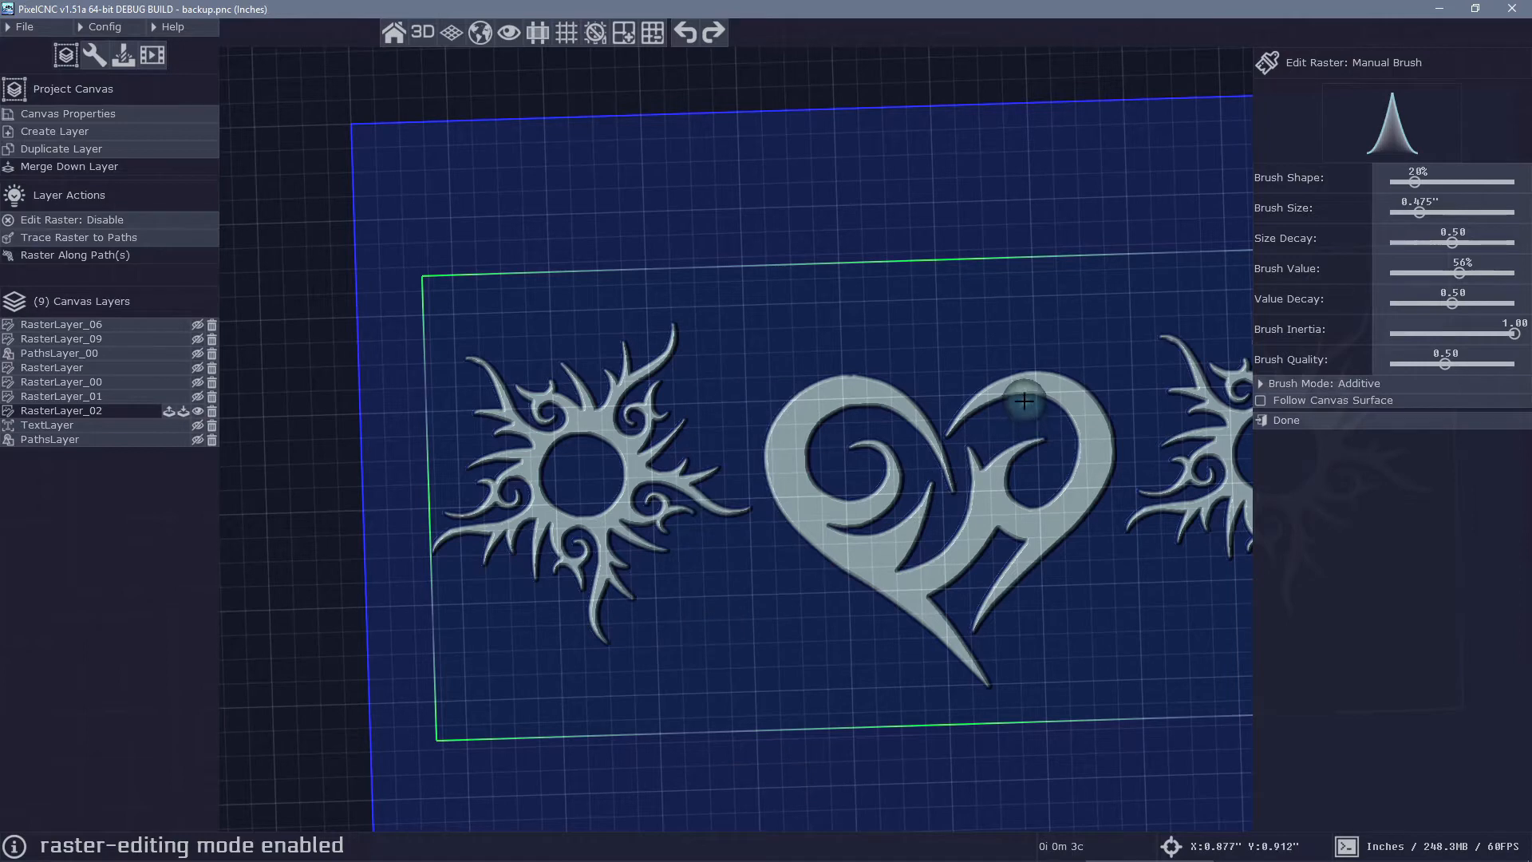
click(1456, 333)
drag(1390, 333, 1511, 333)
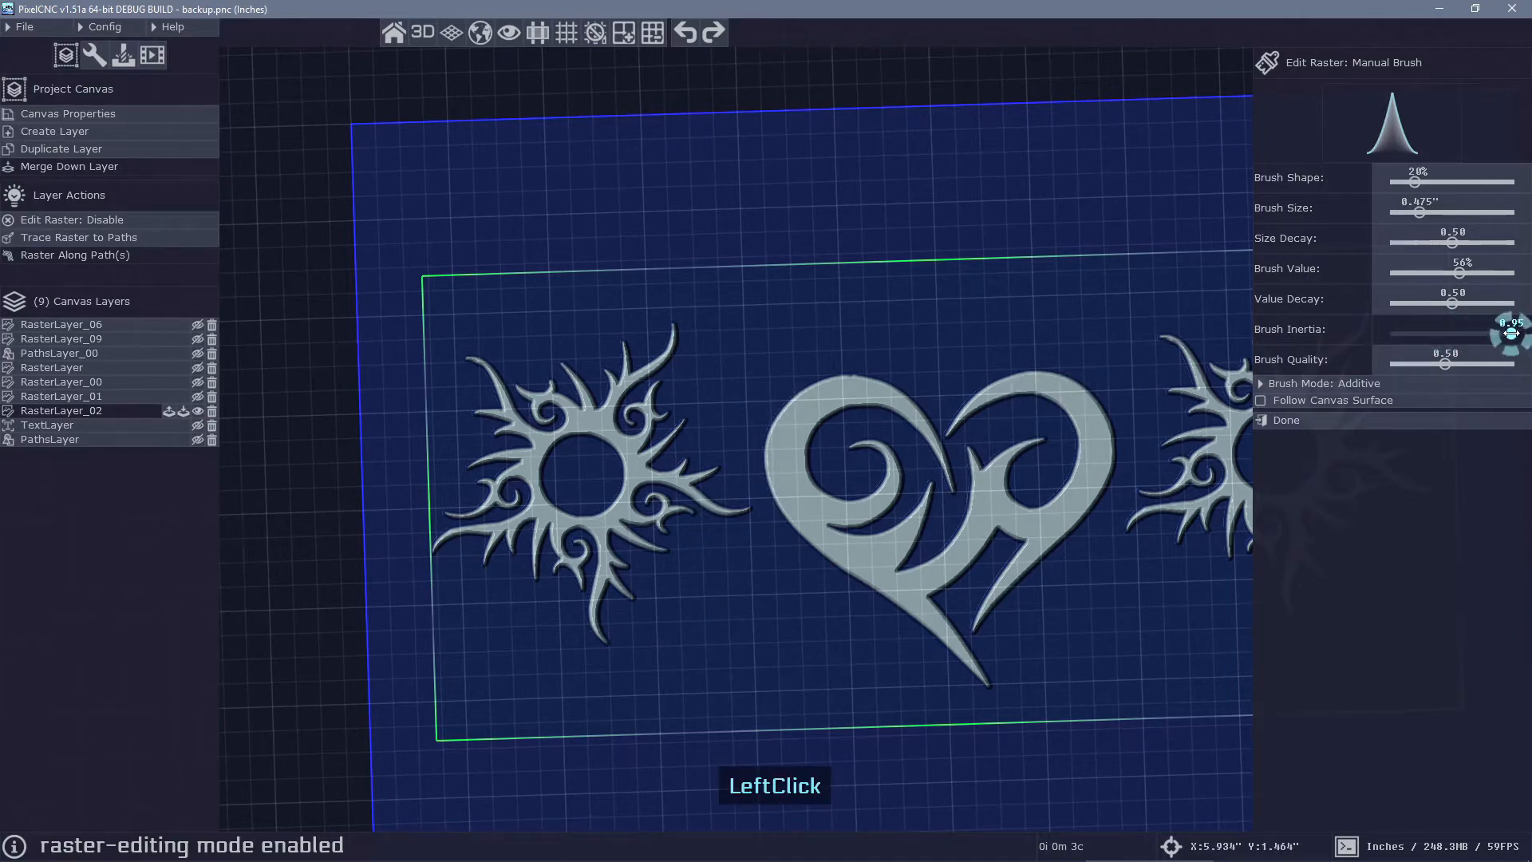
right_drag(1100, 772, 1071, 750)
drag(1068, 743, 965, 769)
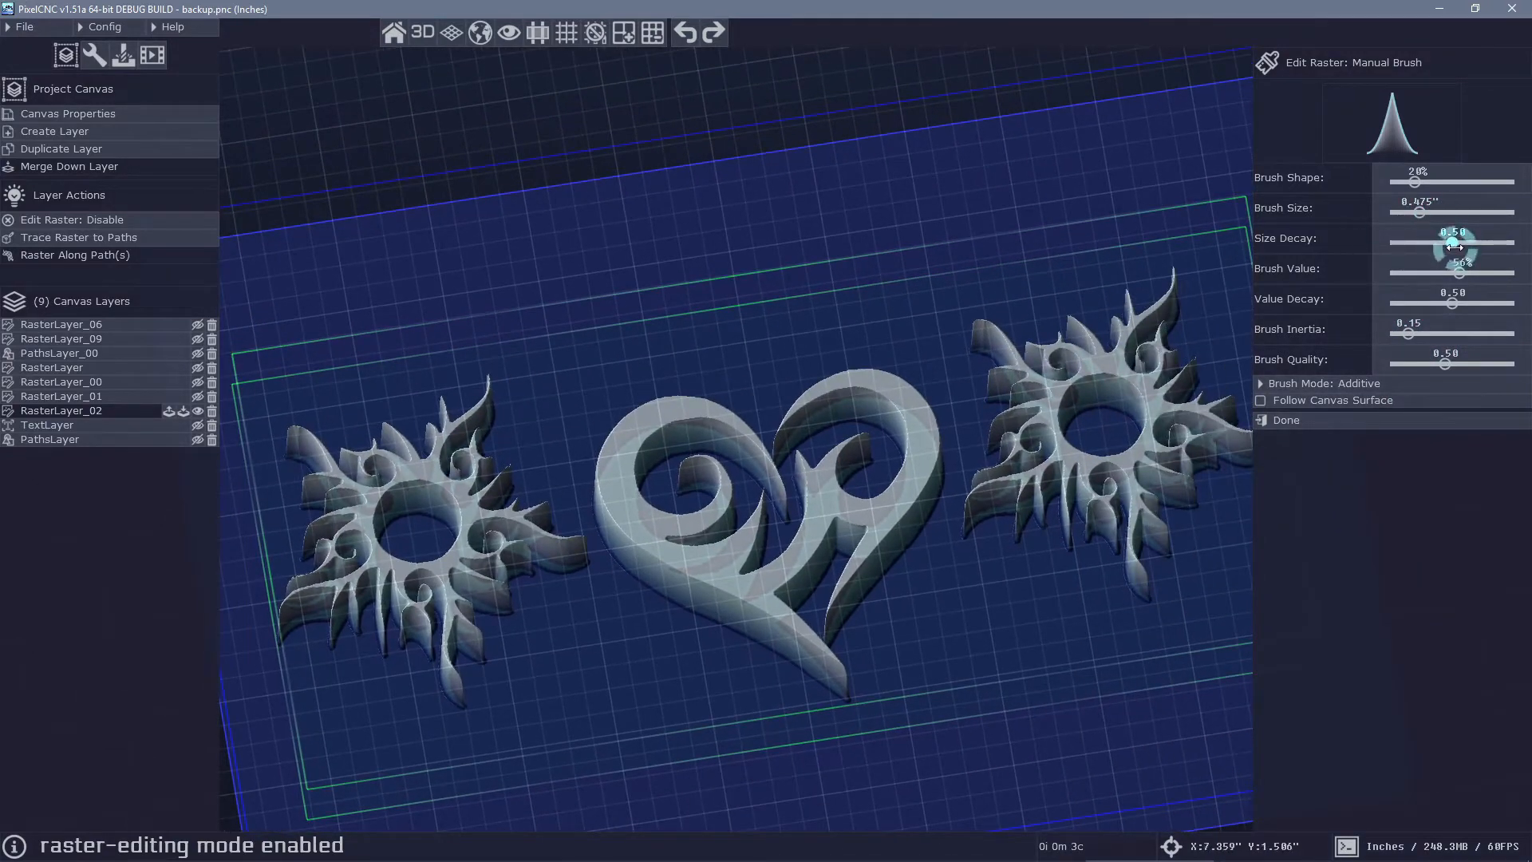
Set size decay and value decay to 0.00 and paint one long winding stroke around the heart and under the right-hand sun
drag(1453, 245, 1390, 243)
drag(1452, 303, 1390, 303)
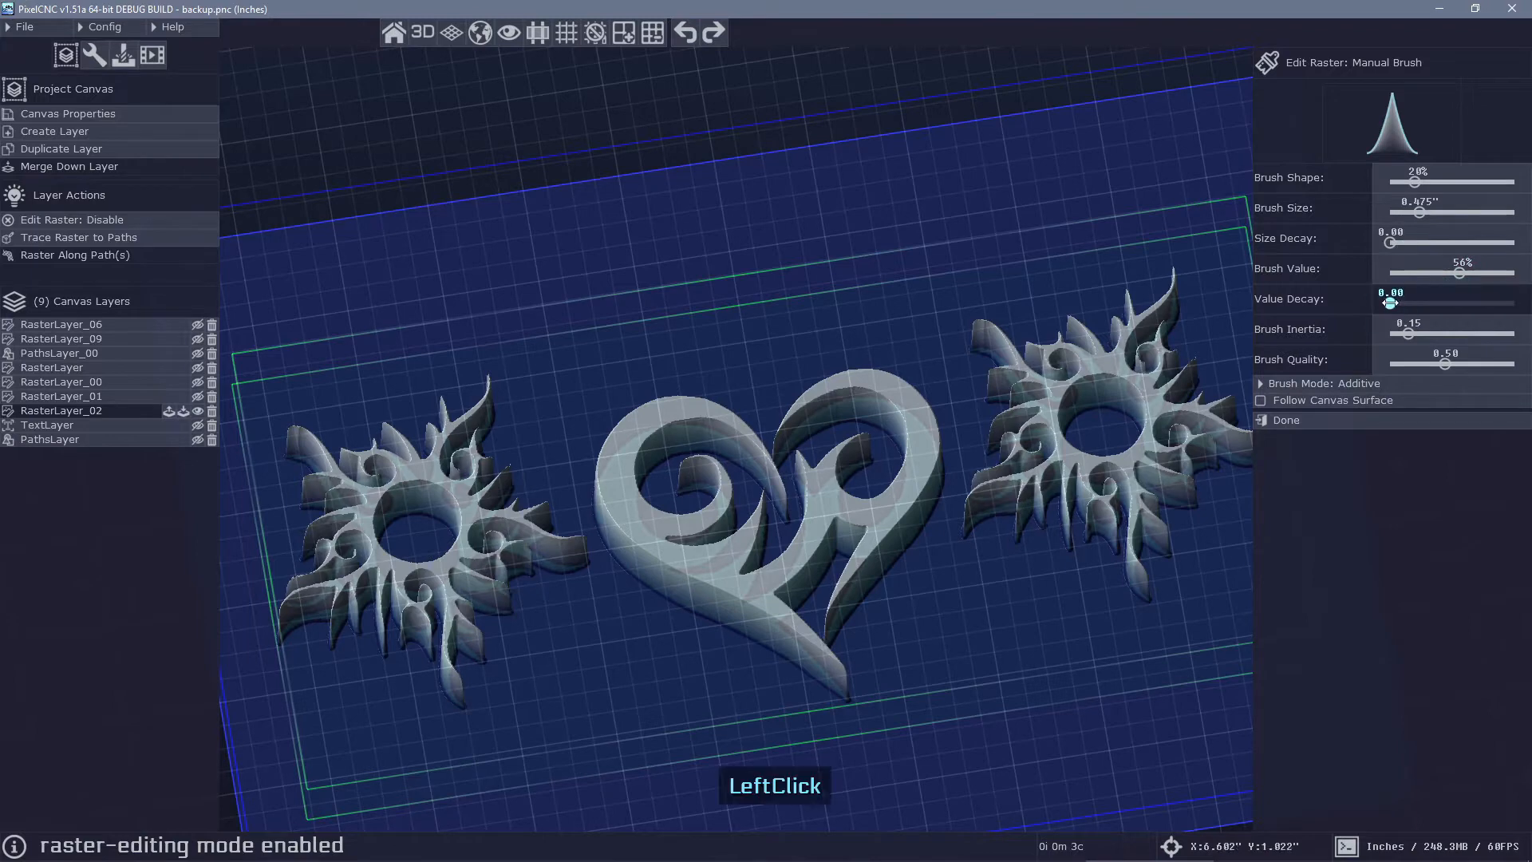
mouse_move(677, 363)
mouse_down()
mouse_move(906, 332)
mouse_move(995, 588)
mouse_move(694, 660)
mouse_move(537, 615)
mouse_move(860, 629)
mouse_up()
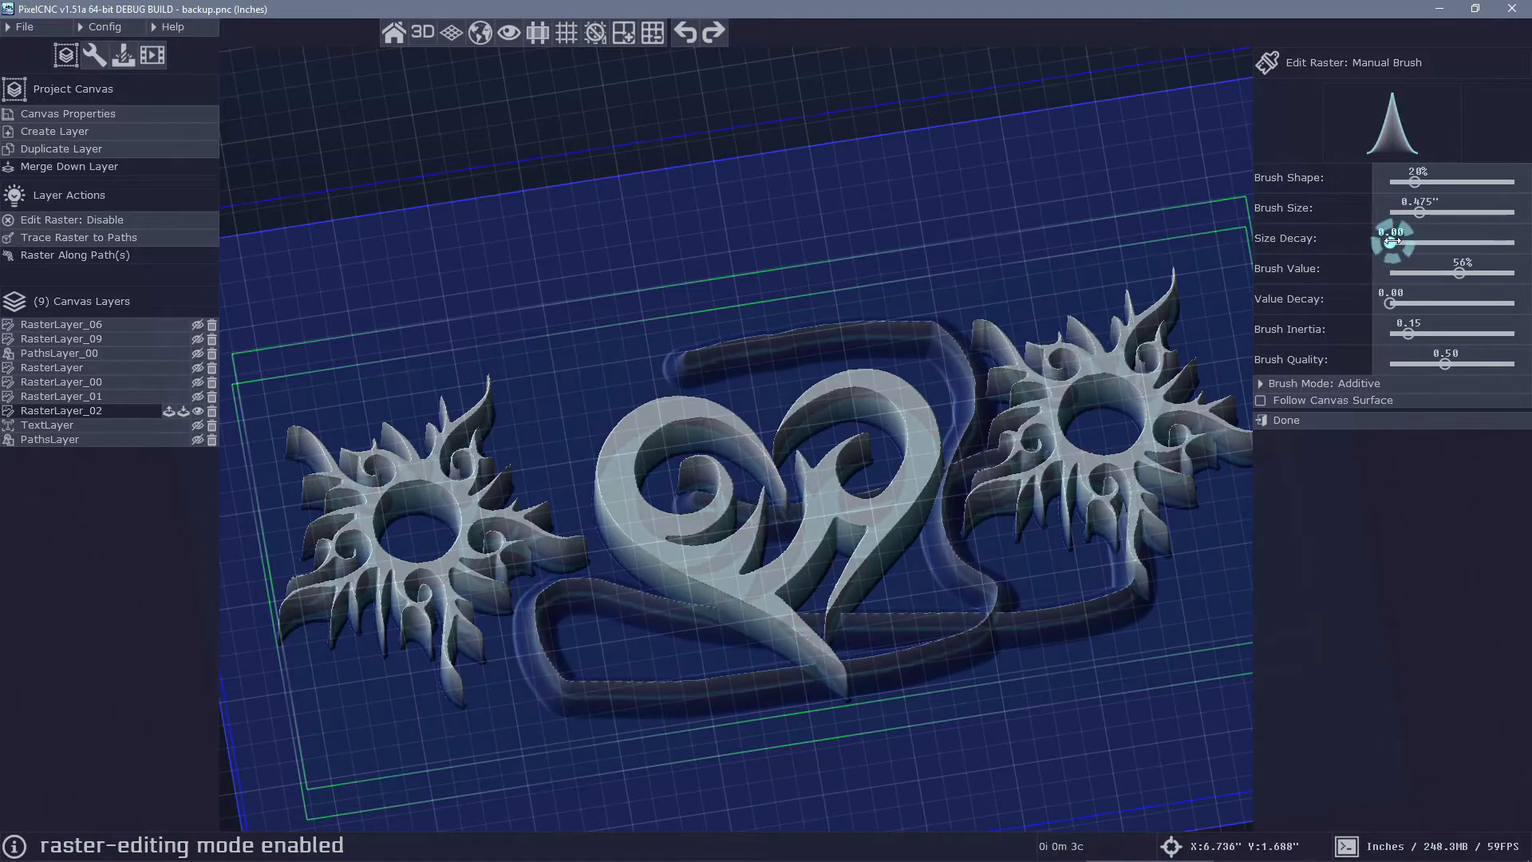
Set size decay to 1.00 and brush shape to 71%, and paint a short curved stroke between the left-hand sun and the heart
drag(1392, 240, 1514, 241)
key(ctrl+z)
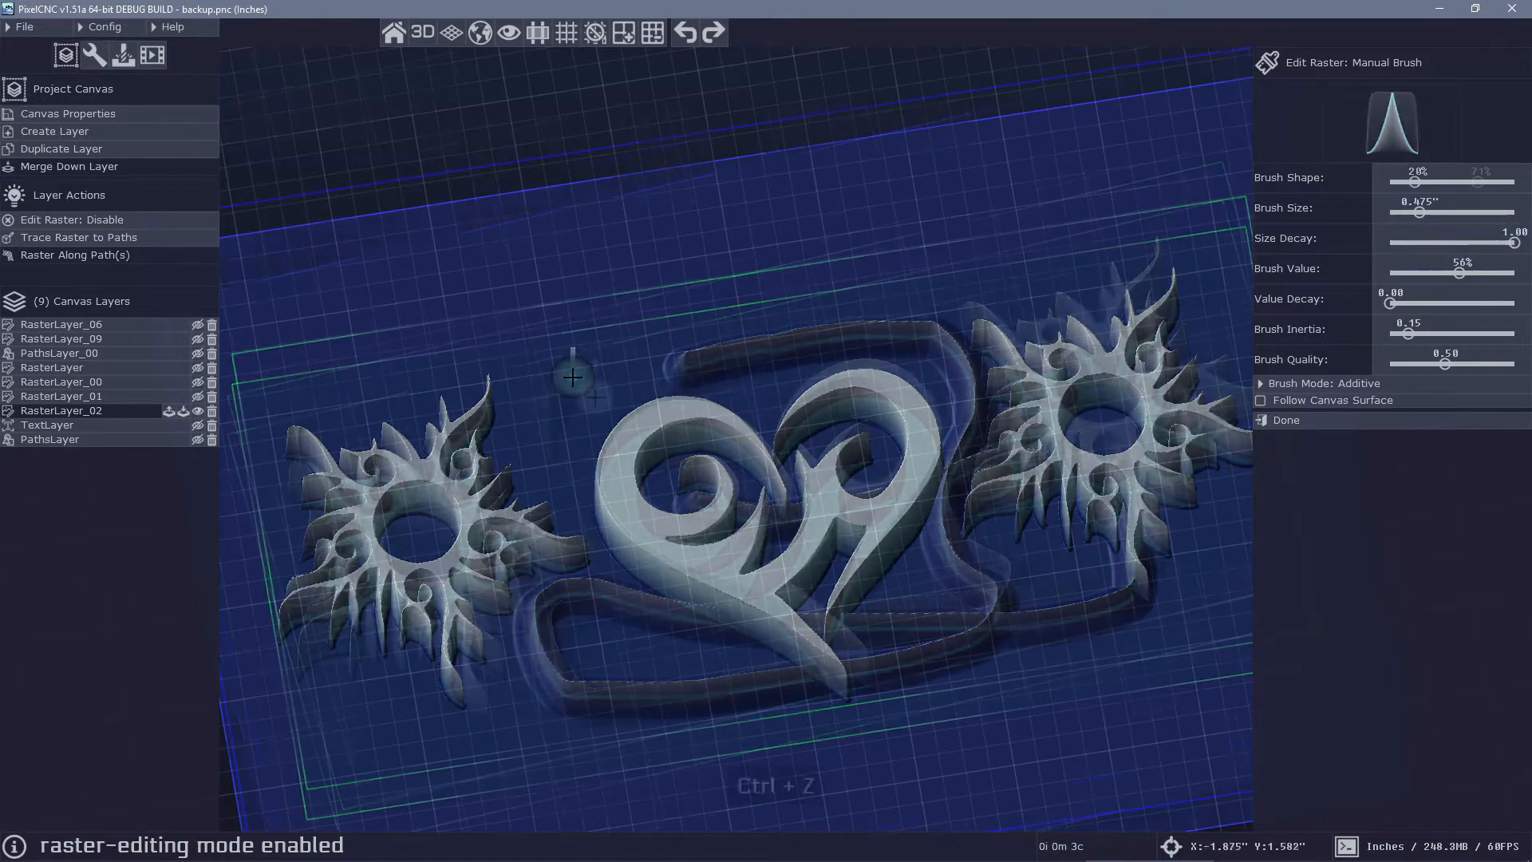
mouse_move(573, 377)
mouse_down()
mouse_move(605, 376)
mouse_move(553, 469)
mouse_up()
right_drag(593, 520, 625, 503)
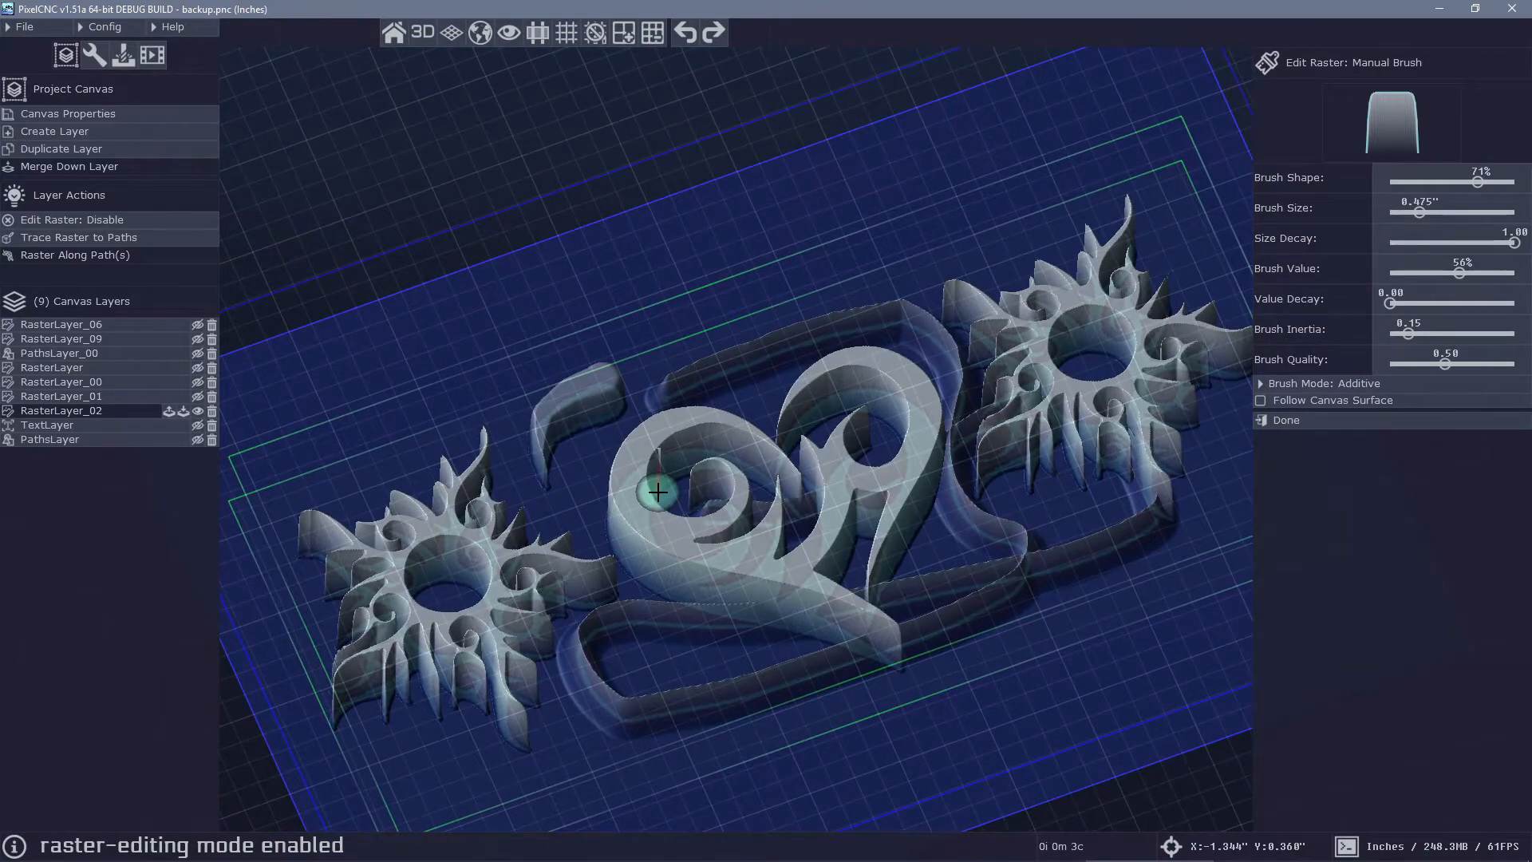
Undo the last short stroke and set value decay to 1.00 and size decay to 0.00
key(ctrl+z)
drag(1389, 304, 1513, 304)
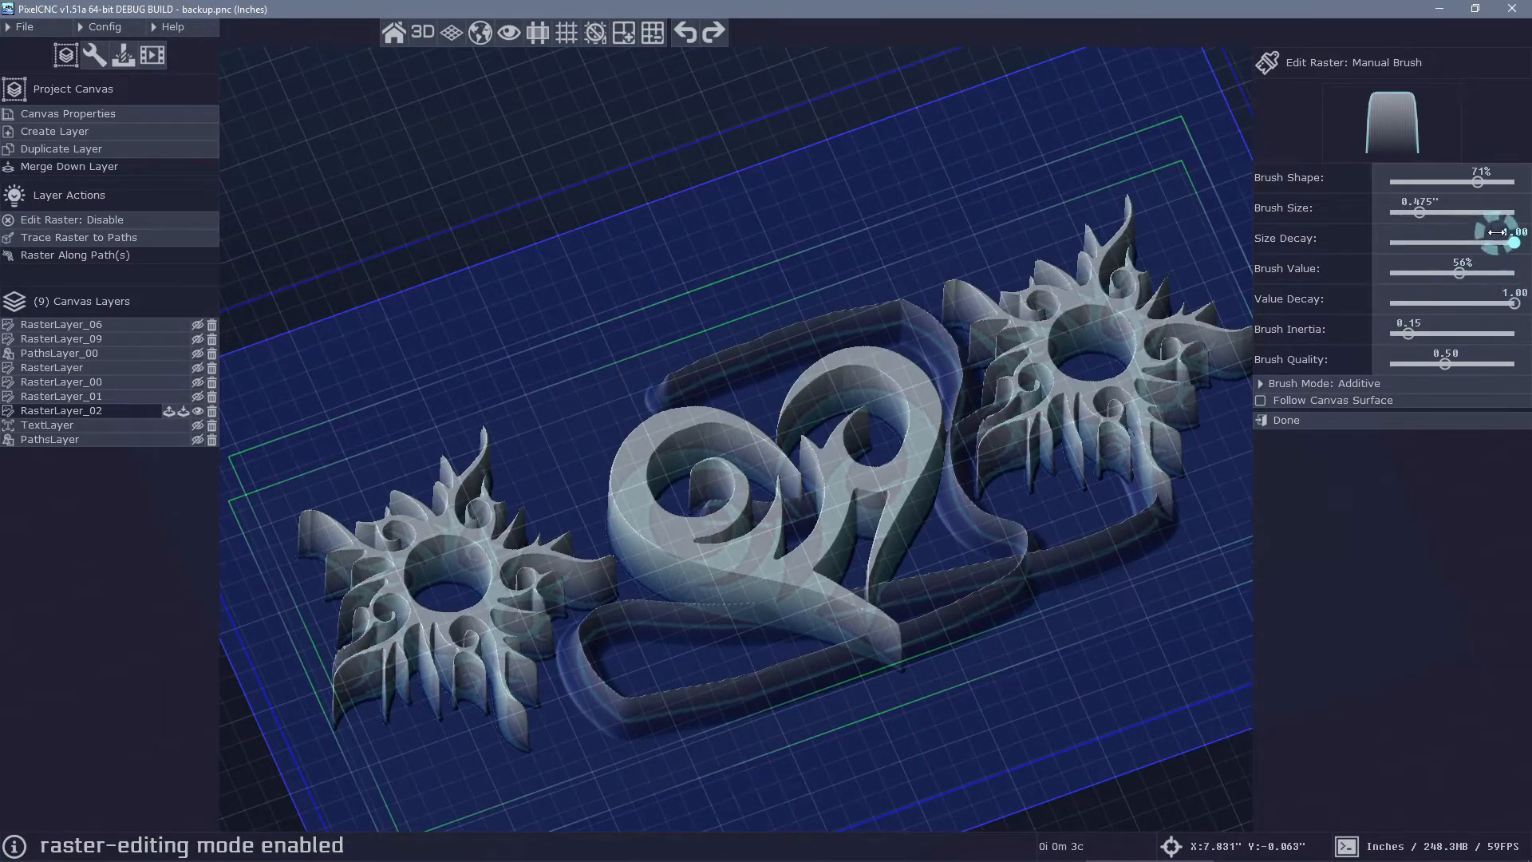
drag(1514, 243, 1390, 243)
Paint a curved stroke in the gap above the left-hand sun and the heart and inspect its surface up close
mouse_move(626, 405)
mouse_down()
mouse_move(549, 418)
mouse_move(526, 480)
mouse_up()
right_drag(600, 427, 597, 515)
scroll(524, 375, up, 5)
middle_drag(521, 365, 519, 290)
scroll(519, 290, up, 2)
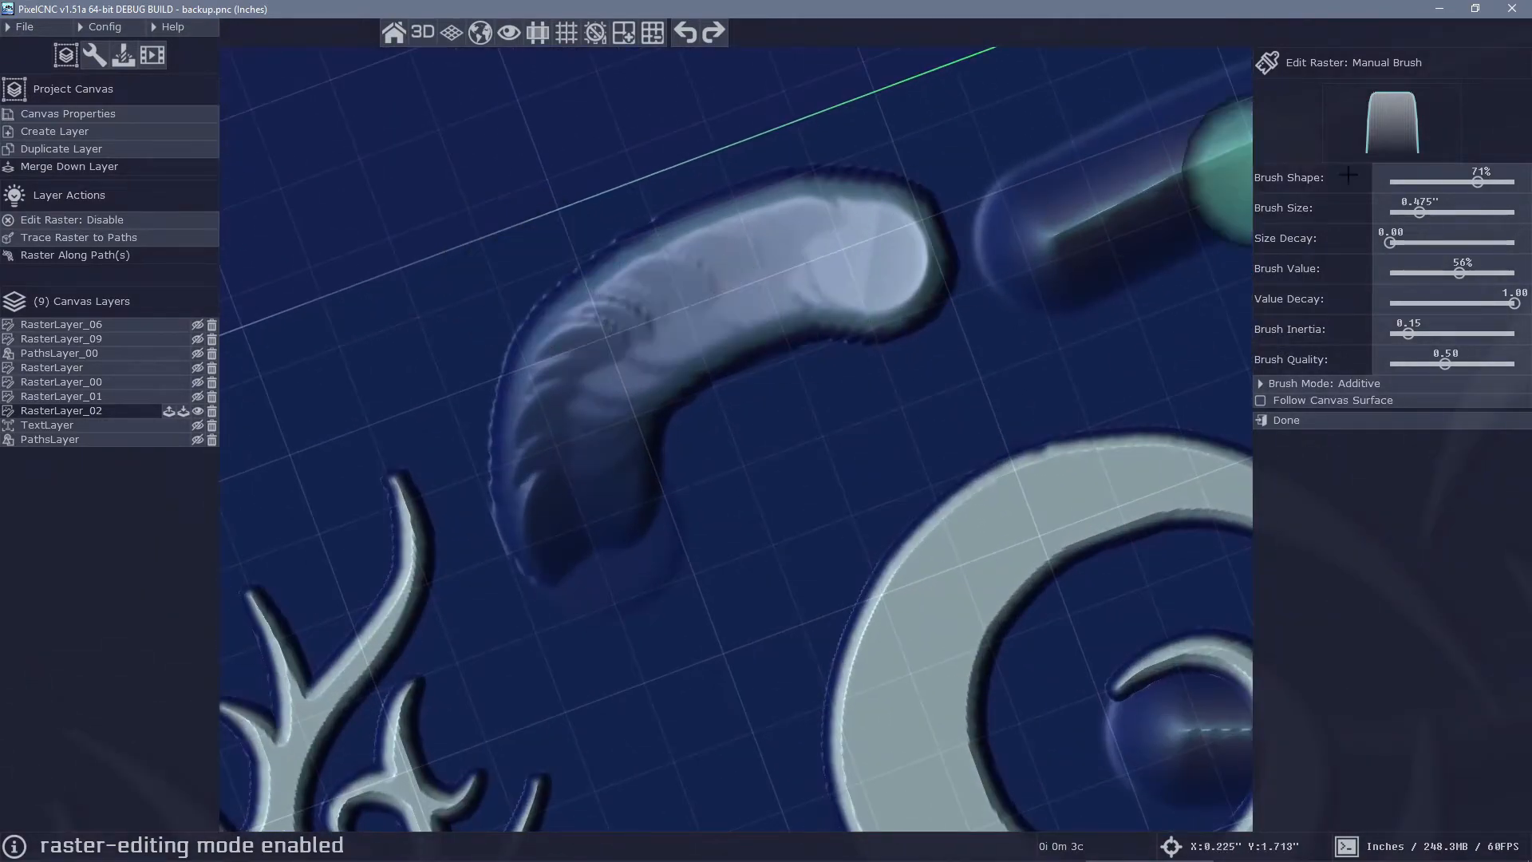
Set the brush shape to 26% and paint a curved stroke ending at the left-hand sun's upper flame tip
drag(1475, 181, 1421, 182)
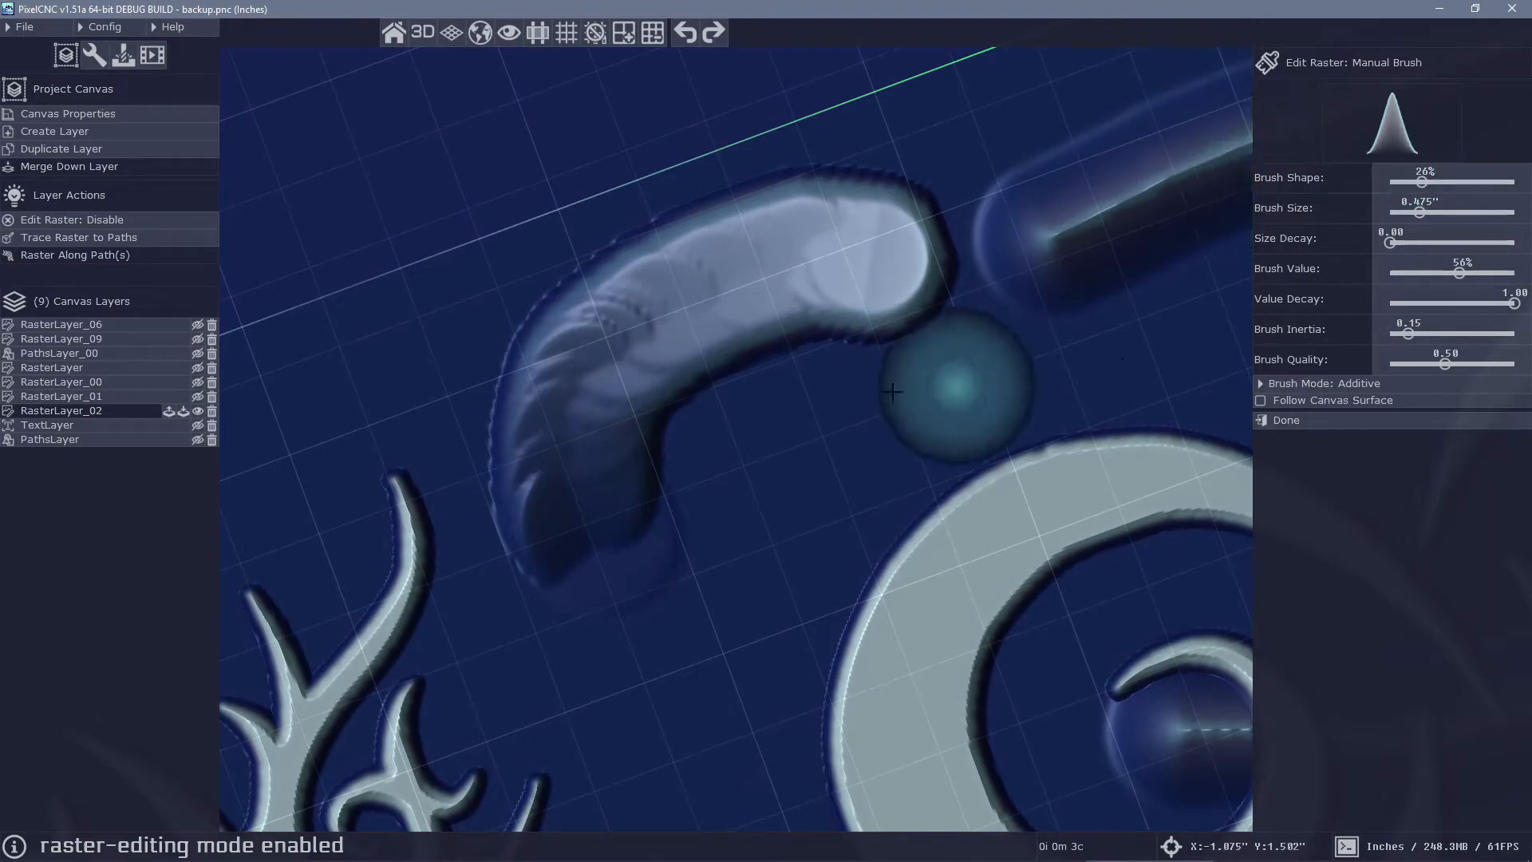
ctrl+scroll(910, 422, down, 5)
drag(882, 345, 690, 443)
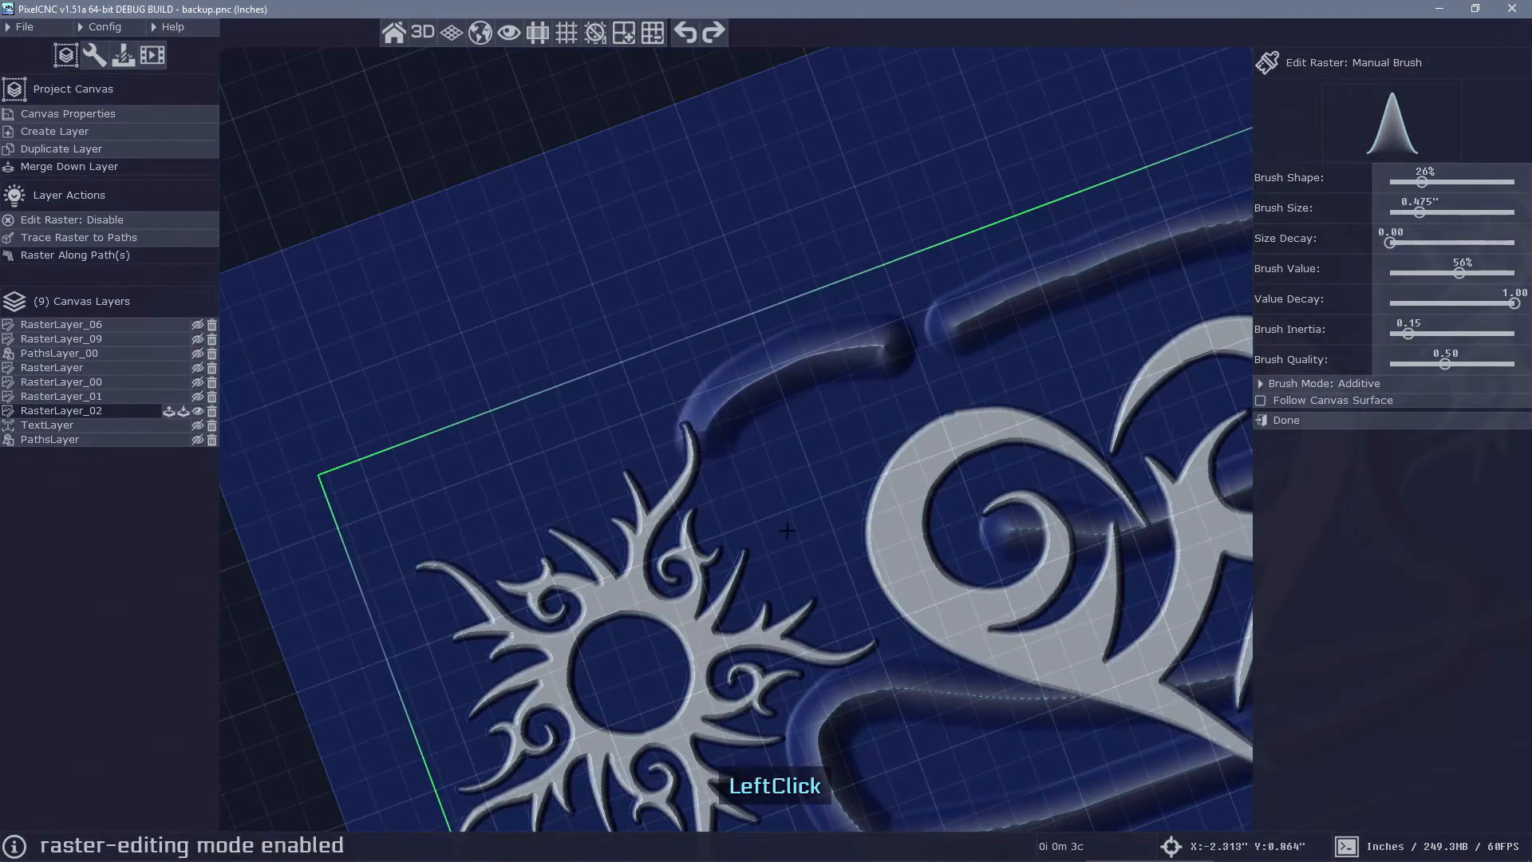
mouse_move(893, 522)
right_down()
mouse_move(864, 364)
mouse_move(853, 405)
mouse_move(1026, 400)
mouse_move(917, 482)
mouse_move(998, 446)
right_up()
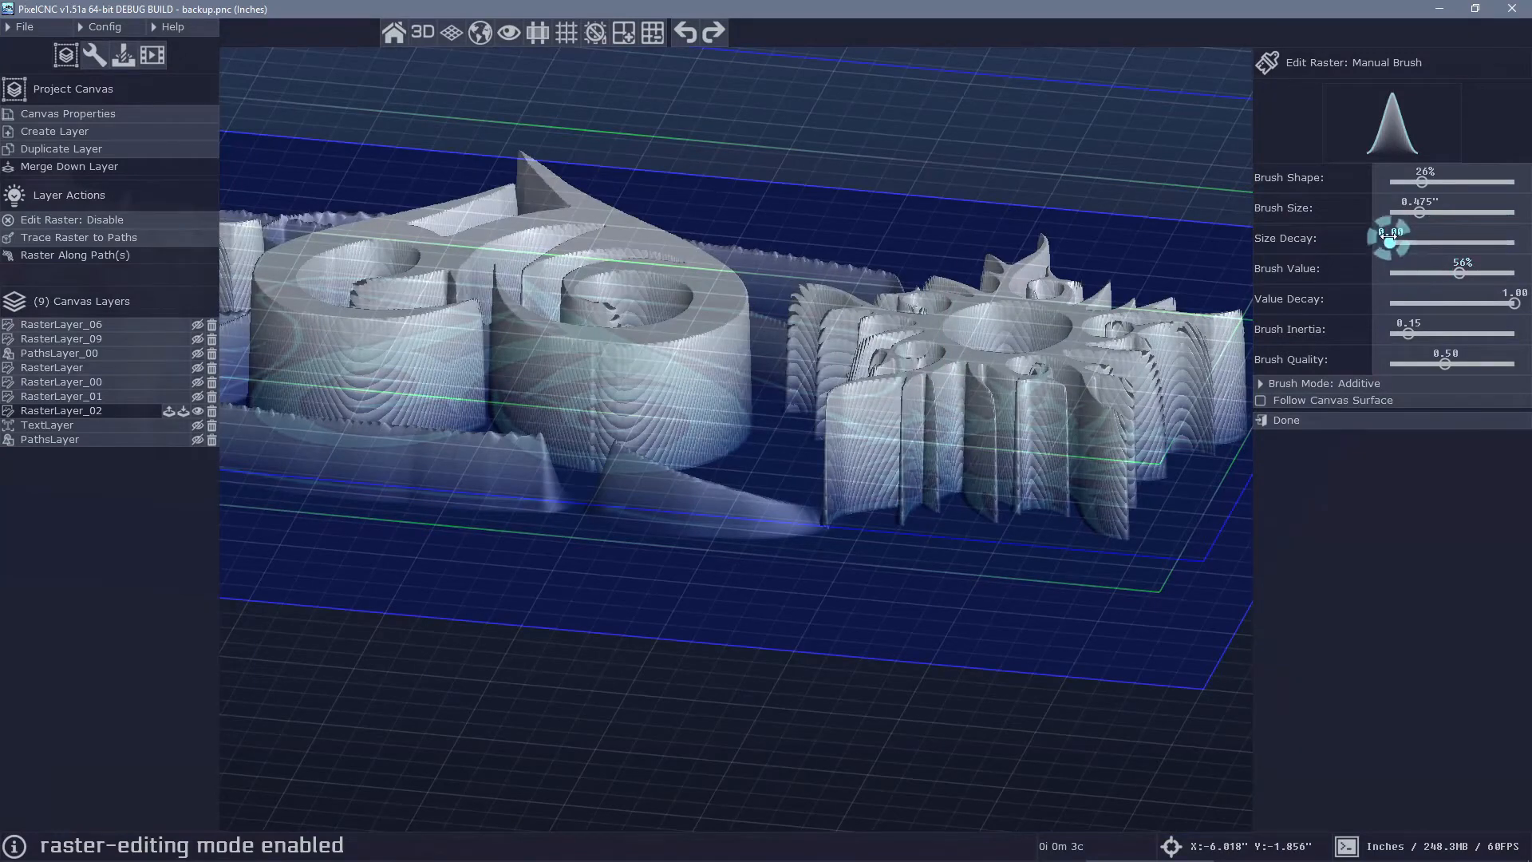
right_drag(745, 523, 753, 411)
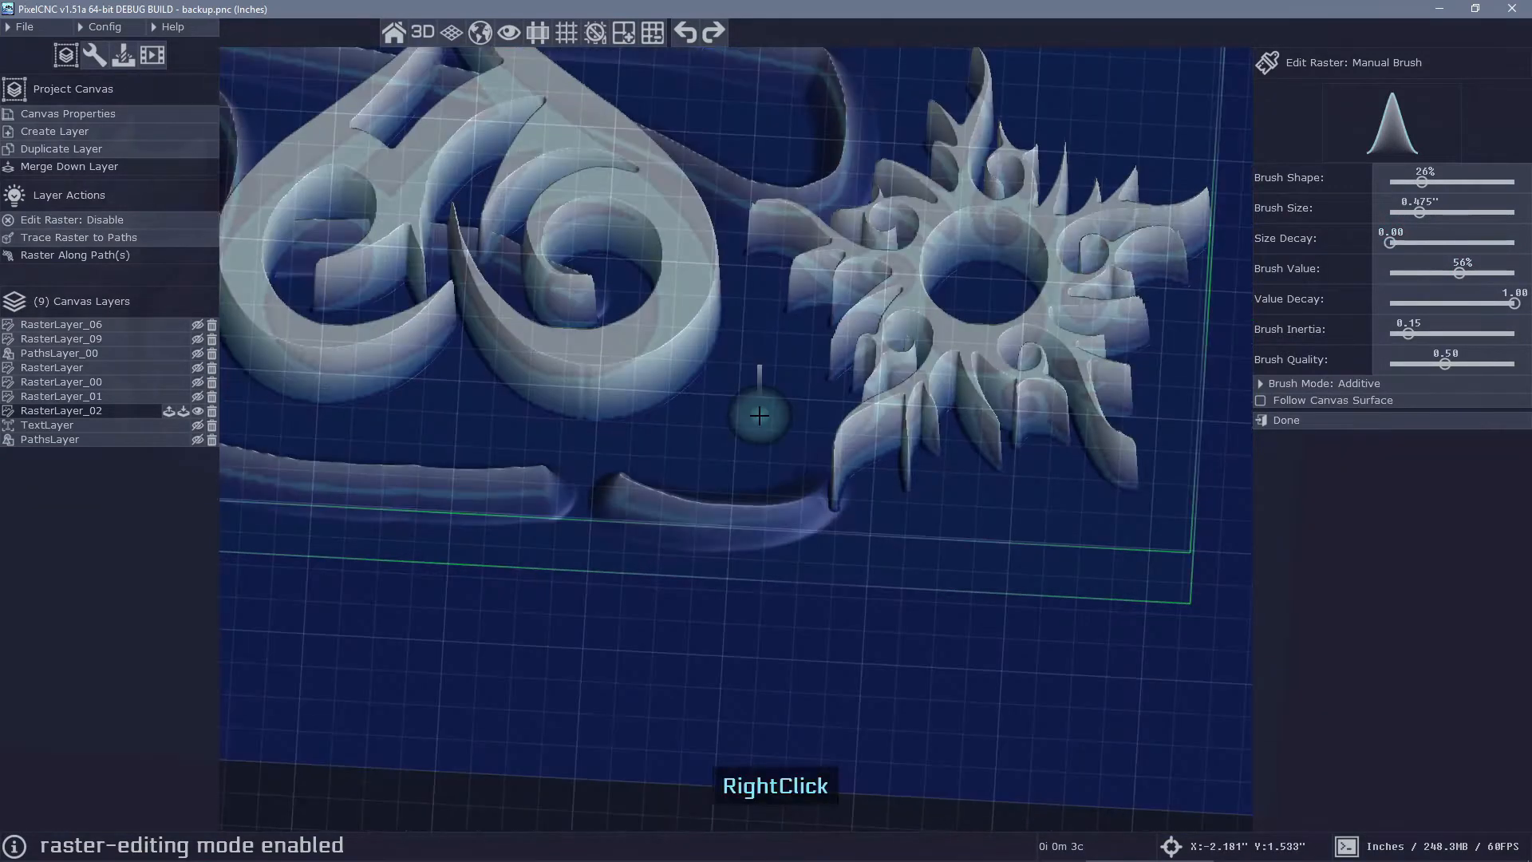
Paint short hooked brush strokes in the gap between the heart and the left-hand sun
click(751, 390)
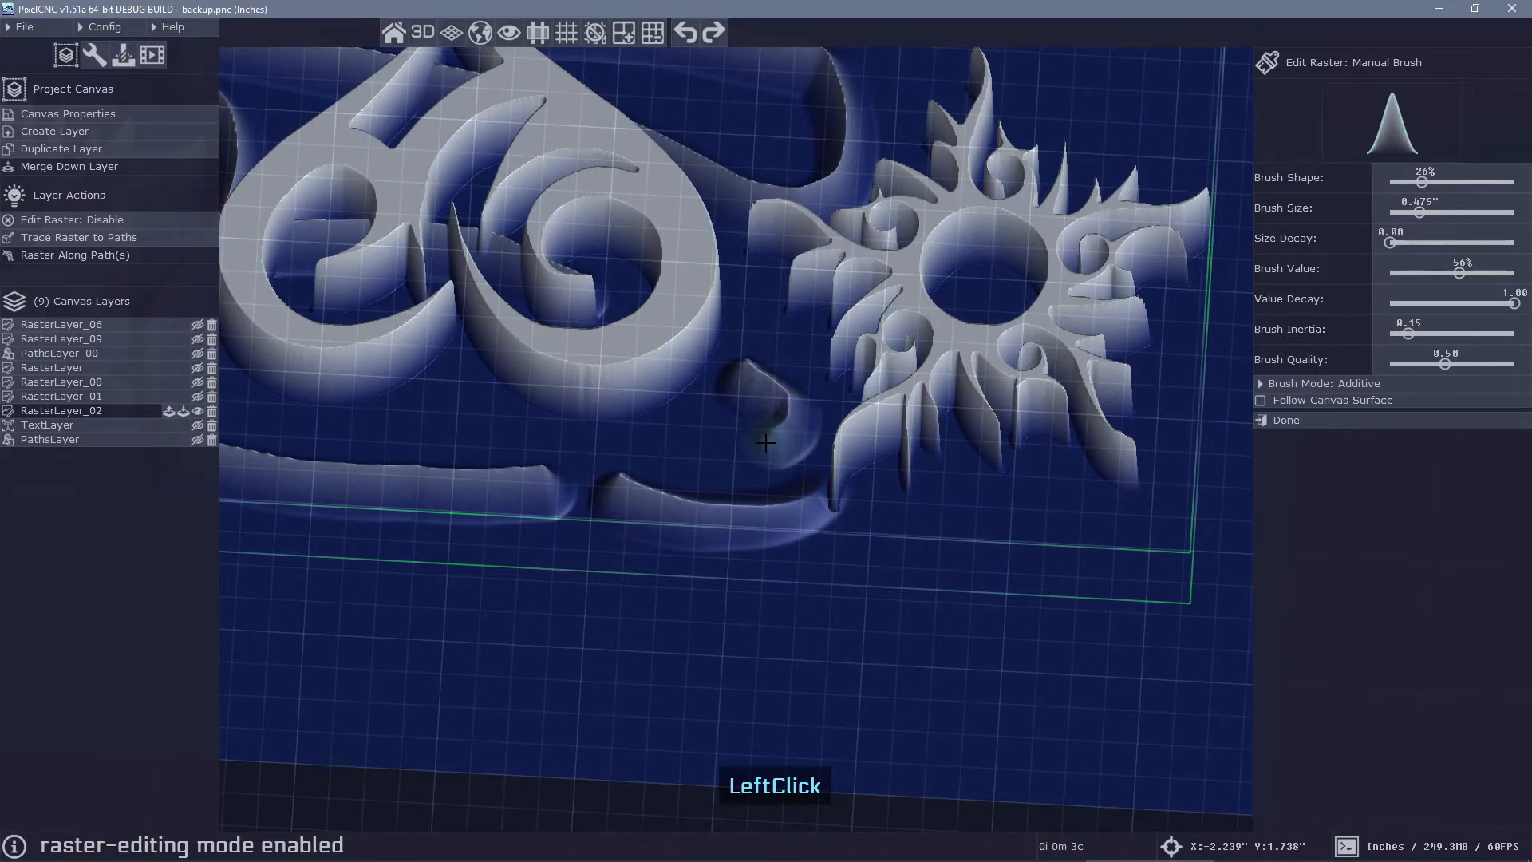
drag(545, 466, 508, 469)
mouse_move(894, 518)
right_down()
mouse_move(912, 435)
mouse_move(895, 404)
right_up()
mouse_move(1104, 403)
right_down()
mouse_move(692, 413)
mouse_move(735, 490)
right_up()
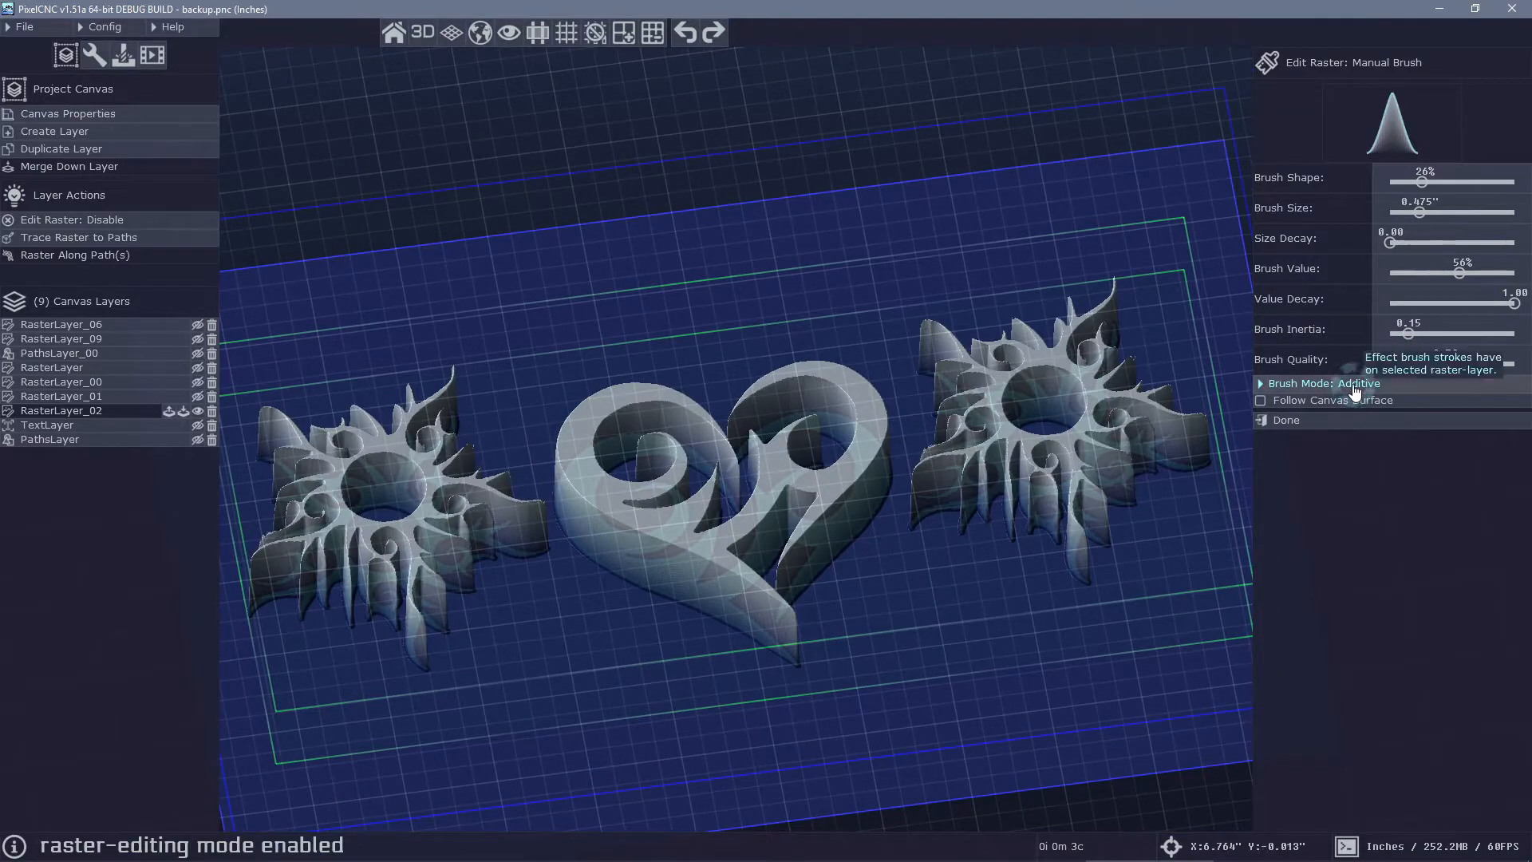
Paint additive brush strokes crossing each other in the gap between the left-hand sun and the heart
click(1356, 386)
click(1331, 421)
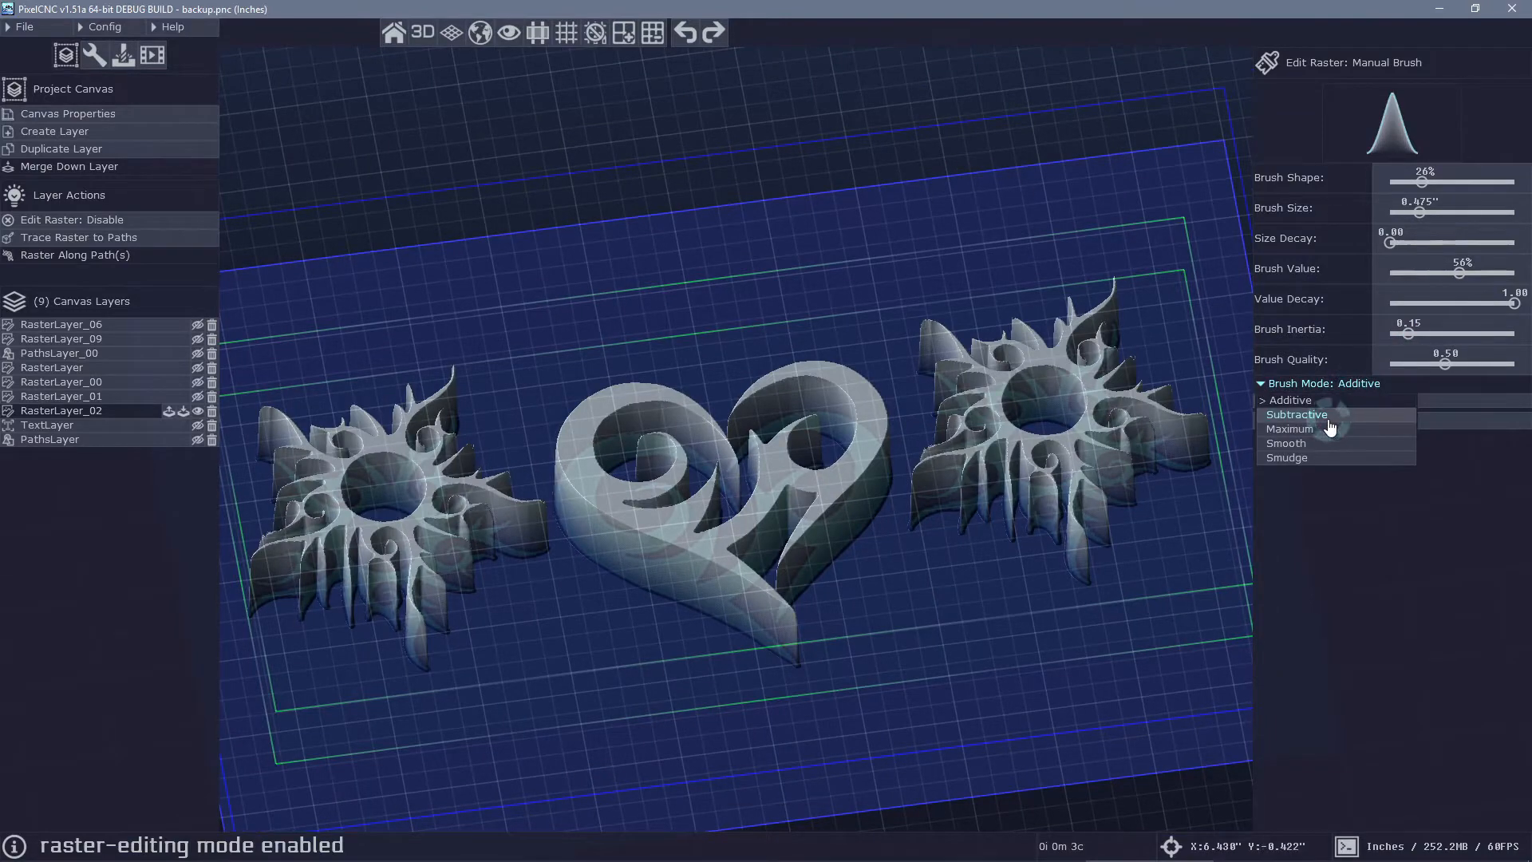
drag(487, 418, 523, 470)
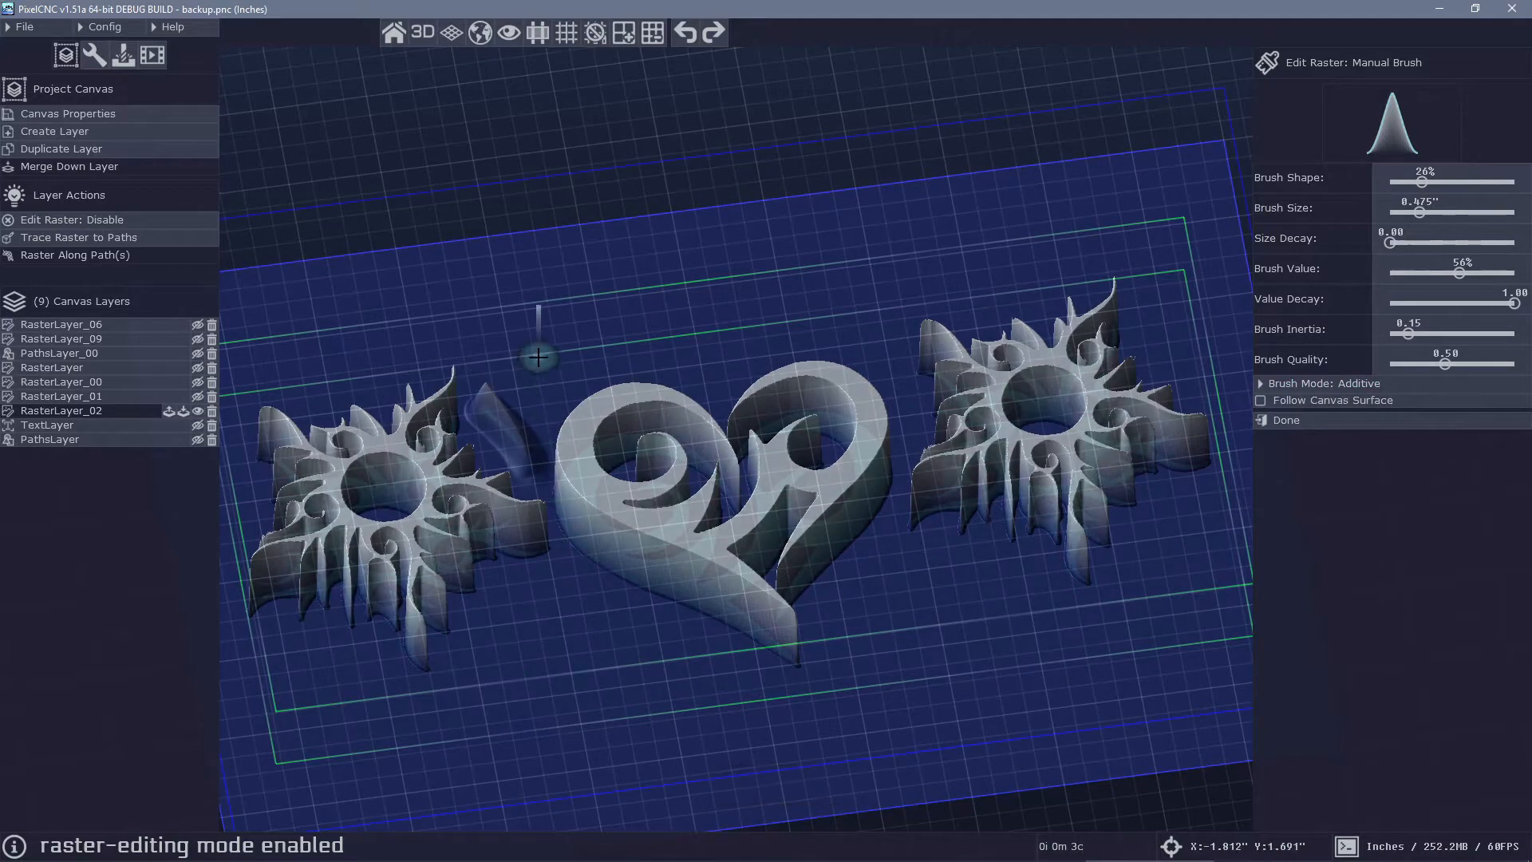
mouse_move(541, 401)
mouse_down()
mouse_move(468, 449)
mouse_move(453, 407)
mouse_move(528, 483)
mouse_move(471, 432)
mouse_move(456, 462)
mouse_up()
Set the brush mode to Subtractive and carve strokes across the outer and lower rim of the heart's left lobe
click(1378, 388)
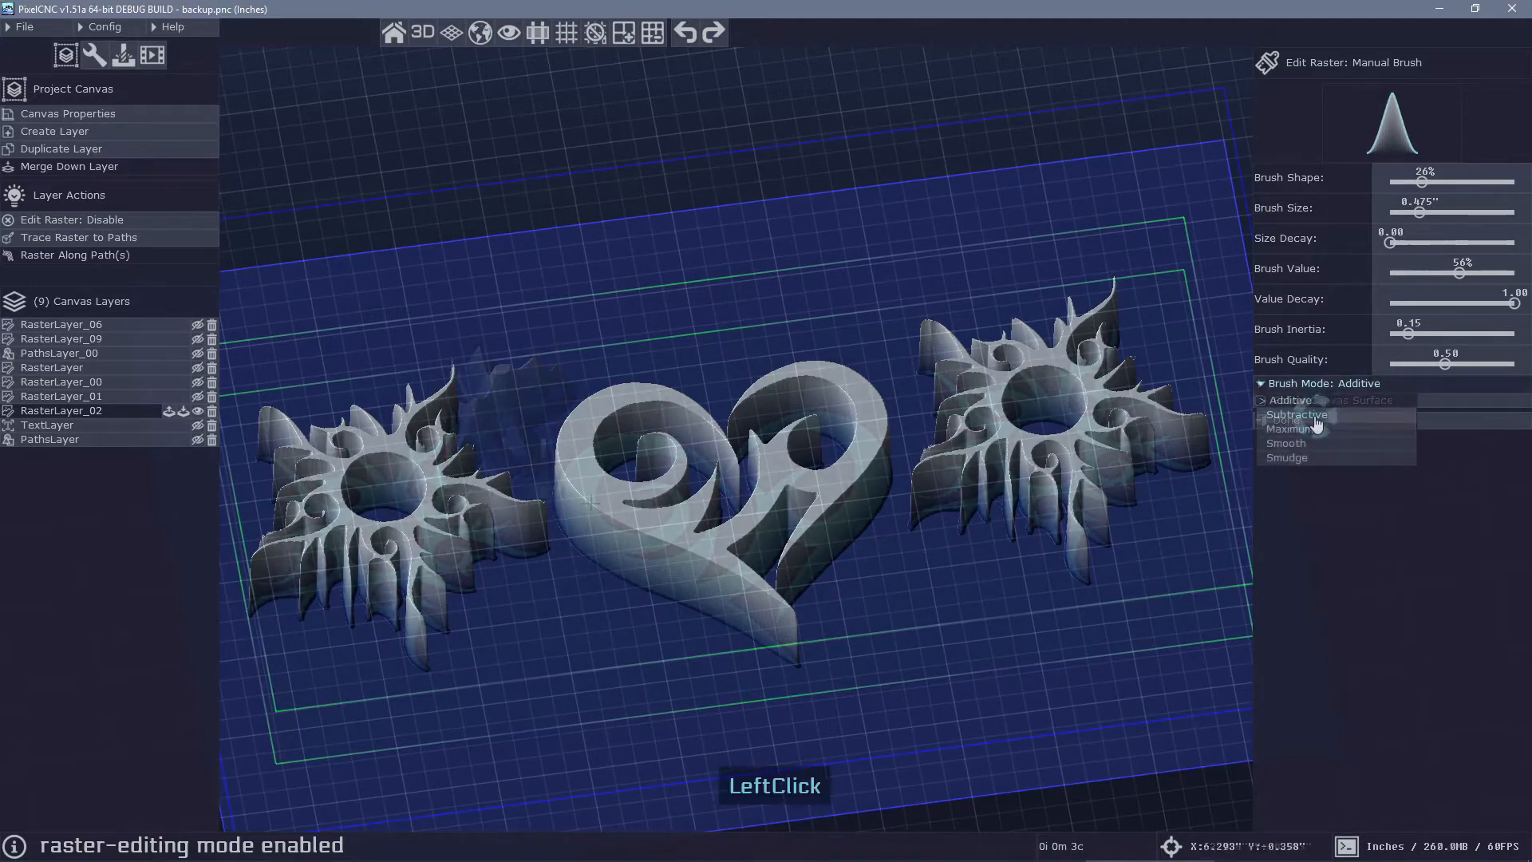
click(1314, 416)
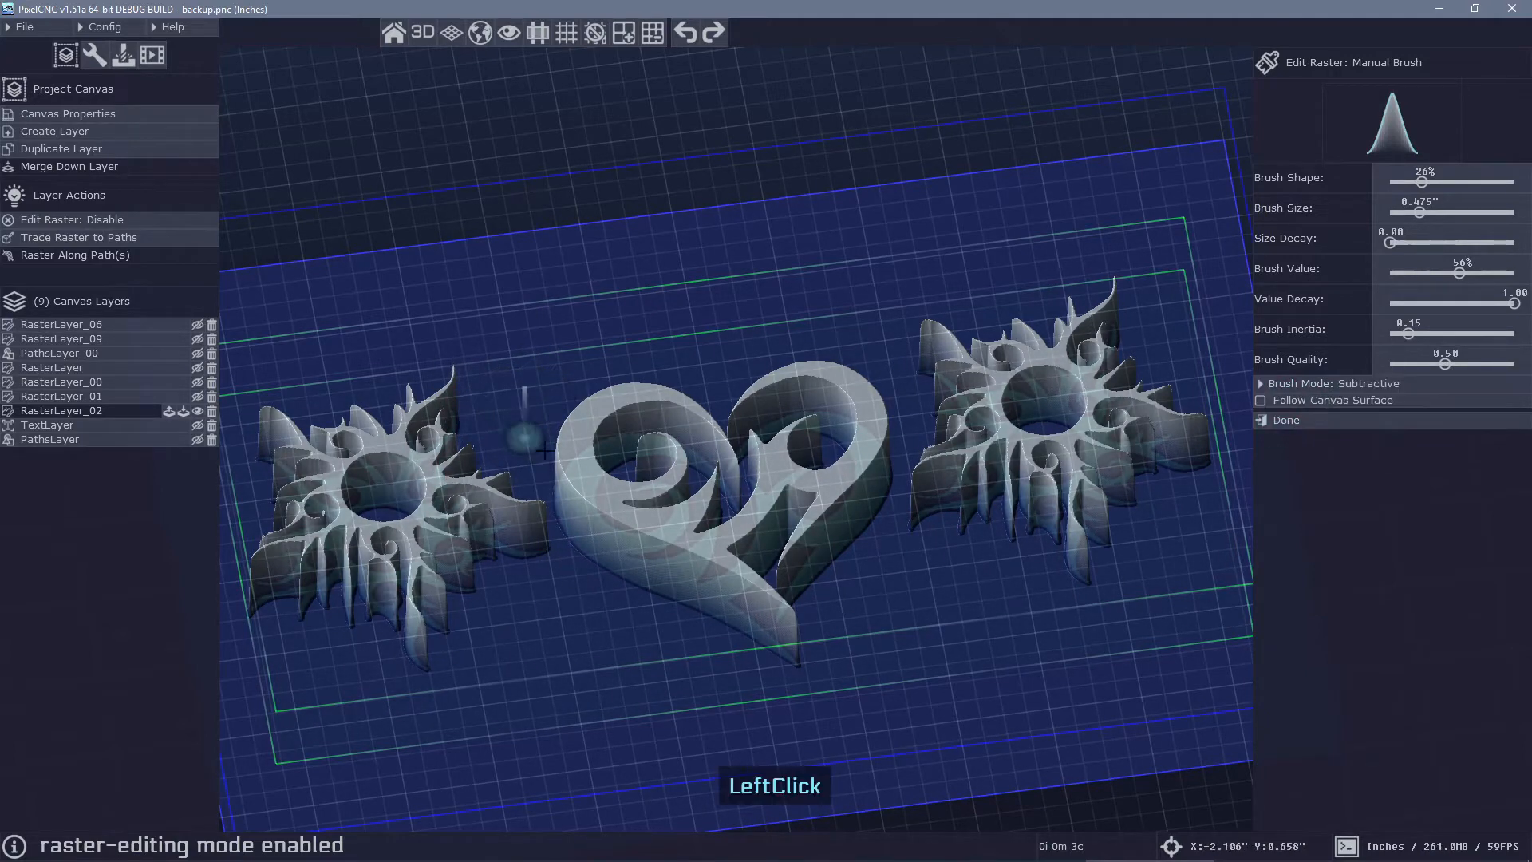
drag(524, 434, 645, 476)
right_drag(830, 519, 766, 391)
drag(551, 533, 642, 437)
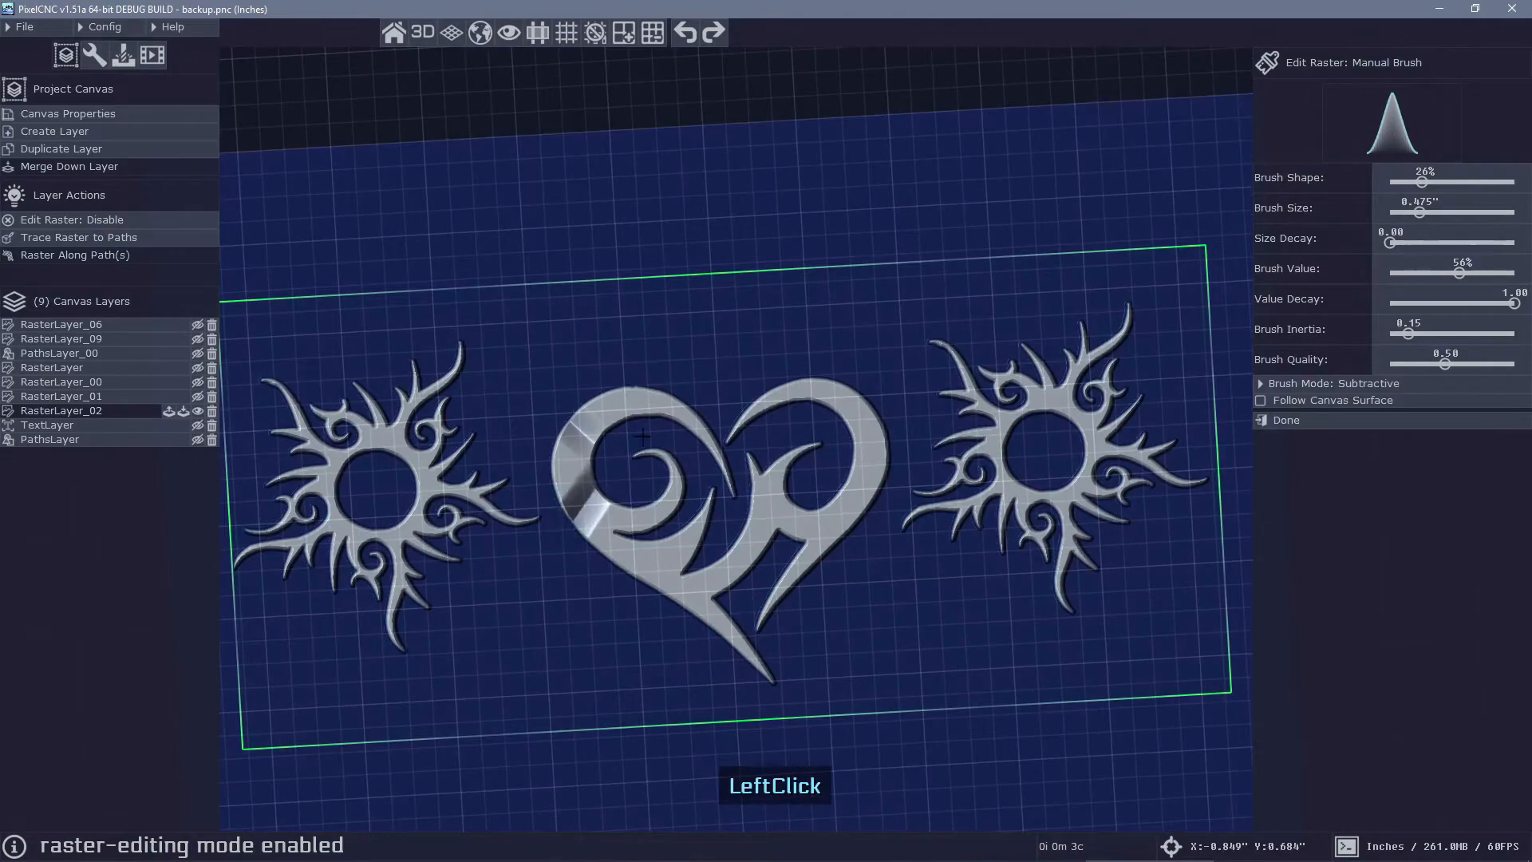
mouse_move(585, 582)
mouse_down()
mouse_move(648, 483)
mouse_move(666, 496)
mouse_up()
Carve two more grooves across the top of the heart's left lobe and set the brush shape to 46%
right_drag(686, 471, 666, 443)
drag(608, 367, 656, 461)
drag(689, 375, 664, 449)
drag(1422, 182, 1447, 182)
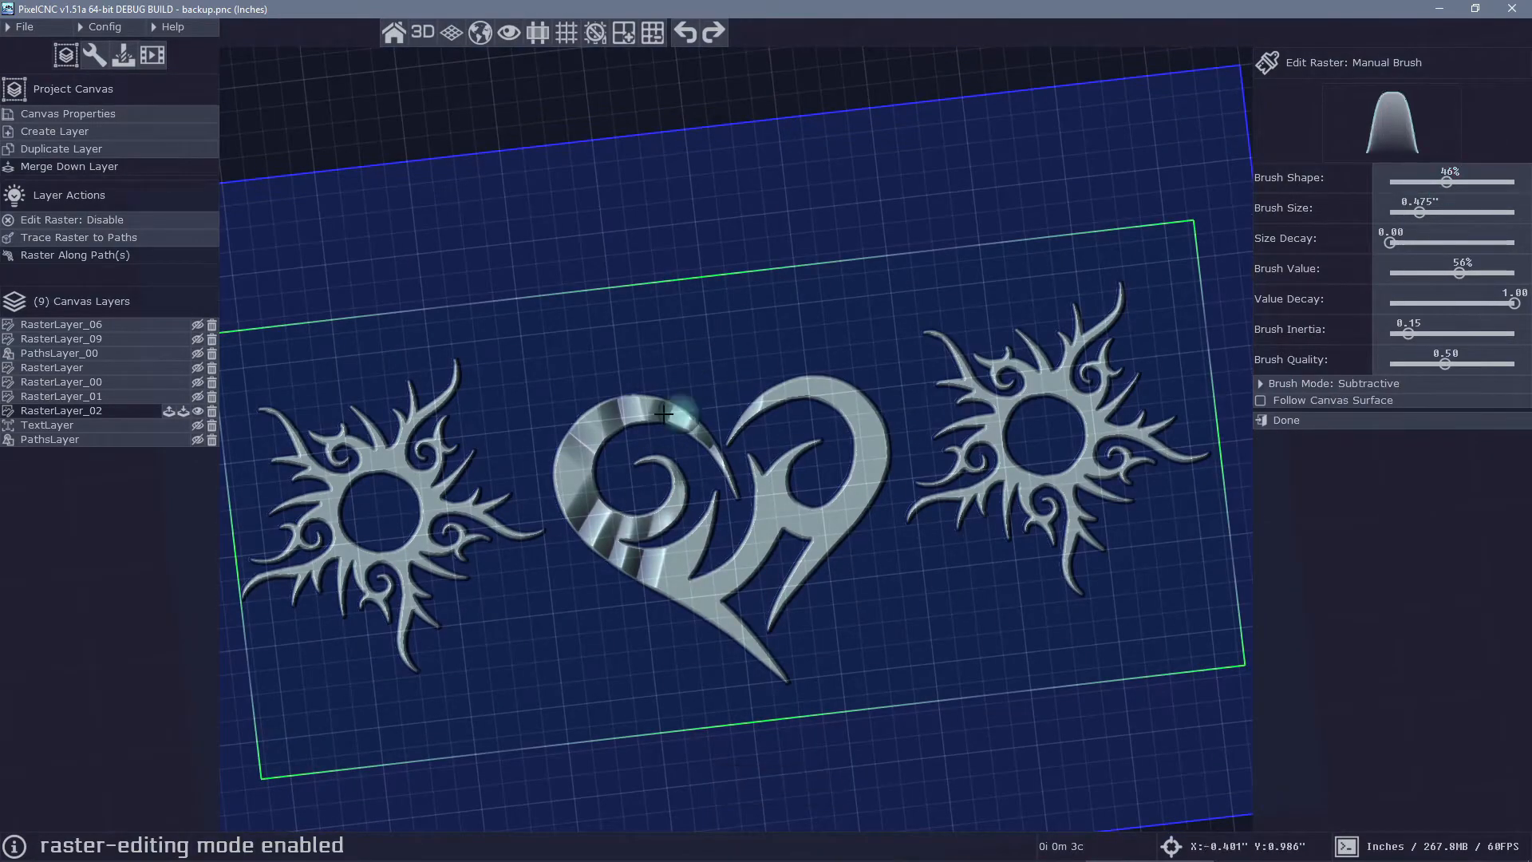
Carve subtractive grooves across the rim of the heart's right lobe, from its upper edge around to its lower outer side
drag(717, 385, 680, 447)
drag(762, 368, 786, 434)
drag(850, 363, 809, 447)
drag(901, 427, 834, 469)
drag(860, 546, 792, 503)
right_drag(822, 528, 975, 467)
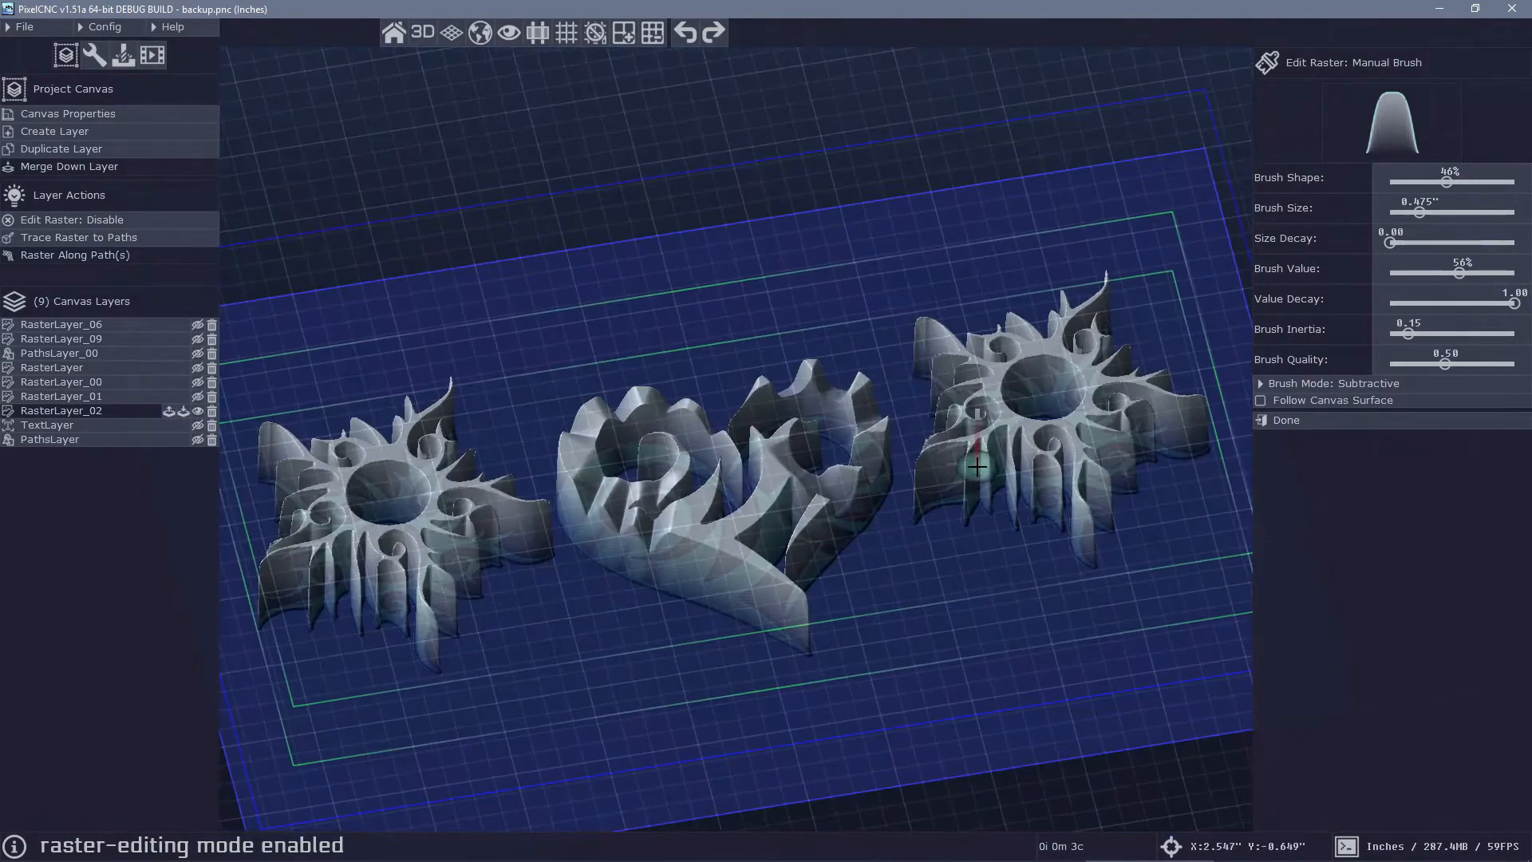
Set the brush mode to Maximum with value decay 0.00 and paint strokes through and around the heart
click(1366, 387)
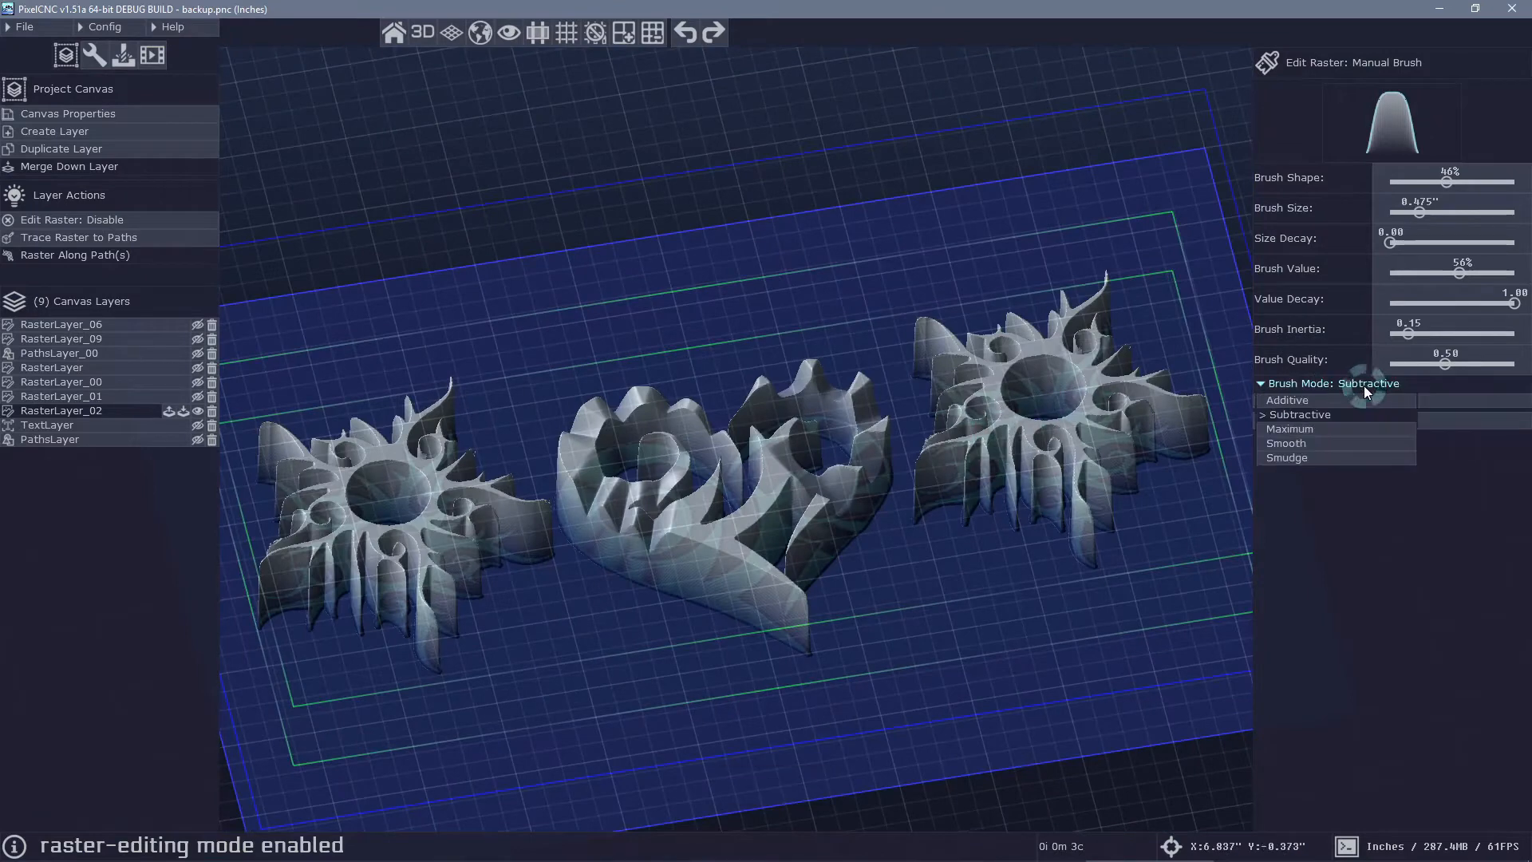
click(1291, 430)
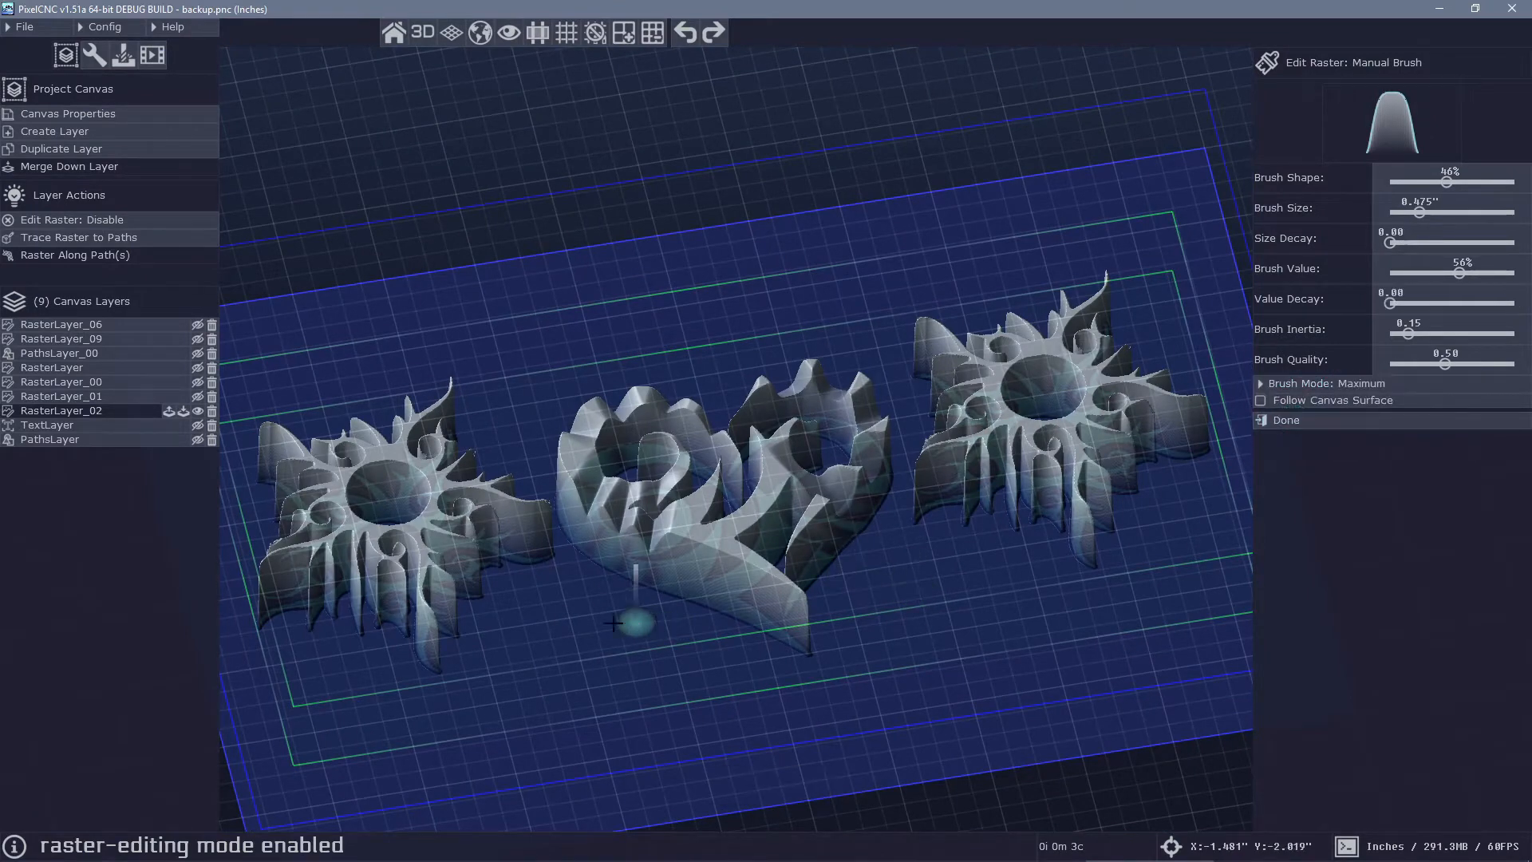
mouse_move(602, 610)
mouse_down()
mouse_move(631, 610)
mouse_move(726, 537)
mouse_move(834, 550)
mouse_move(728, 463)
mouse_move(630, 552)
mouse_move(584, 460)
mouse_move(878, 515)
mouse_up()
right_drag(1037, 446, 964, 468)
drag(750, 381, 827, 546)
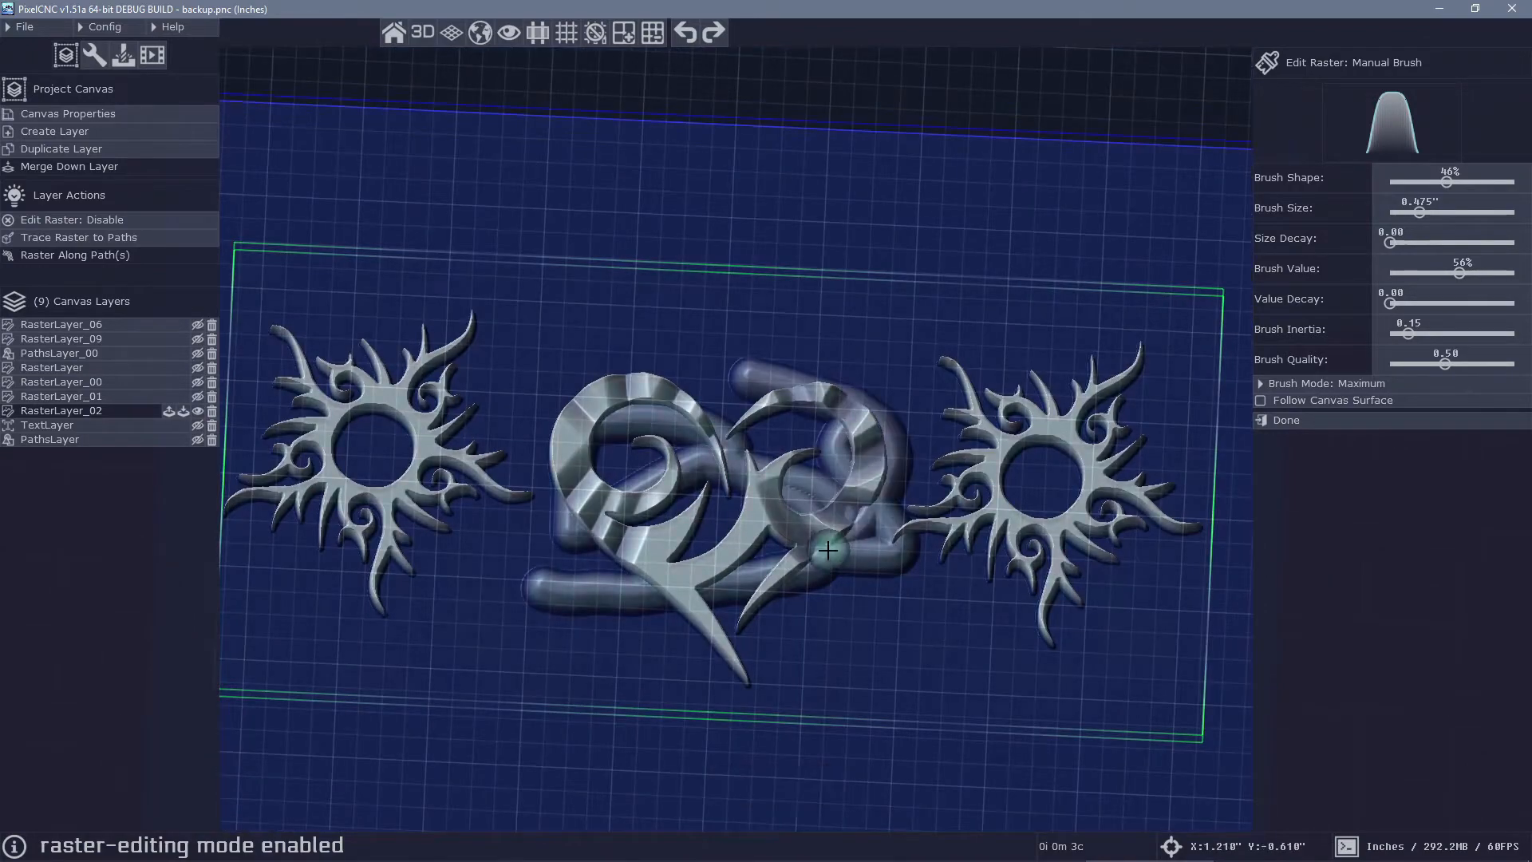
Paint more Maximum strokes crossing above the heart's right lobe and a long stroke below the heart
right_drag(828, 545, 732, 342)
mouse_move(806, 610)
mouse_down()
mouse_move(789, 356)
mouse_move(752, 348)
mouse_up()
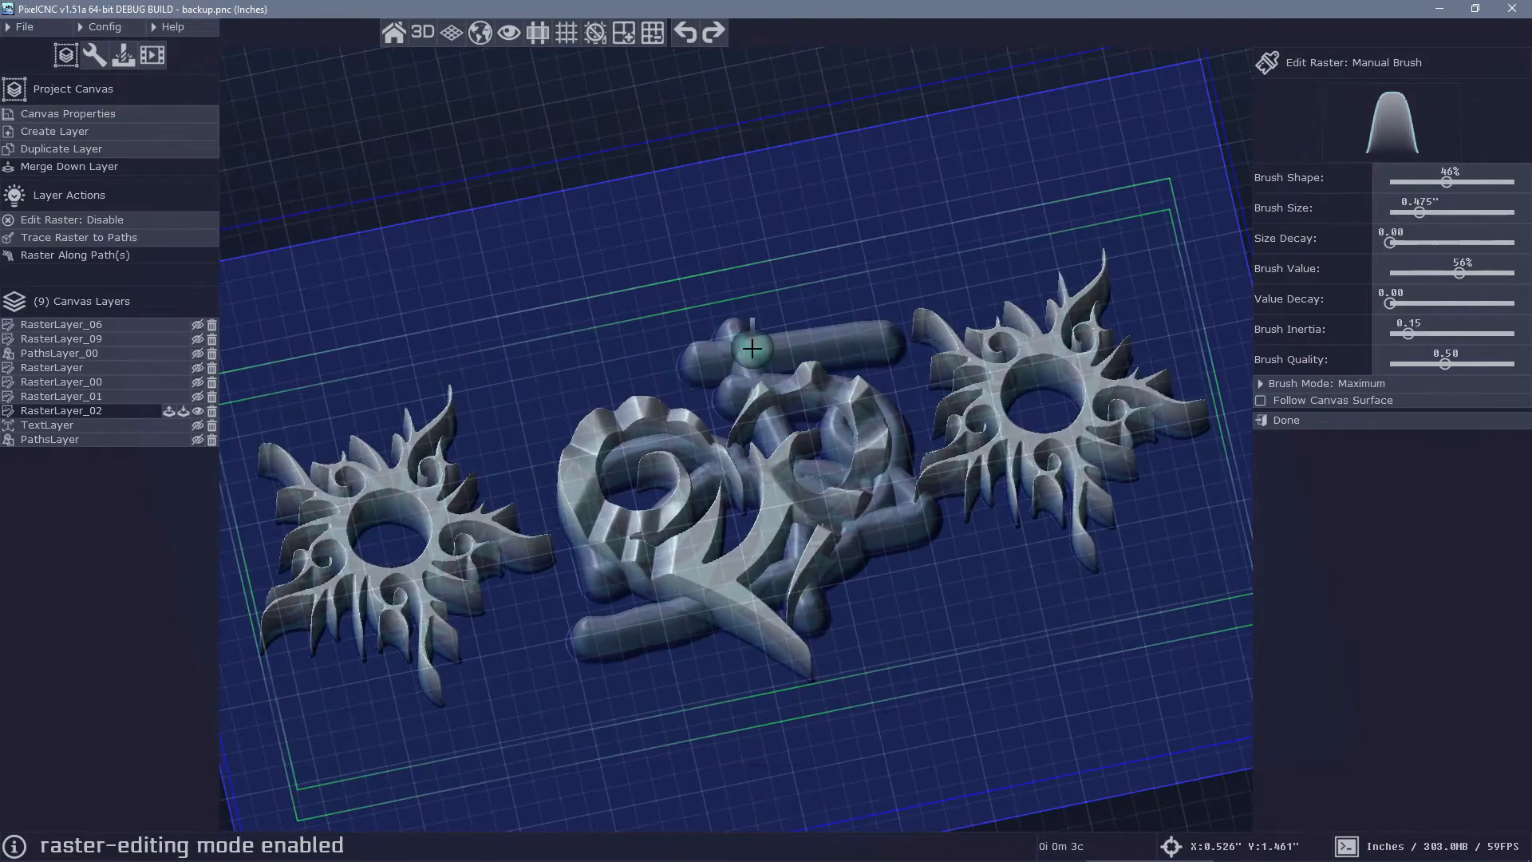
mouse_move(798, 291)
mouse_down()
mouse_move(811, 547)
mouse_move(437, 727)
mouse_up()
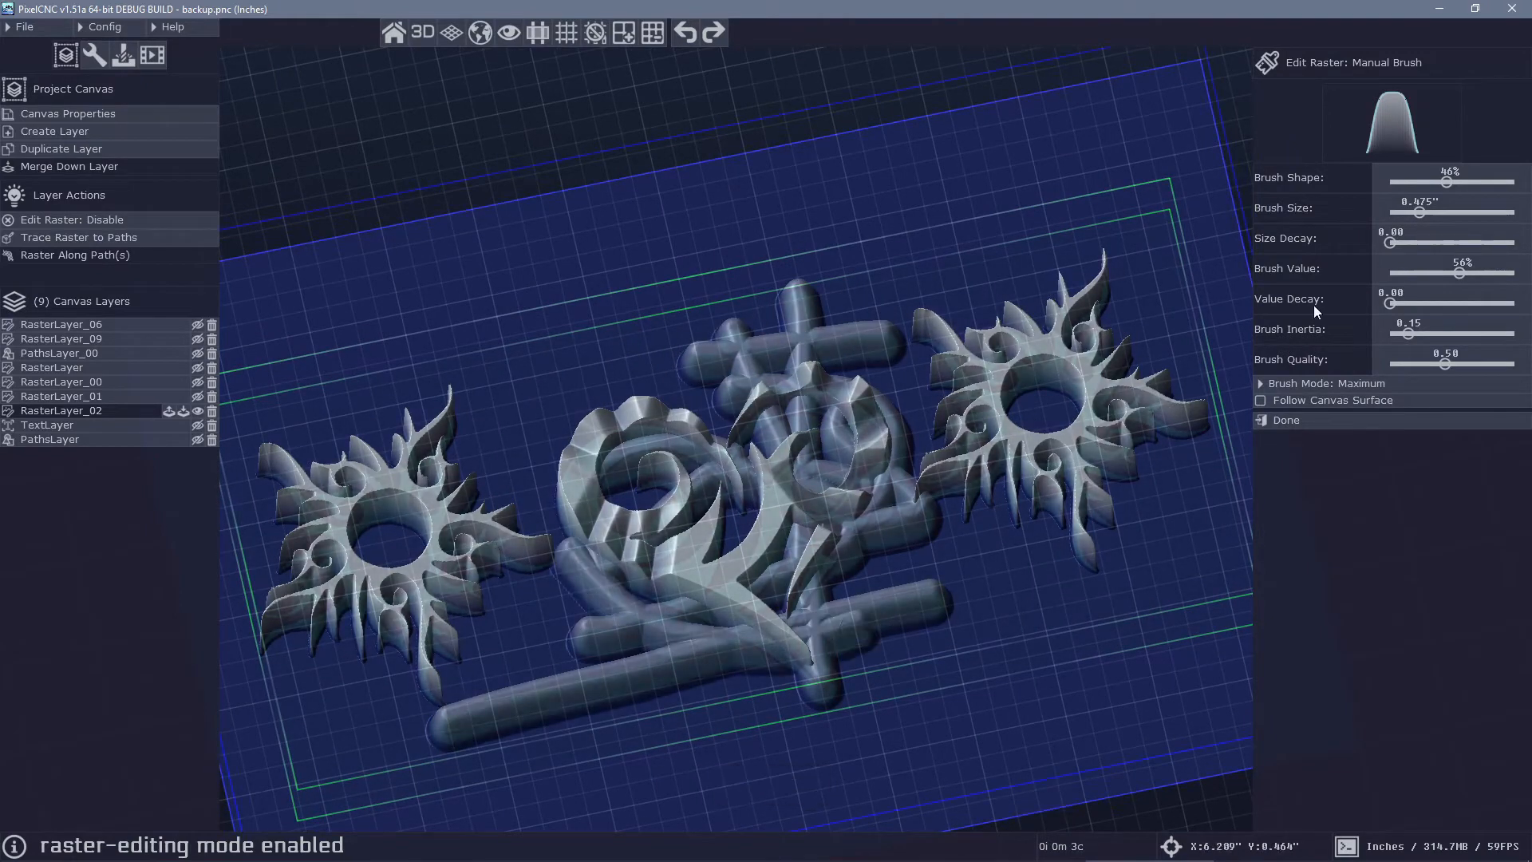
Set the brush value to 78% and paint a long stroke below the heart and an arc over it to the left-hand sun
mouse_move(1446, 302)
mouse_down()
mouse_move(1390, 303)
mouse_move(1486, 272)
mouse_up()
drag(471, 642, 1020, 570)
mouse_move(873, 479)
mouse_down()
mouse_move(462, 520)
mouse_move(463, 561)
mouse_up()
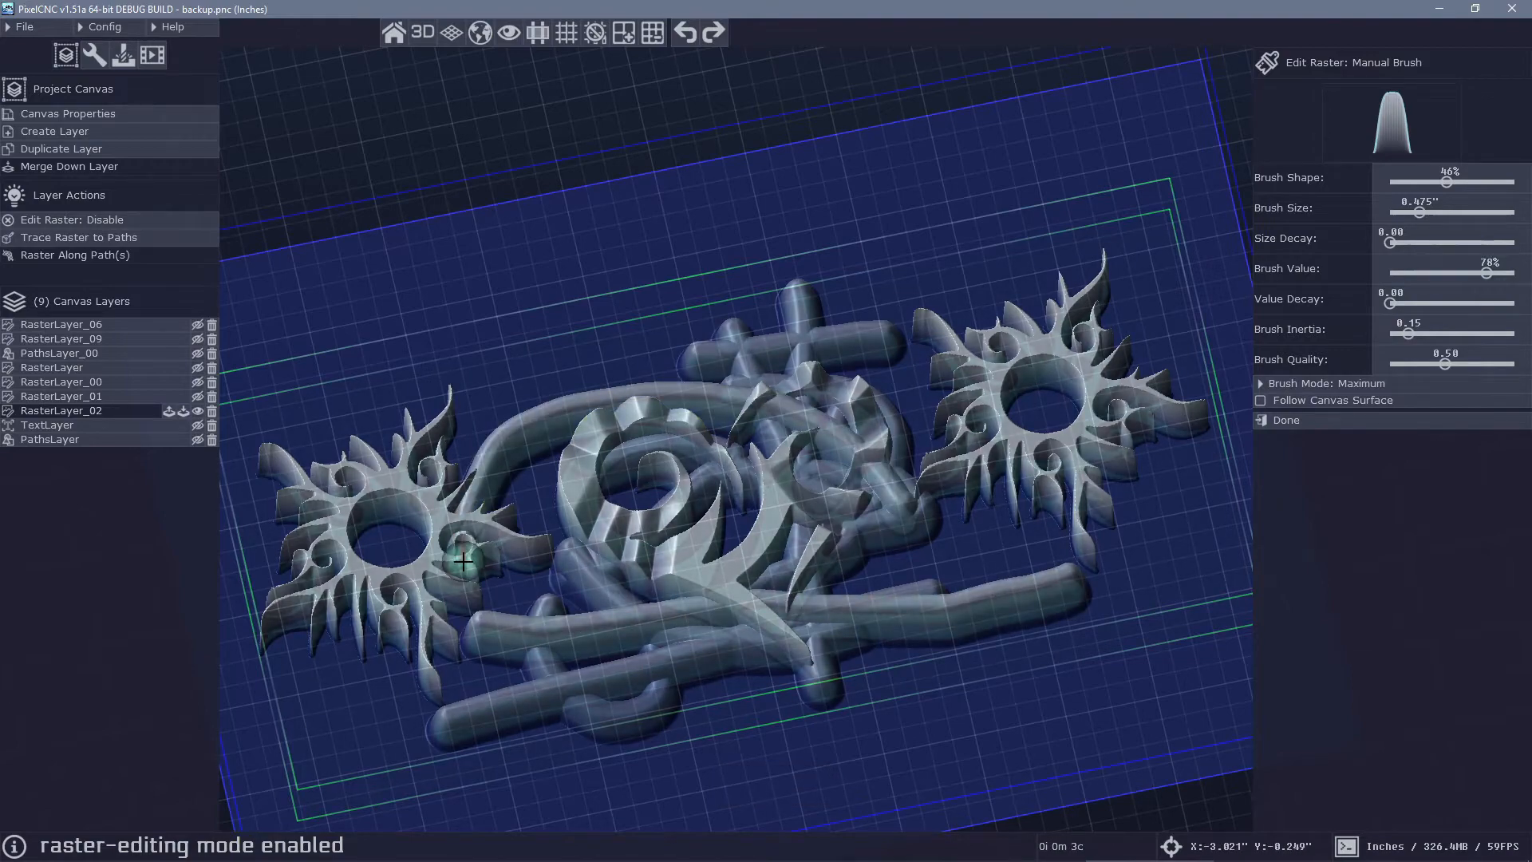
right_drag(955, 747, 1008, 716)
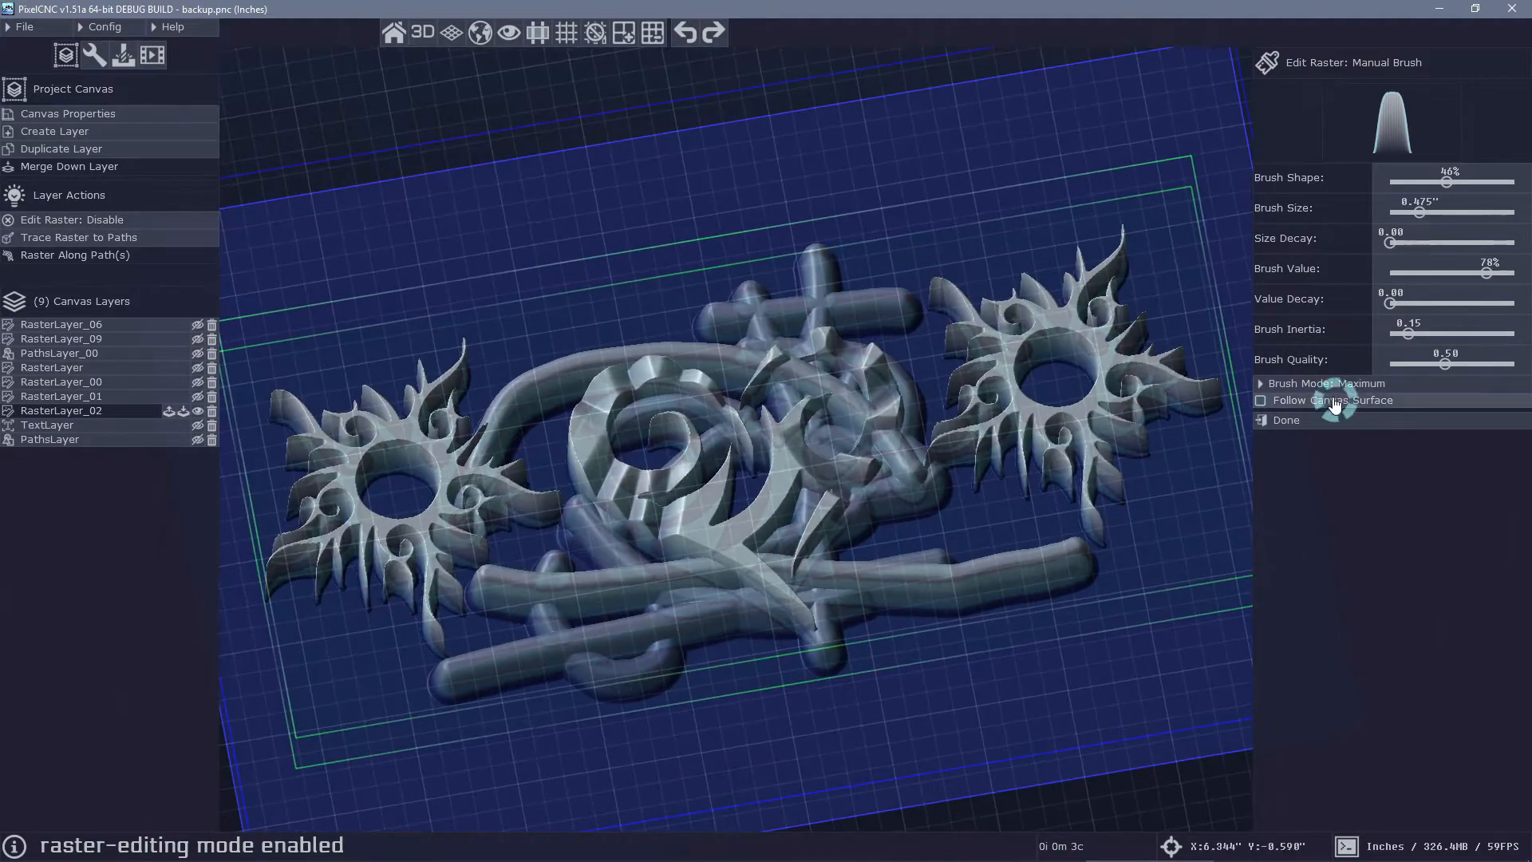
right_drag(900, 771, 912, 721)
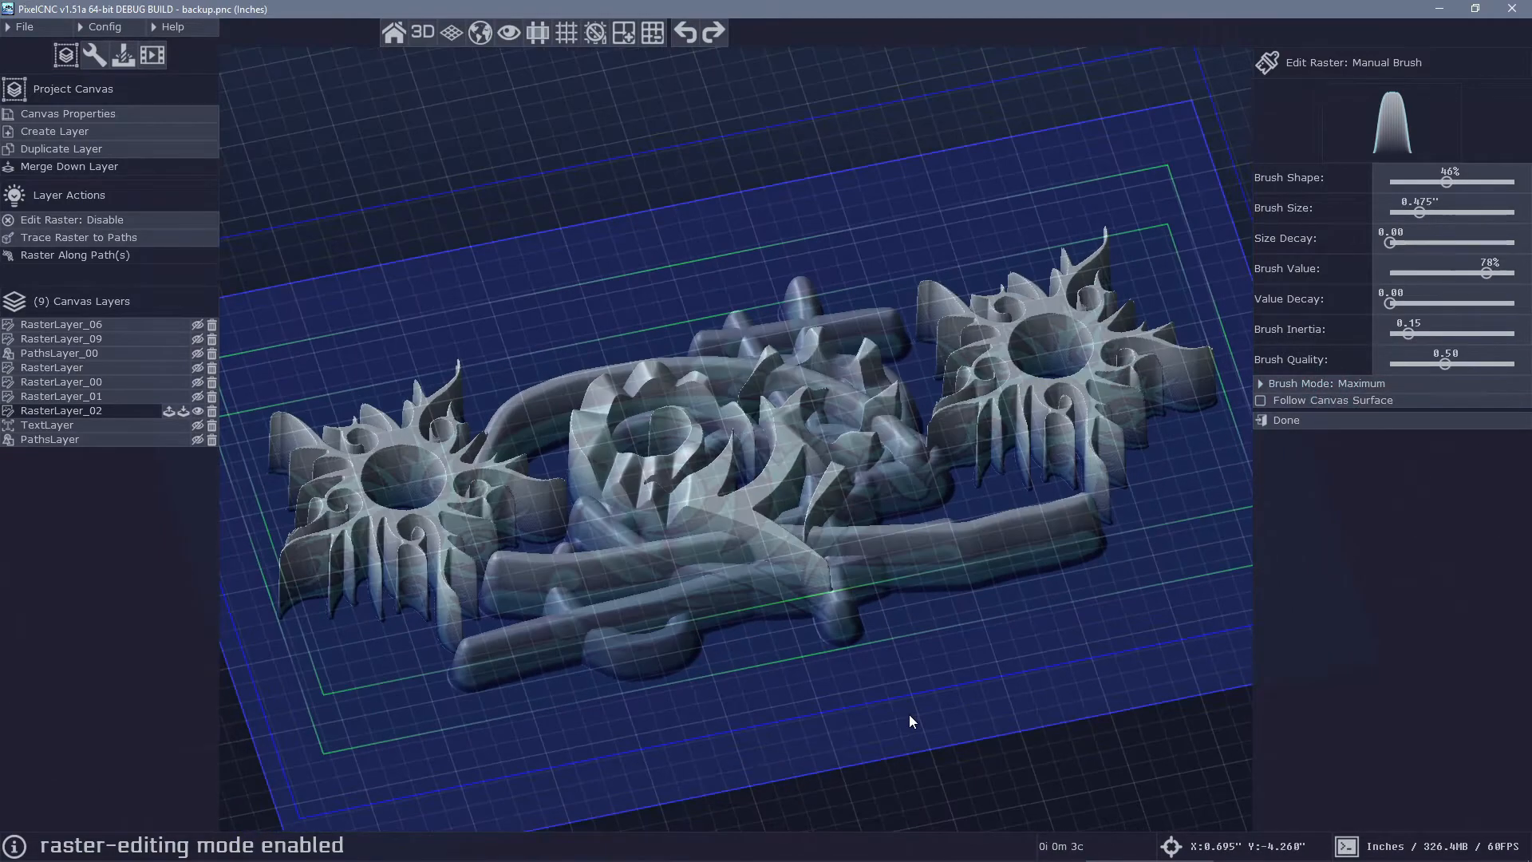
Set the brush mode to Smooth and soften the spikes on the heart-facing side of the right-hand sun
click(1333, 382)
click(1300, 444)
mouse_move(1118, 660)
right_down()
mouse_move(1095, 766)
mouse_move(831, 530)
right_up()
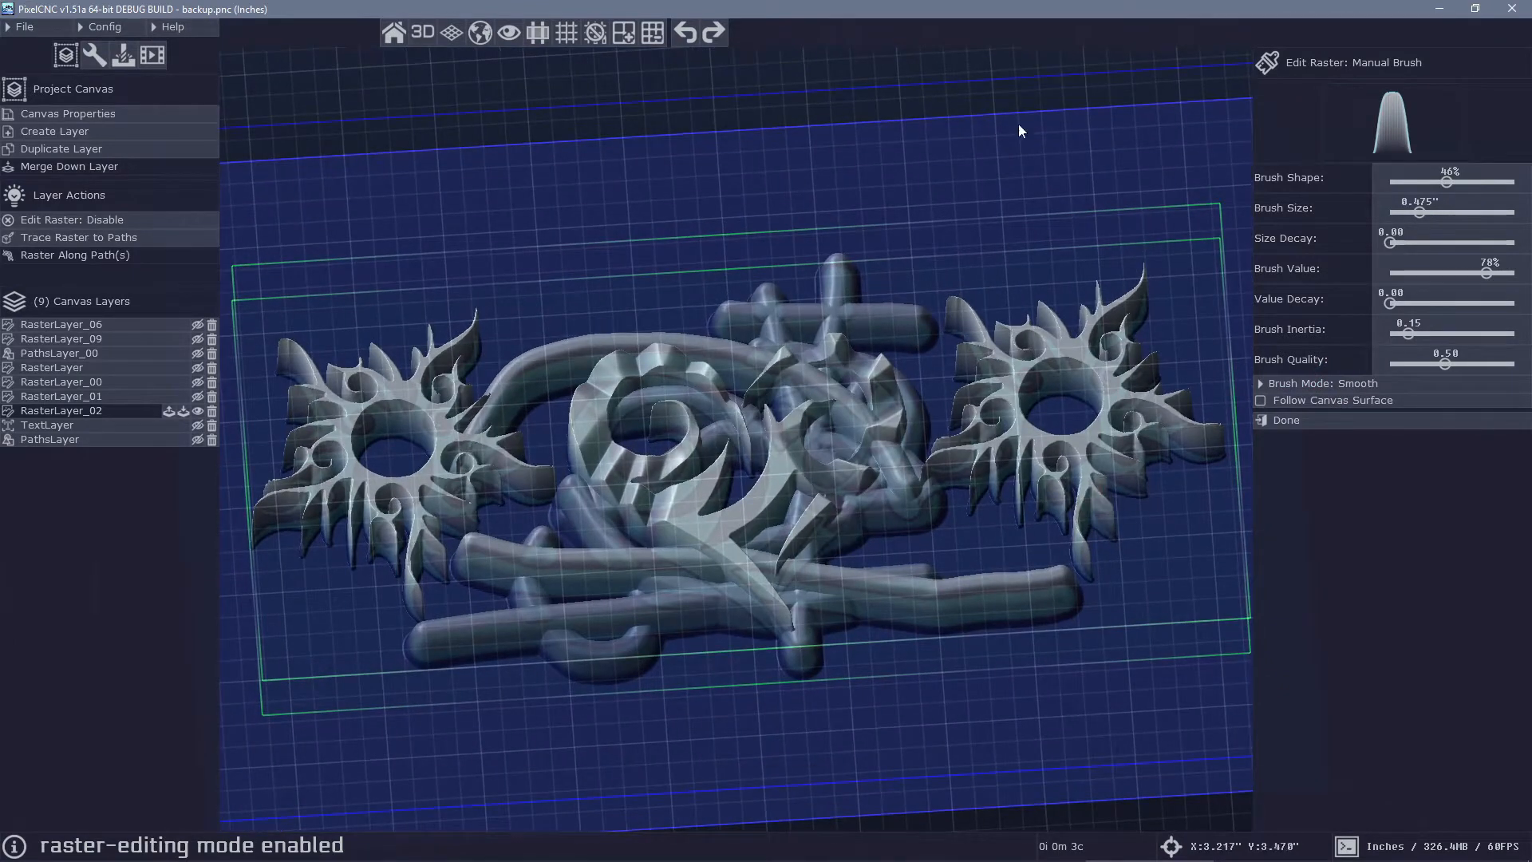
drag(1001, 56, 984, 84)
right_drag(984, 85, 980, 116)
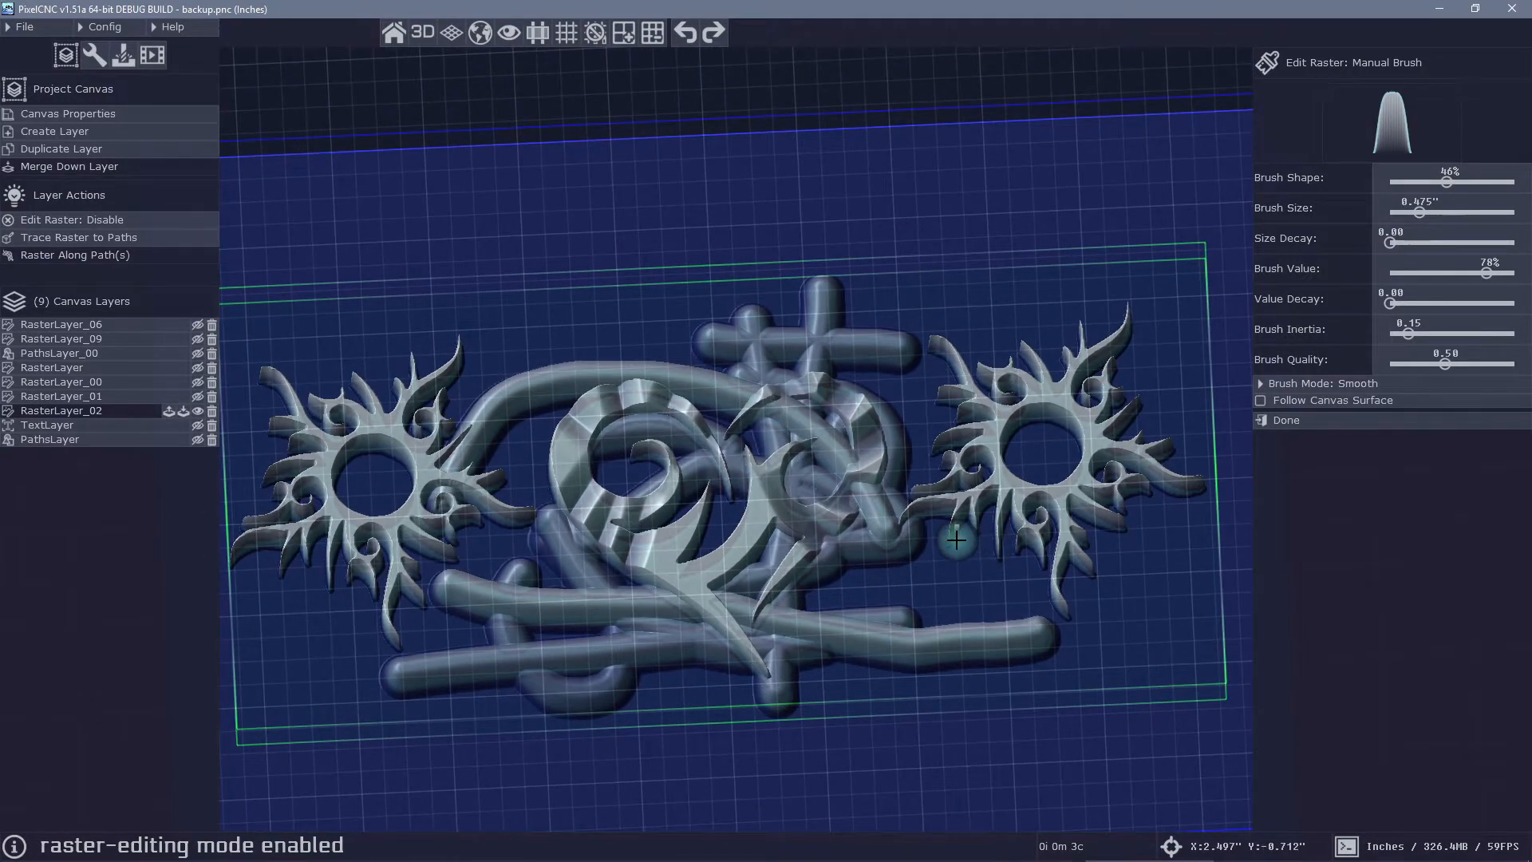
mouse_move(955, 541)
mouse_down()
mouse_move(968, 475)
mouse_move(952, 461)
mouse_up()
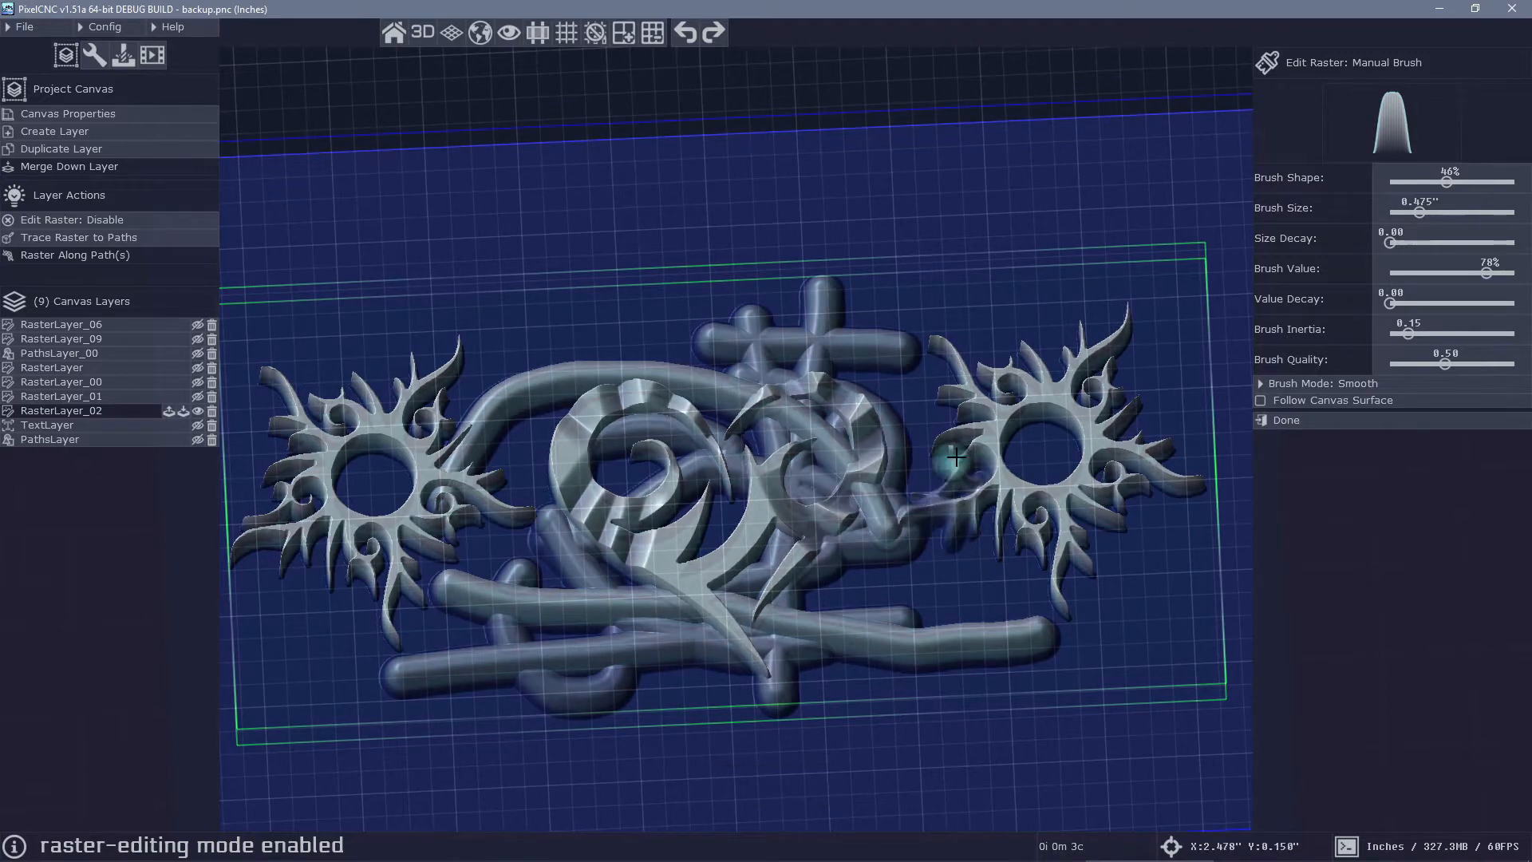
right_drag(1085, 411, 1089, 455)
mouse_move(968, 414)
mouse_down()
mouse_move(922, 440)
mouse_move(1003, 438)
mouse_up()
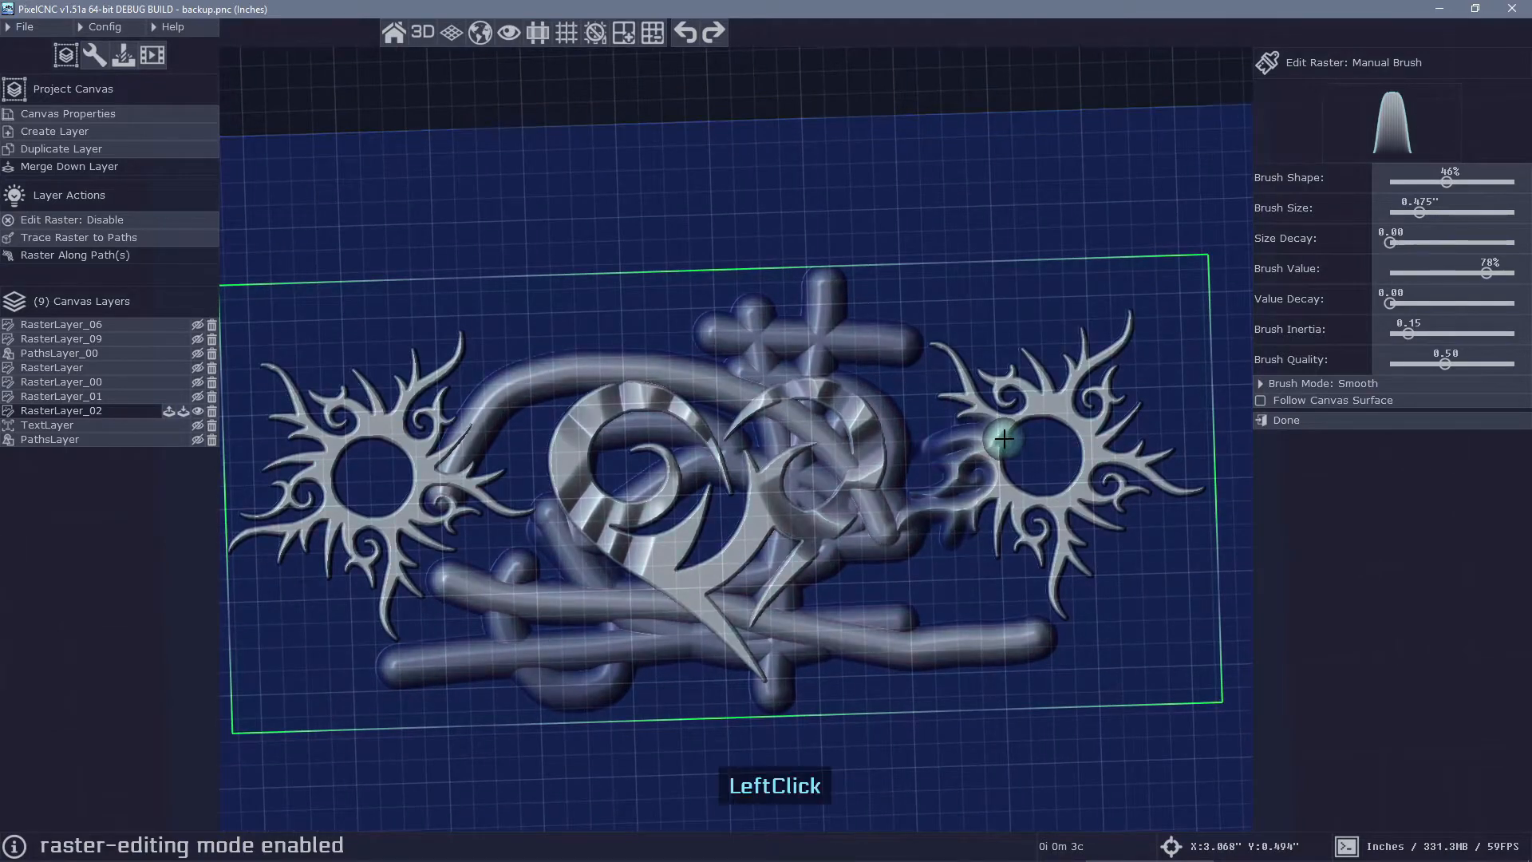
drag(954, 370, 933, 338)
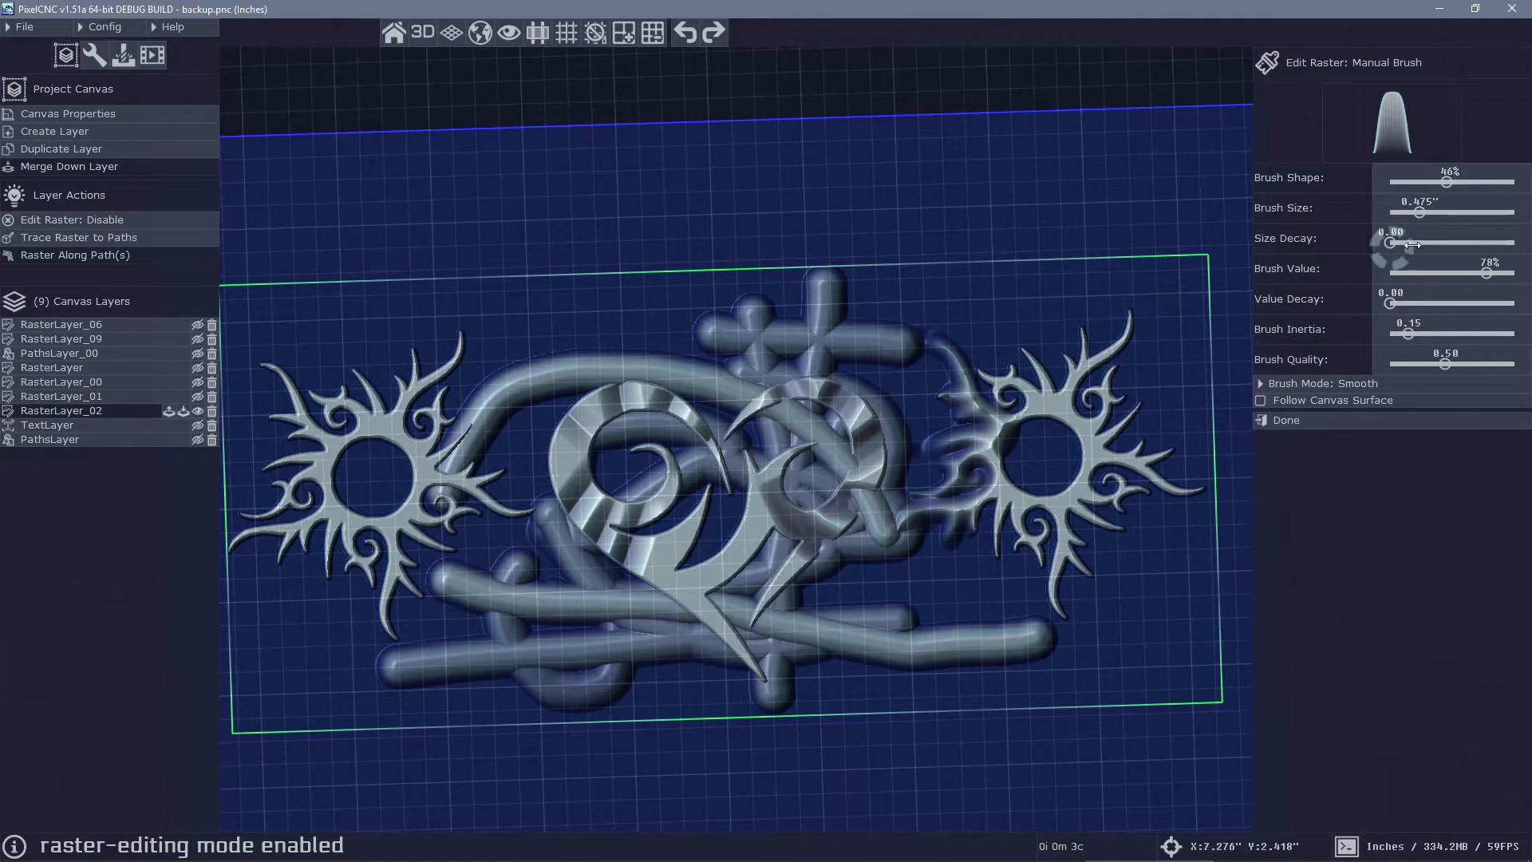
Smooth the right-hand sun's upper spikes with the brush value at 29%, then with the brush shape at 20%
drag(1449, 265, 1426, 273)
mouse_move(982, 364)
mouse_down()
mouse_move(989, 381)
mouse_move(1033, 352)
mouse_move(1042, 407)
mouse_move(1068, 368)
mouse_up()
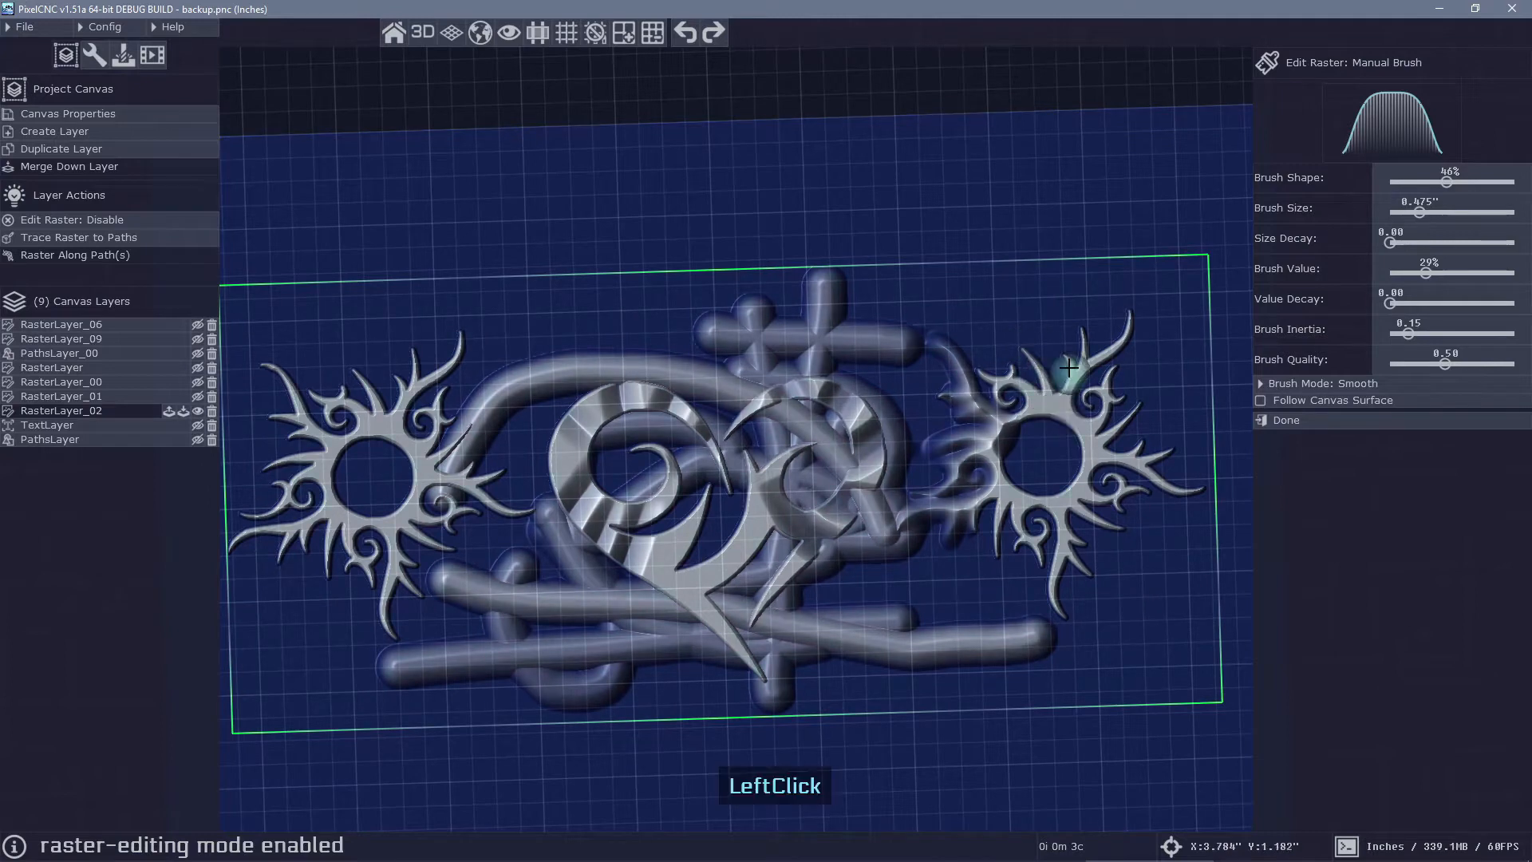
mouse_move(1447, 182)
mouse_down()
mouse_move(1413, 182)
mouse_move(1500, 182)
mouse_move(1414, 182)
mouse_up()
drag(1070, 335, 1087, 326)
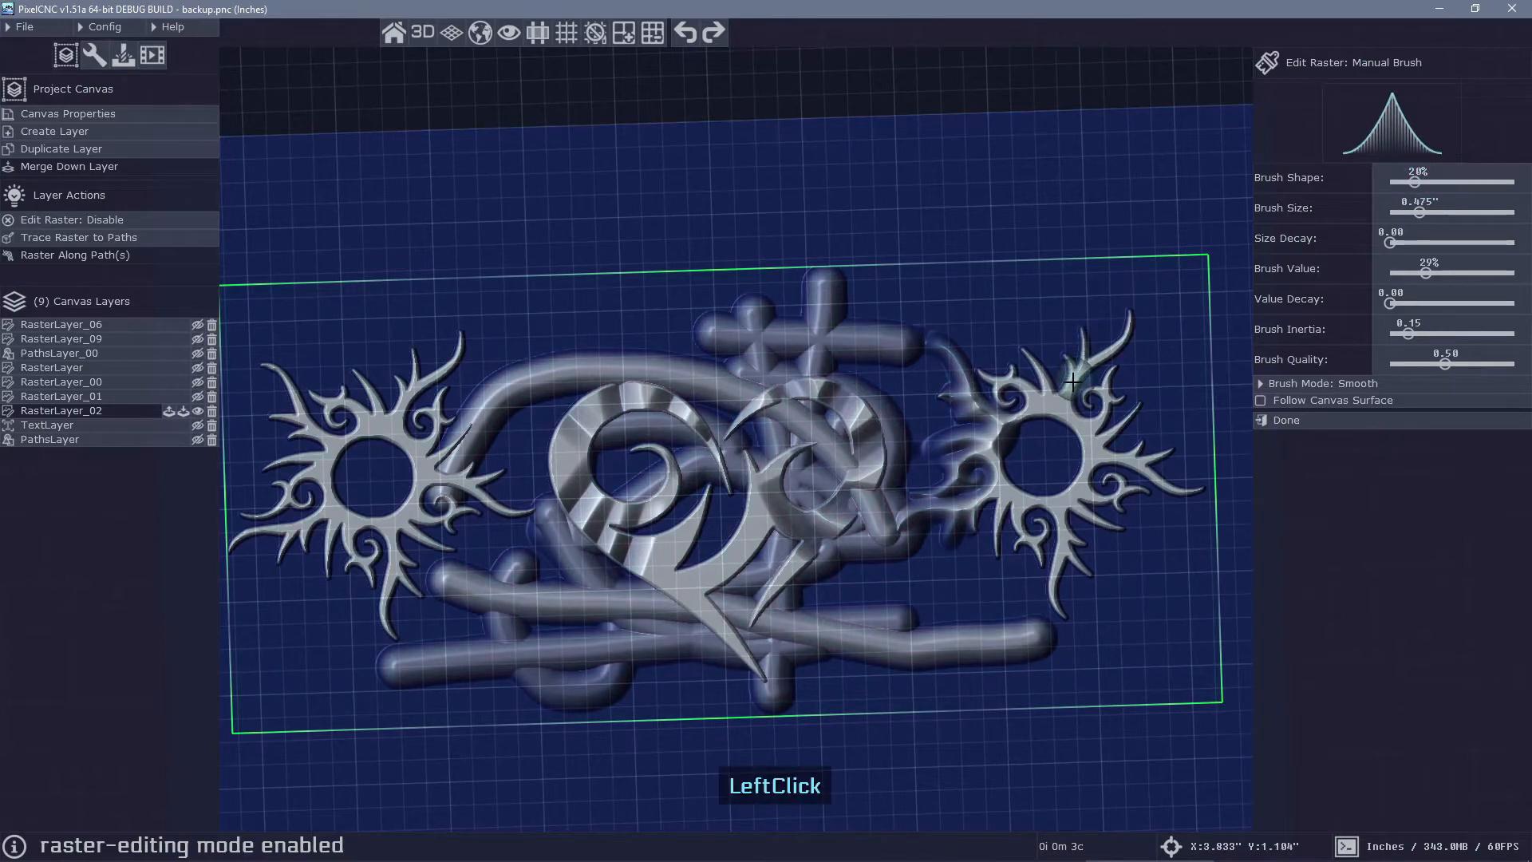
Smooth the right-hand sun's spikes with the brush value at 48%, then its upper spike with the brush shape at 37%
click(1449, 275)
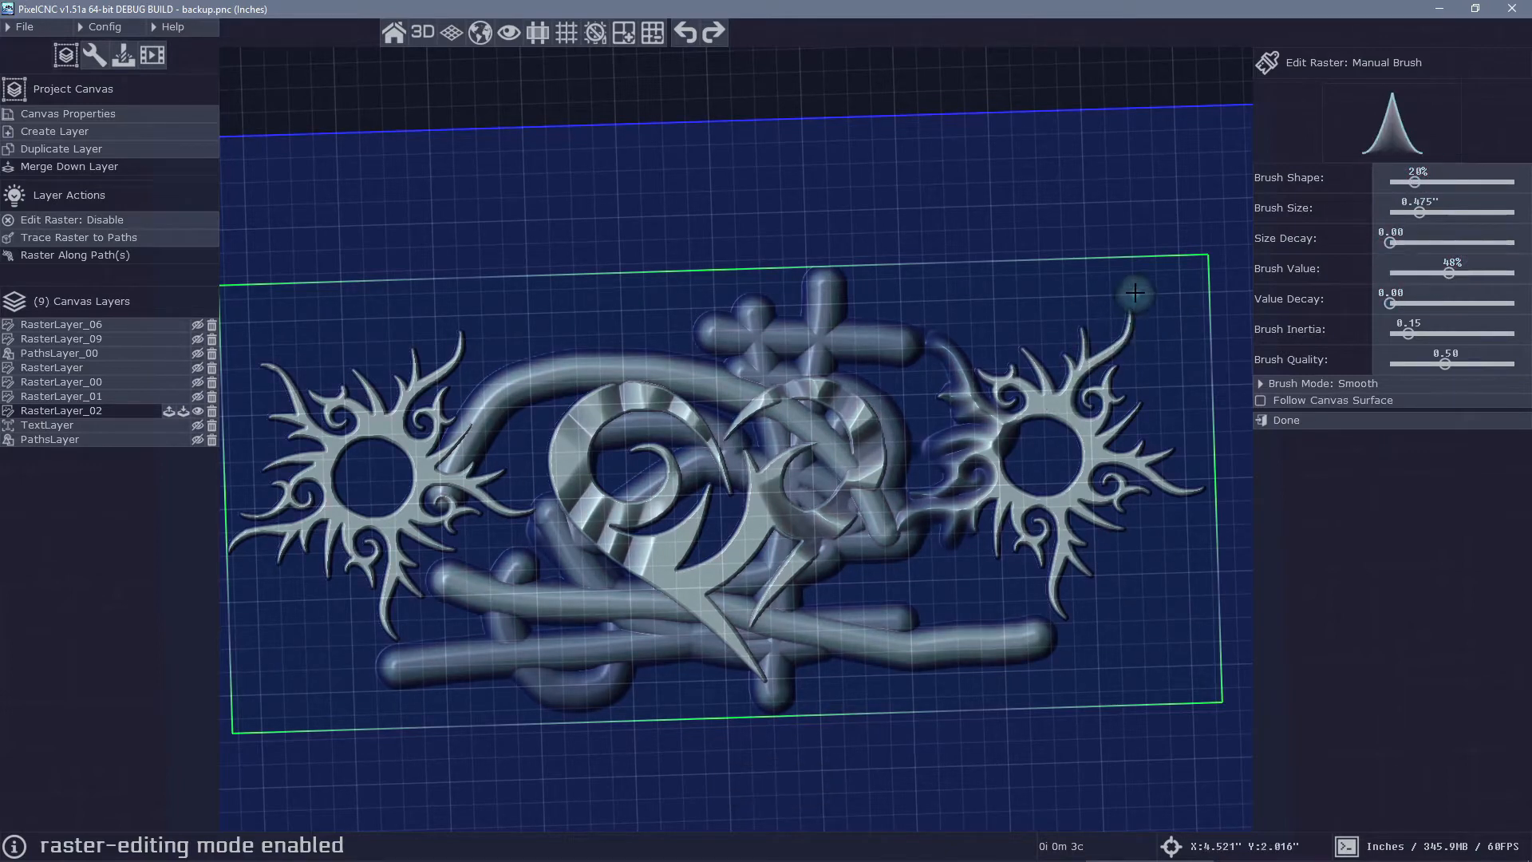
drag(1113, 343, 1047, 528)
drag(1068, 635, 1078, 628)
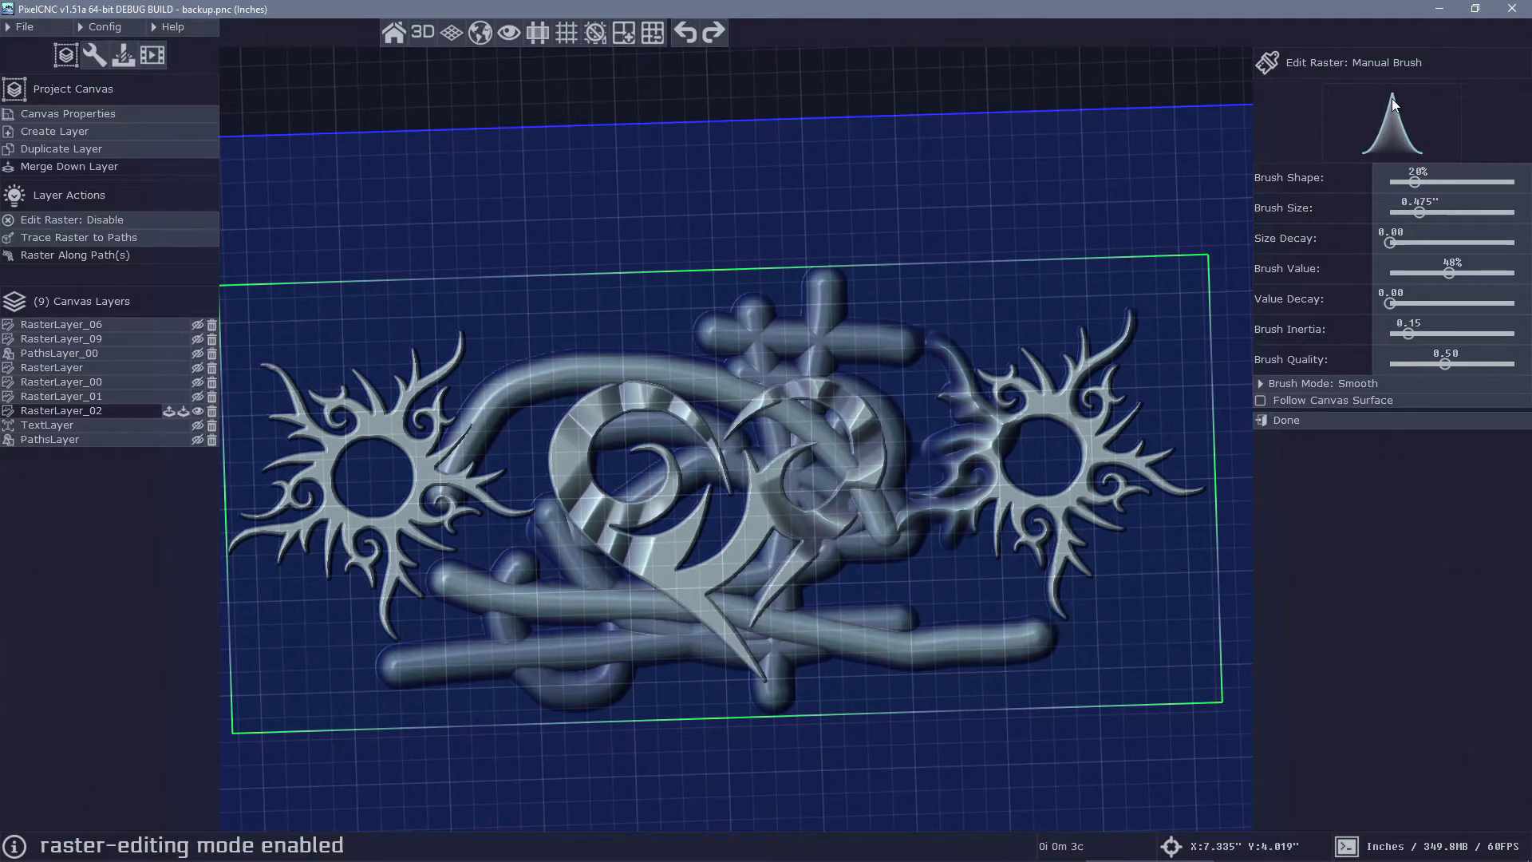
click(1081, 352)
drag(1415, 182, 1435, 181)
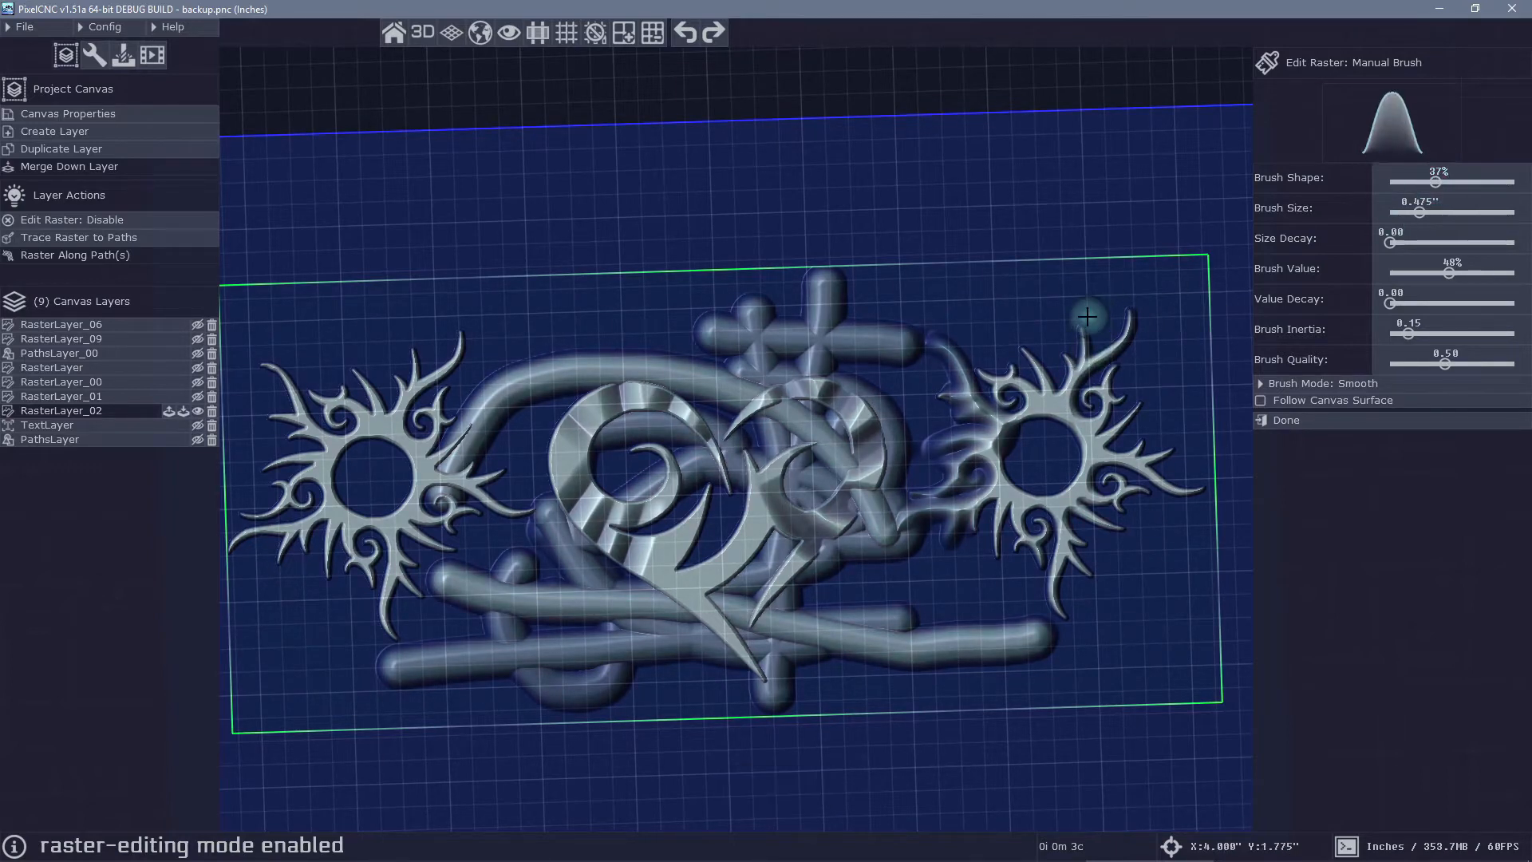
click(1086, 344)
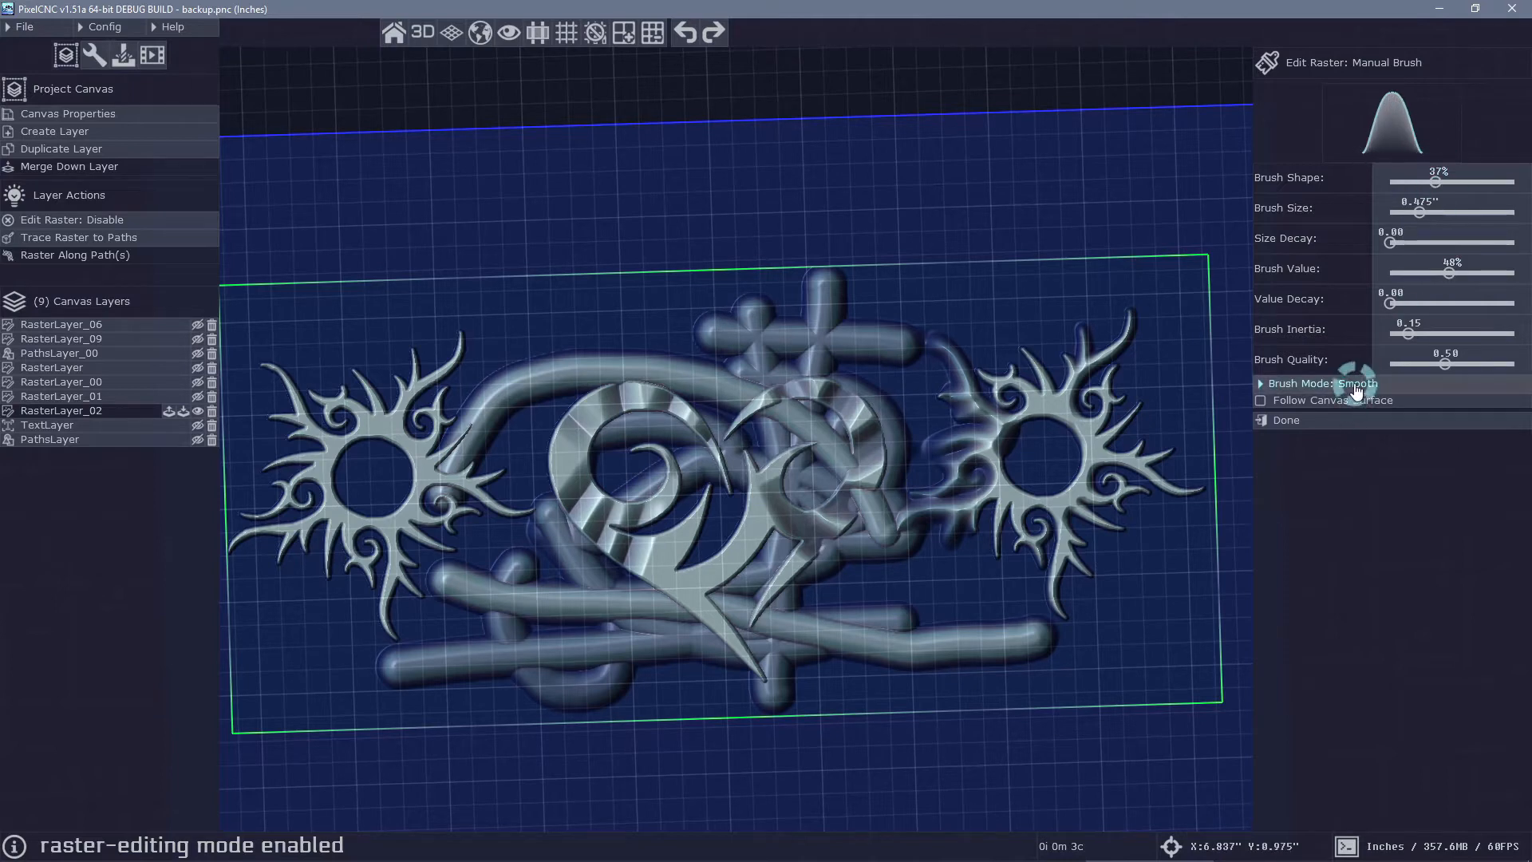
Set the brush mode to Smudge, turn off Blurred Smudge and set the brush shape to 53%
click(1321, 383)
click(1291, 458)
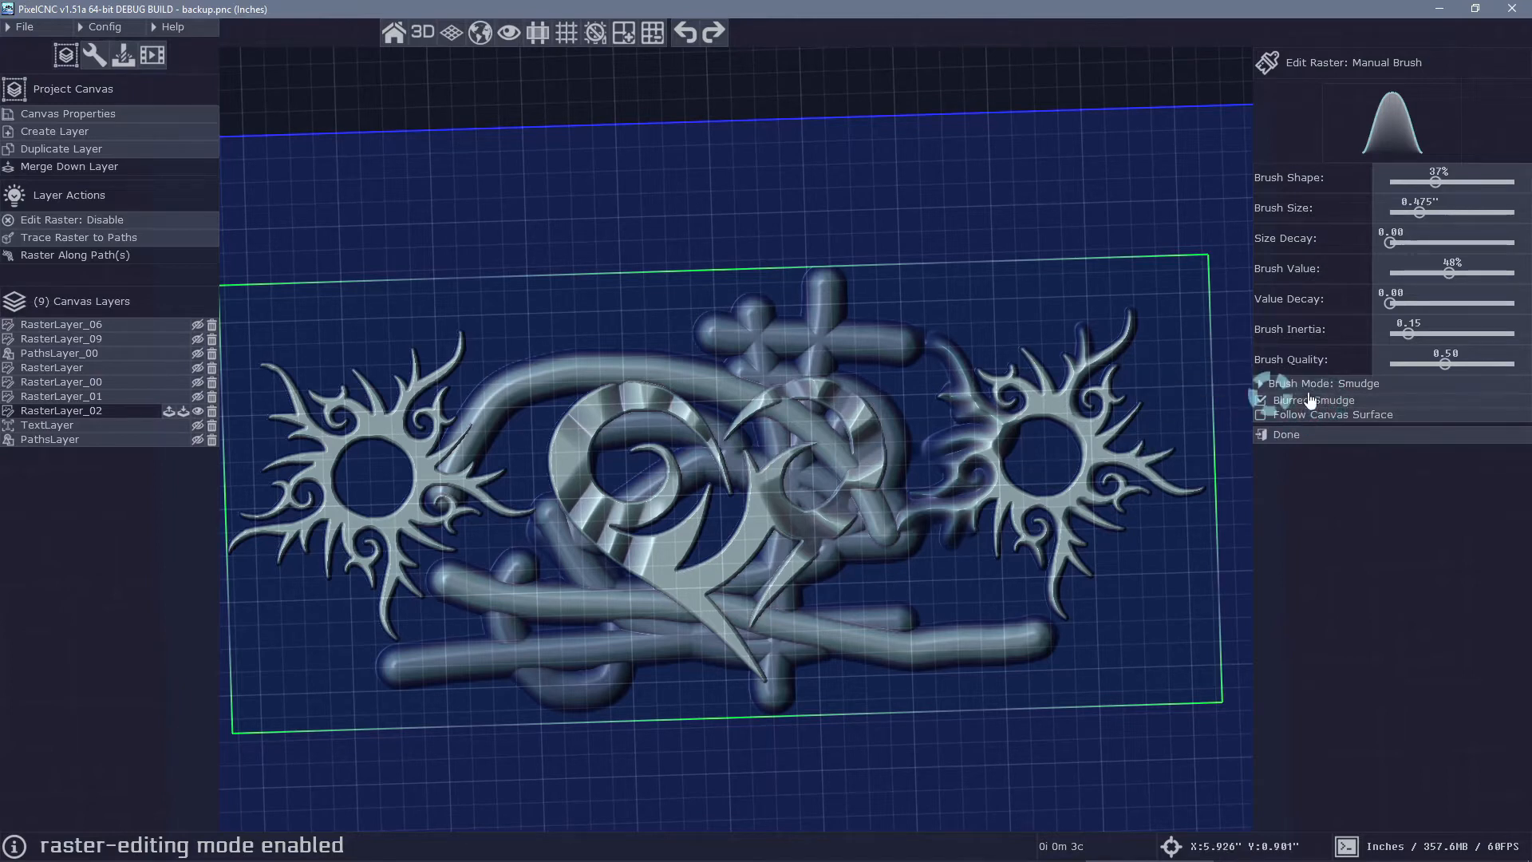
click(1341, 404)
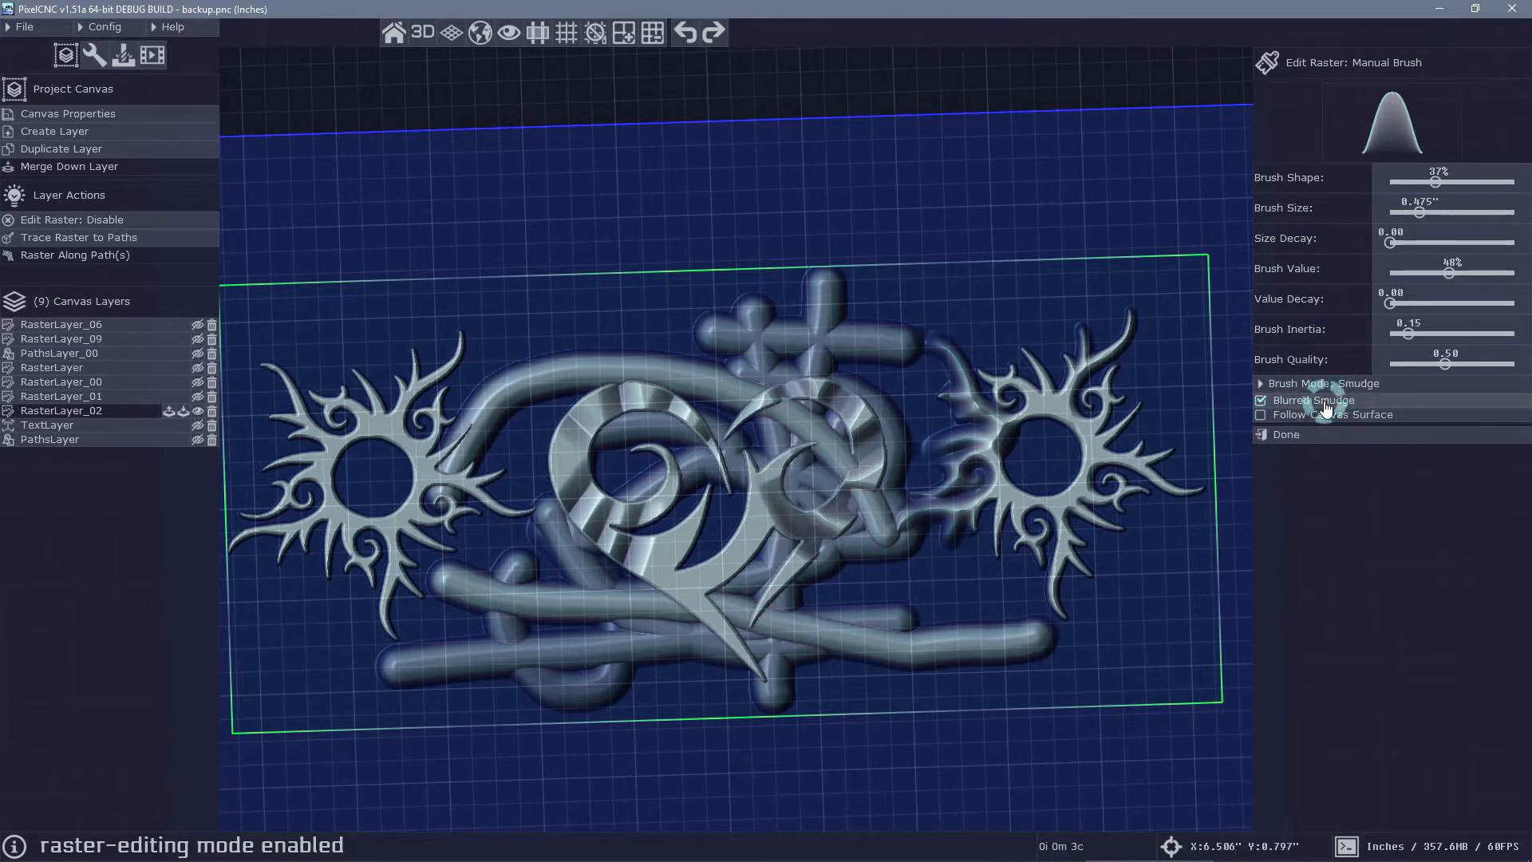
click(1446, 365)
click(1453, 172)
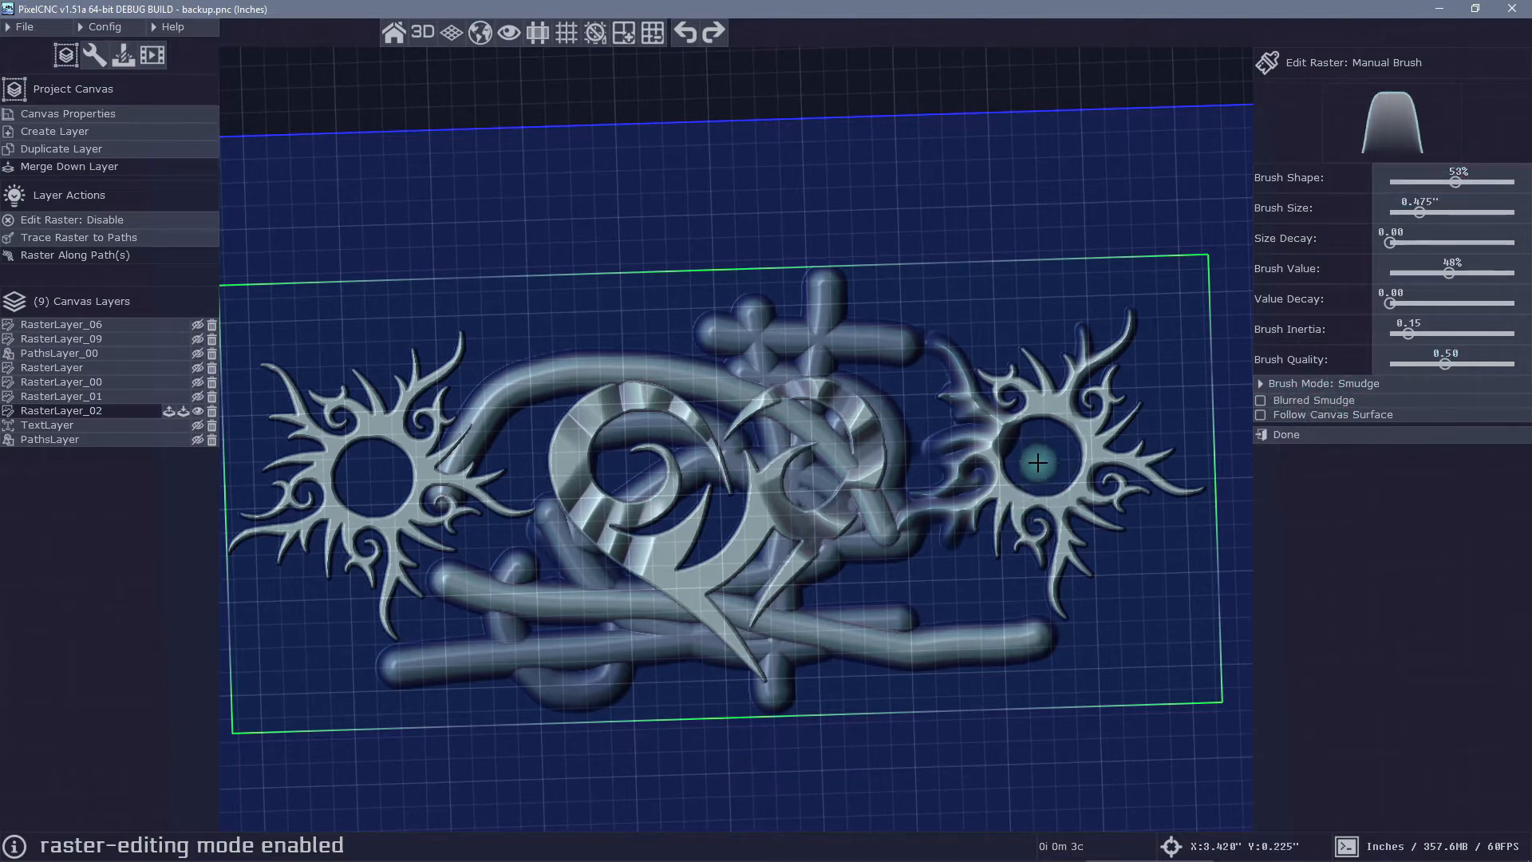
Smudge the right-hand sun outward from inside its ring in several directions with the unblurred brush
drag(1036, 464, 1036, 470)
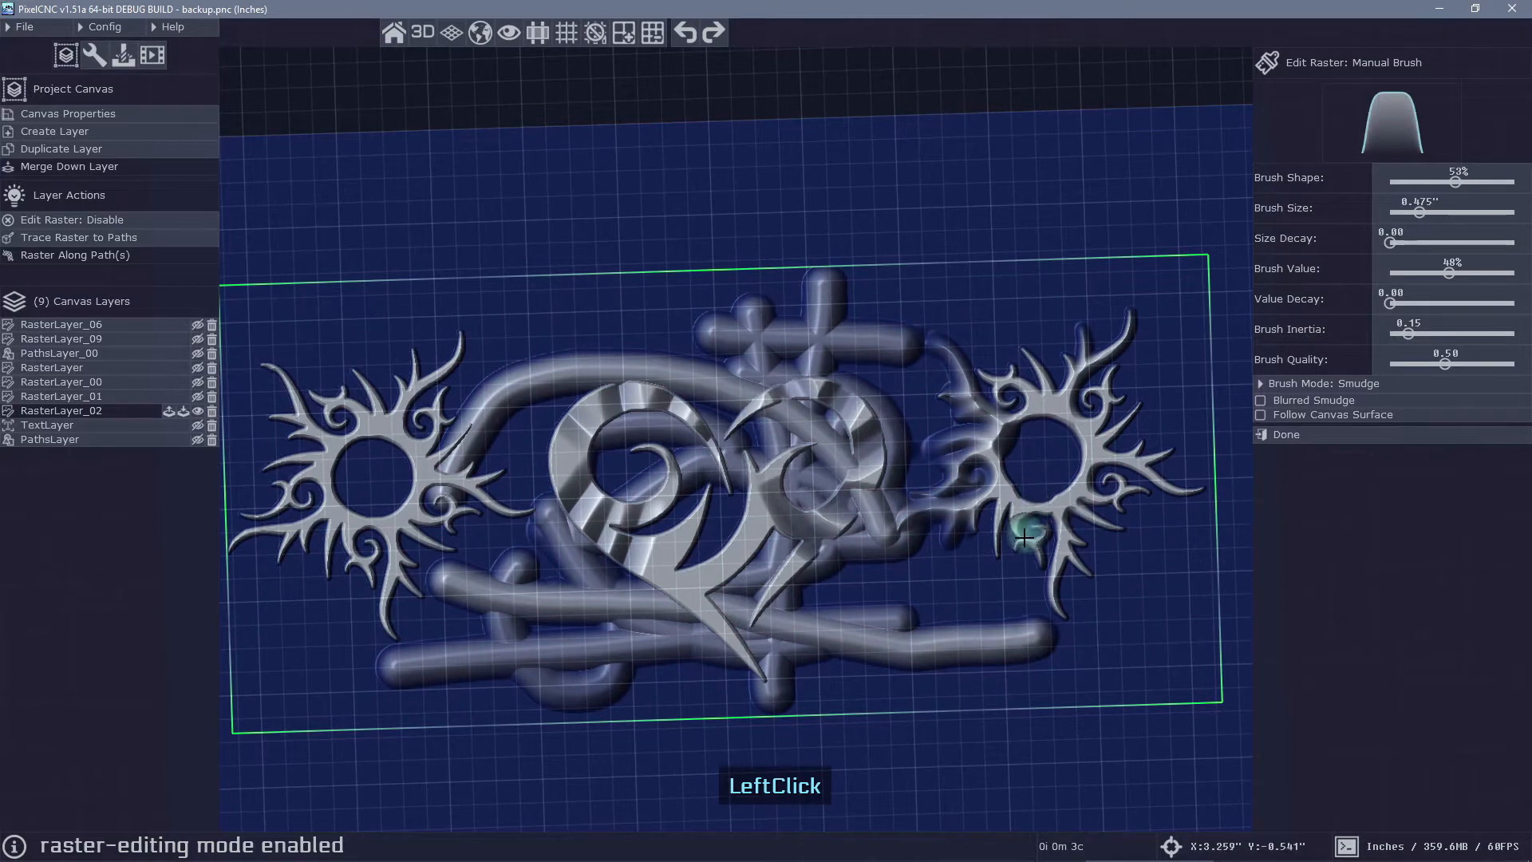
drag(1070, 468, 1151, 503)
drag(1047, 451, 1142, 344)
drag(1046, 440, 1036, 352)
mouse_move(1034, 436)
mouse_down()
mouse_move(970, 357)
mouse_move(1036, 413)
mouse_move(1029, 318)
mouse_up()
scroll(1060, 404, up, 5)
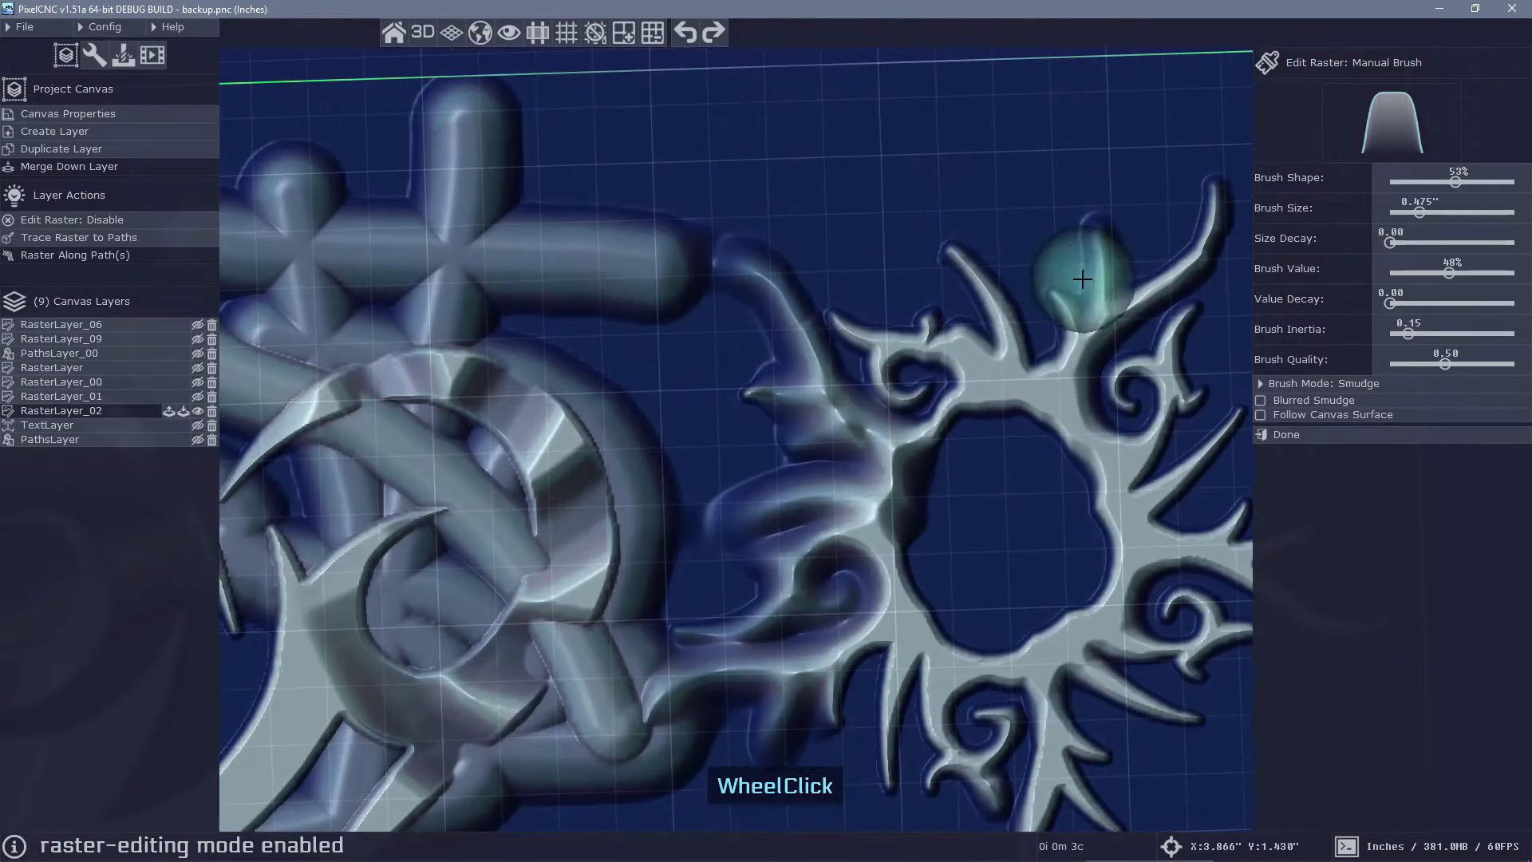
mouse_move(1016, 533)
mouse_down()
mouse_move(1012, 479)
mouse_move(1214, 335)
mouse_up()
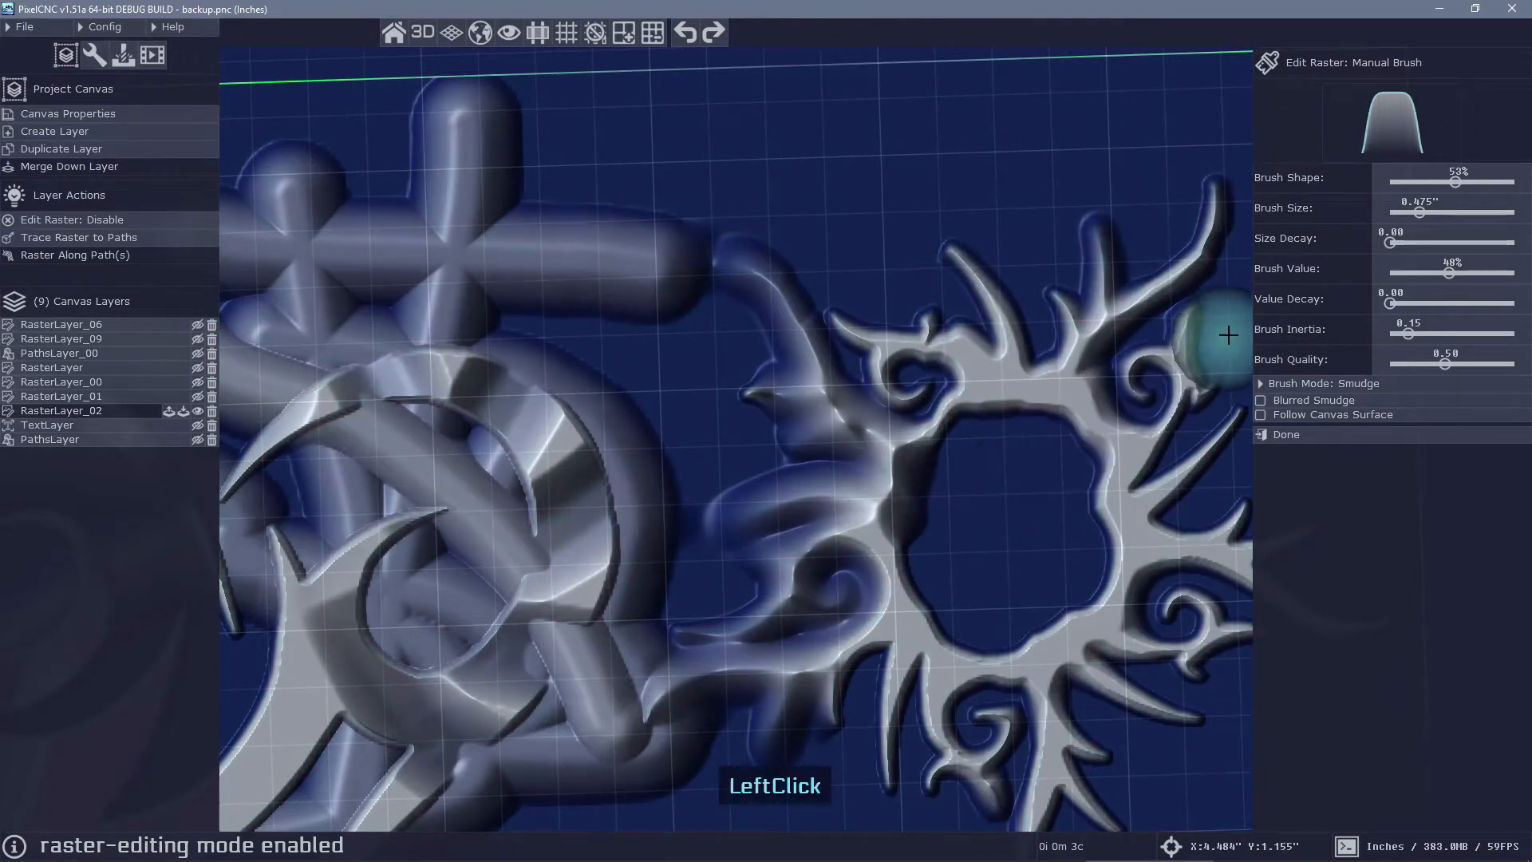
Turn on Blurred Smudge and smudge the upper-left part of the right-hand sun outward from inside its ring
scroll(1041, 565, down, 2)
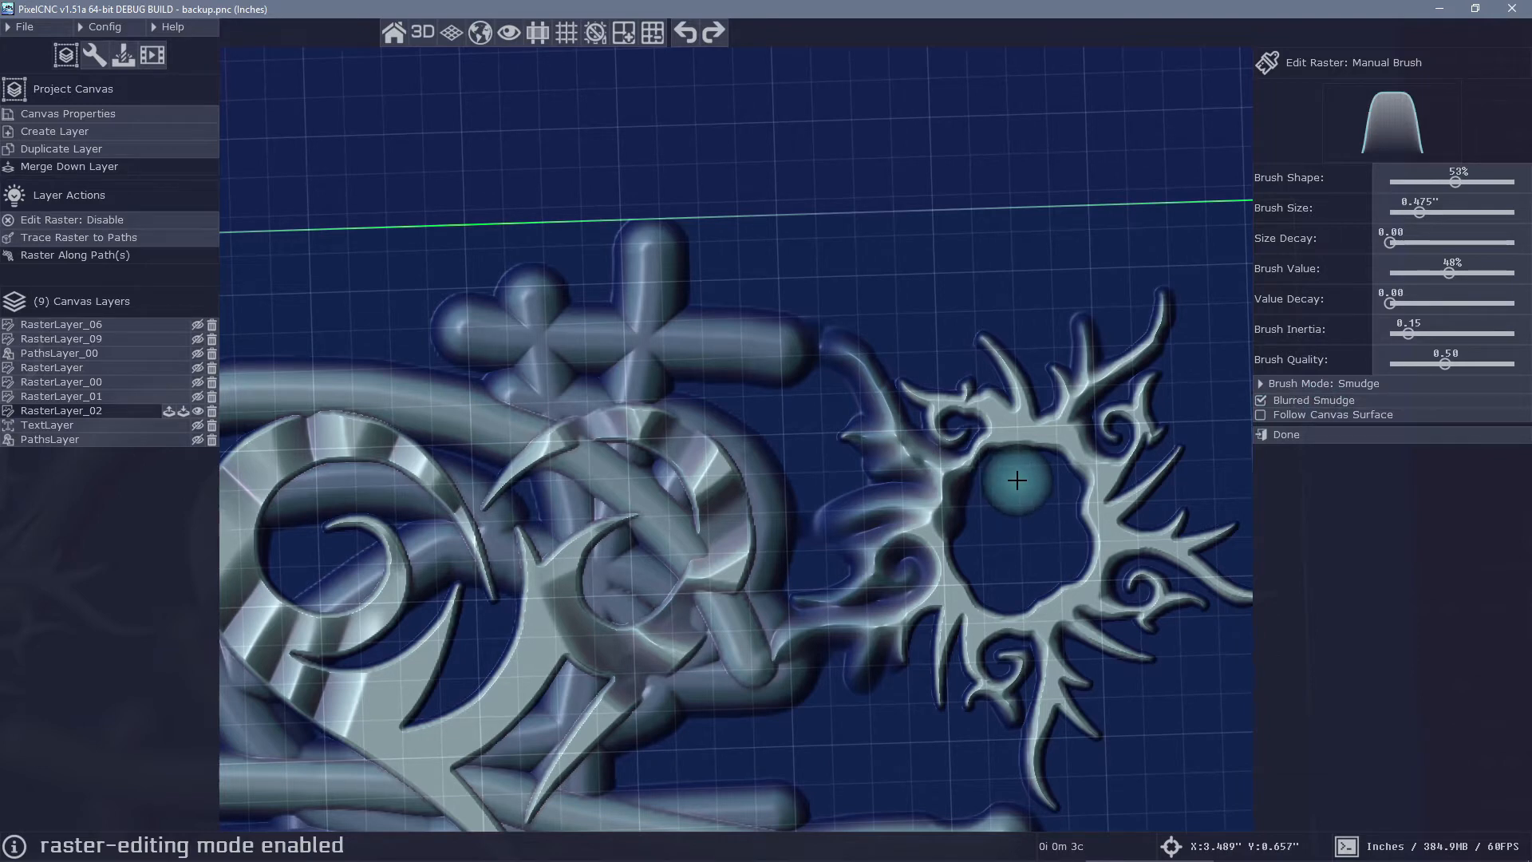
drag(1016, 479, 923, 404)
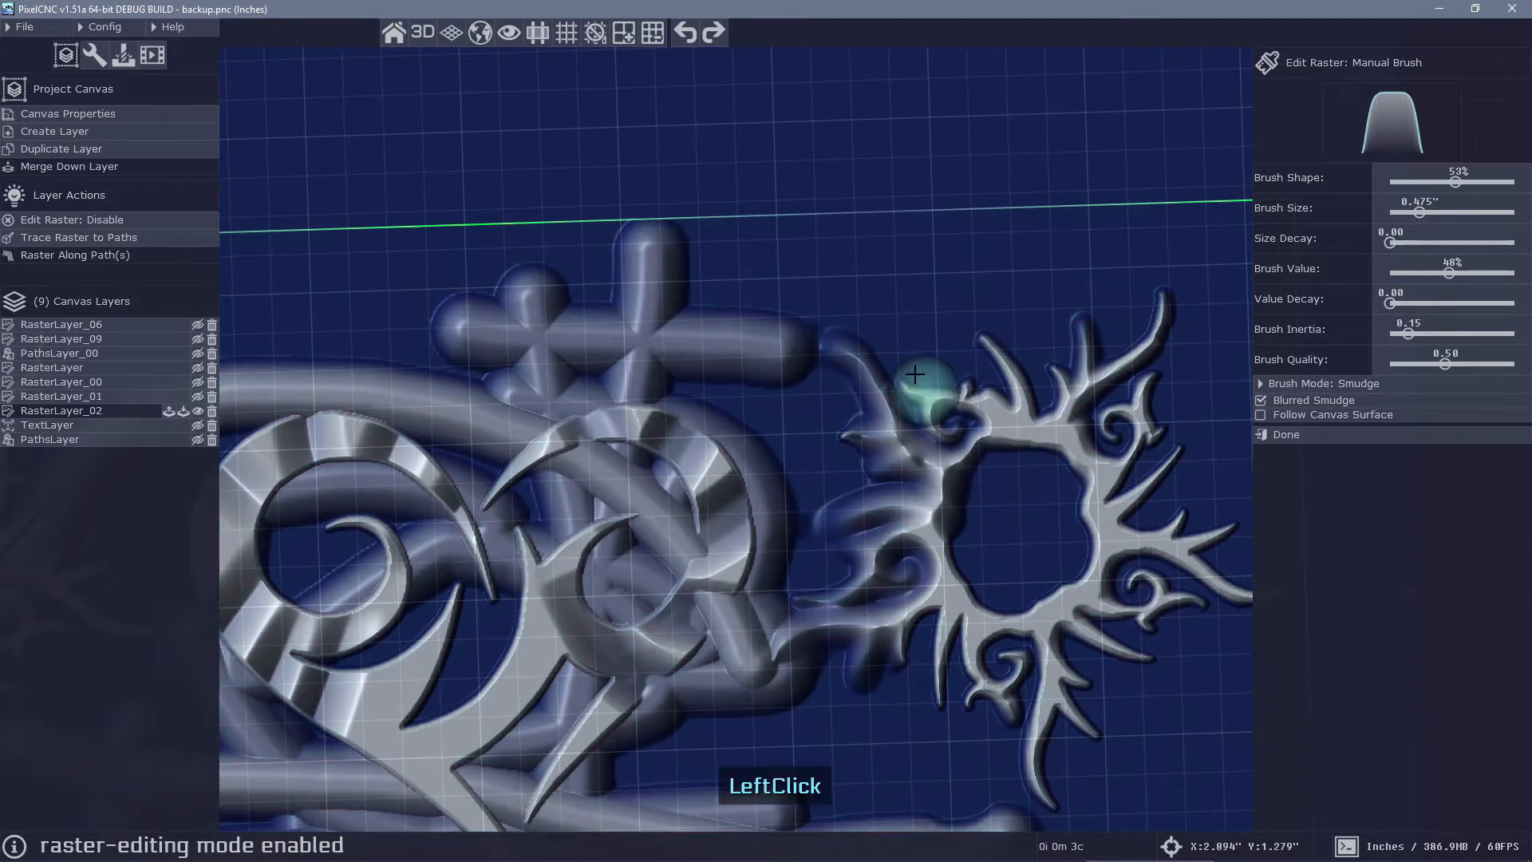
drag(1024, 471, 981, 254)
Repeatedly smudge the right-hand sun's ring edge outward beyond the same spike with the blurred brush
mouse_move(1017, 568)
right_down()
mouse_move(1009, 513)
mouse_move(804, 489)
mouse_move(787, 557)
mouse_move(849, 592)
mouse_move(1190, 609)
mouse_move(882, 274)
right_up()
click(855, 196)
mouse_move(855, 196)
mouse_down()
mouse_move(669, 200)
mouse_move(868, 197)
mouse_move(675, 189)
mouse_move(736, 193)
mouse_up()
drag(848, 195, 643, 195)
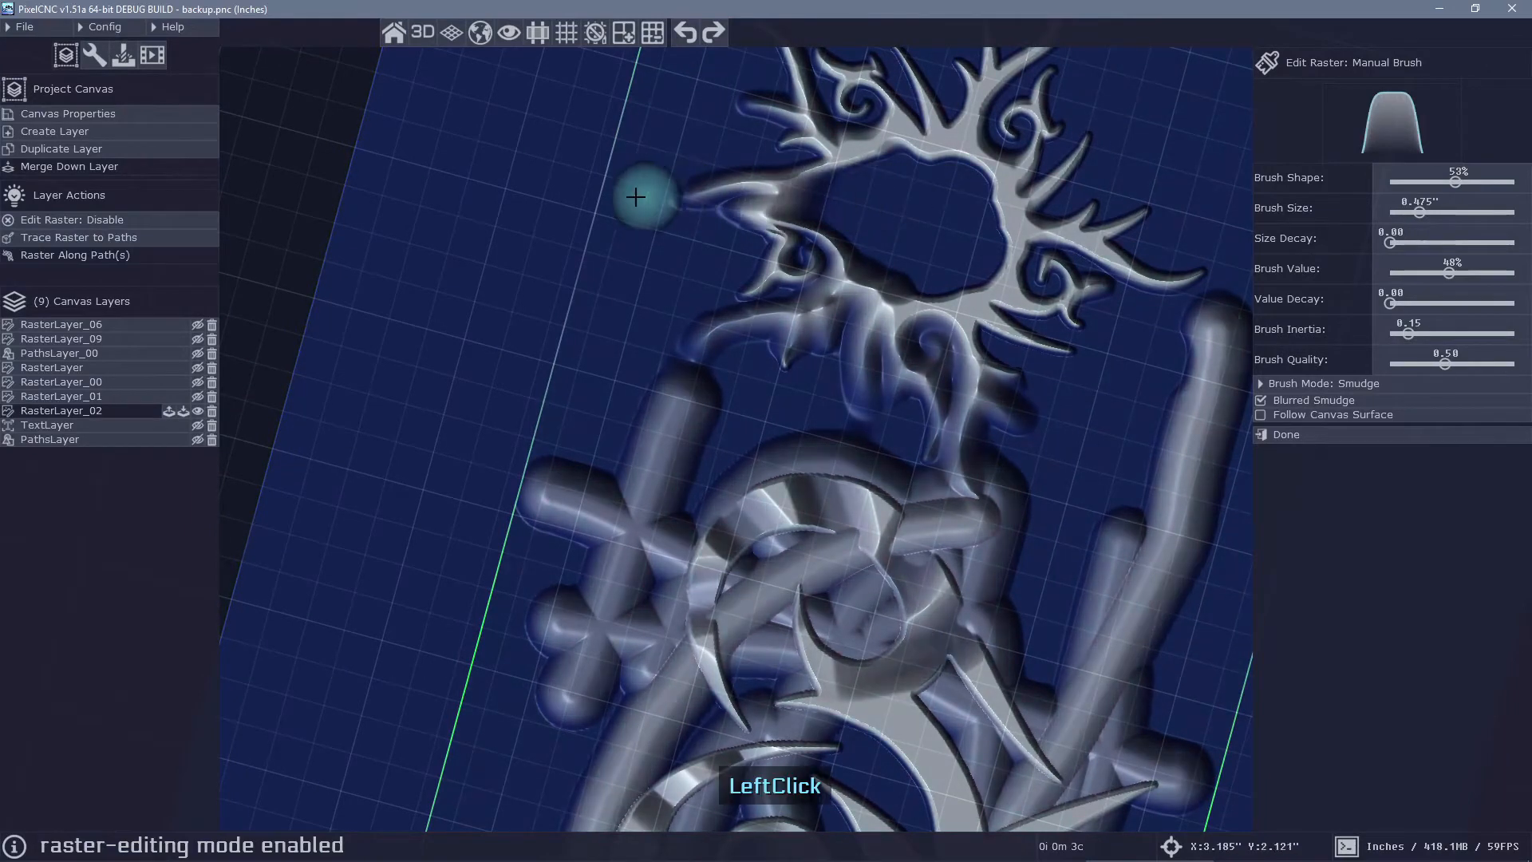
drag(841, 198, 675, 200)
drag(848, 205, 649, 199)
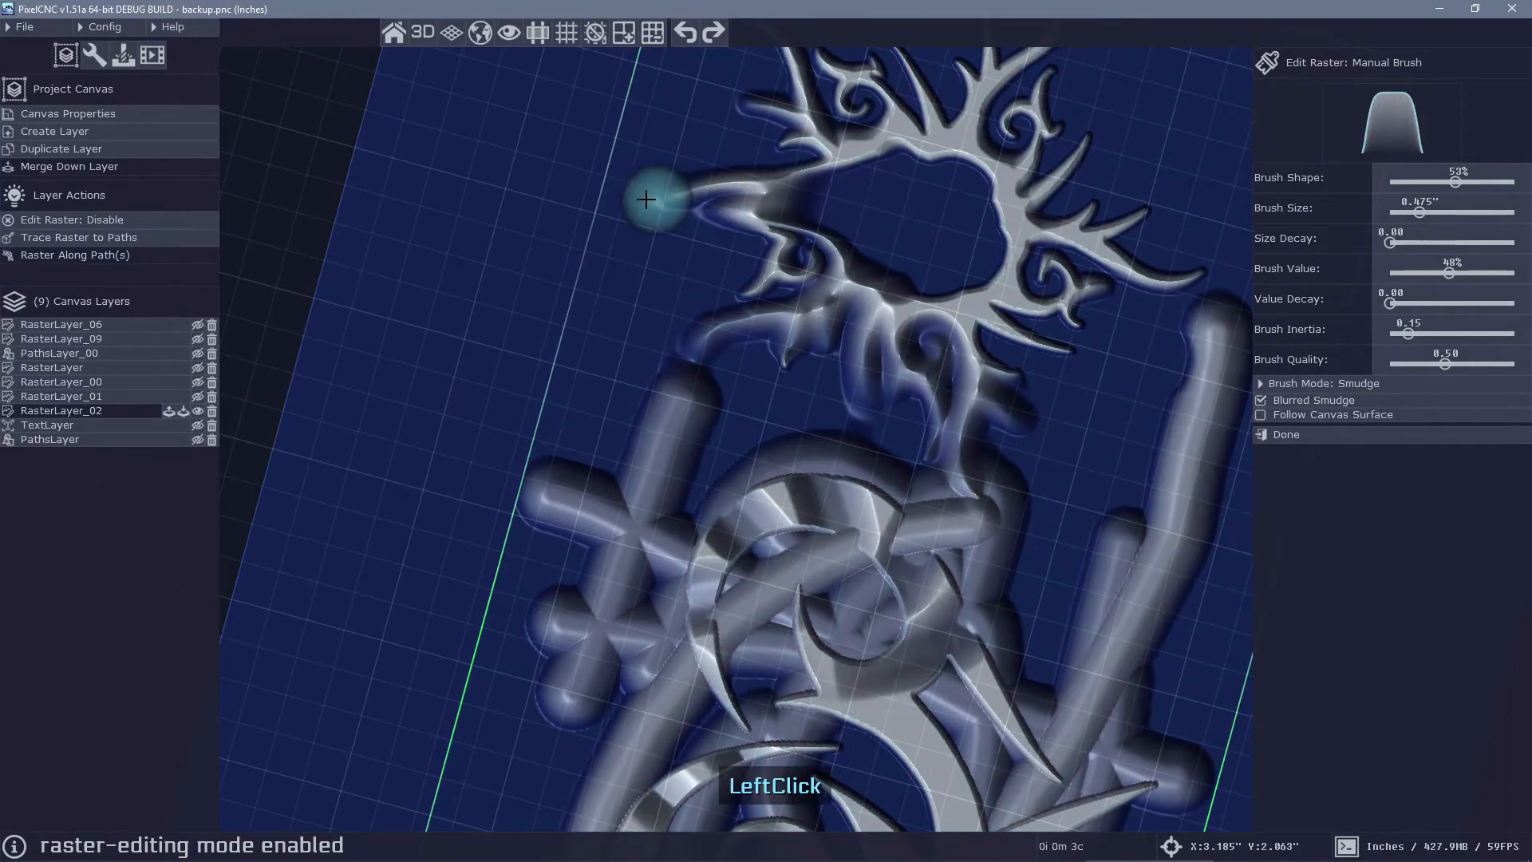
drag(905, 204, 643, 195)
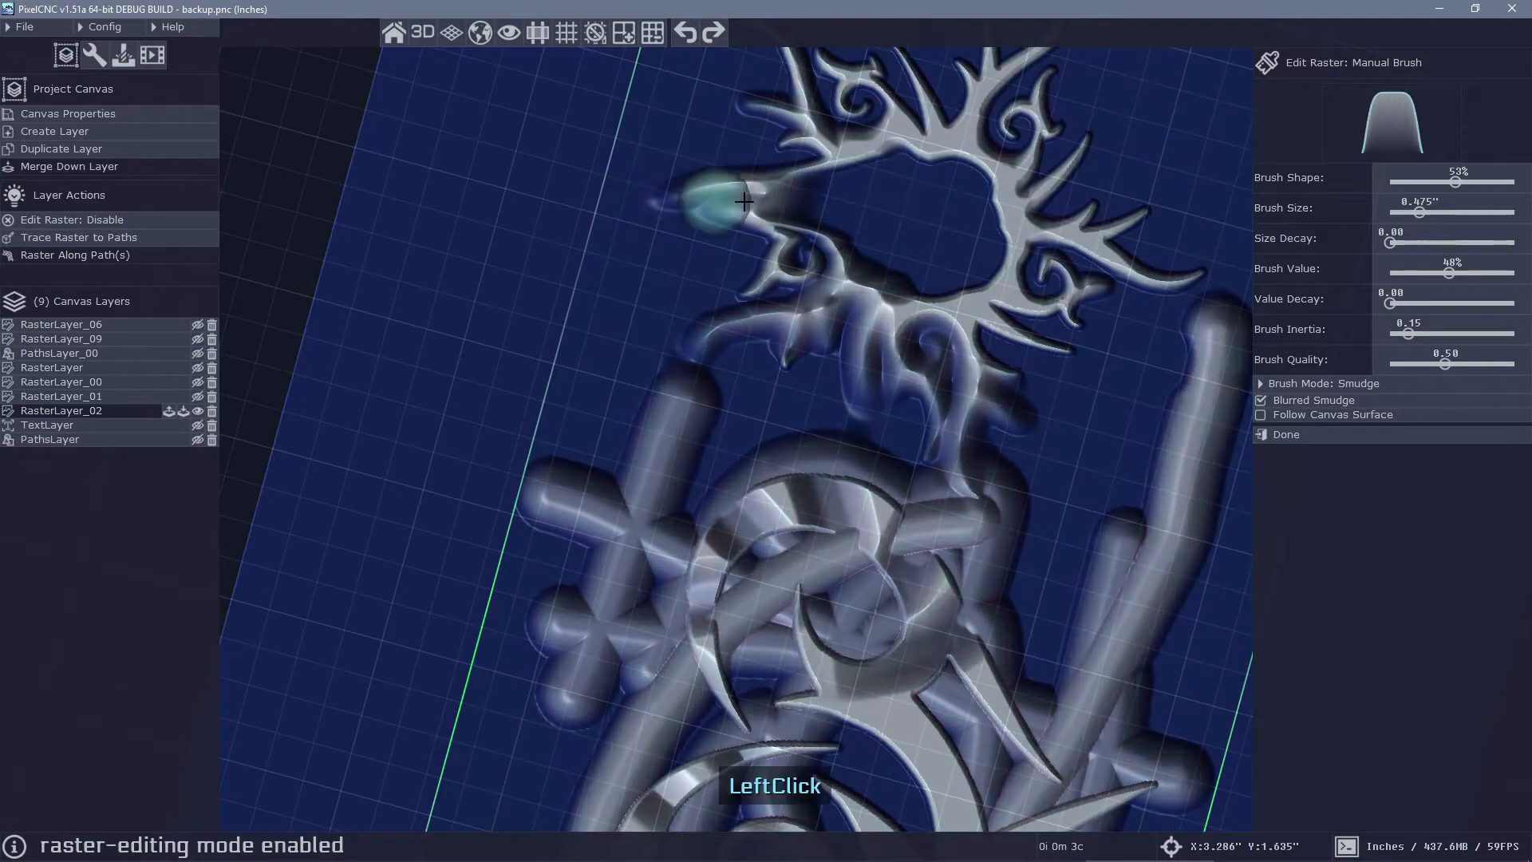
Review the whole brushed design and finish the Manual Brush edit
mouse_move(907, 212)
right_down()
mouse_move(886, 303)
mouse_move(889, 280)
mouse_move(955, 250)
right_up()
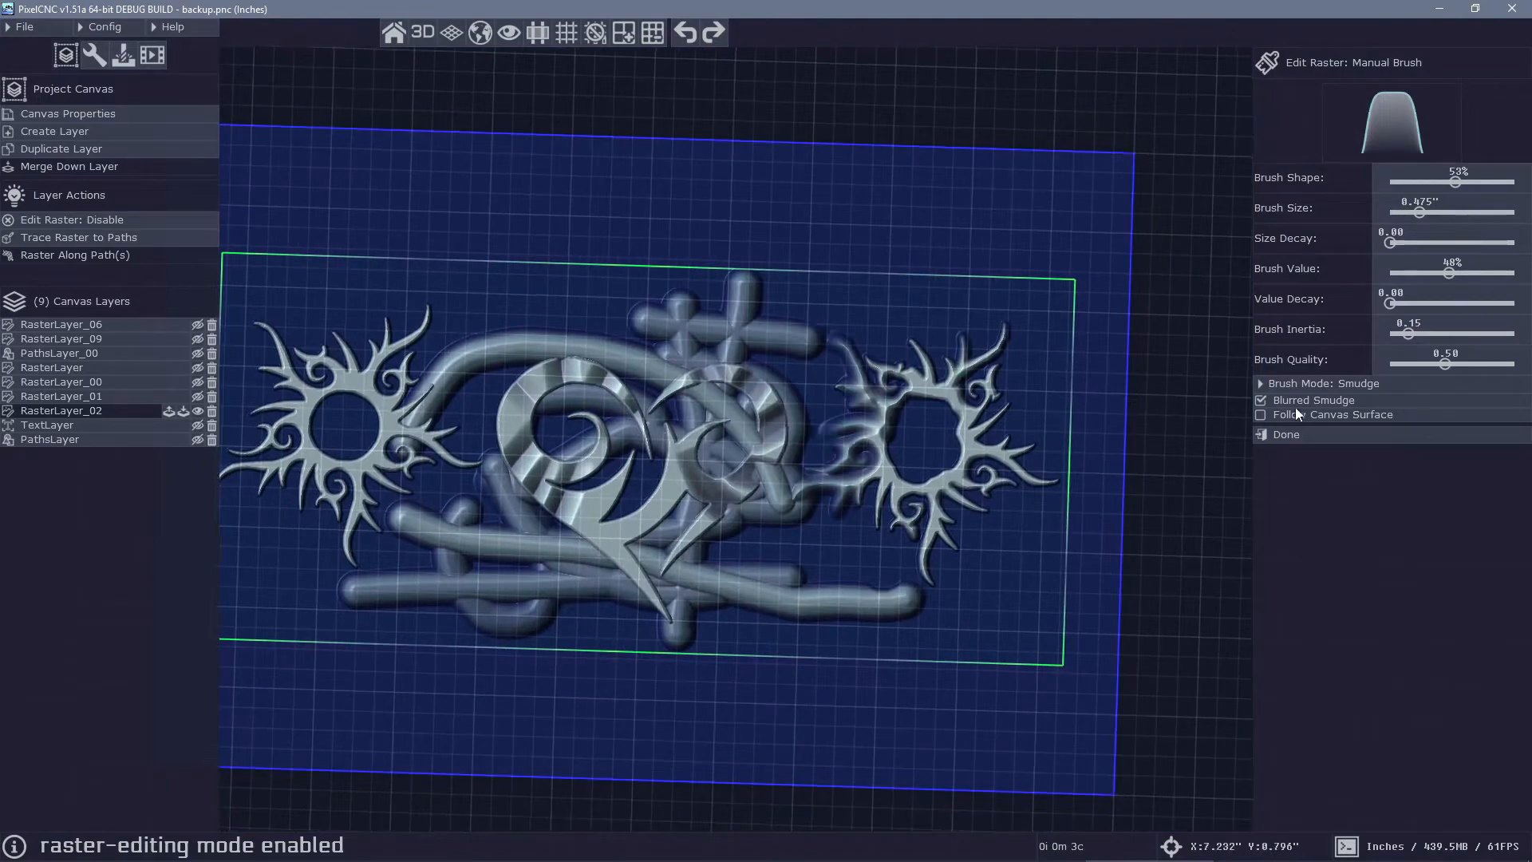
drag(1009, 665, 864, 736)
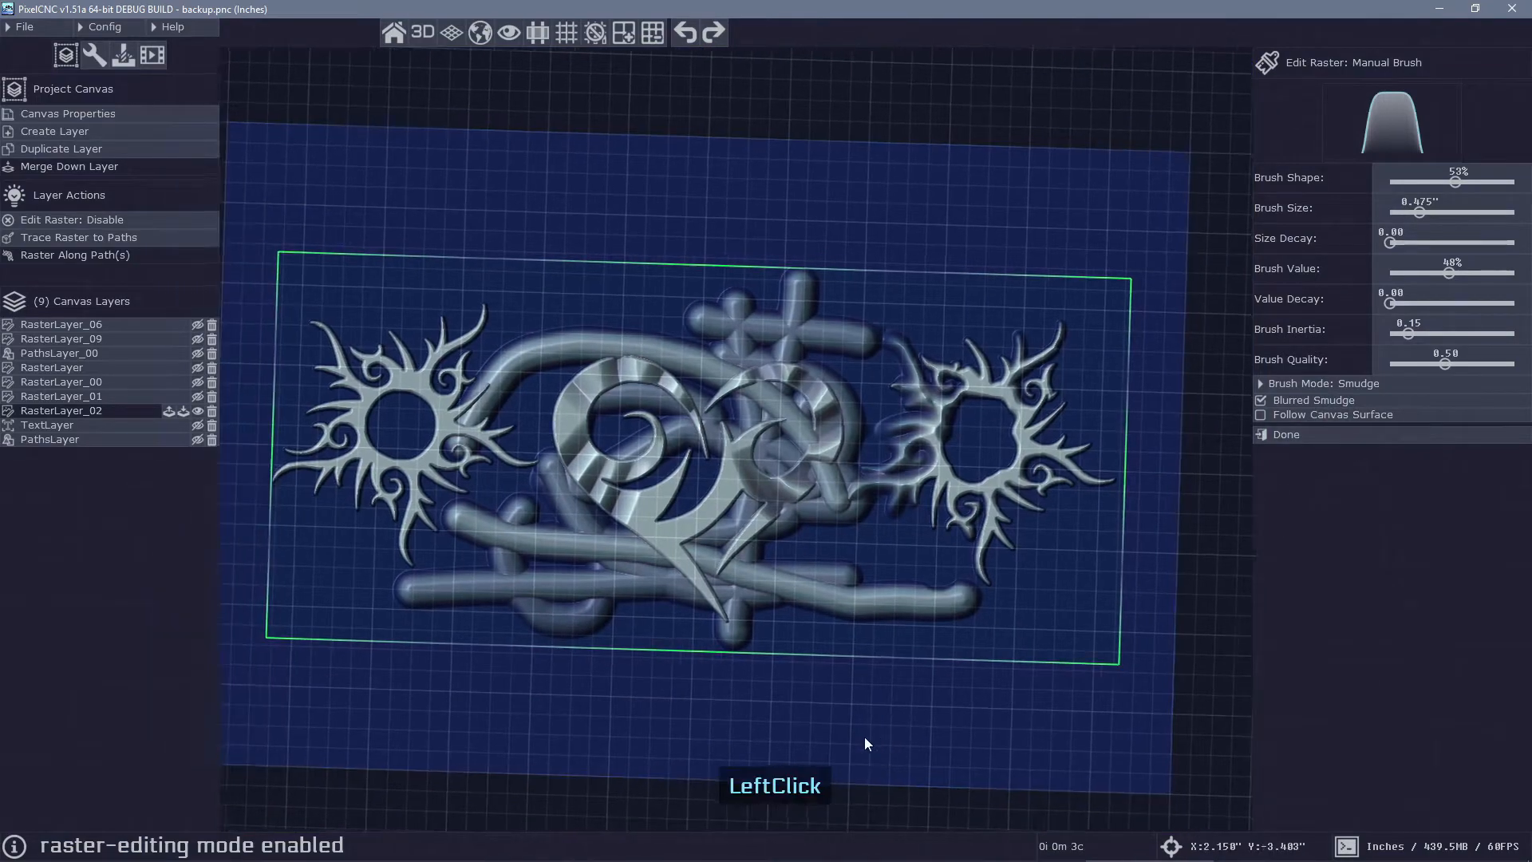
right_drag(864, 735, 1066, 712)
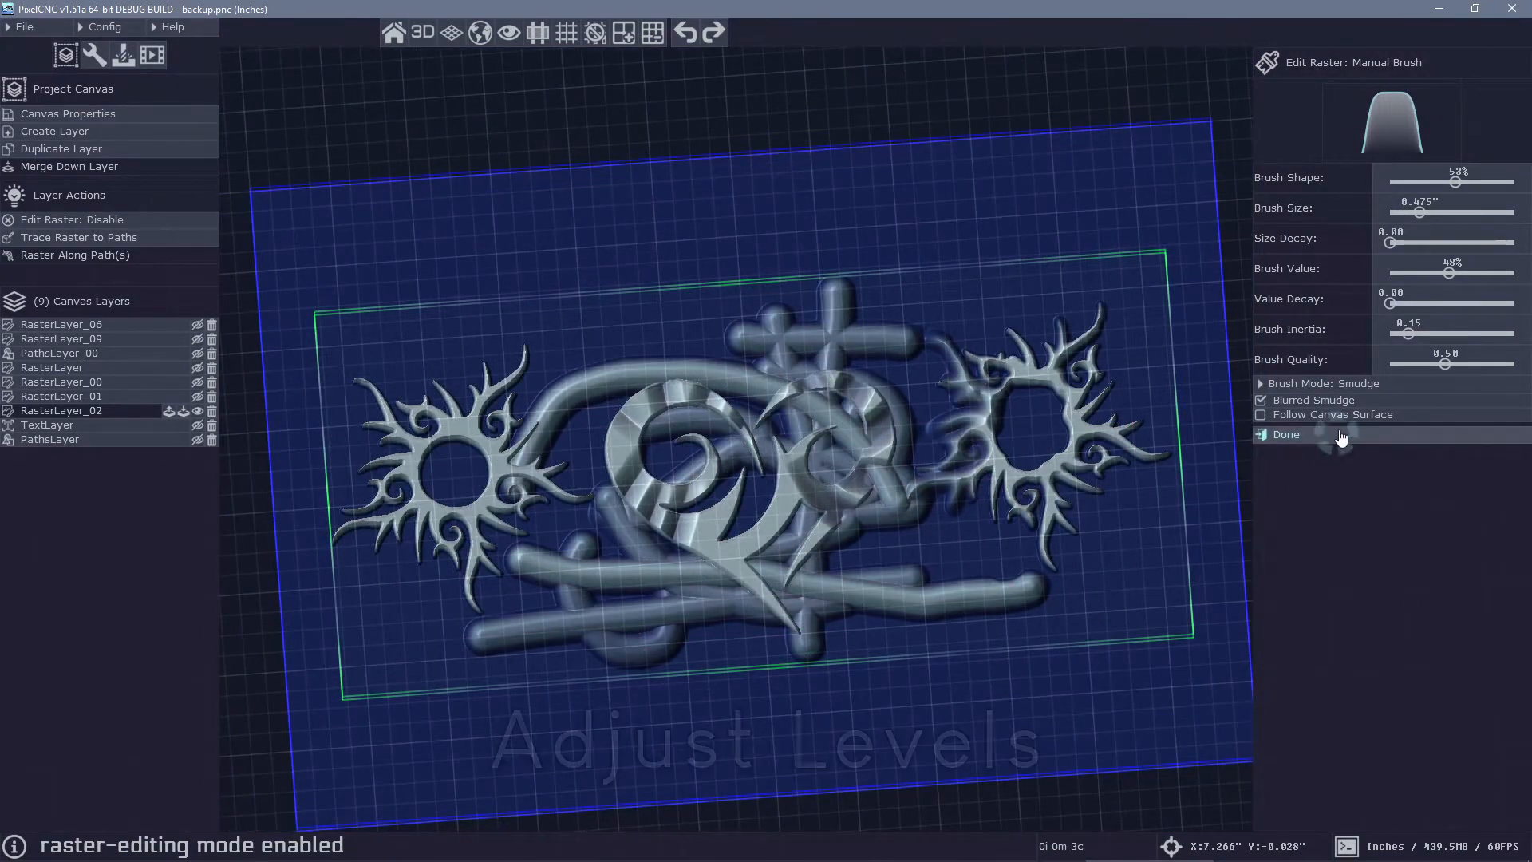
click(1340, 435)
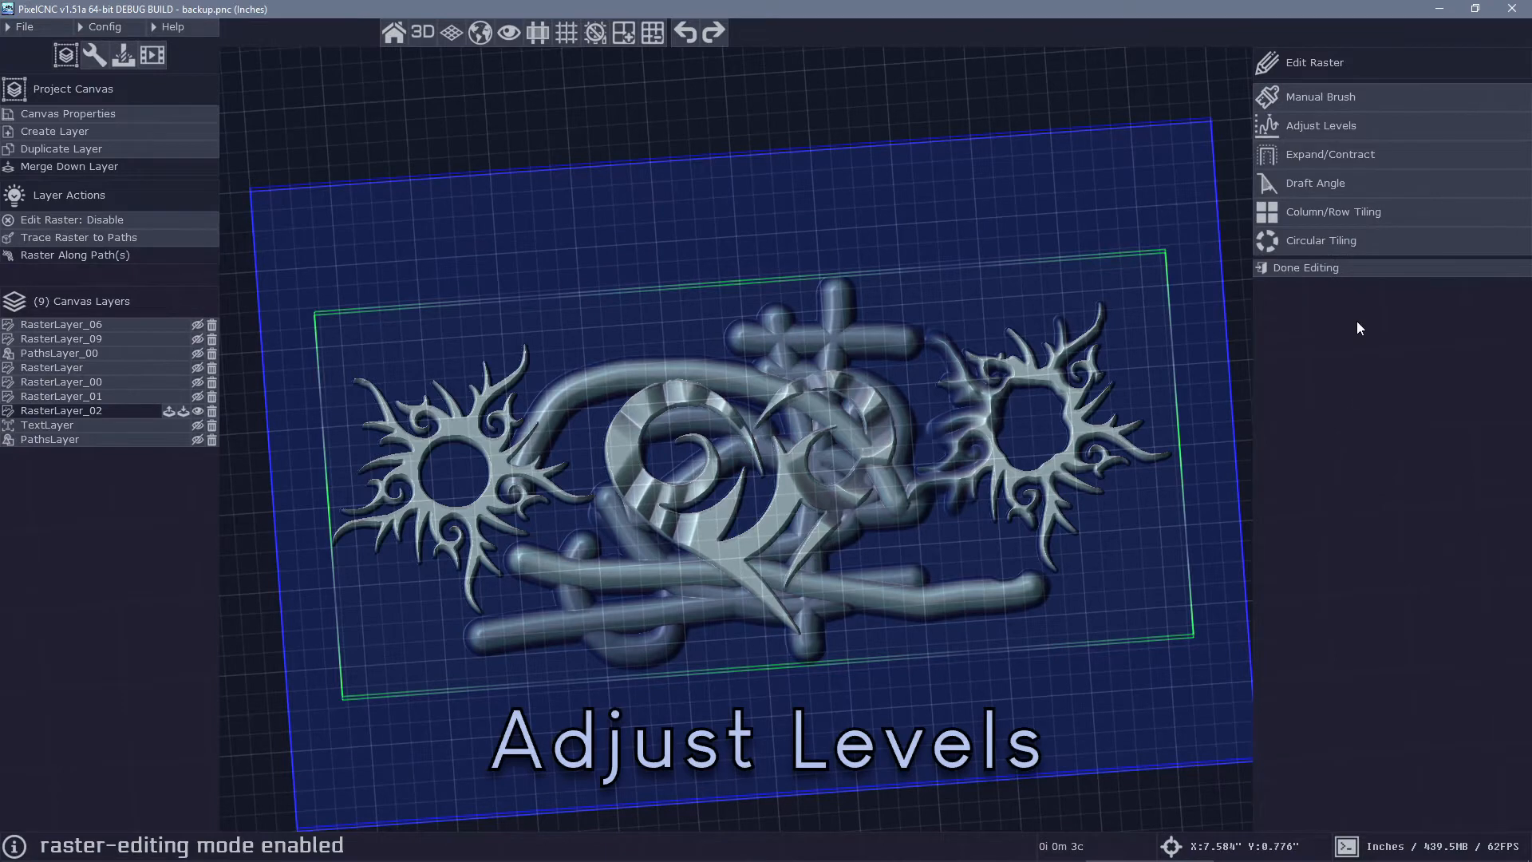
Open Adjust Levels for the raster layer and invert the levels graph by raising its low end to maximum and lowering its high end to minimum
click(1343, 128)
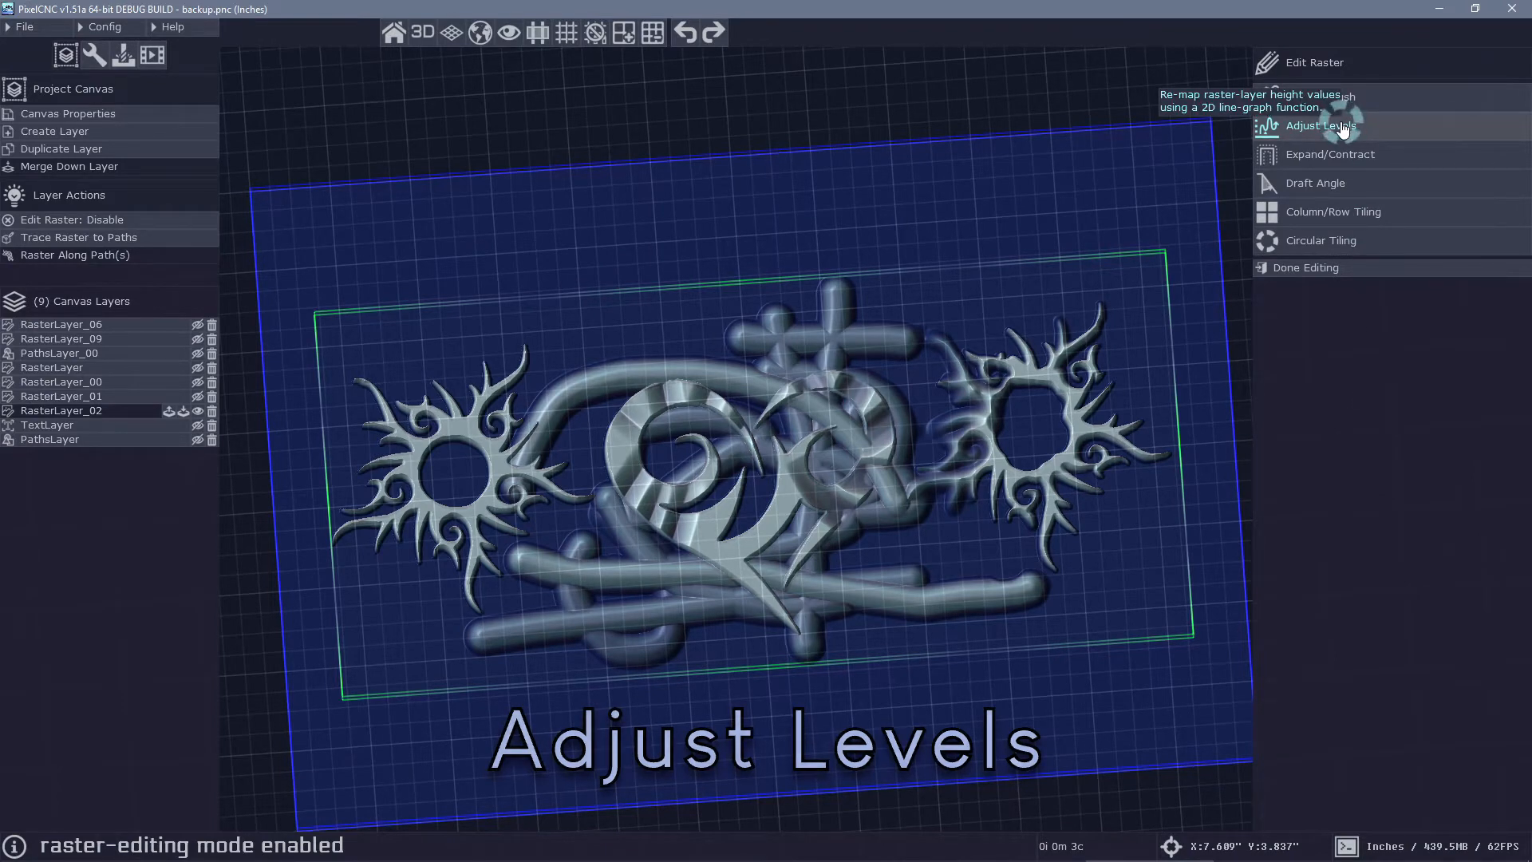
click(1343, 128)
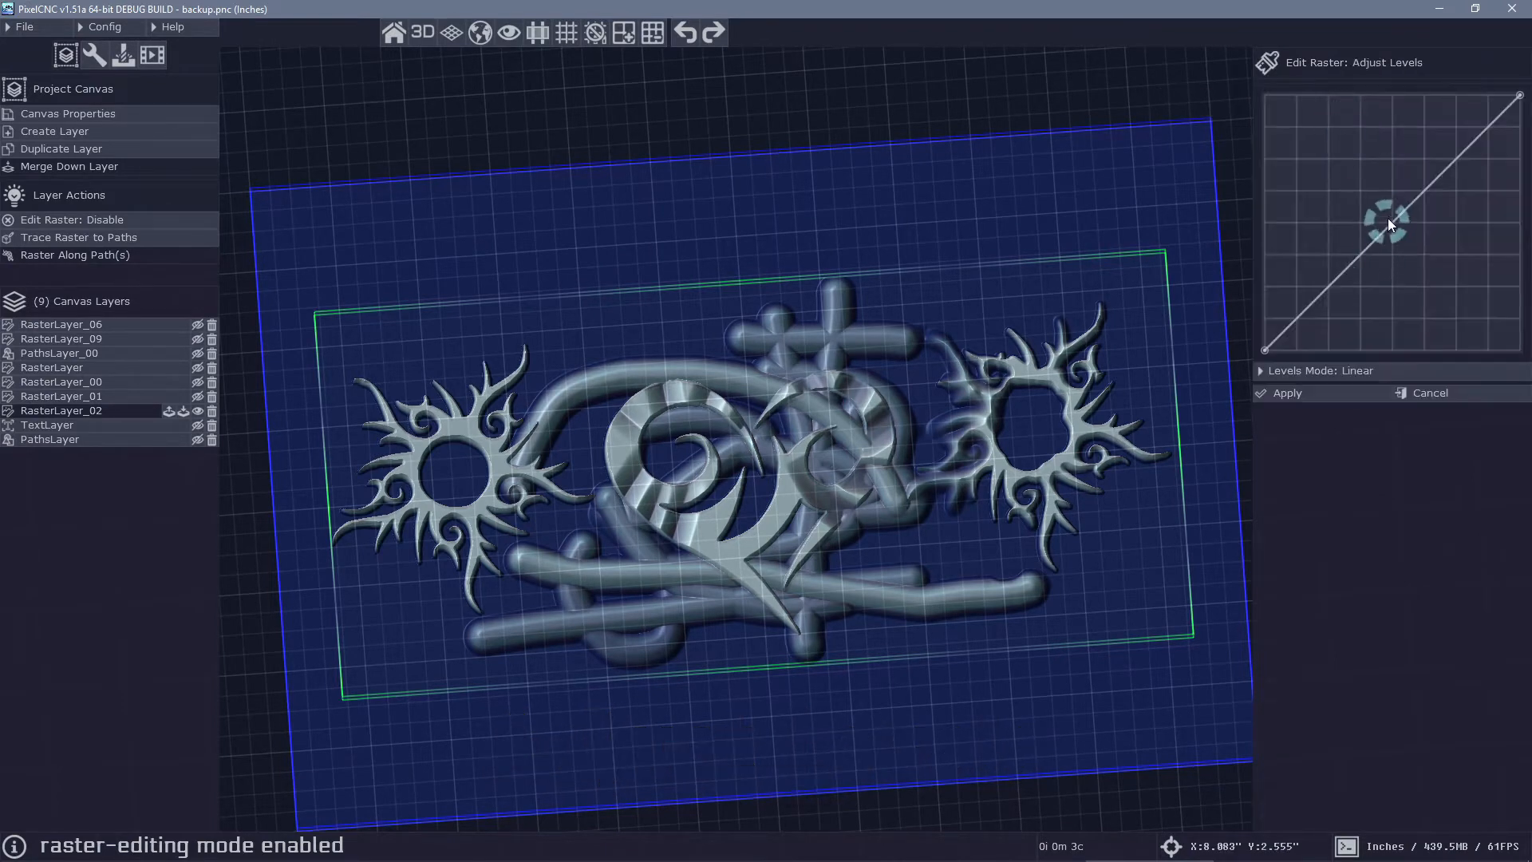
right_drag(940, 706, 919, 656)
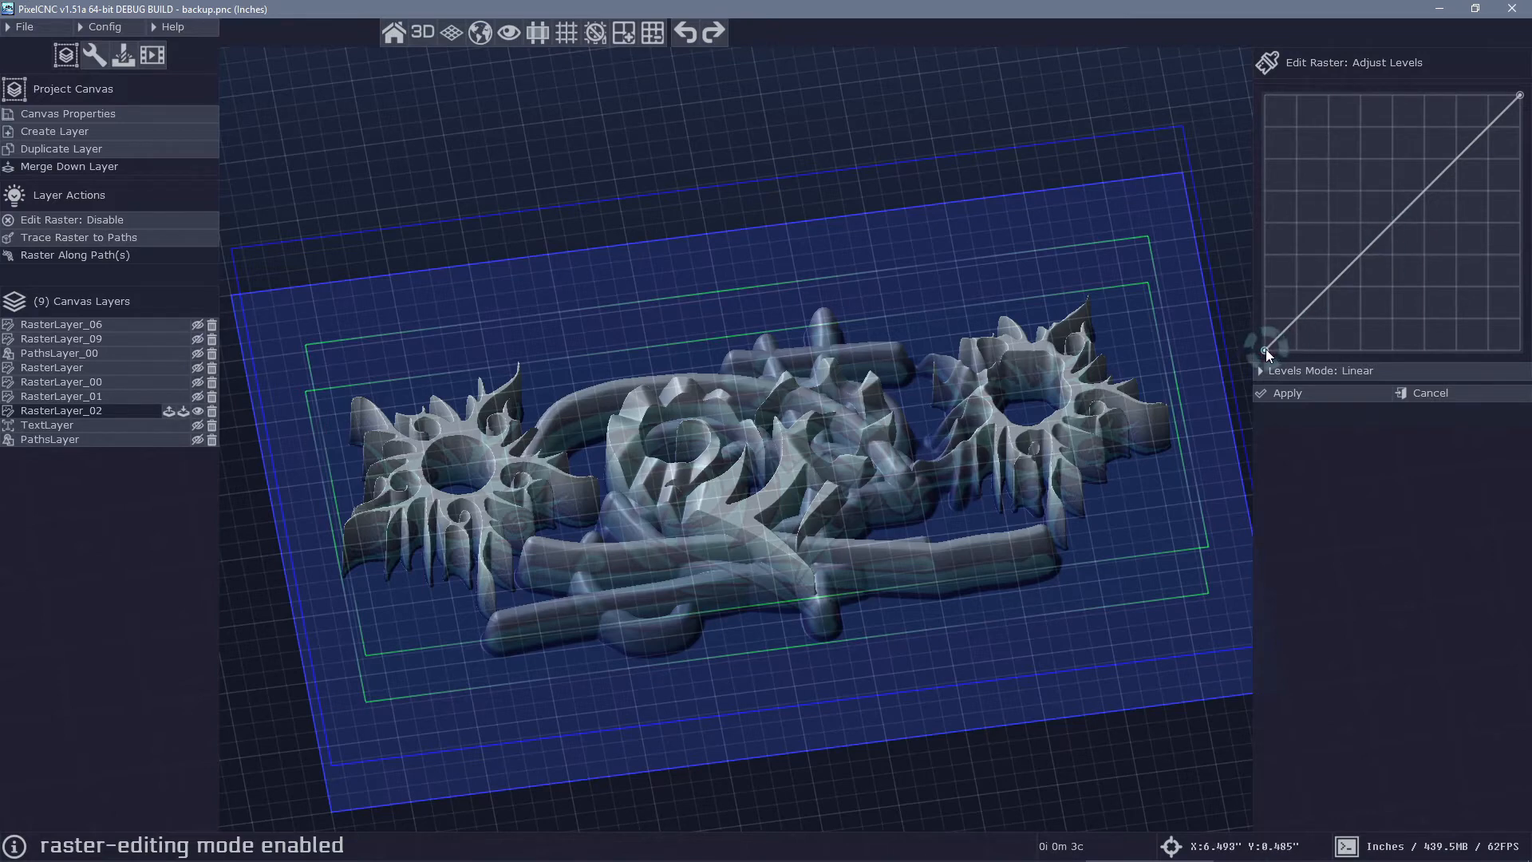
drag(1266, 350, 1181, 76)
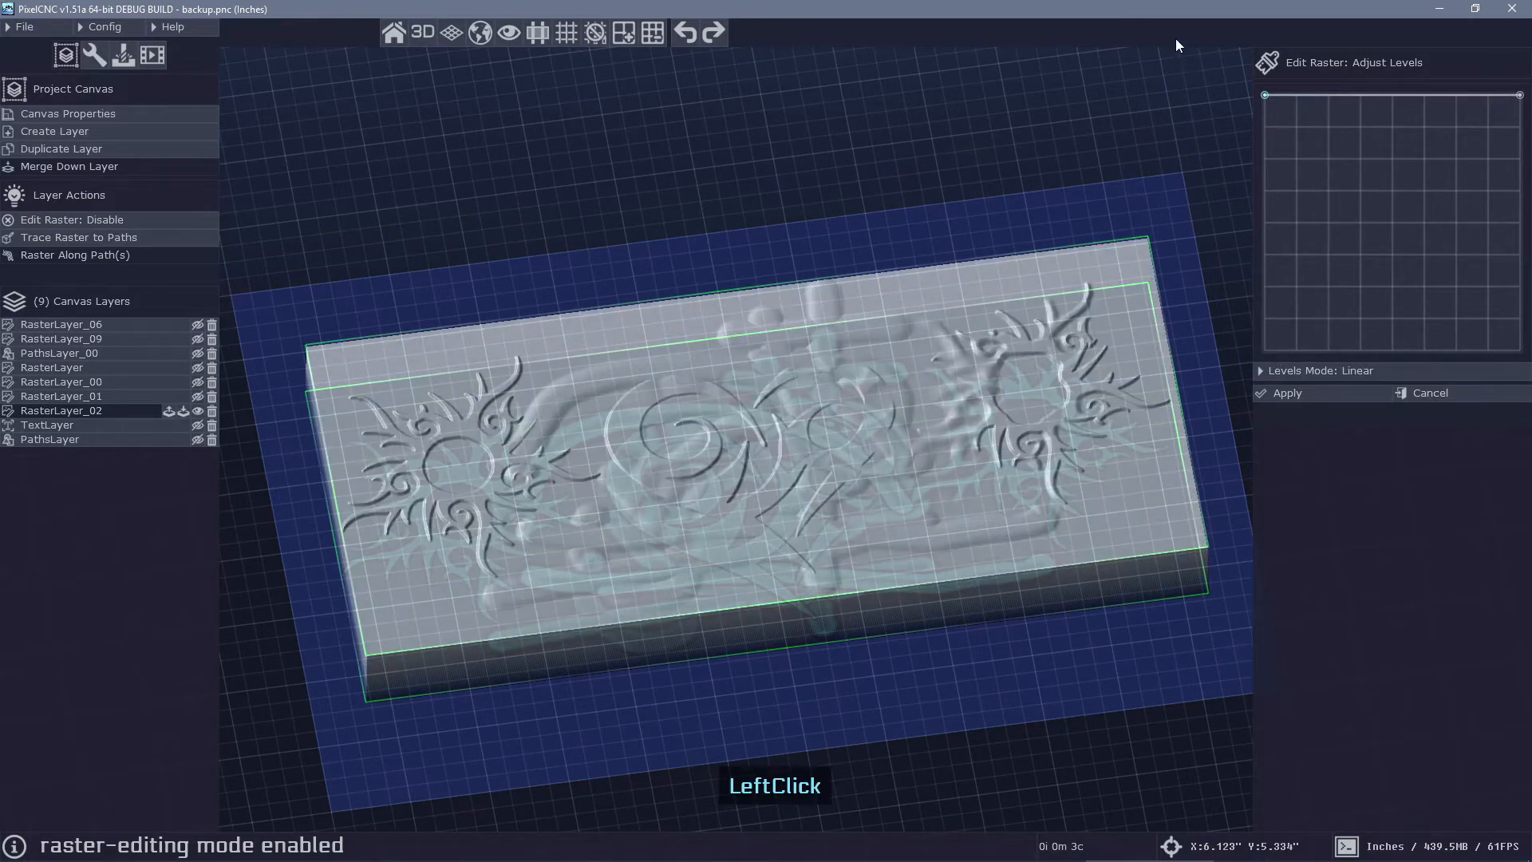
drag(1520, 97, 1520, 349)
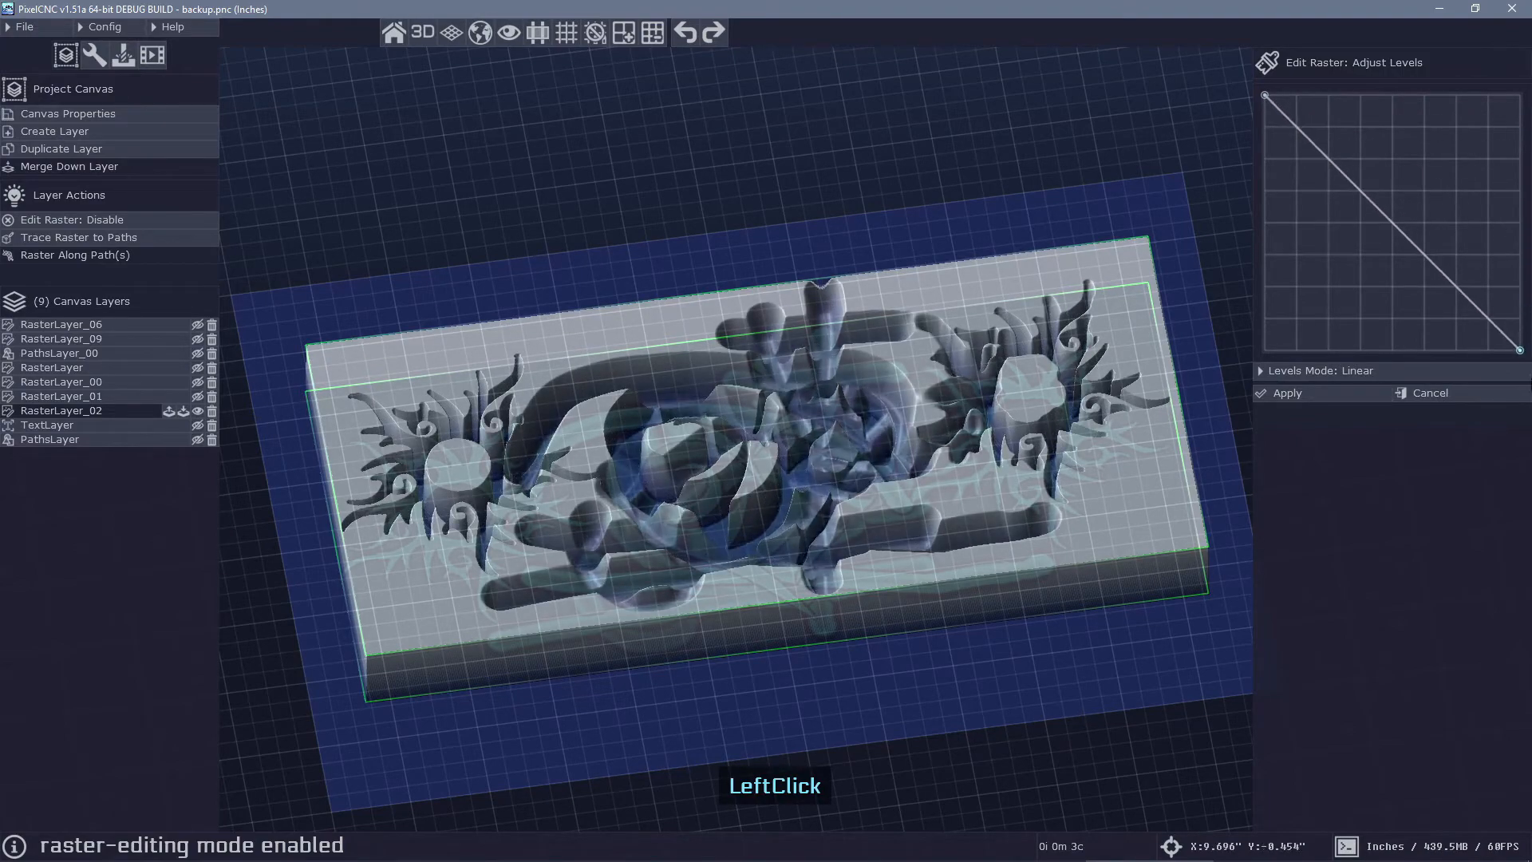
right_drag(946, 472, 969, 437)
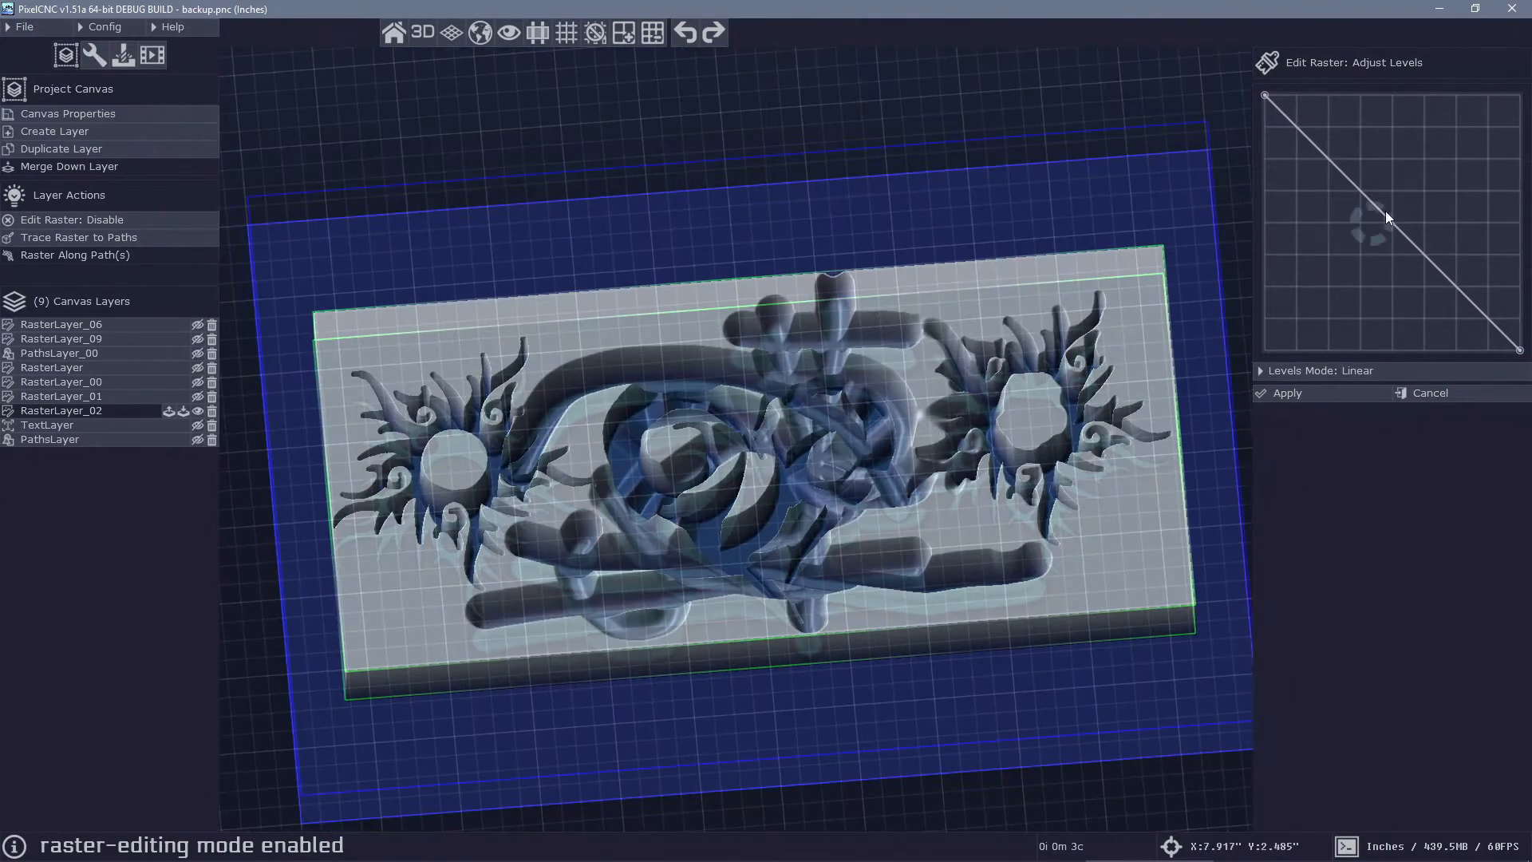
Reshape the levels graph into a V with a zero-height point at mid-range and the high end back at maximum
drag(1388, 232, 1394, 350)
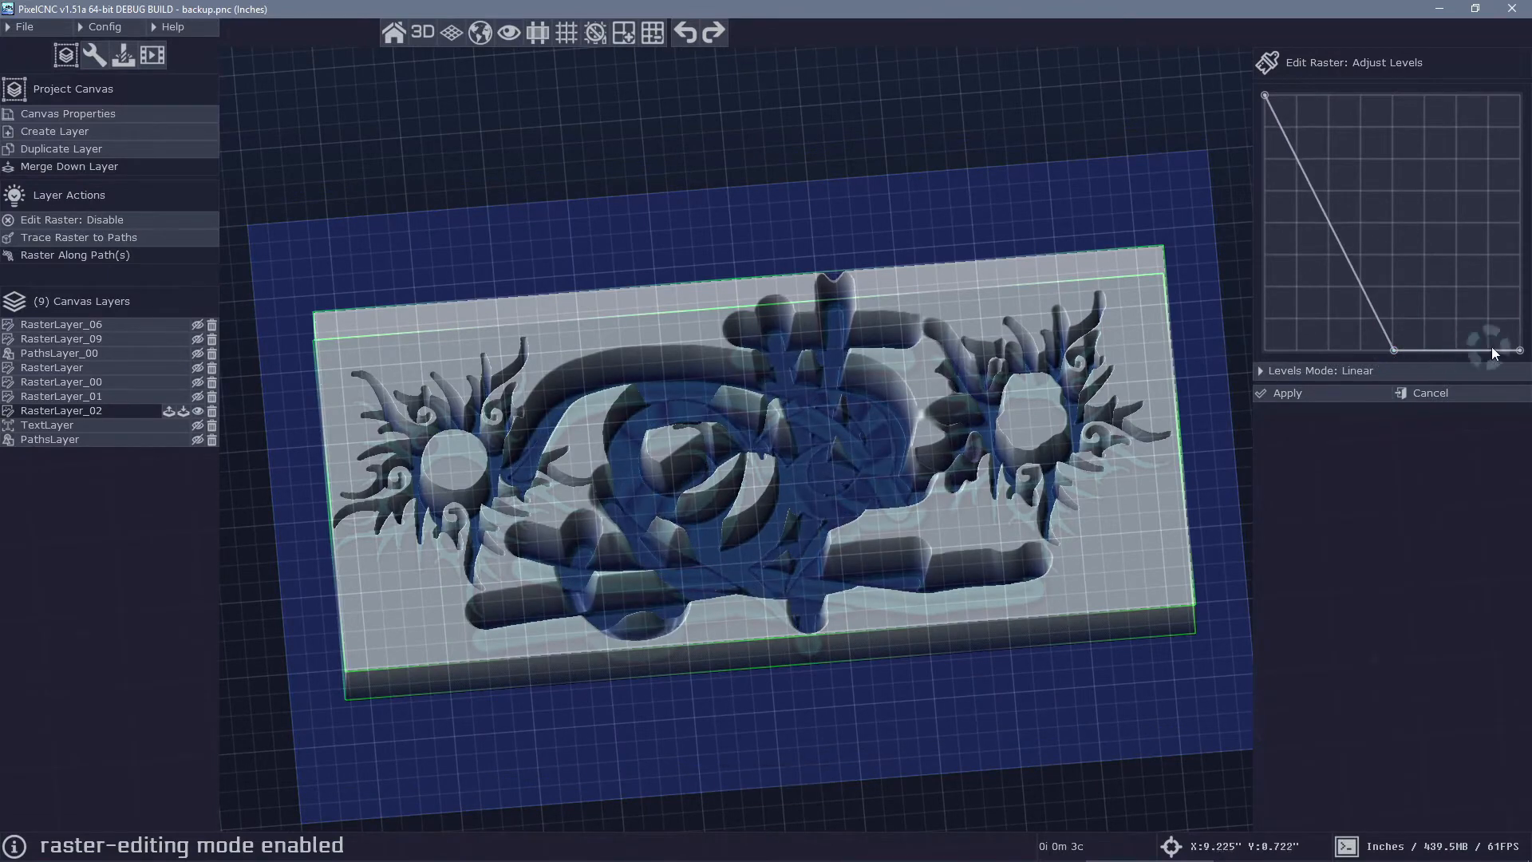
drag(1524, 352, 1520, 95)
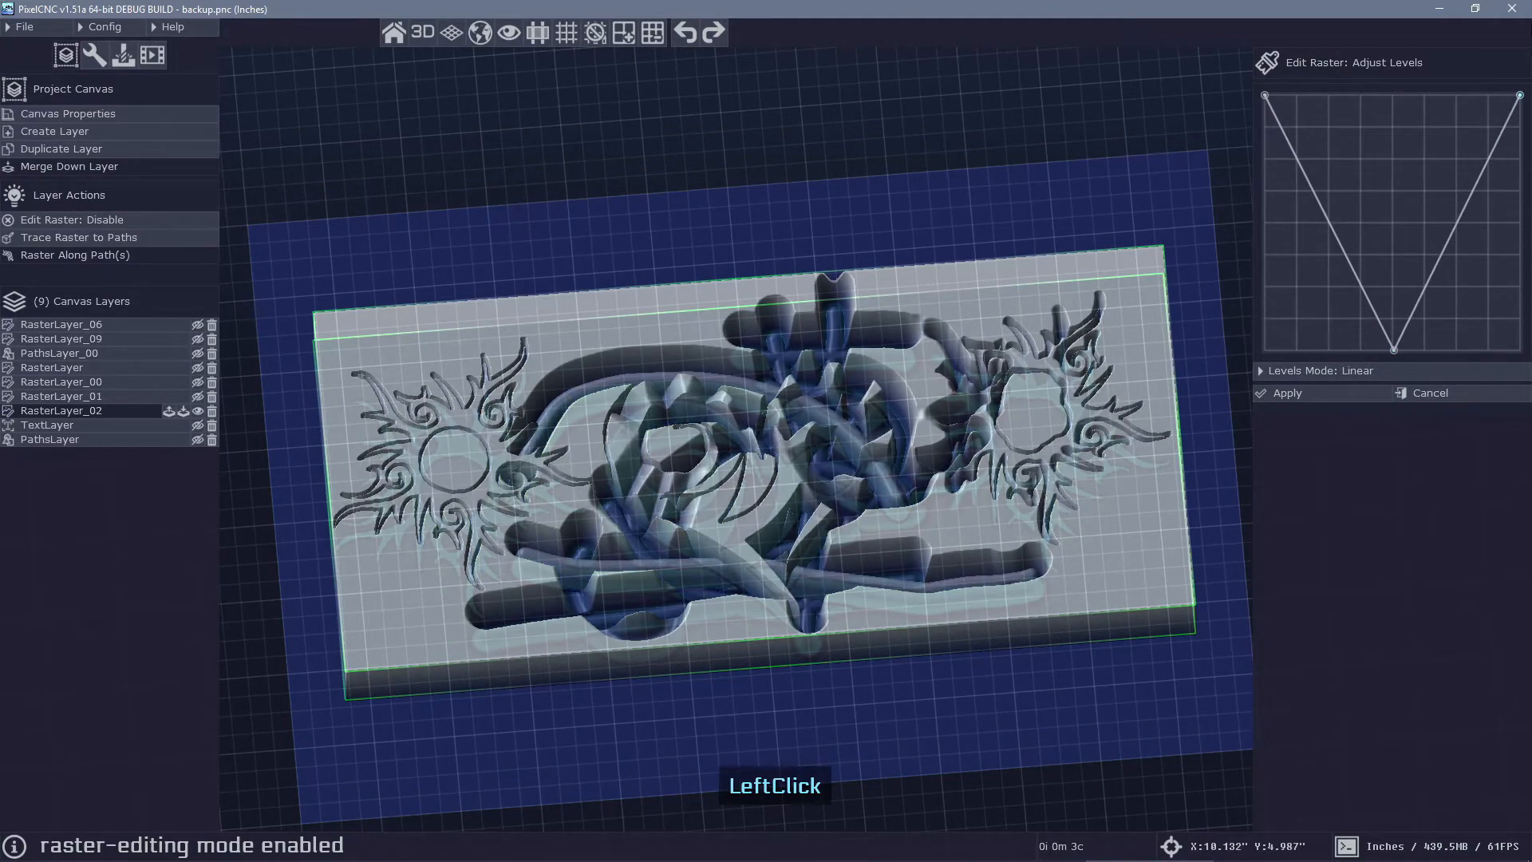
right_drag(918, 401, 882, 438)
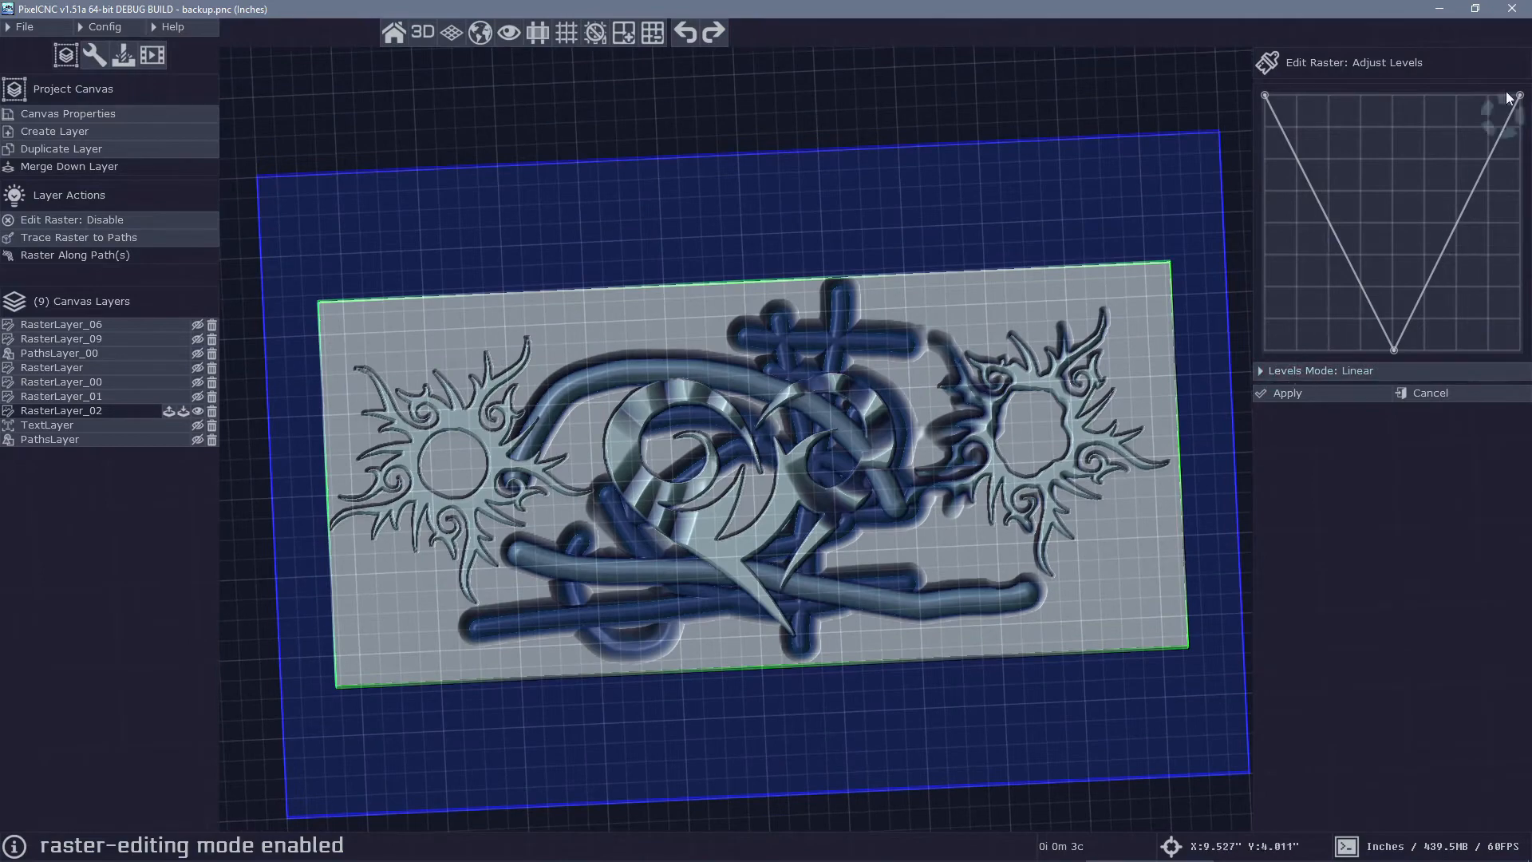
right_drag(602, 634, 610, 572)
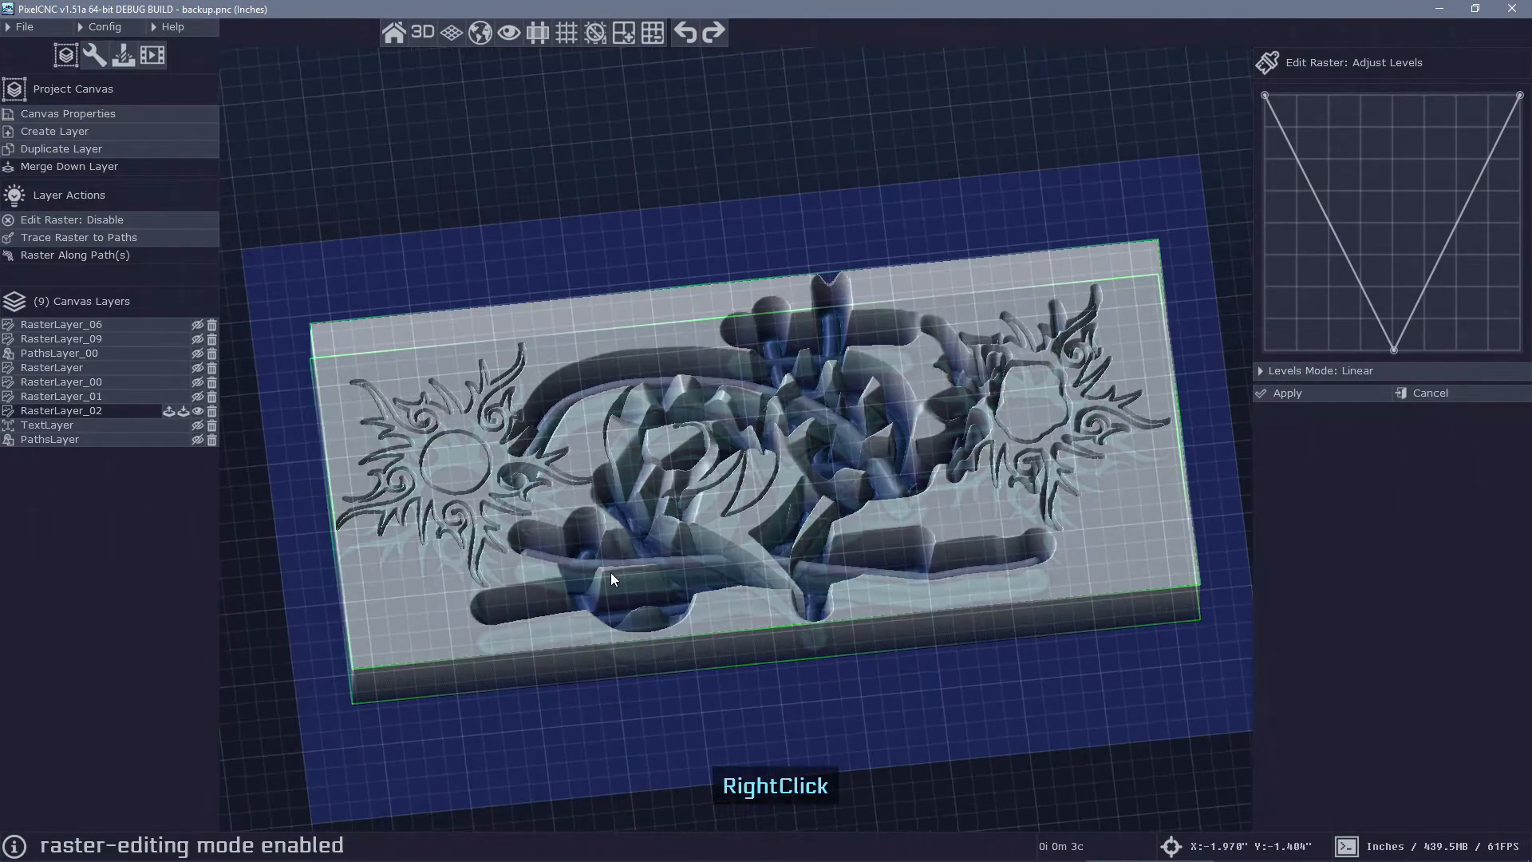
Add a graph point on each side of the V's dip, lower the low end to zero, and cancel the levels adjustment
click(1298, 403)
drag(1324, 204, 1361, 181)
mouse_move(1444, 243)
mouse_down()
mouse_move(1484, 344)
mouse_move(1443, 272)
mouse_up()
drag(1264, 95, 1200, 409)
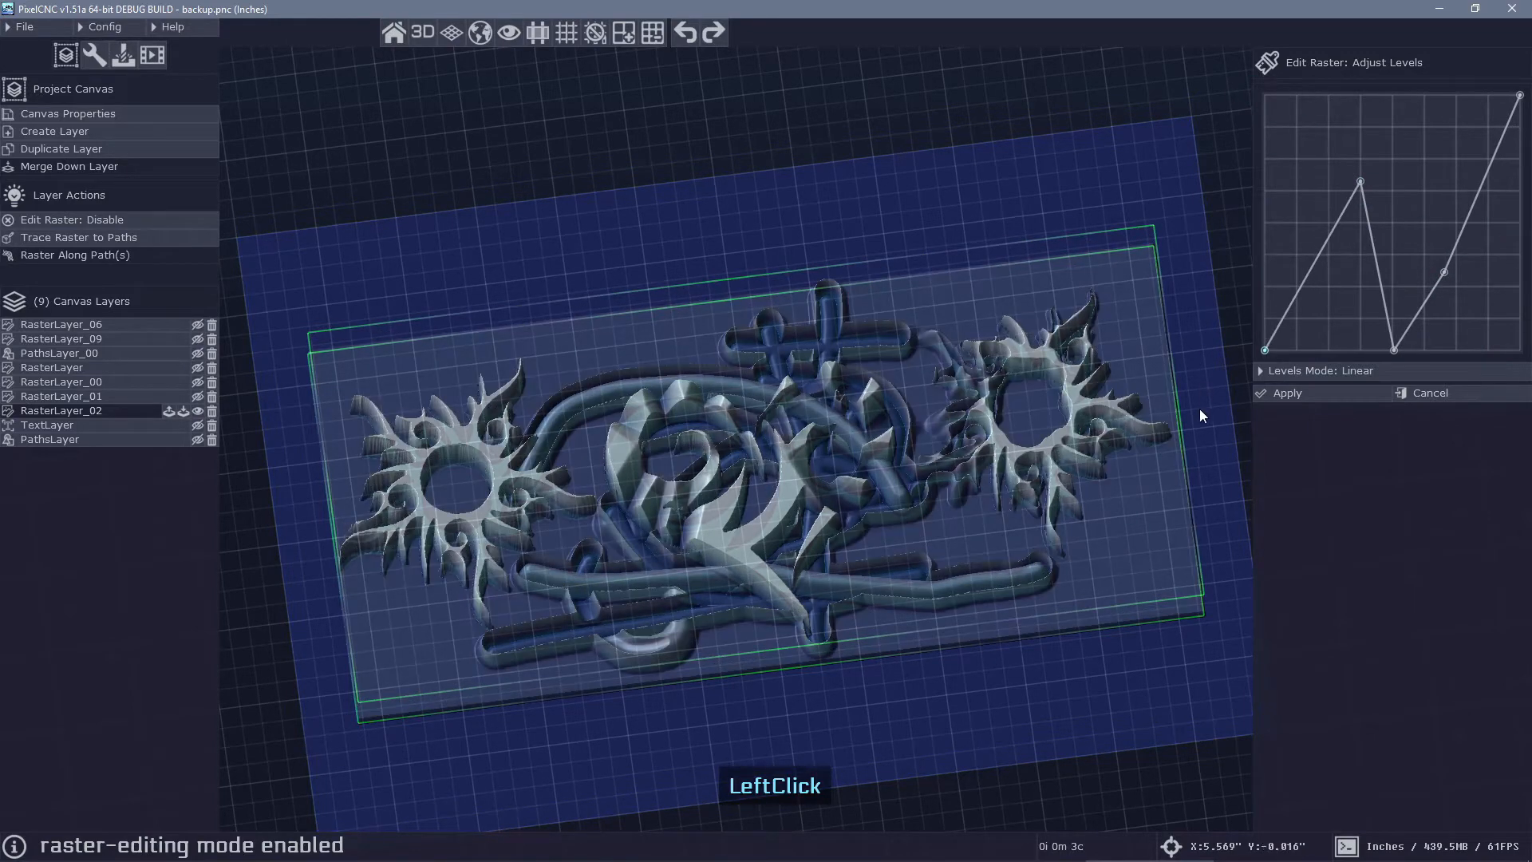
right_drag(648, 555, 656, 483)
click(1408, 402)
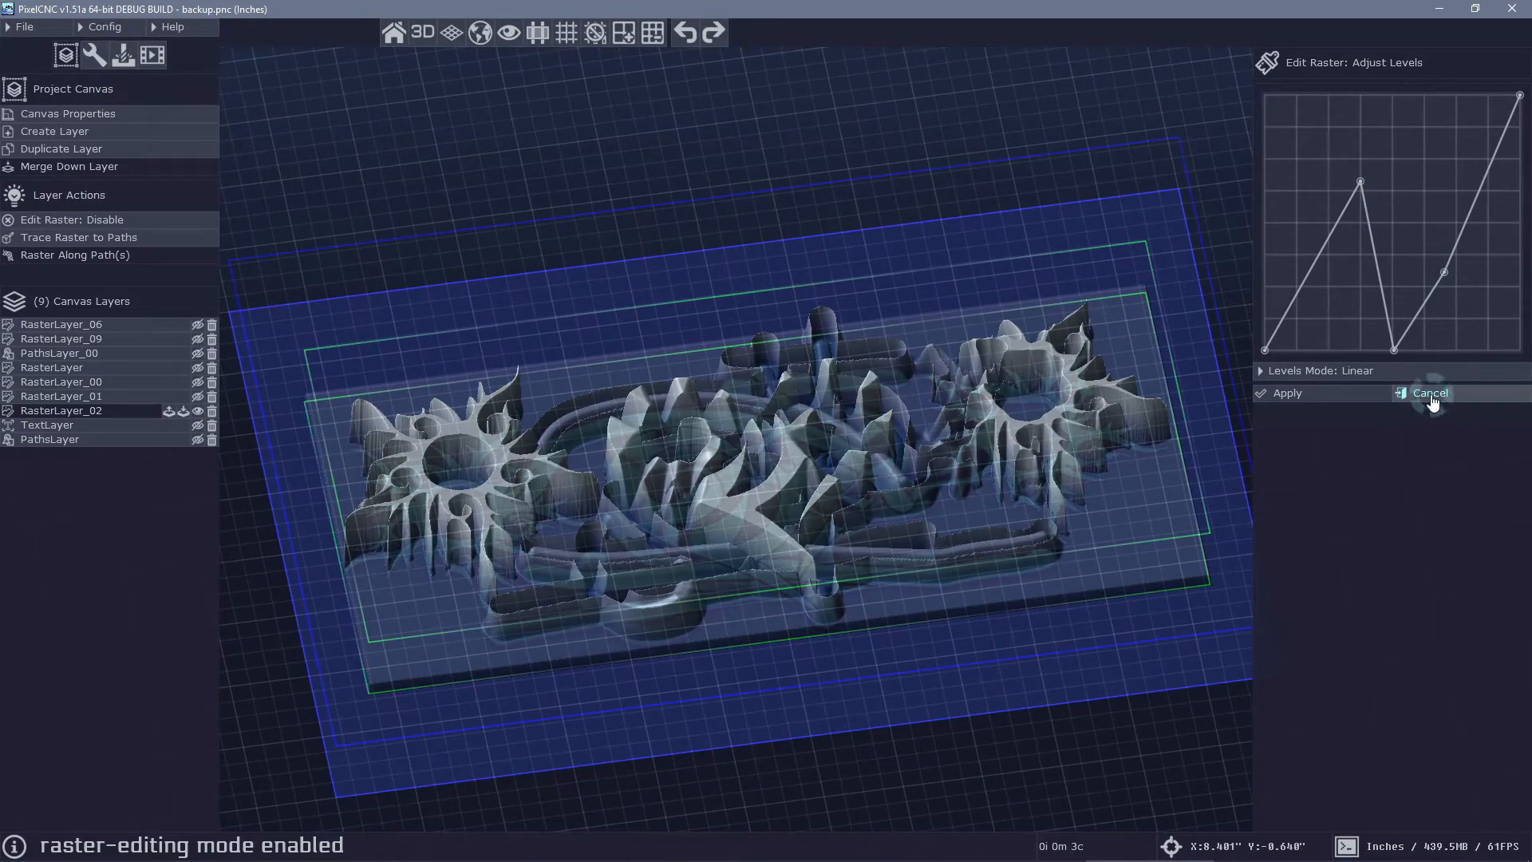
Add a raised point and a shallow dip to the linear levels graph of RasterLayer_03
middle_drag(871, 549, 927, 333)
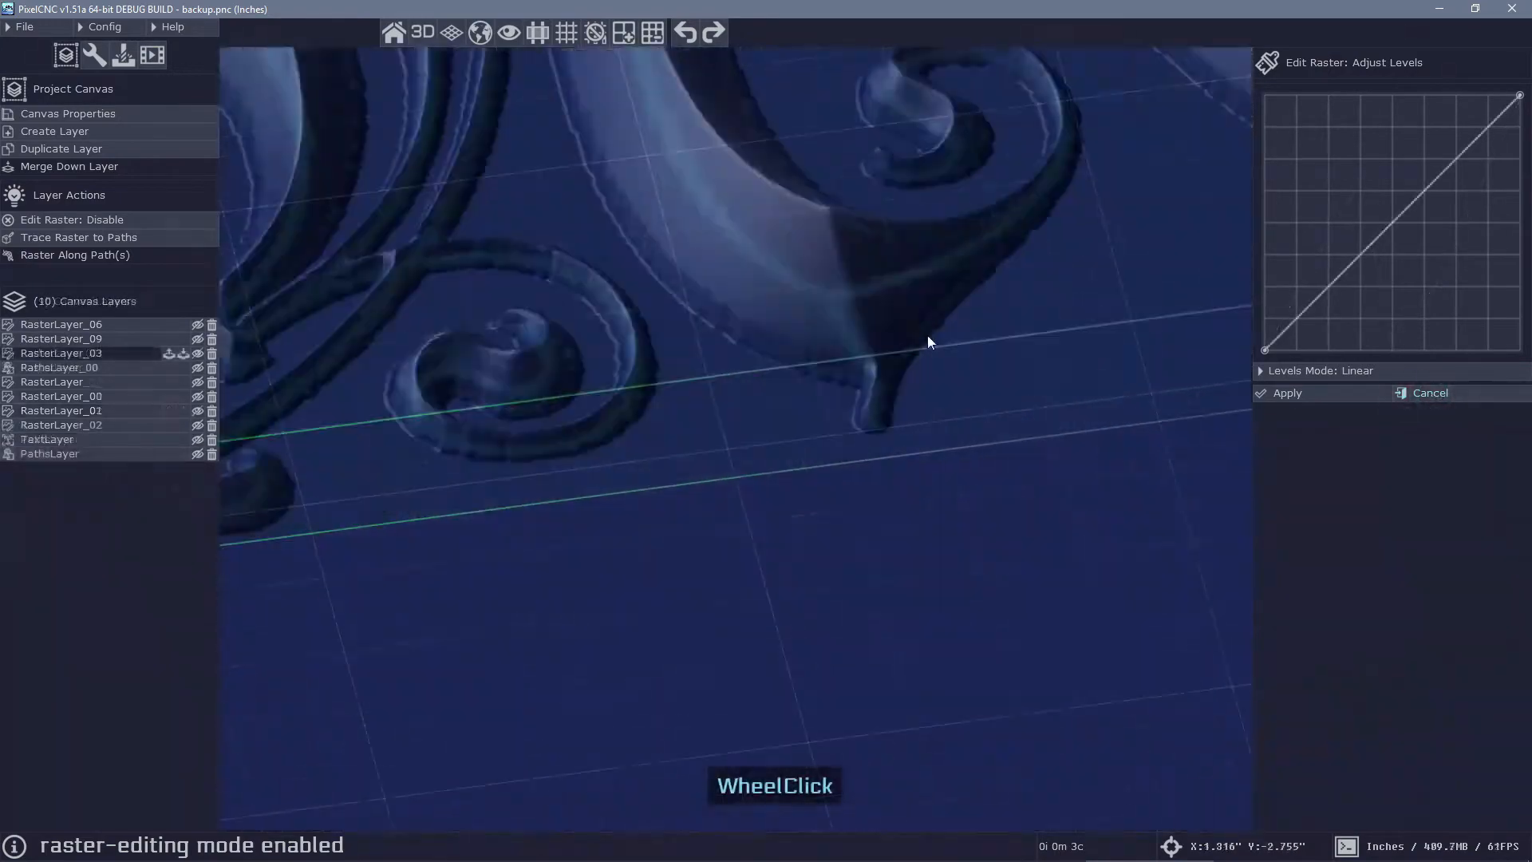
drag(928, 334, 961, 582)
right_drag(960, 583, 843, 437)
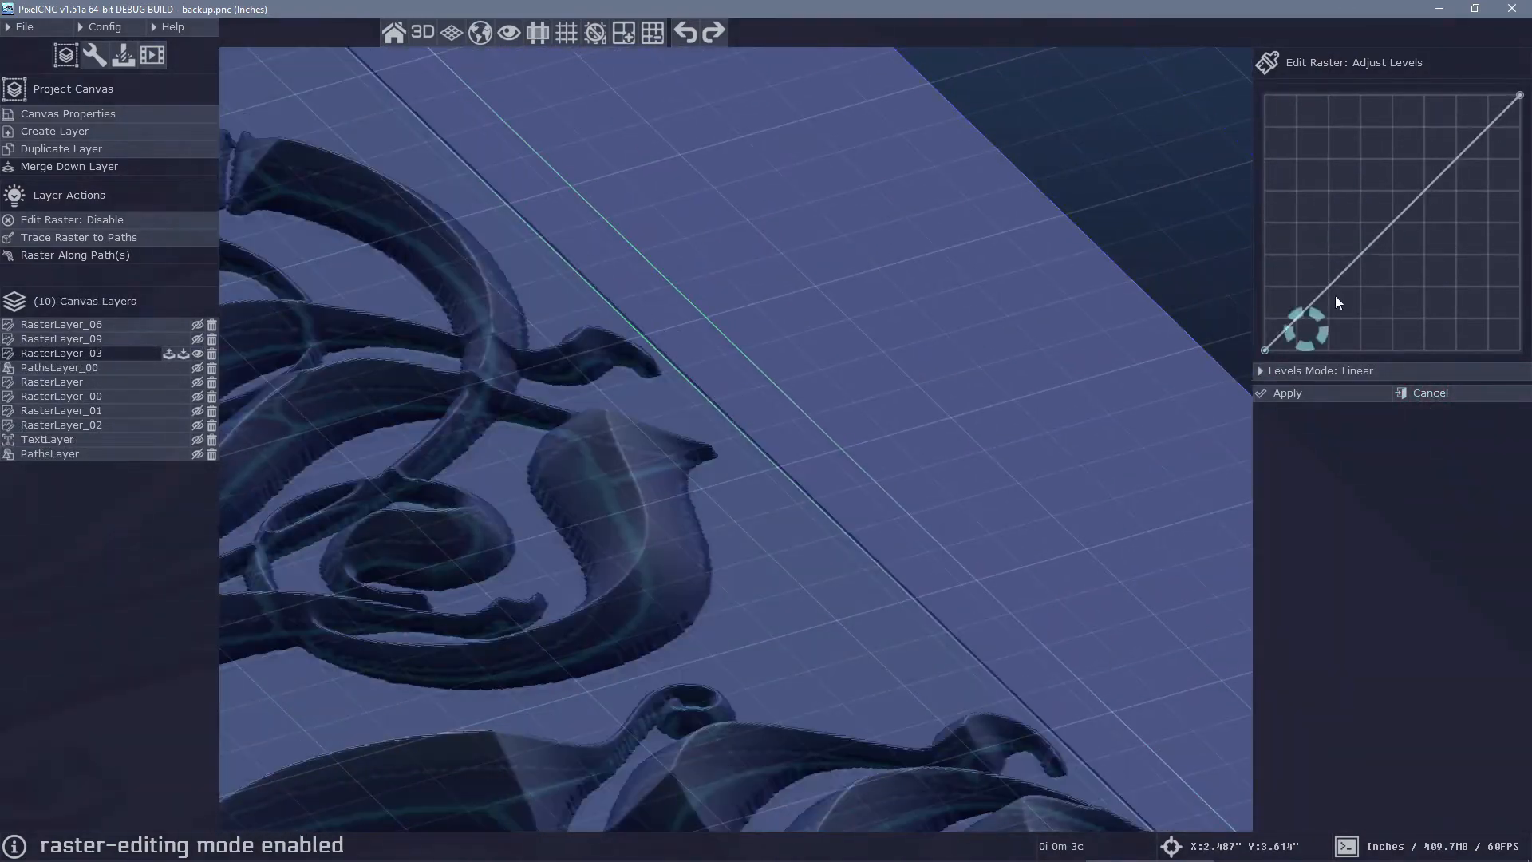
drag(1337, 281, 1341, 160)
drag(1428, 132, 1415, 198)
middle_drag(670, 391, 657, 469)
right_drag(656, 469, 924, 473)
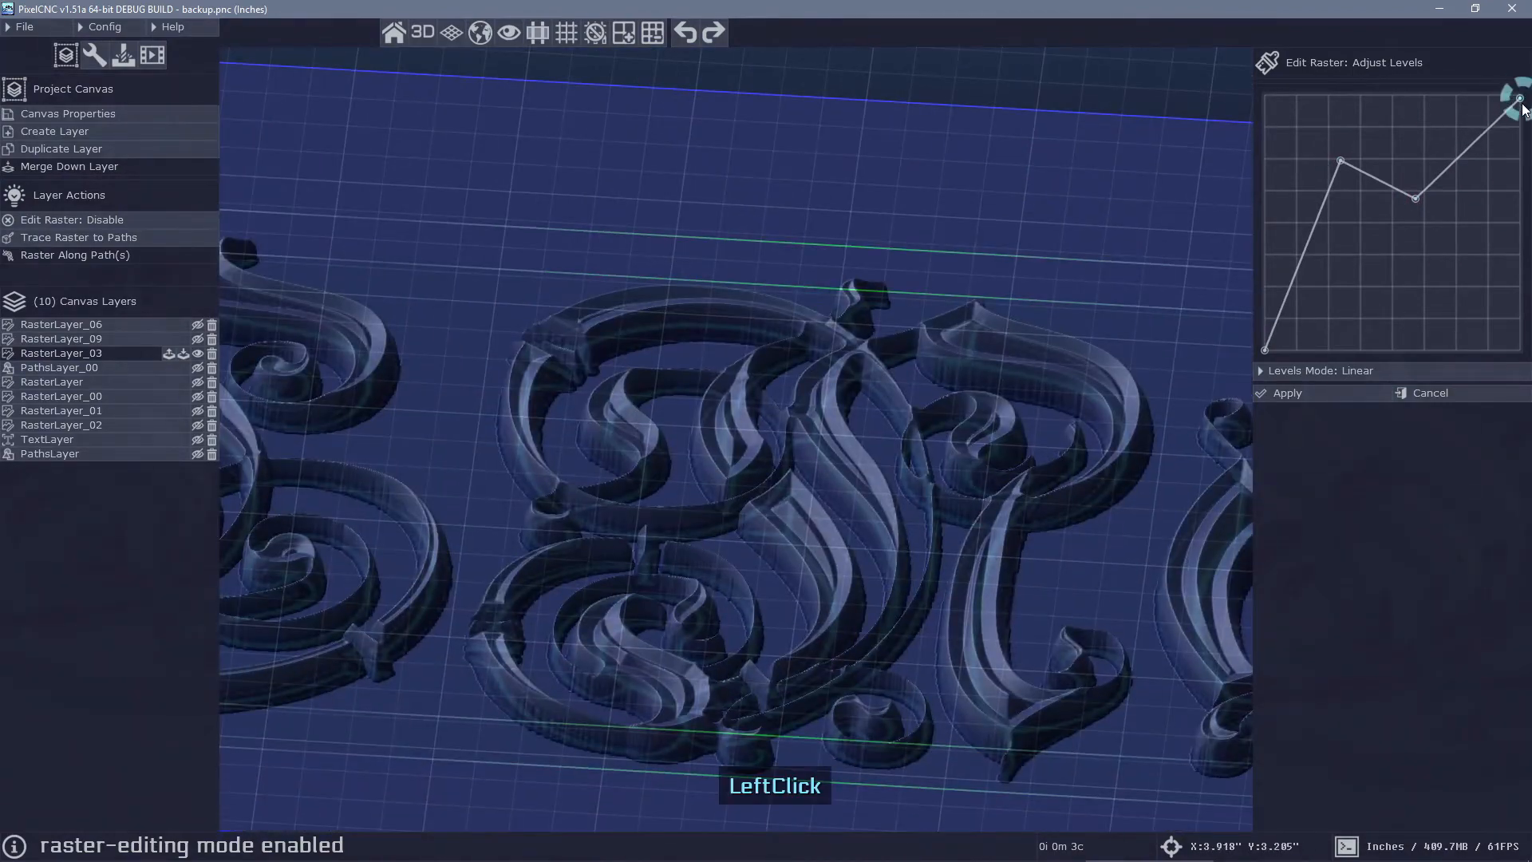
Lower the high end of the levels graph close to minimum and add a sharp peak just after the dip
drag(1522, 104, 1520, 304)
drag(1457, 228, 1419, 138)
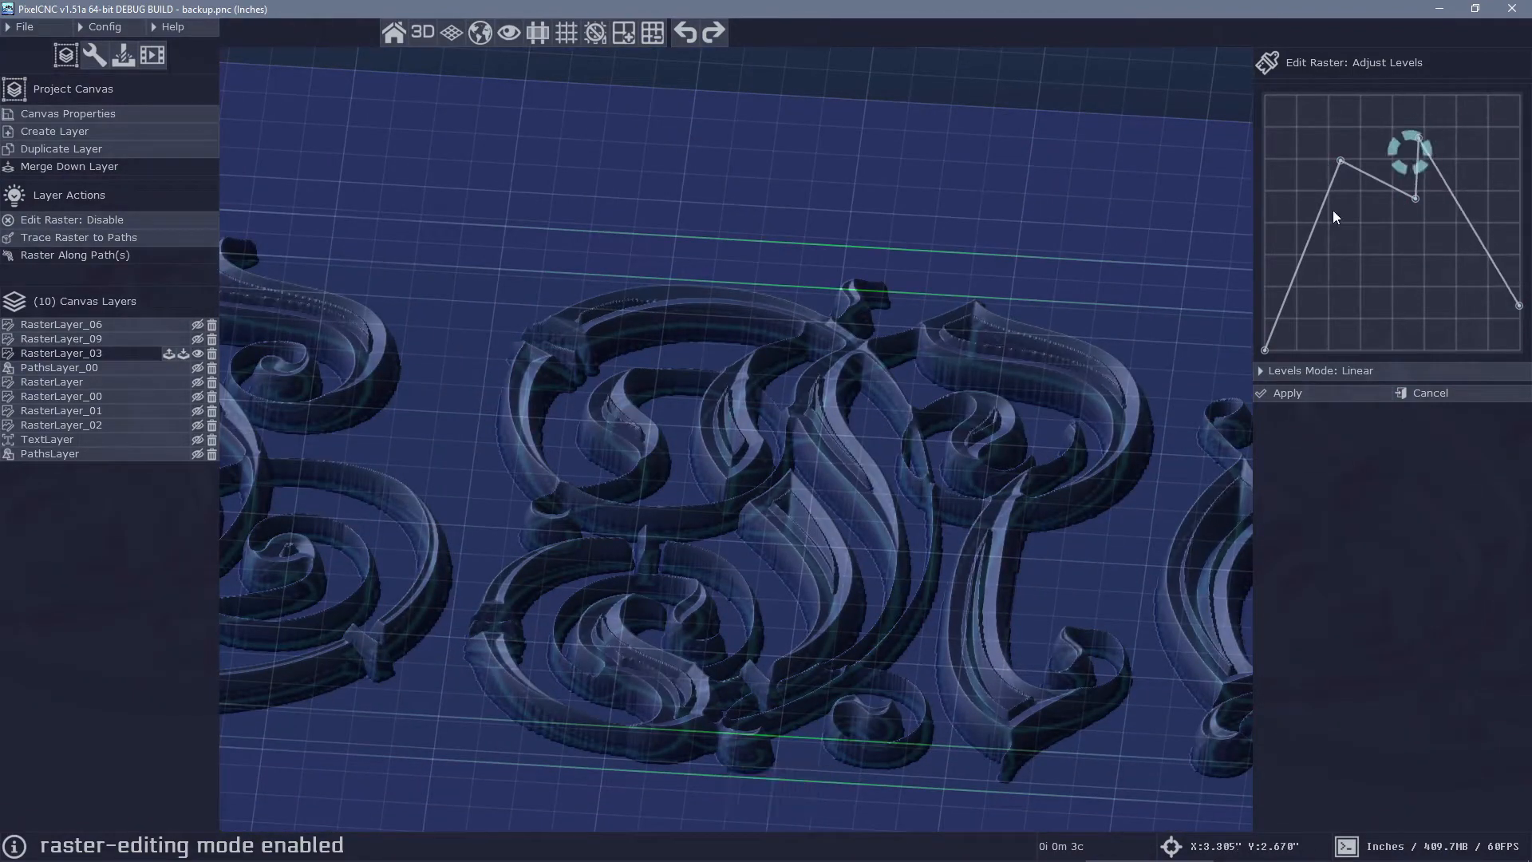
drag(1237, 444, 790, 464)
right_drag(1129, 399, 1227, 426)
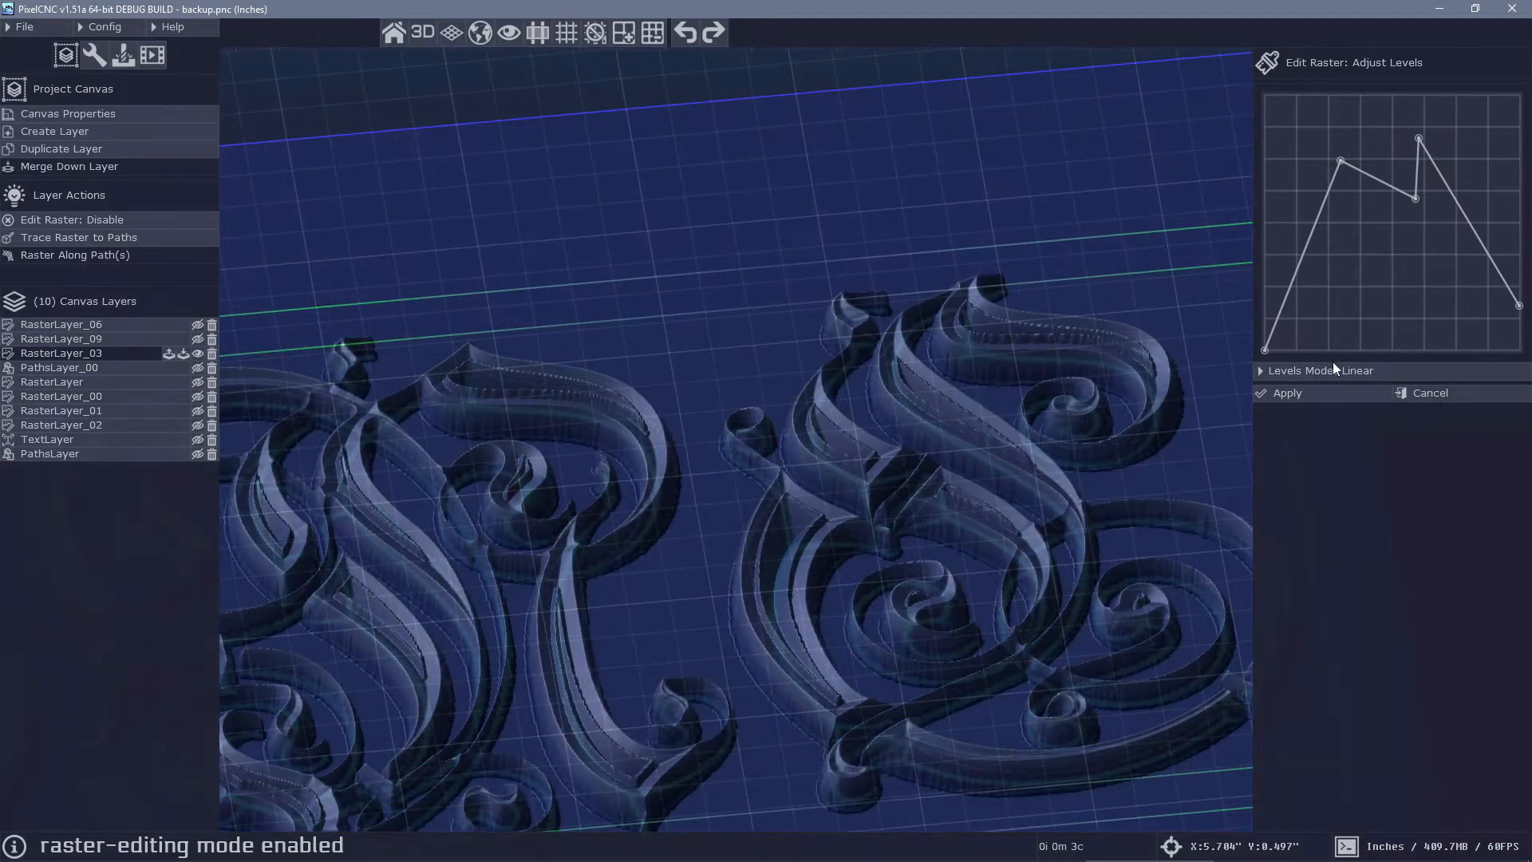
Switch the levels mode to Smoothstep and add a graph point close to the low end for a steep initial rise
click(1342, 371)
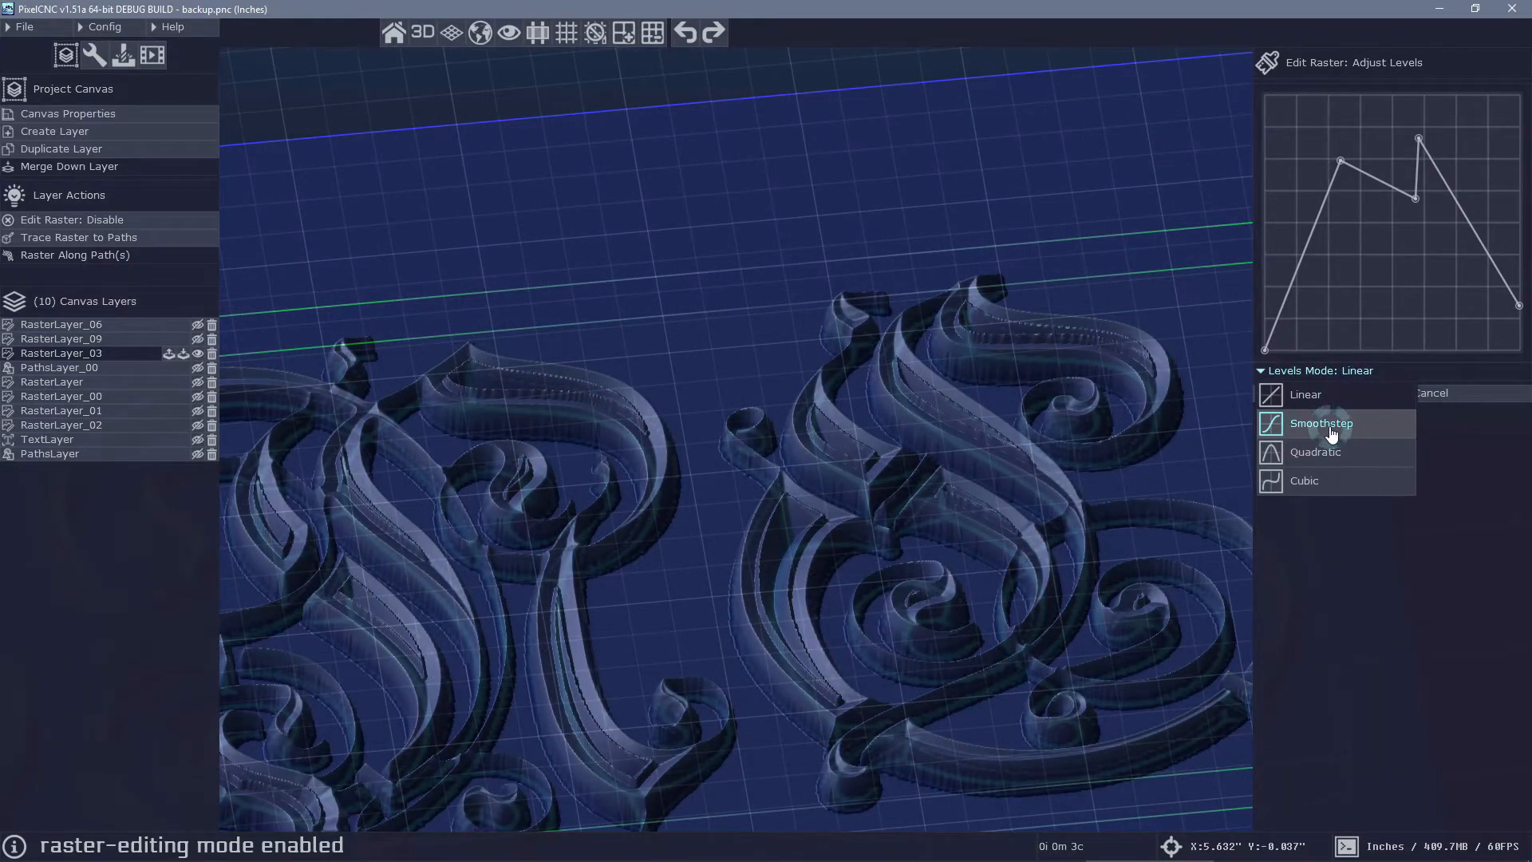
click(1332, 428)
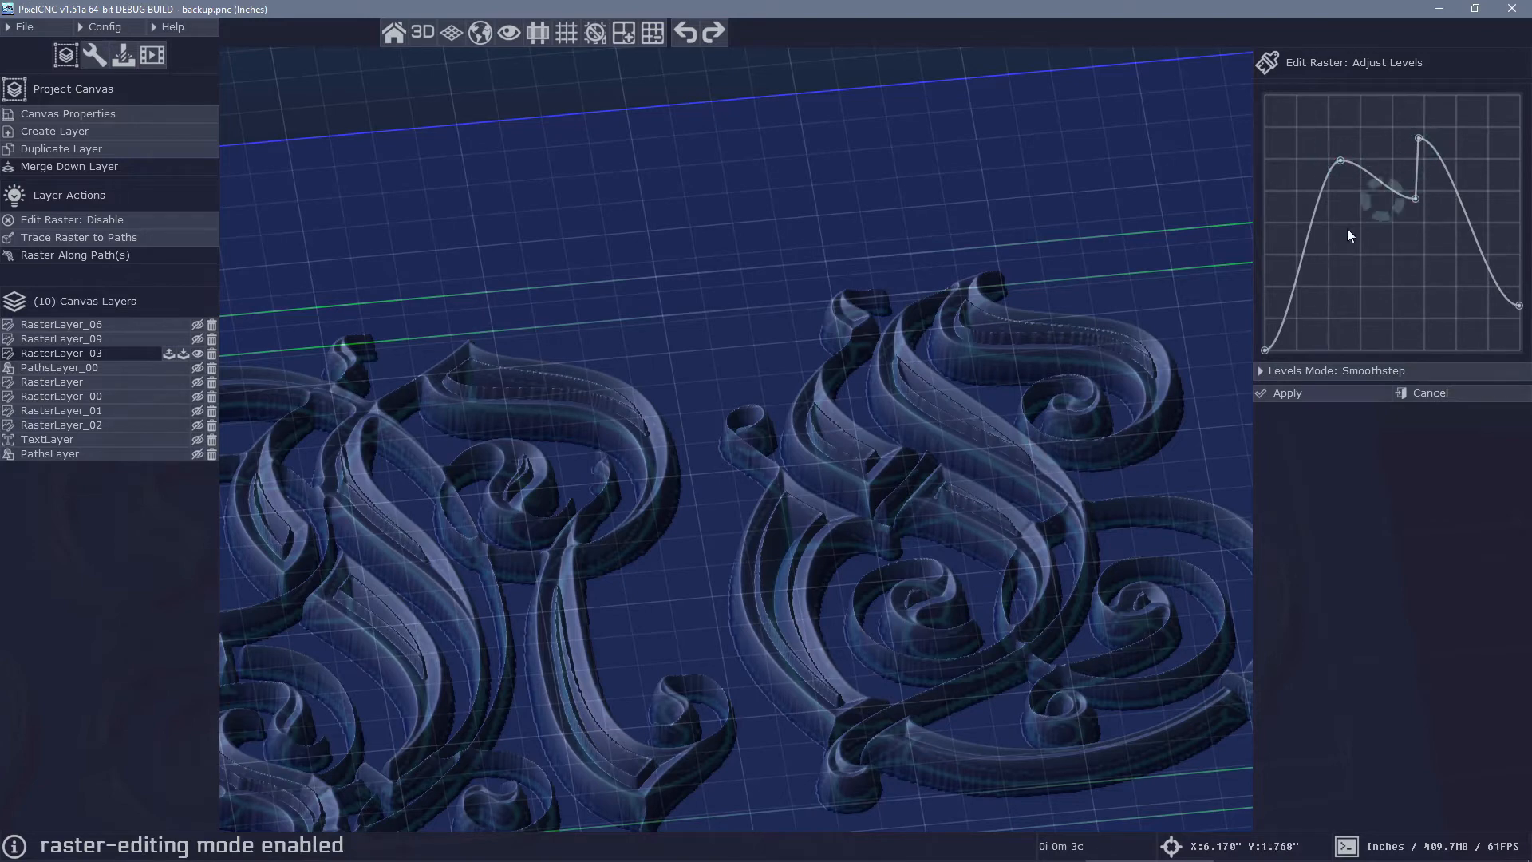
drag(1299, 257, 1291, 137)
drag(1291, 138, 1281, 259)
scroll(958, 391, up, 4)
right_drag(957, 391, 831, 371)
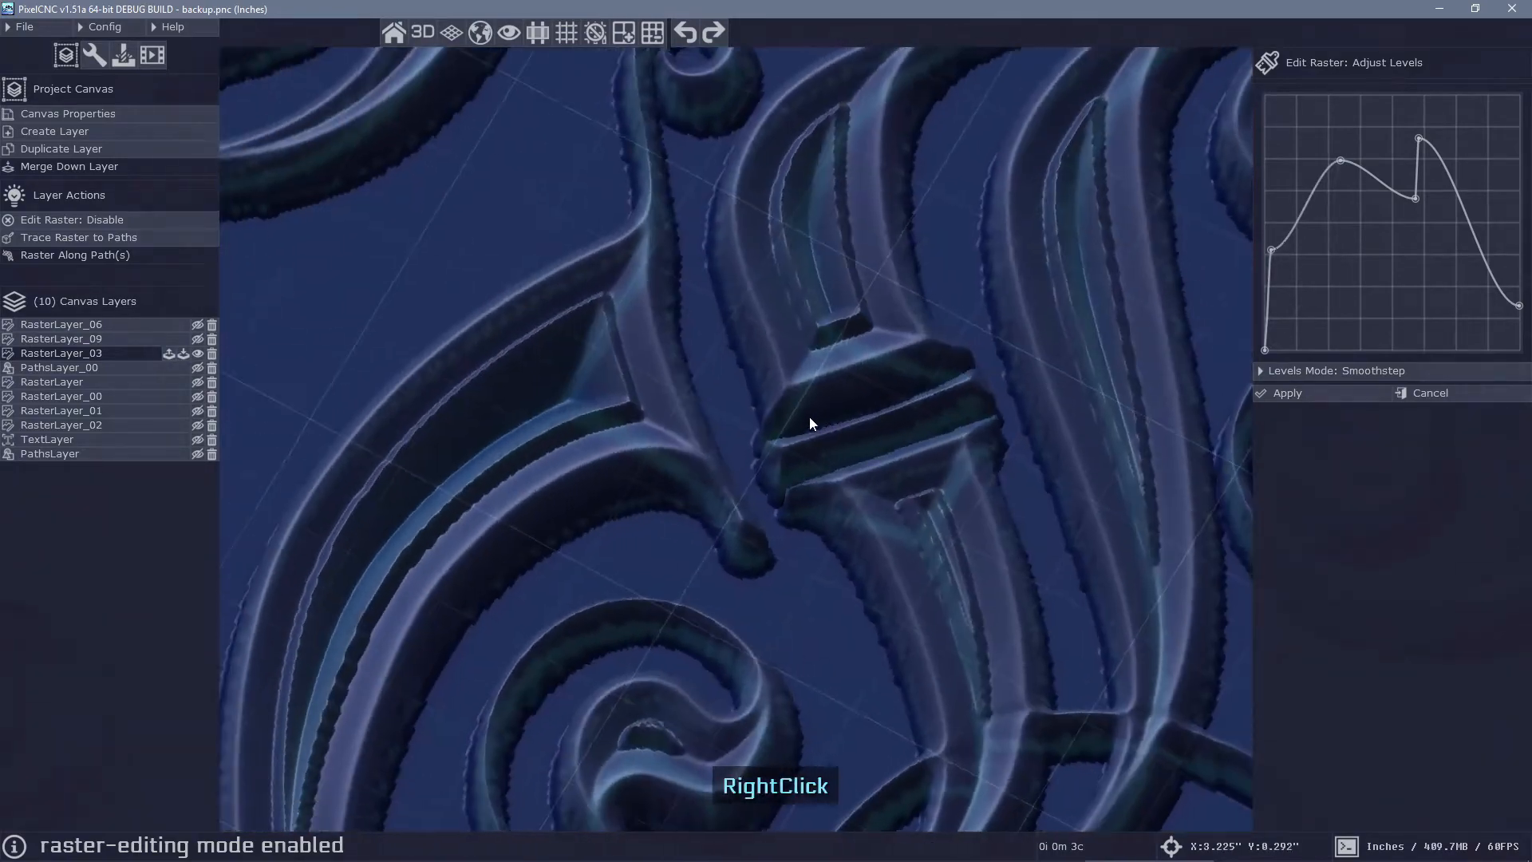
drag(831, 371, 624, 434)
right_drag(624, 434, 669, 396)
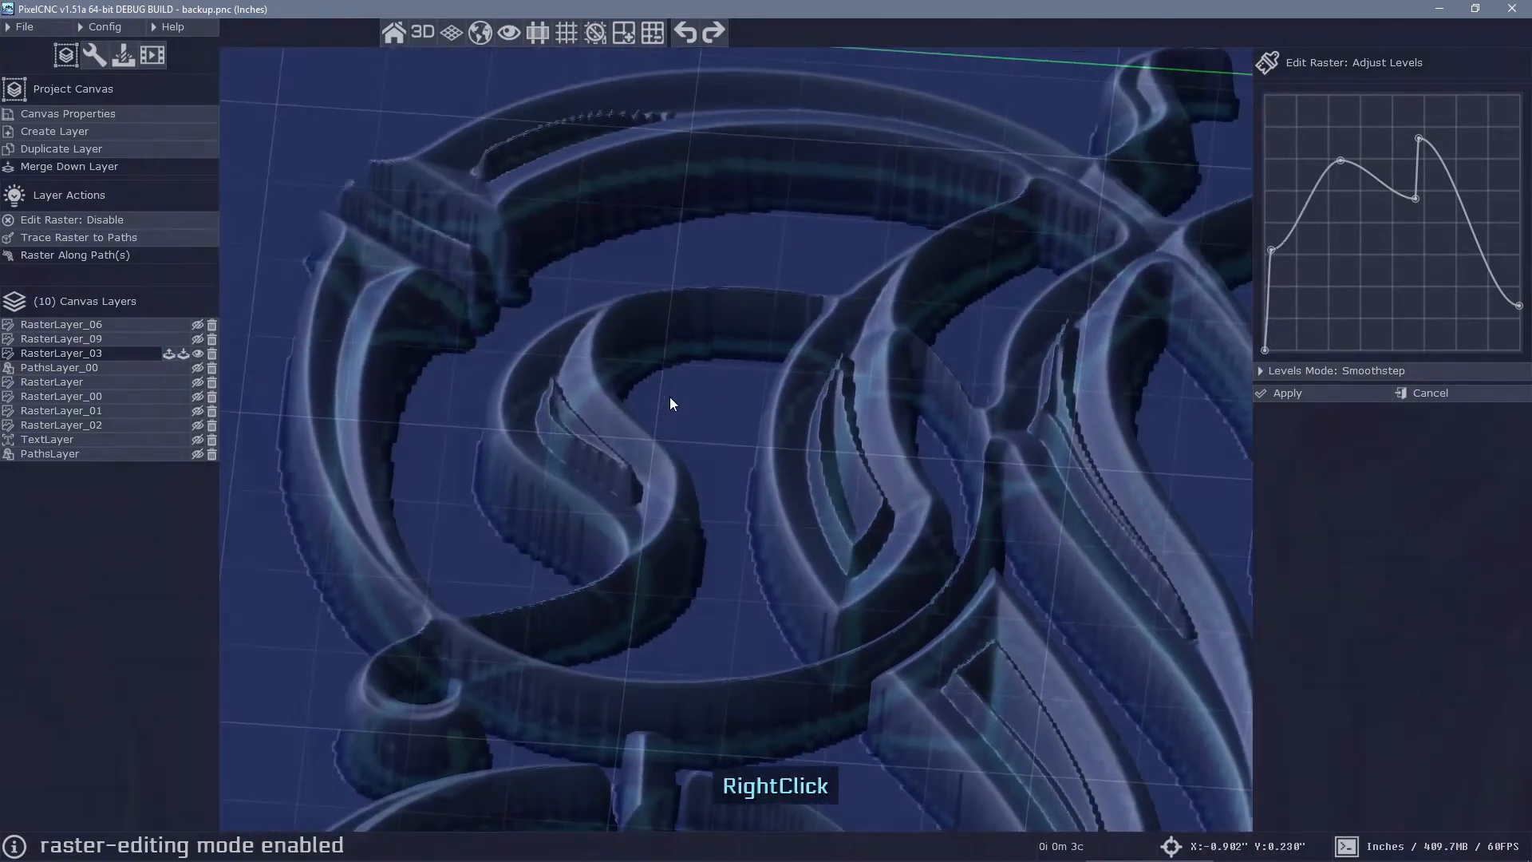
middle_drag(669, 395, 670, 428)
Try the Quadratic levels mode and switch the graph to Cubic
click(1280, 371)
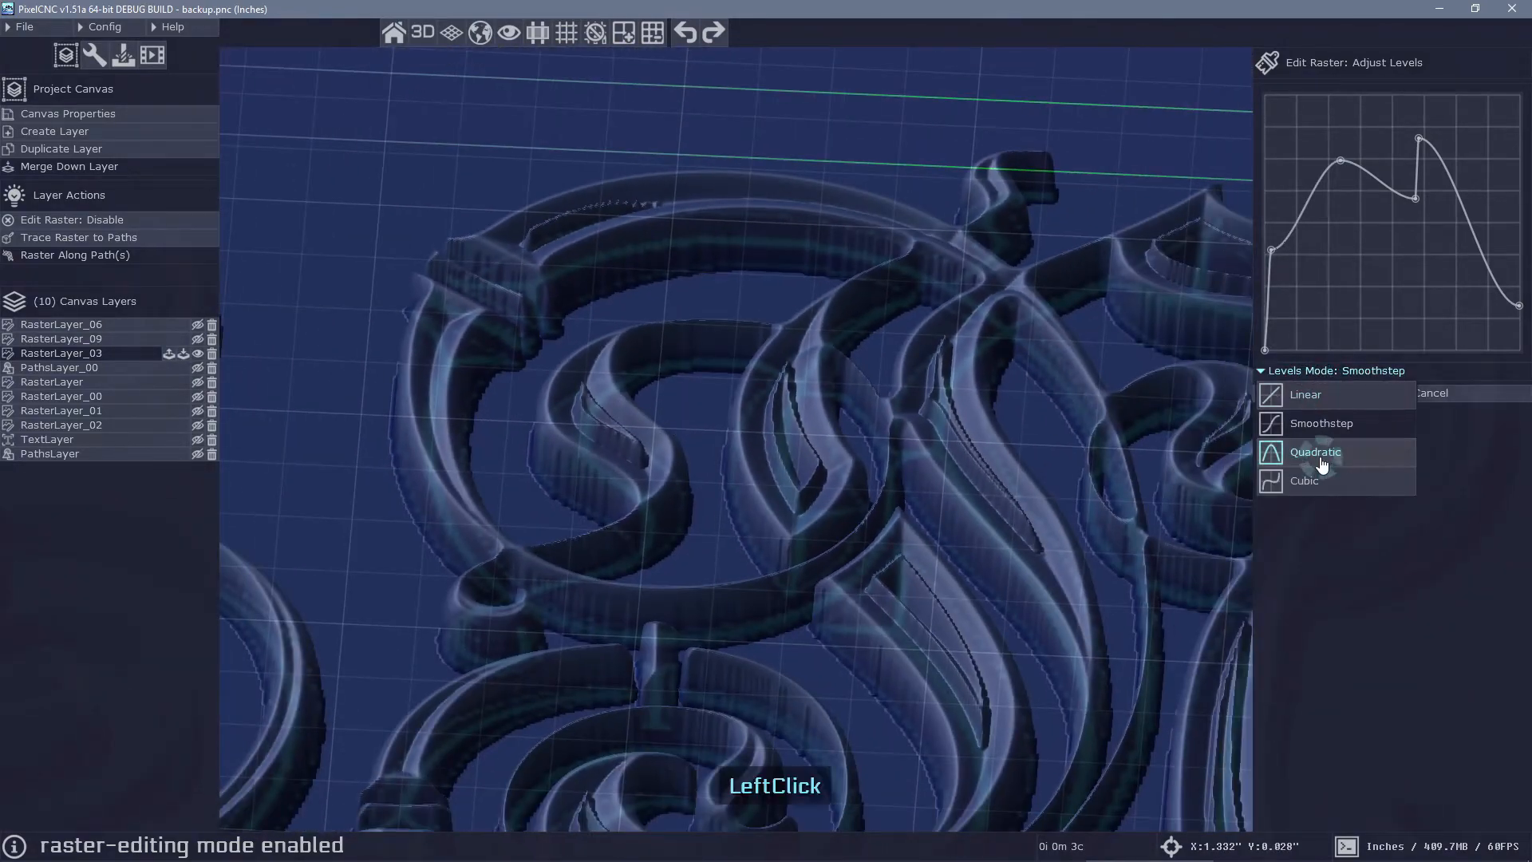
click(1315, 455)
click(1366, 375)
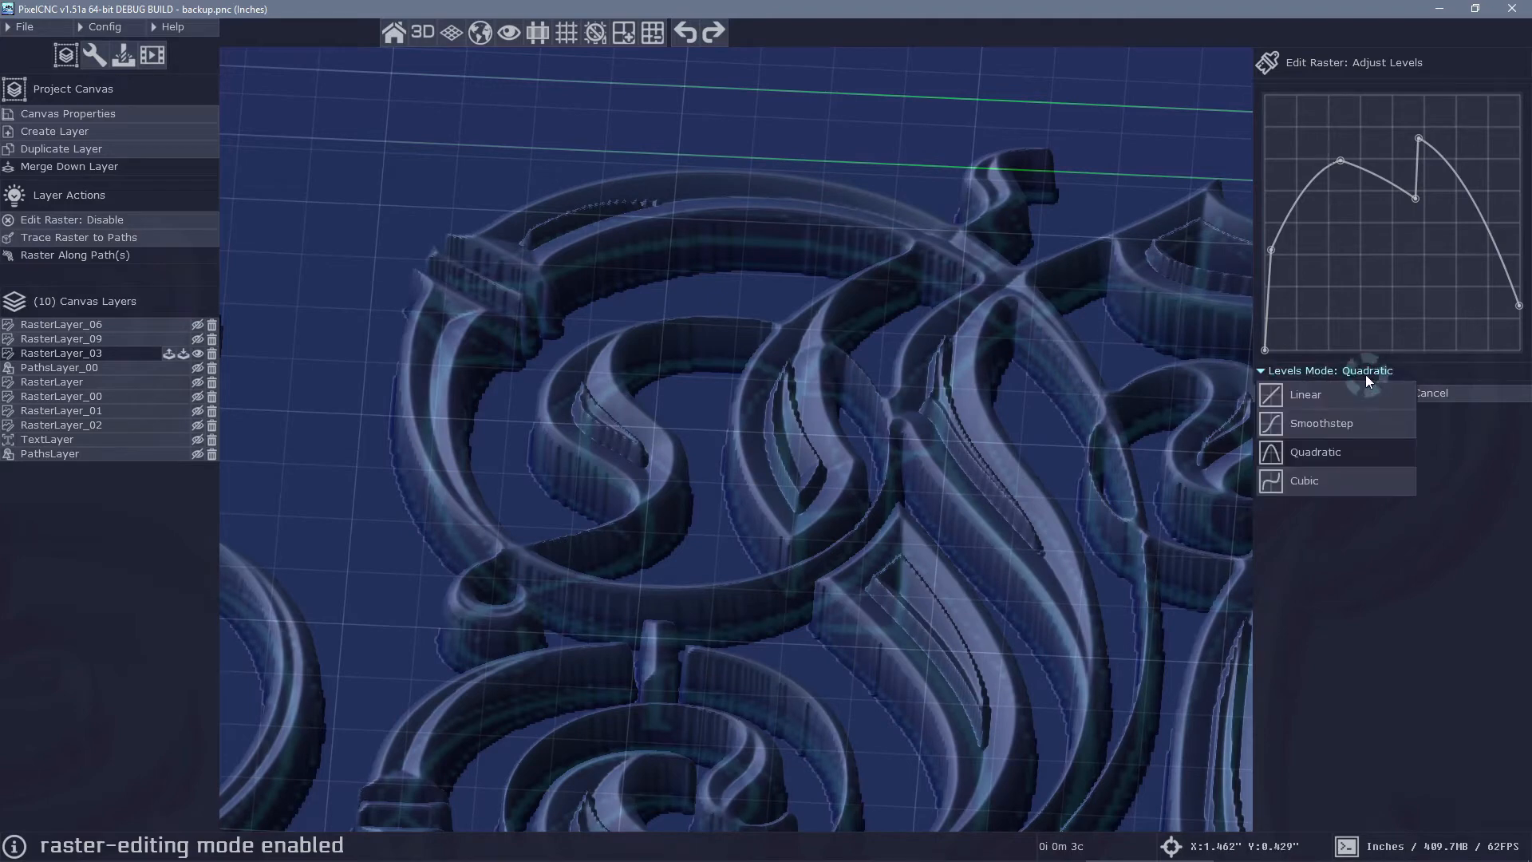
click(1328, 489)
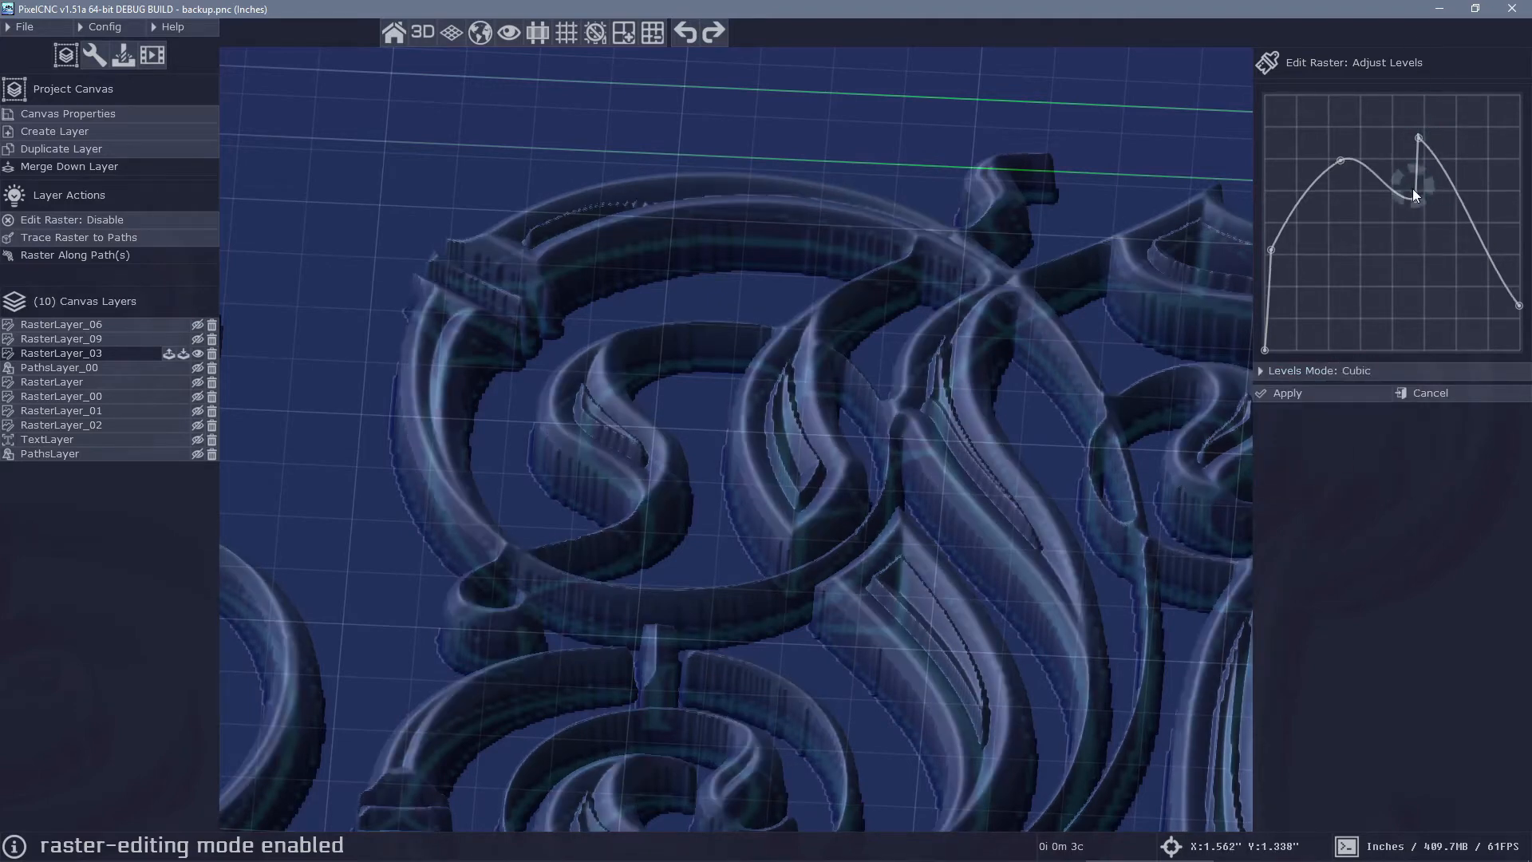
Shift the two middle graph points toward the low end at nearly equal heights, apply the levels, and finish raster editing
drag(1416, 201, 1309, 184)
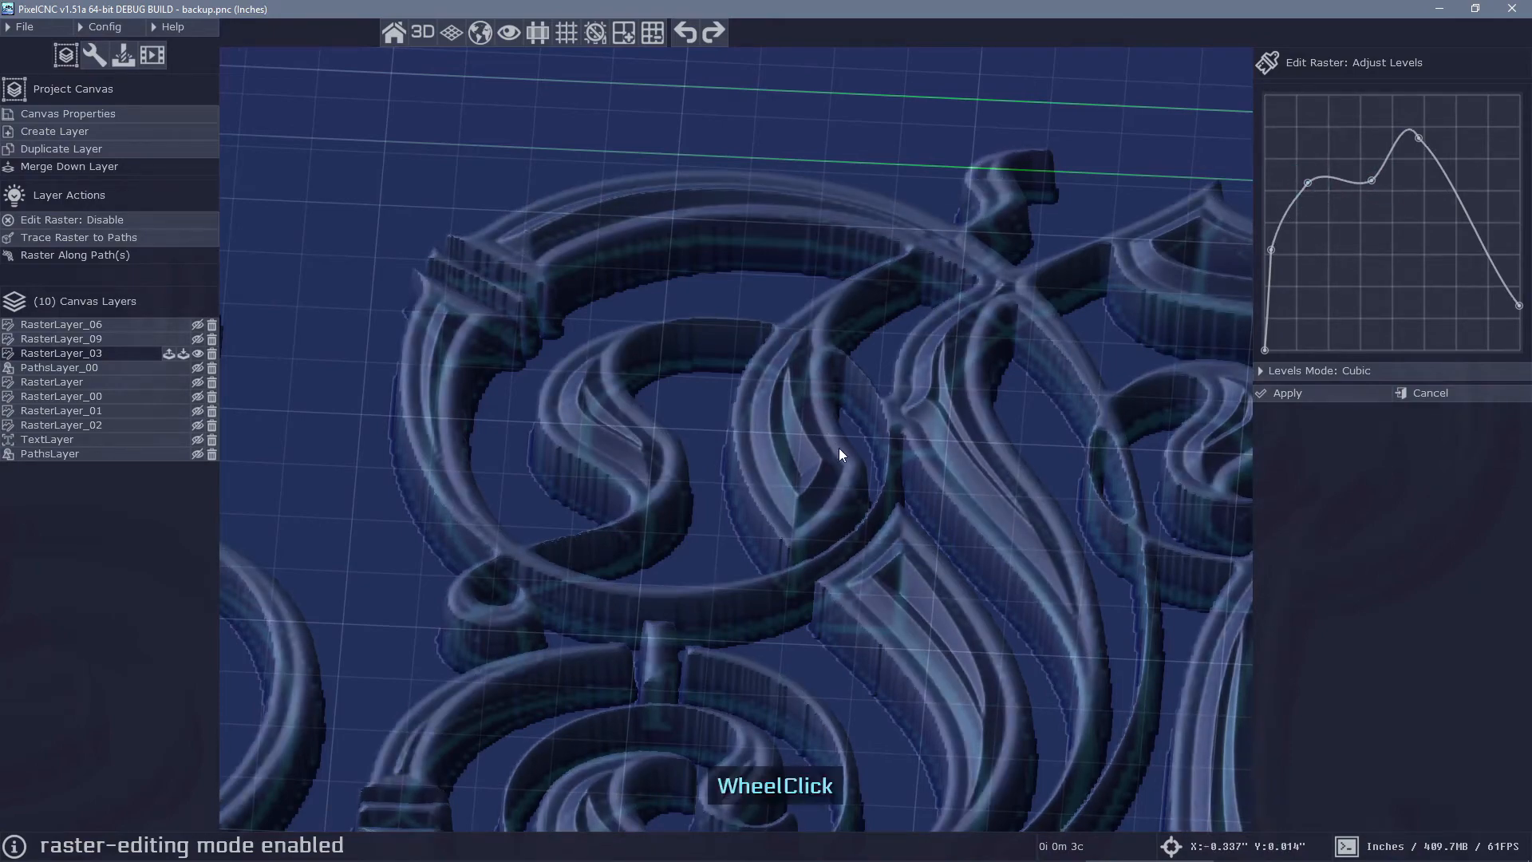
scroll(839, 448, down, 2)
click(1300, 394)
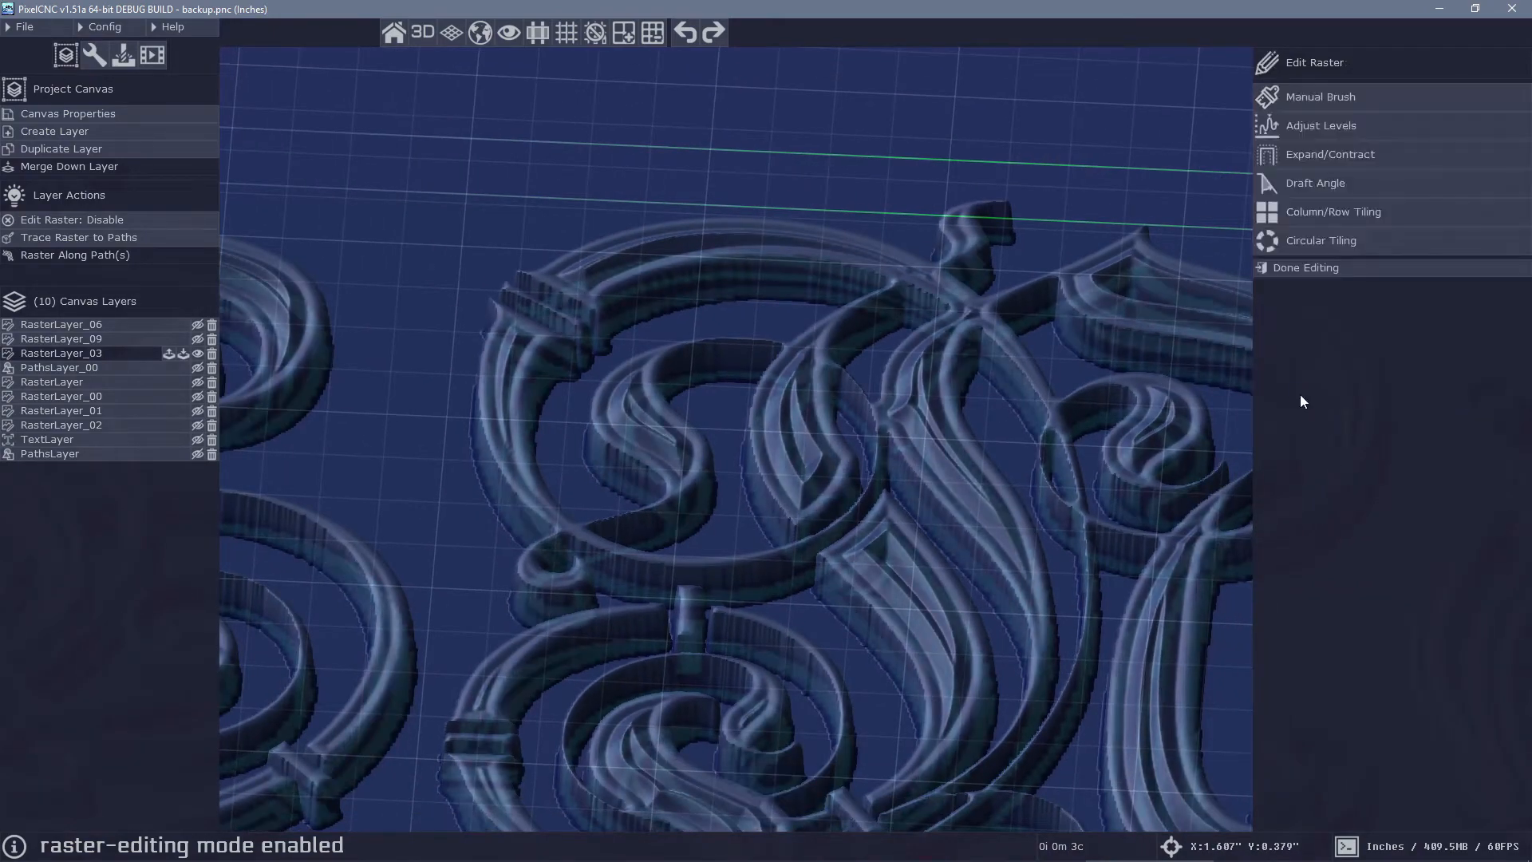
click(1277, 265)
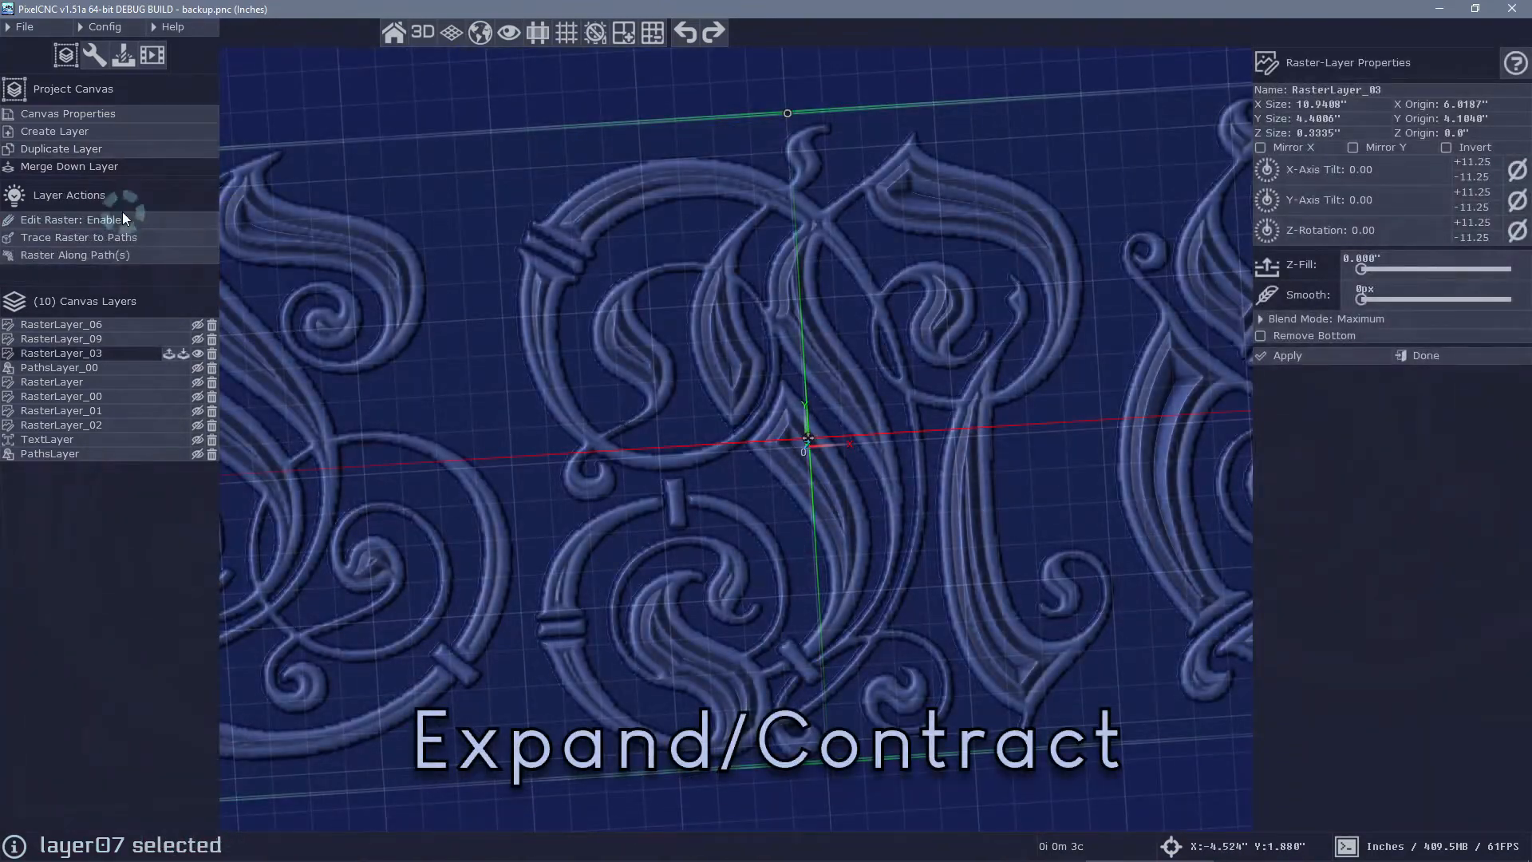
Re-enable raster editing on RasterLayer_03 and open the Expand/Contract tool
click(122, 212)
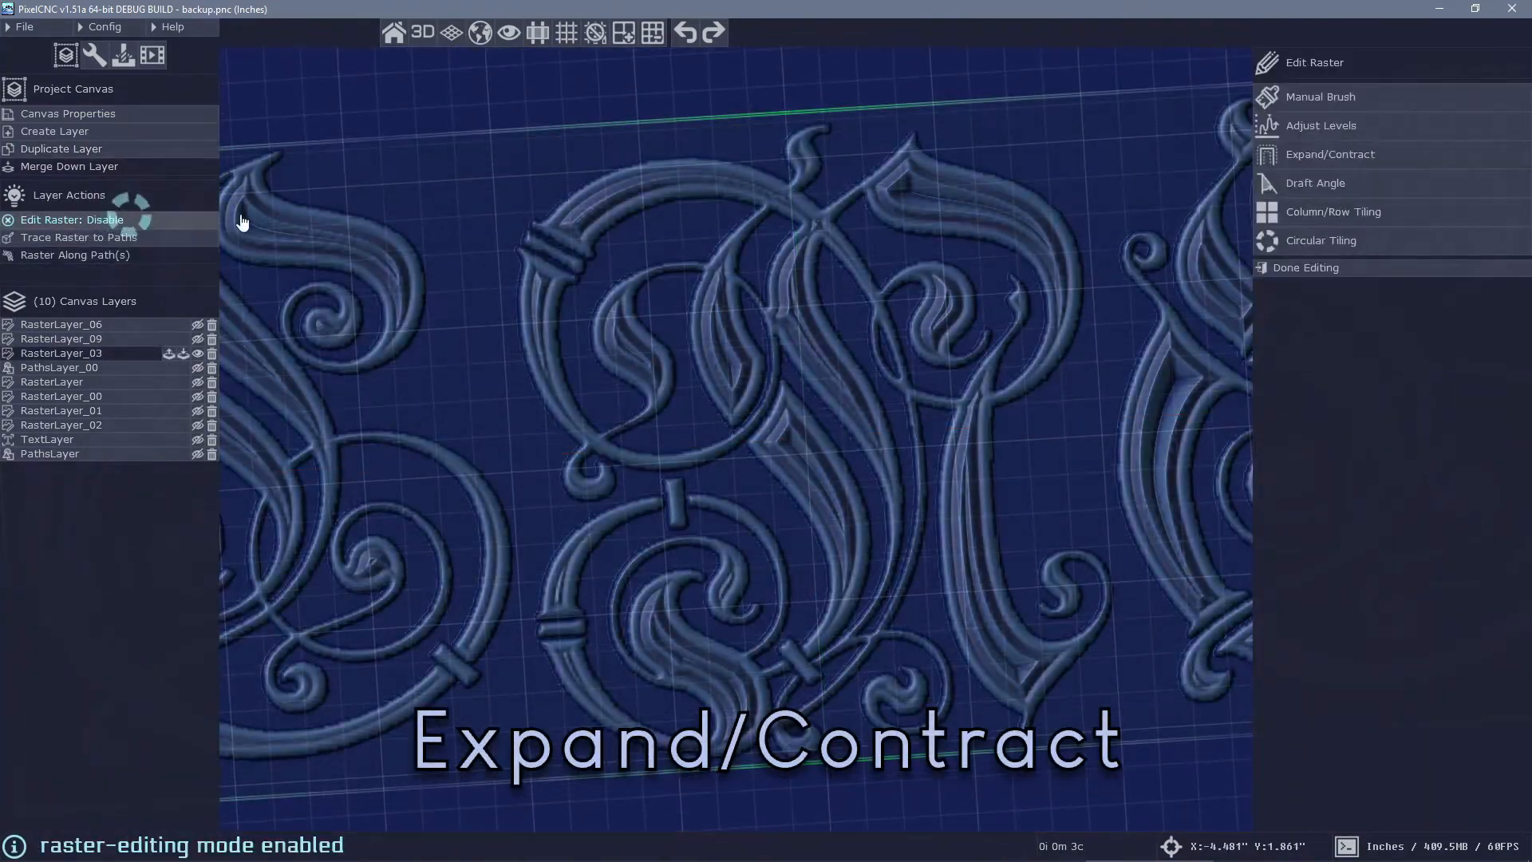
click(1371, 157)
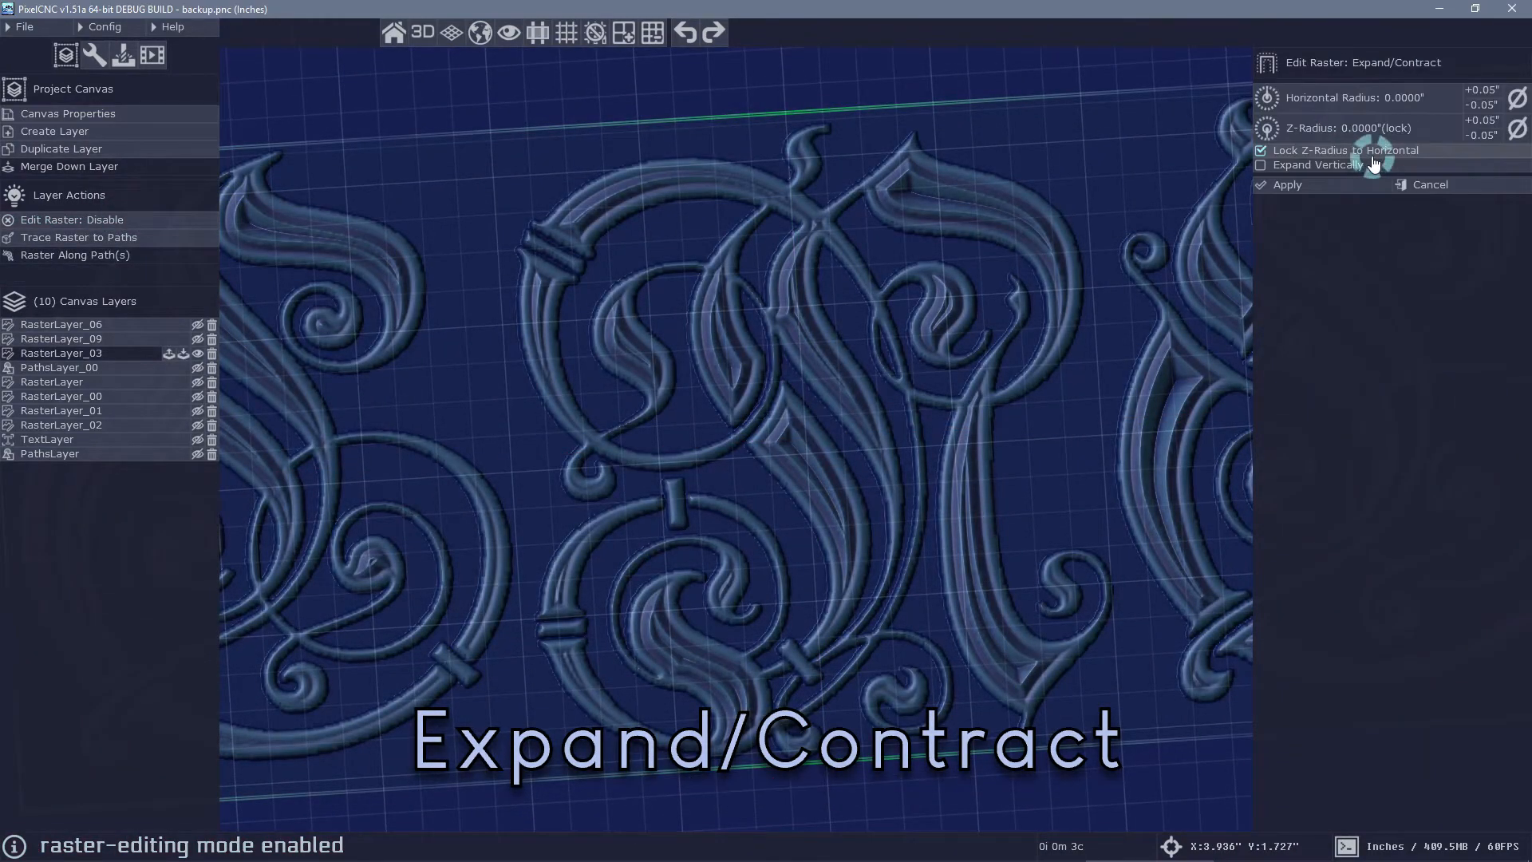
right_drag(732, 448, 744, 410)
drag(1081, 423, 870, 523)
middle_drag(869, 523, 783, 424)
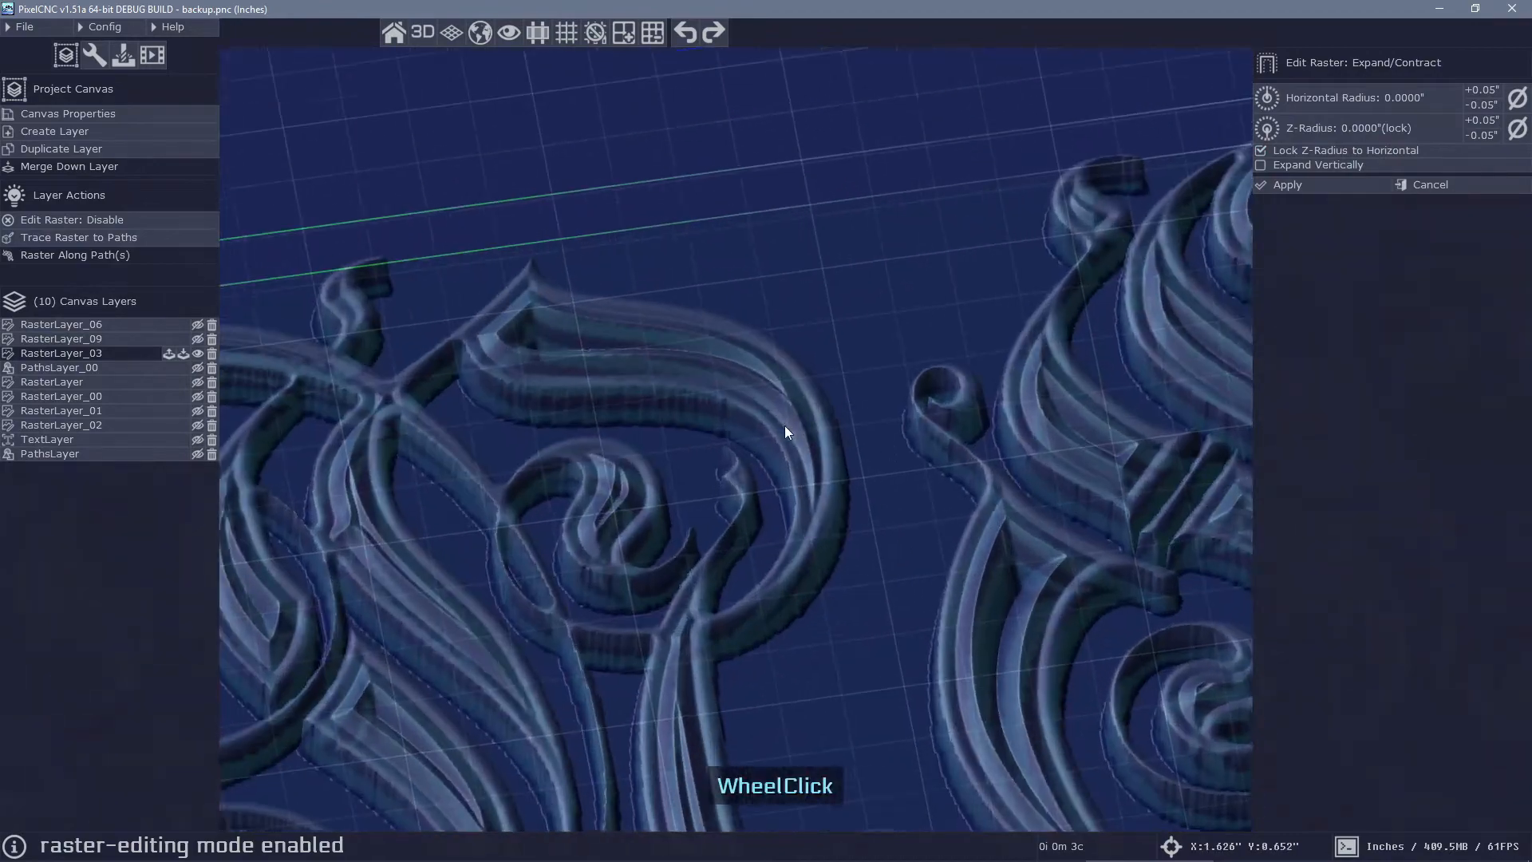
Try expanding the raster with a horizontal radius of 0.0720" and the Z-radius locked to it, and reset the radius to zero
mouse_move(1357, 98)
mouse_down()
mouse_move(1361, 62)
mouse_move(1371, 89)
mouse_up()
right_drag(1104, 348, 970, 416)
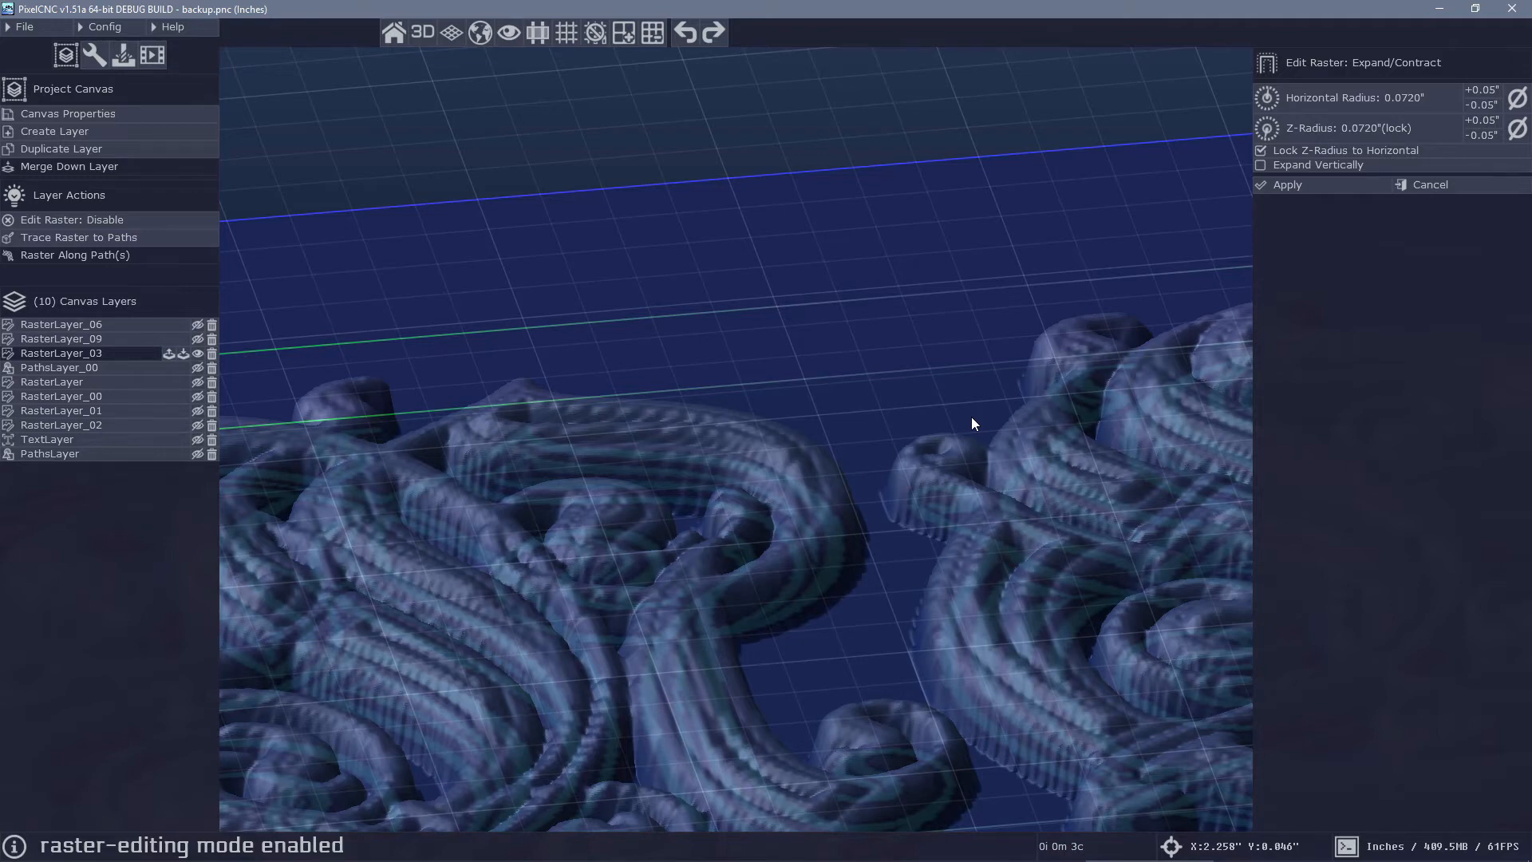
click(1513, 101)
drag(573, 576, 764, 410)
right_drag(763, 410, 768, 475)
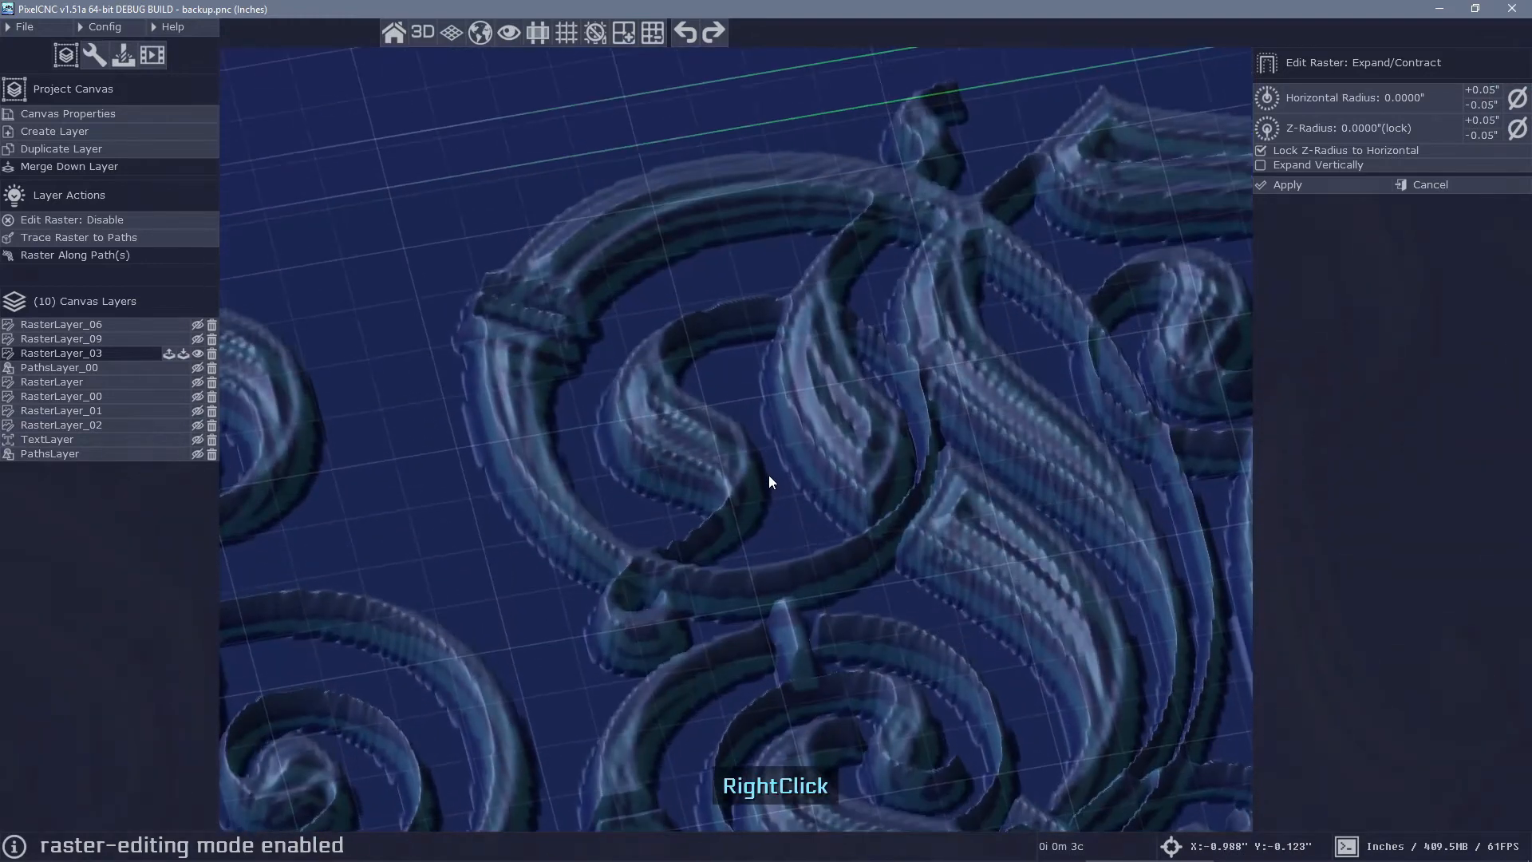
drag(524, 535, 734, 429)
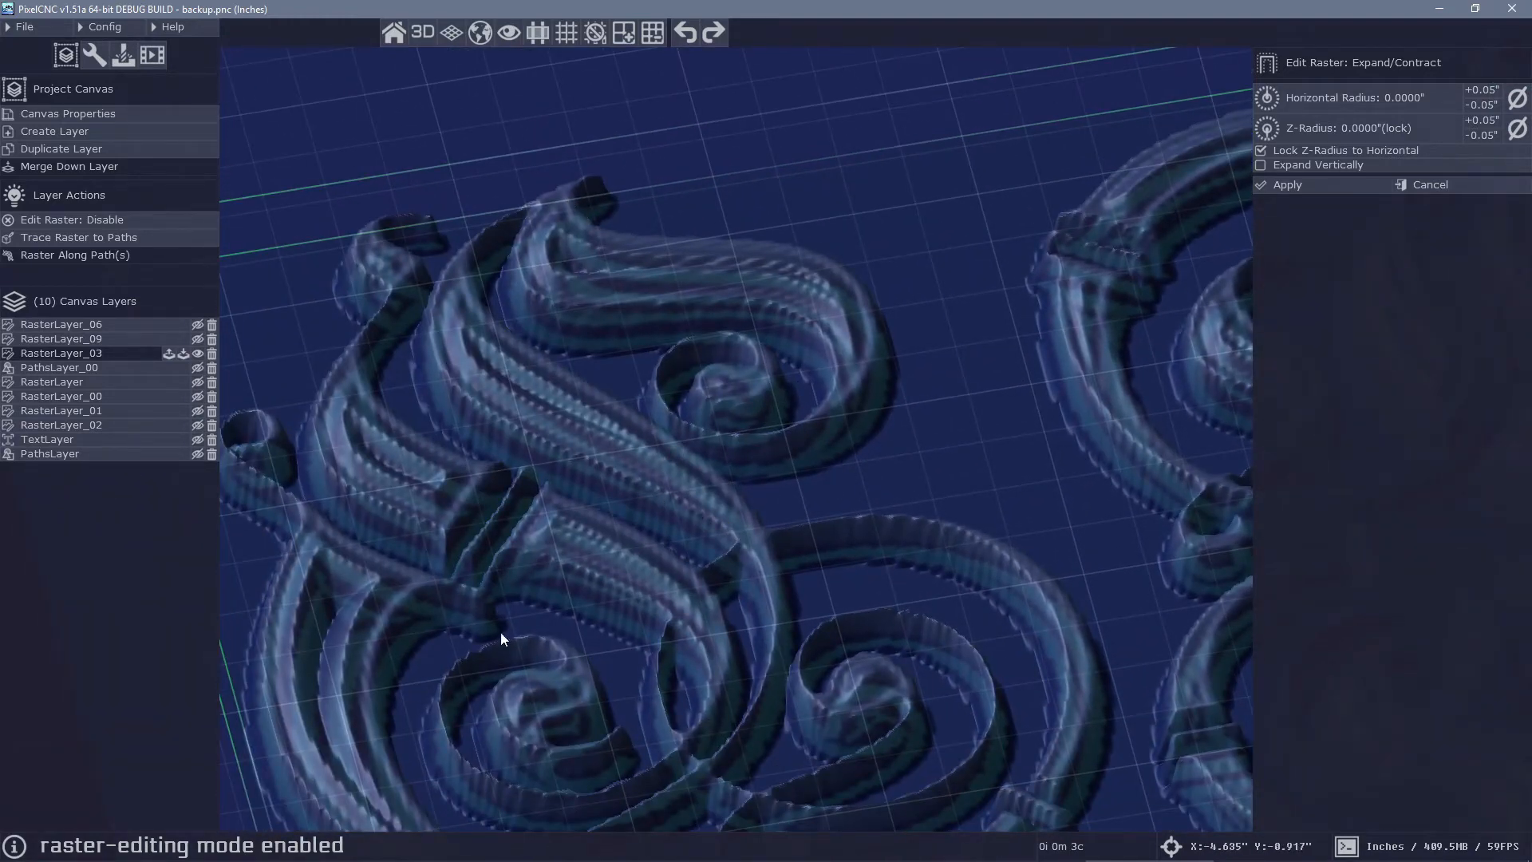
Expand the raster with a horizontal radius of 0.2330" and the Z-radius locked to it, and inspect the thickened ornament
drag(1391, 118, 1382, 75)
middle_drag(1042, 371, 994, 417)
drag(994, 416, 927, 558)
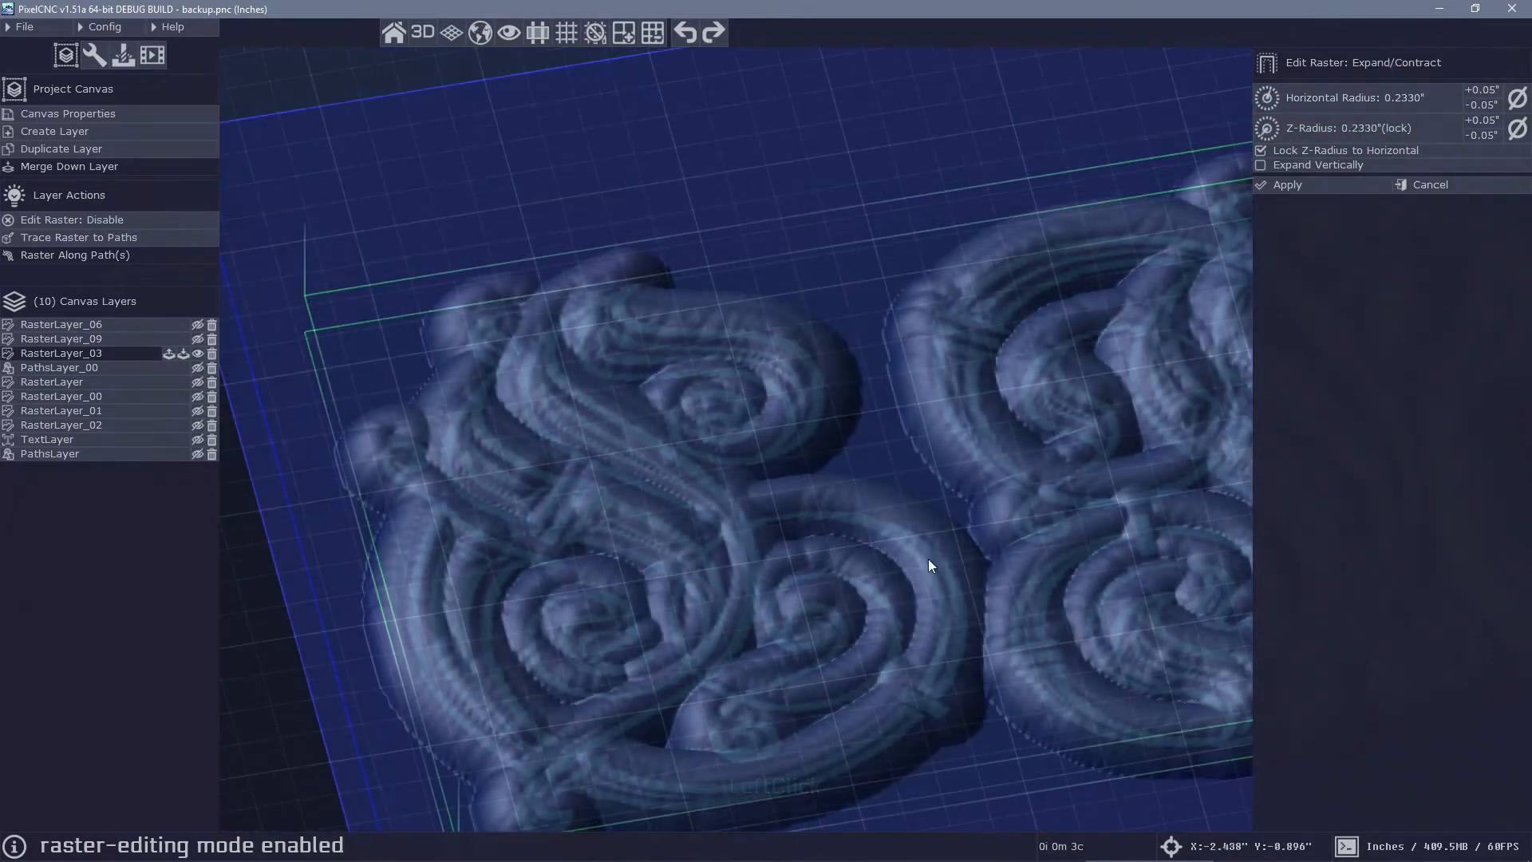
right_drag(668, 411, 874, 466)
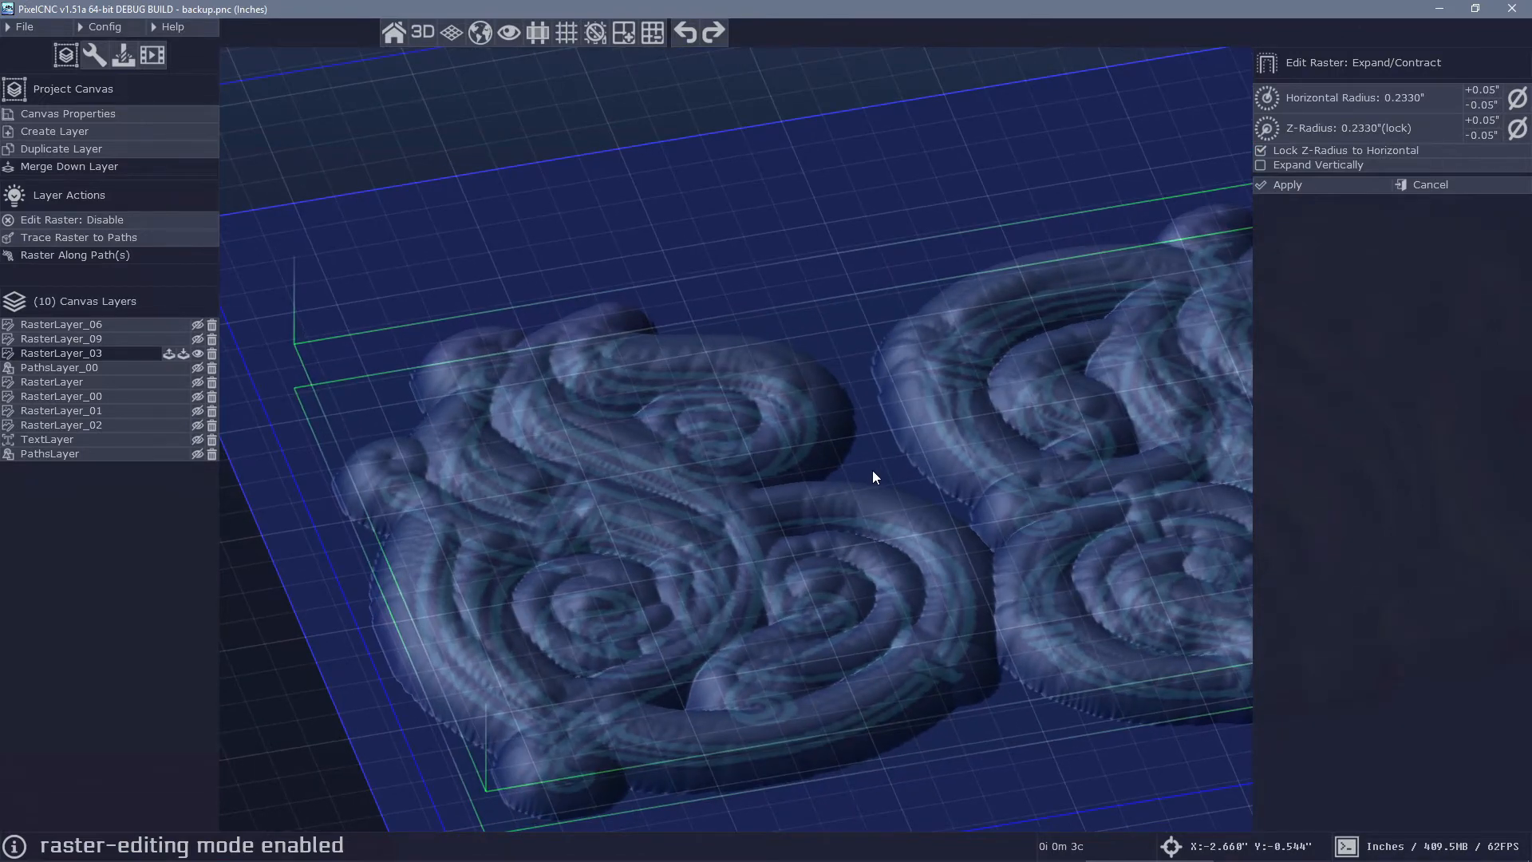
Try expanding the raster vertically as well at the 0.2330" radius, and inspect the raised ornament
click(1317, 169)
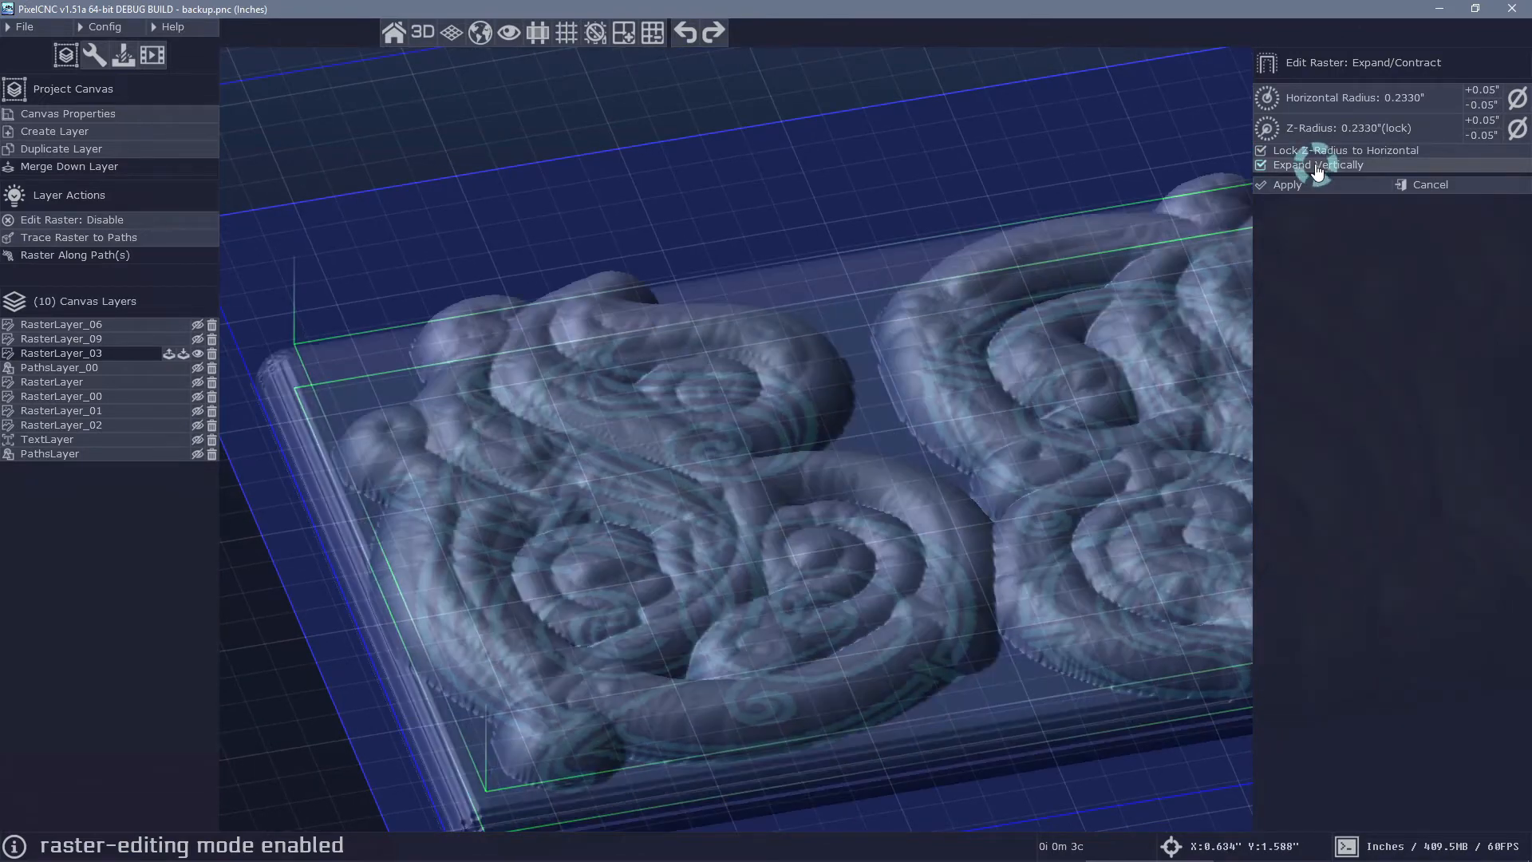
right_drag(756, 515, 761, 456)
drag(991, 396, 503, 417)
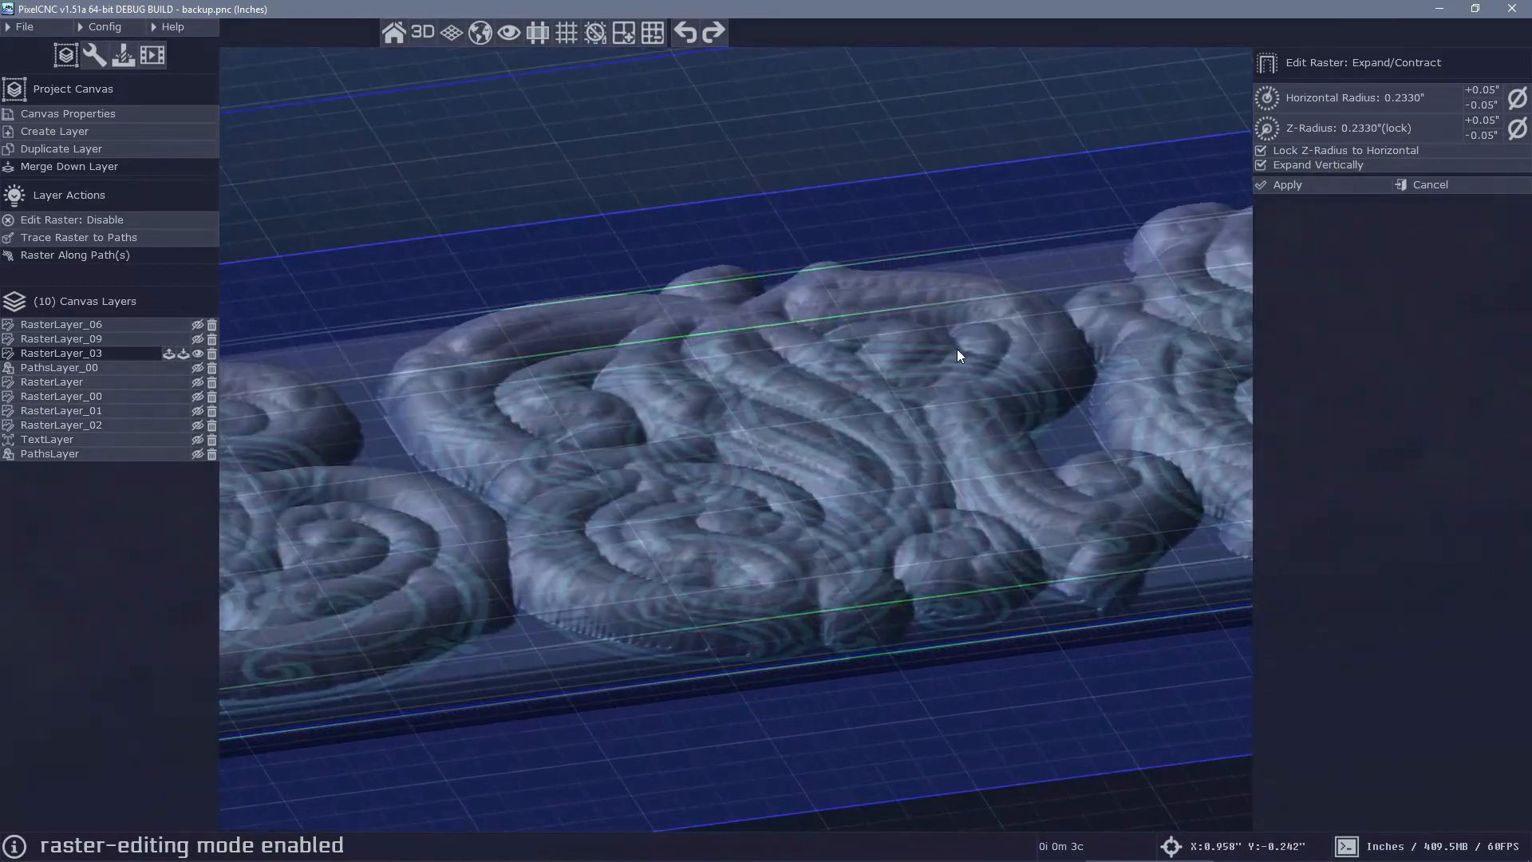
right_drag(1114, 239, 1121, 294)
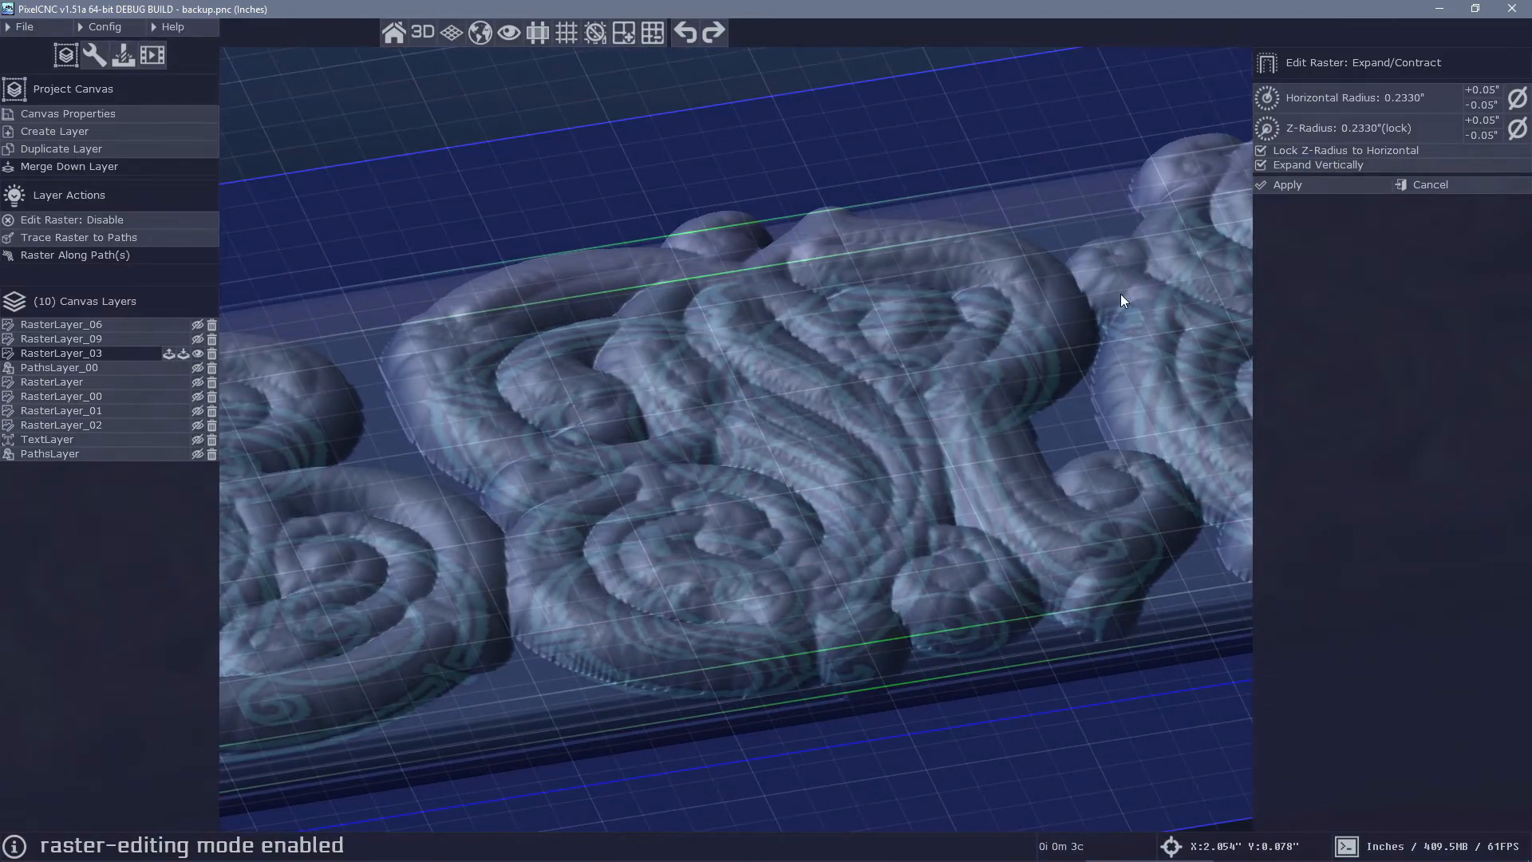
Try a horizontal radius of 0.2670" without vertical expansion, unlocking the Z-radius and reducing it to 0.0000"
drag(1384, 98, 1354, 112)
click(1272, 169)
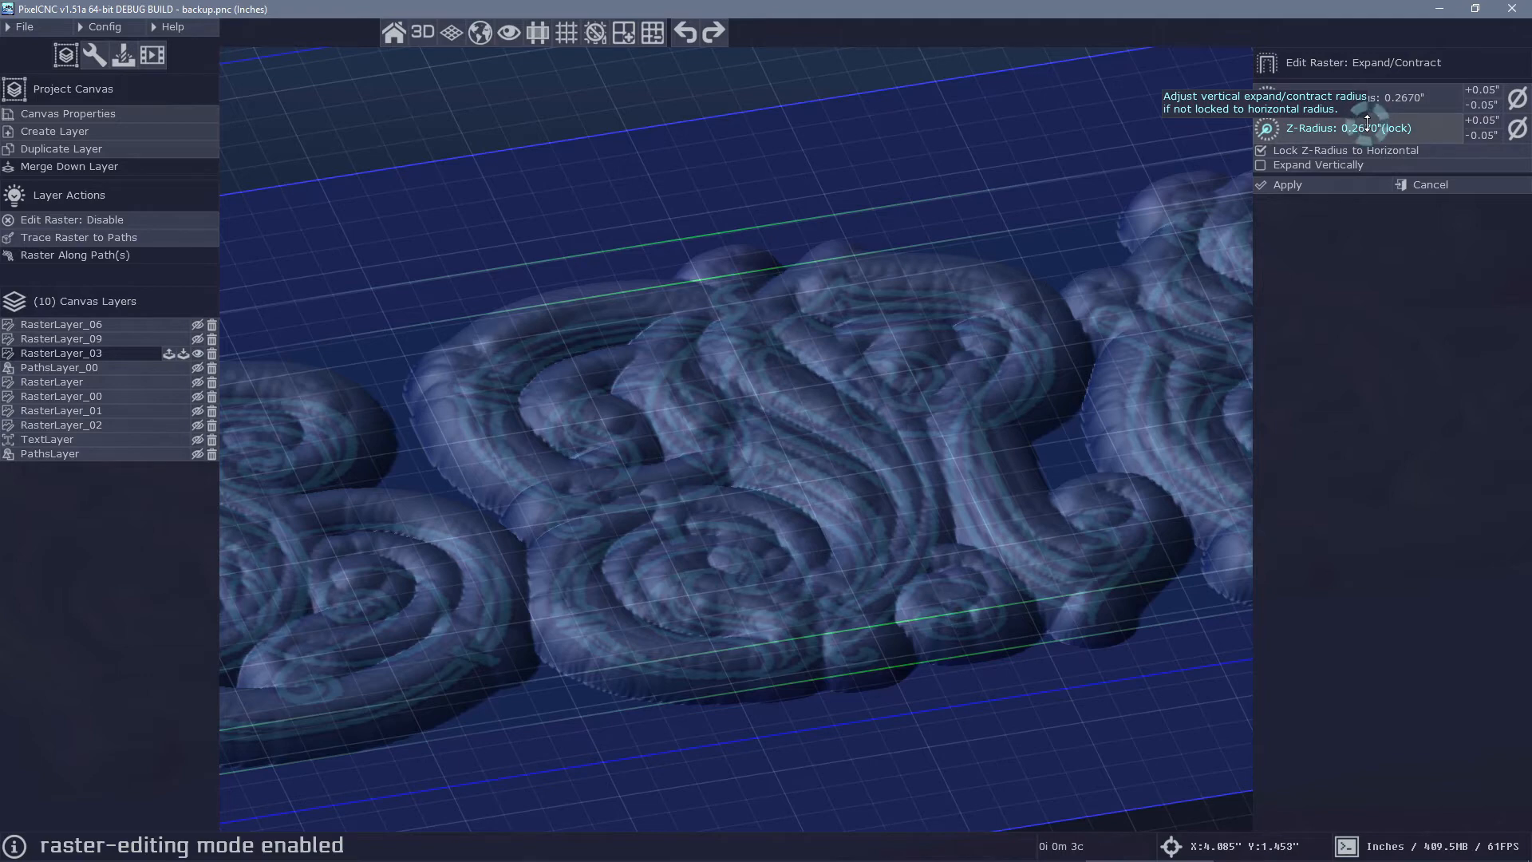
click(1291, 153)
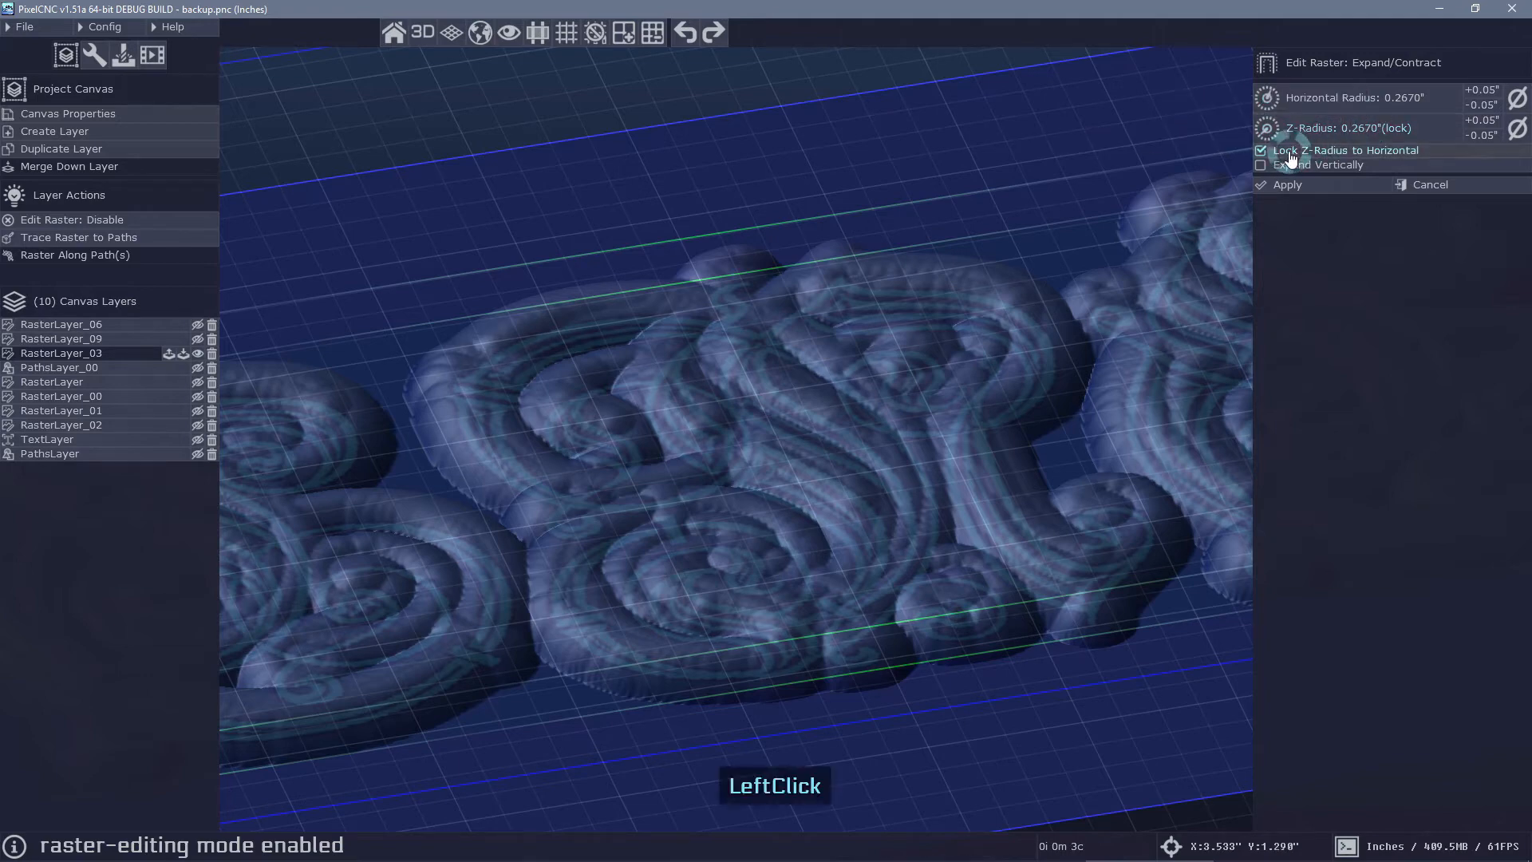
click(1369, 152)
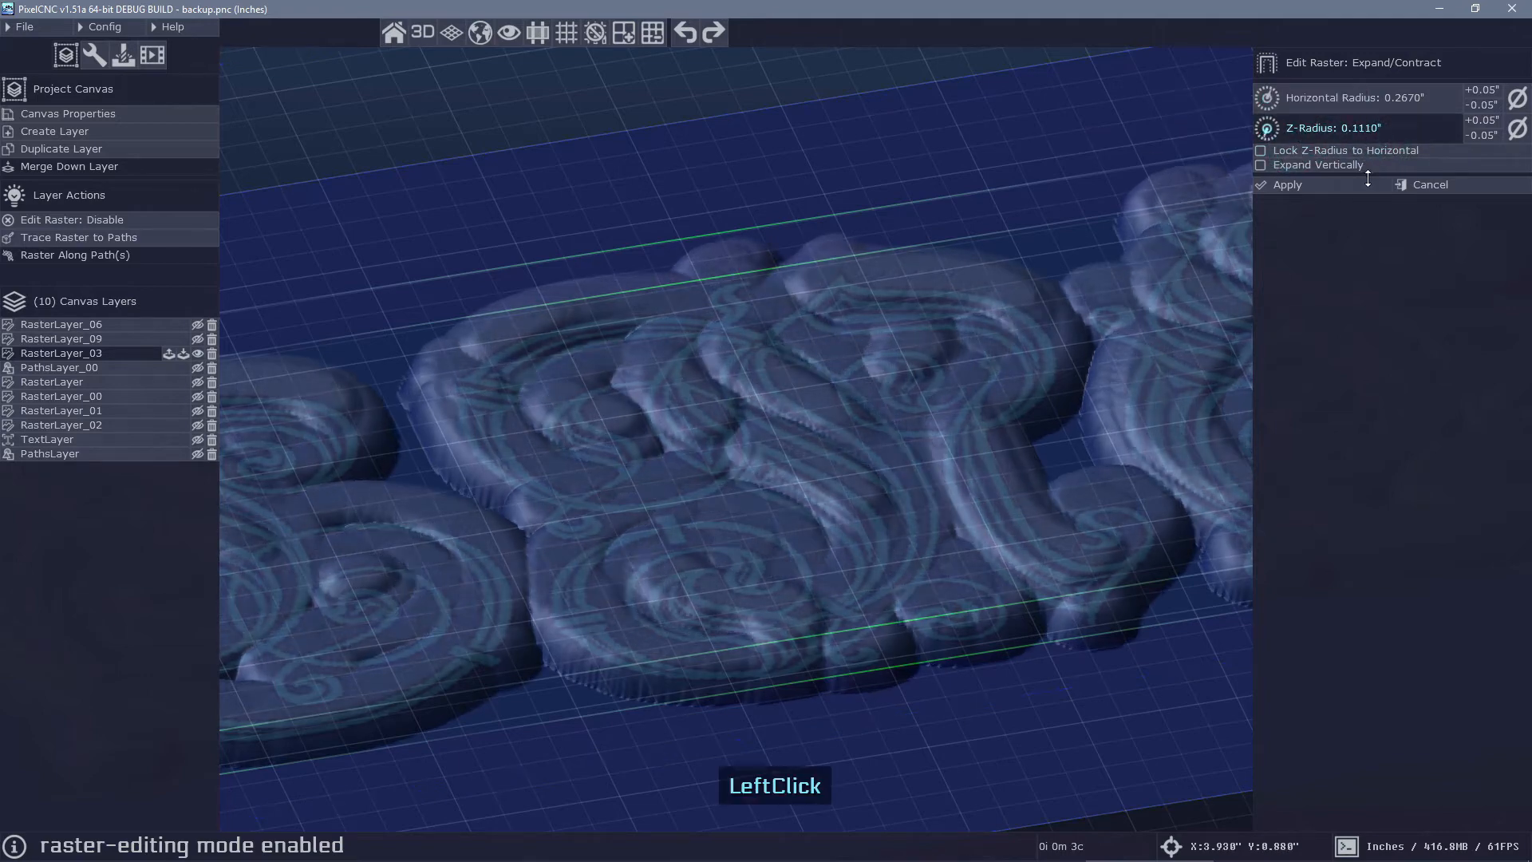
drag(1367, 179, 1373, 216)
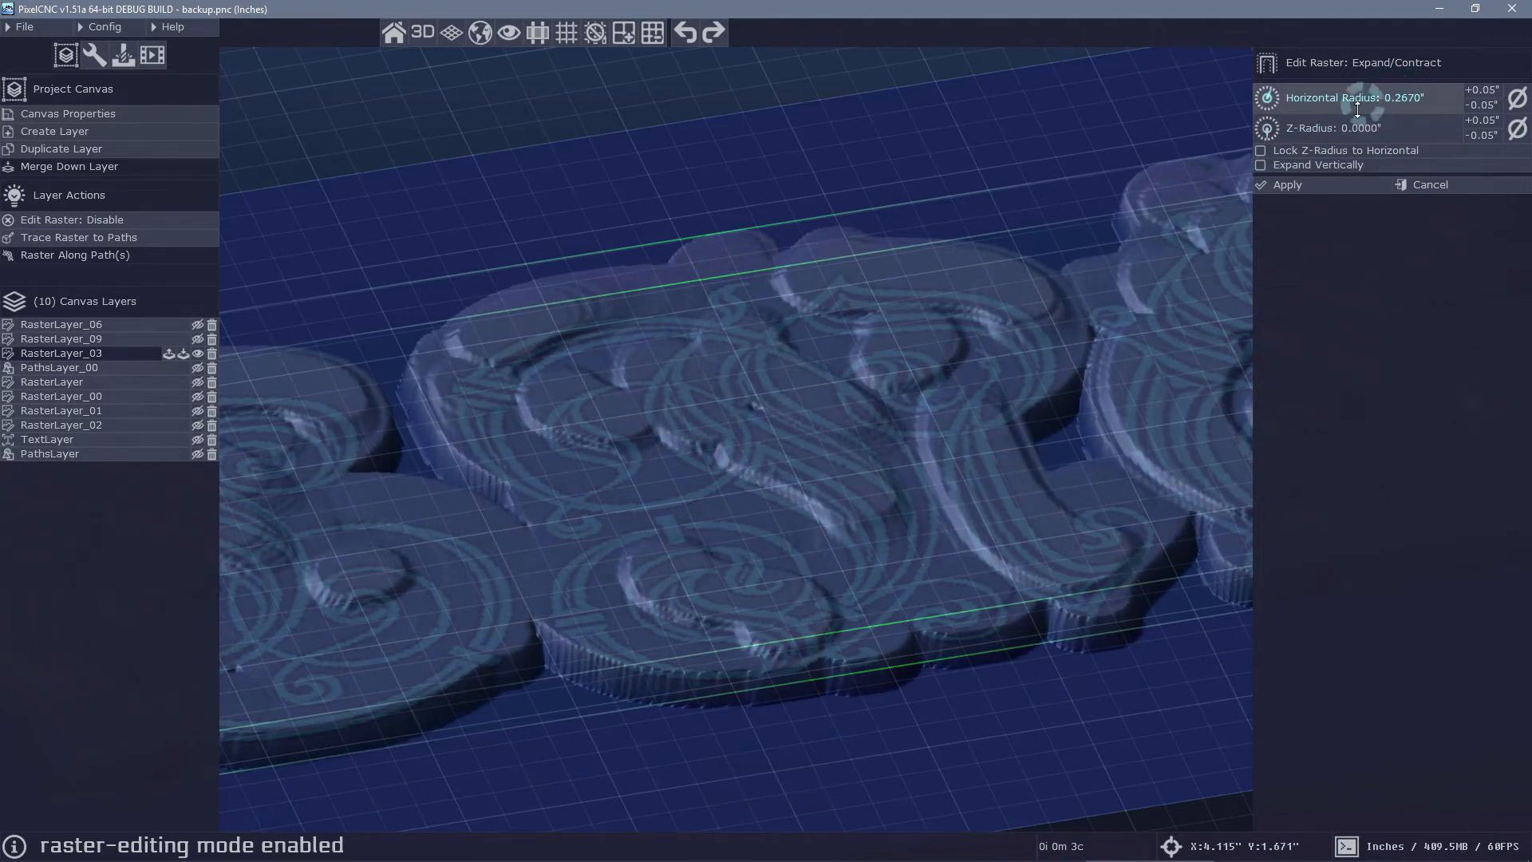
drag(539, 405, 757, 412)
right_drag(757, 413, 807, 427)
Set the horizontal radius to 0.2950" and the unlocked Z-radius to 0.1760"
drag(1357, 93, 1301, 132)
click(1294, 151)
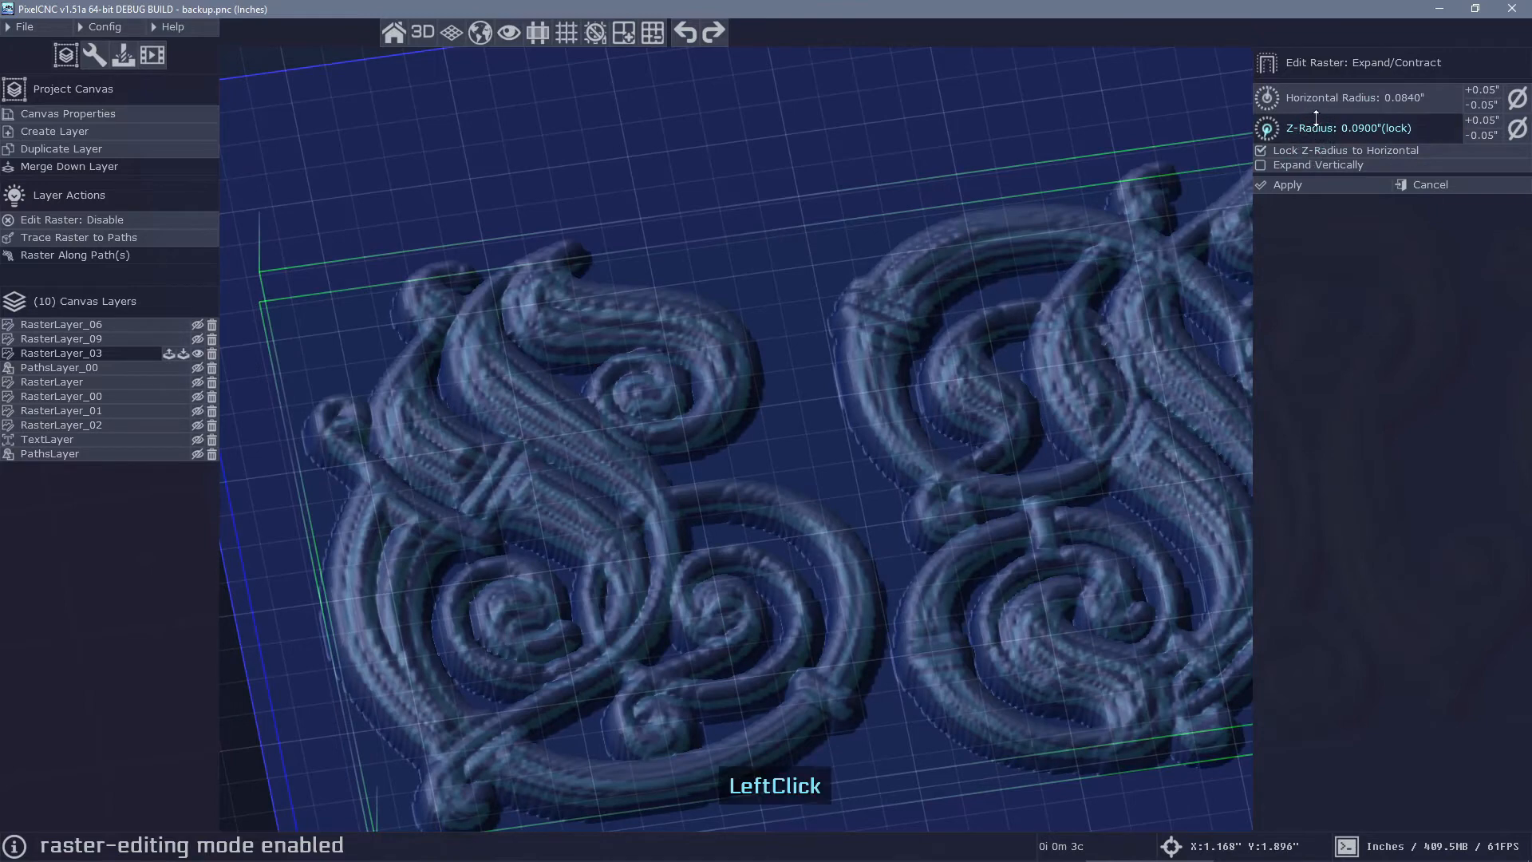
drag(1321, 80, 1330, 73)
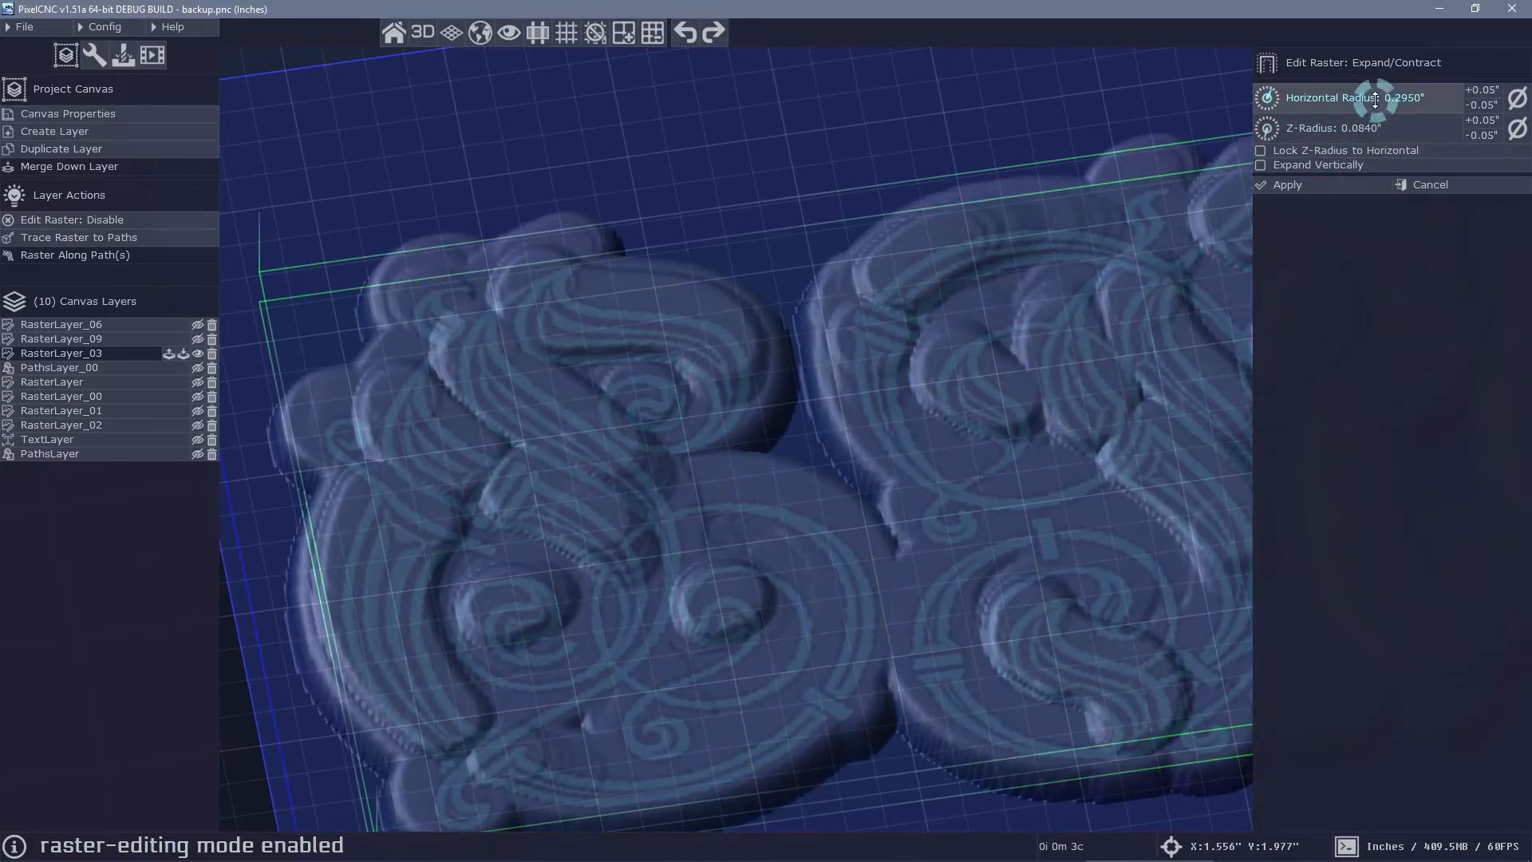
click(1321, 127)
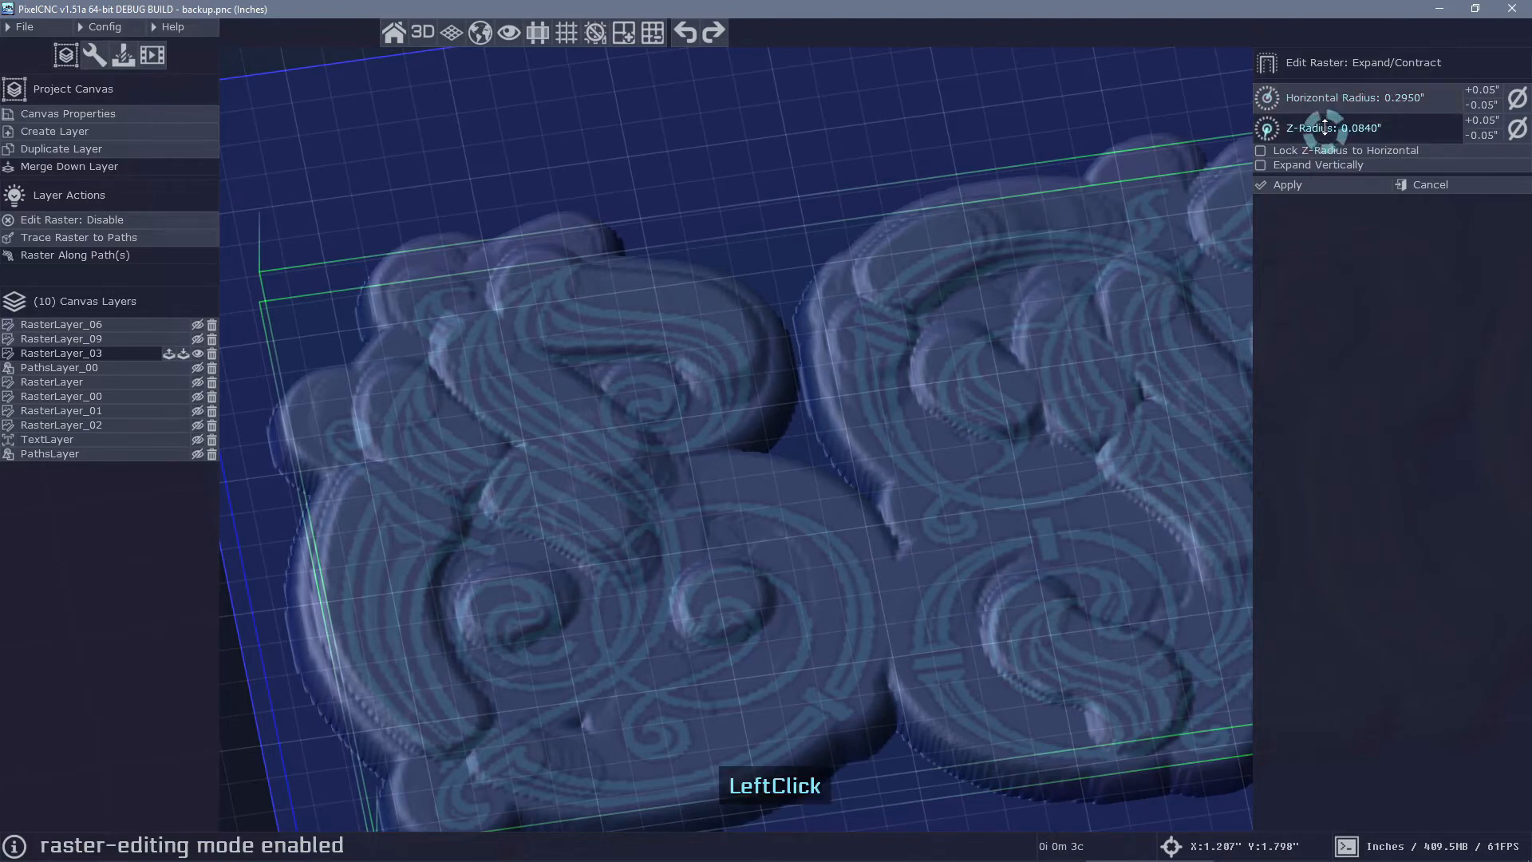
mouse_move(1324, 69)
mouse_down()
mouse_move(1324, 50)
mouse_move(1325, 99)
mouse_up()
Inspect the expanded ornament up close and apply the expansion to RasterLayer_03
drag(930, 453, 345, 594)
right_drag(889, 557, 619, 574)
middle_drag(619, 575, 605, 492)
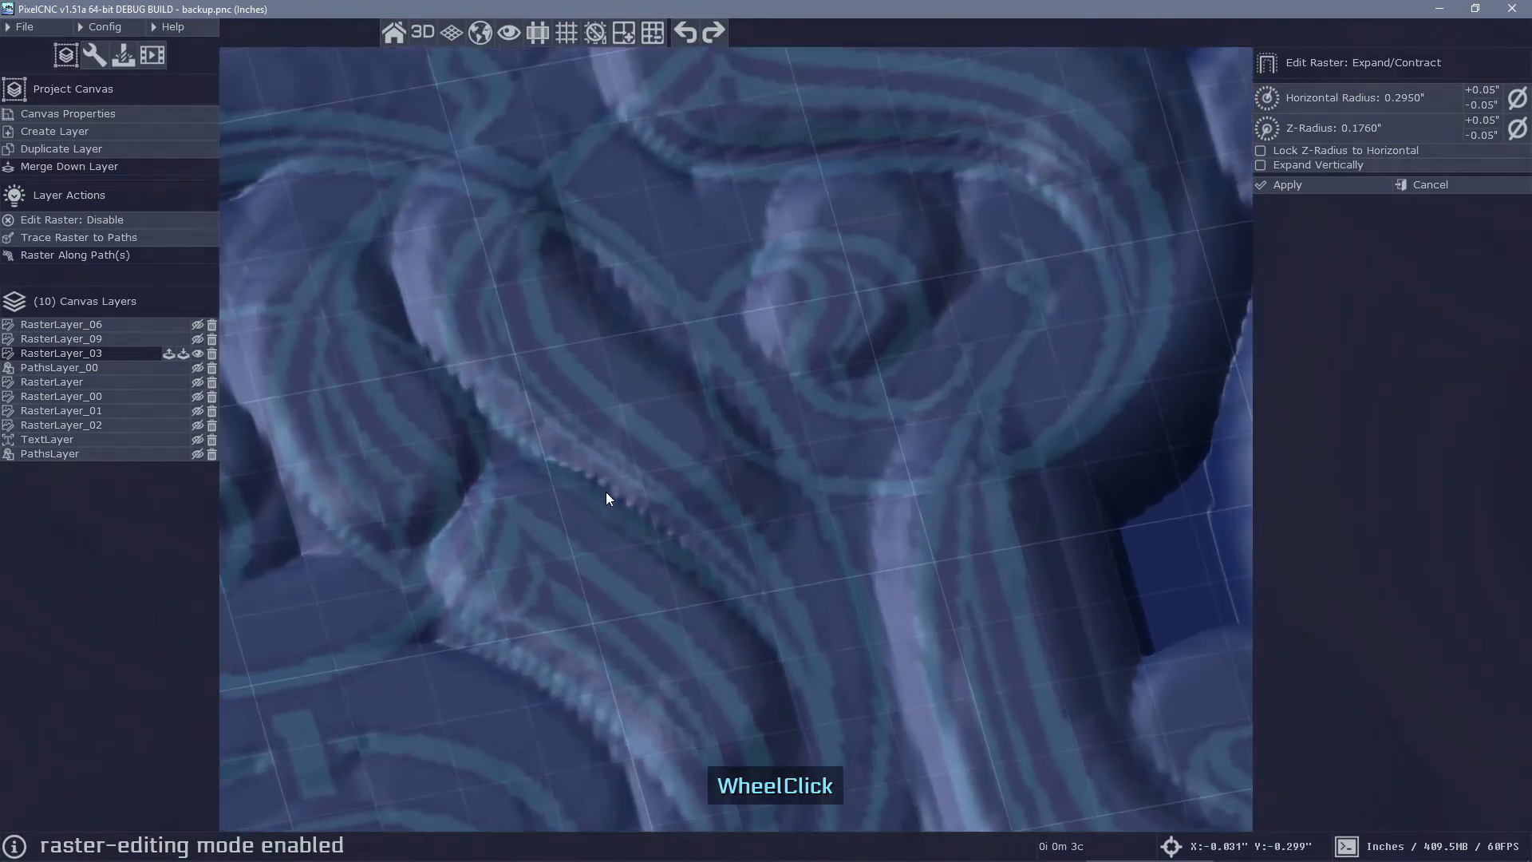
drag(275, 431, 582, 395)
middle_drag(583, 395, 862, 330)
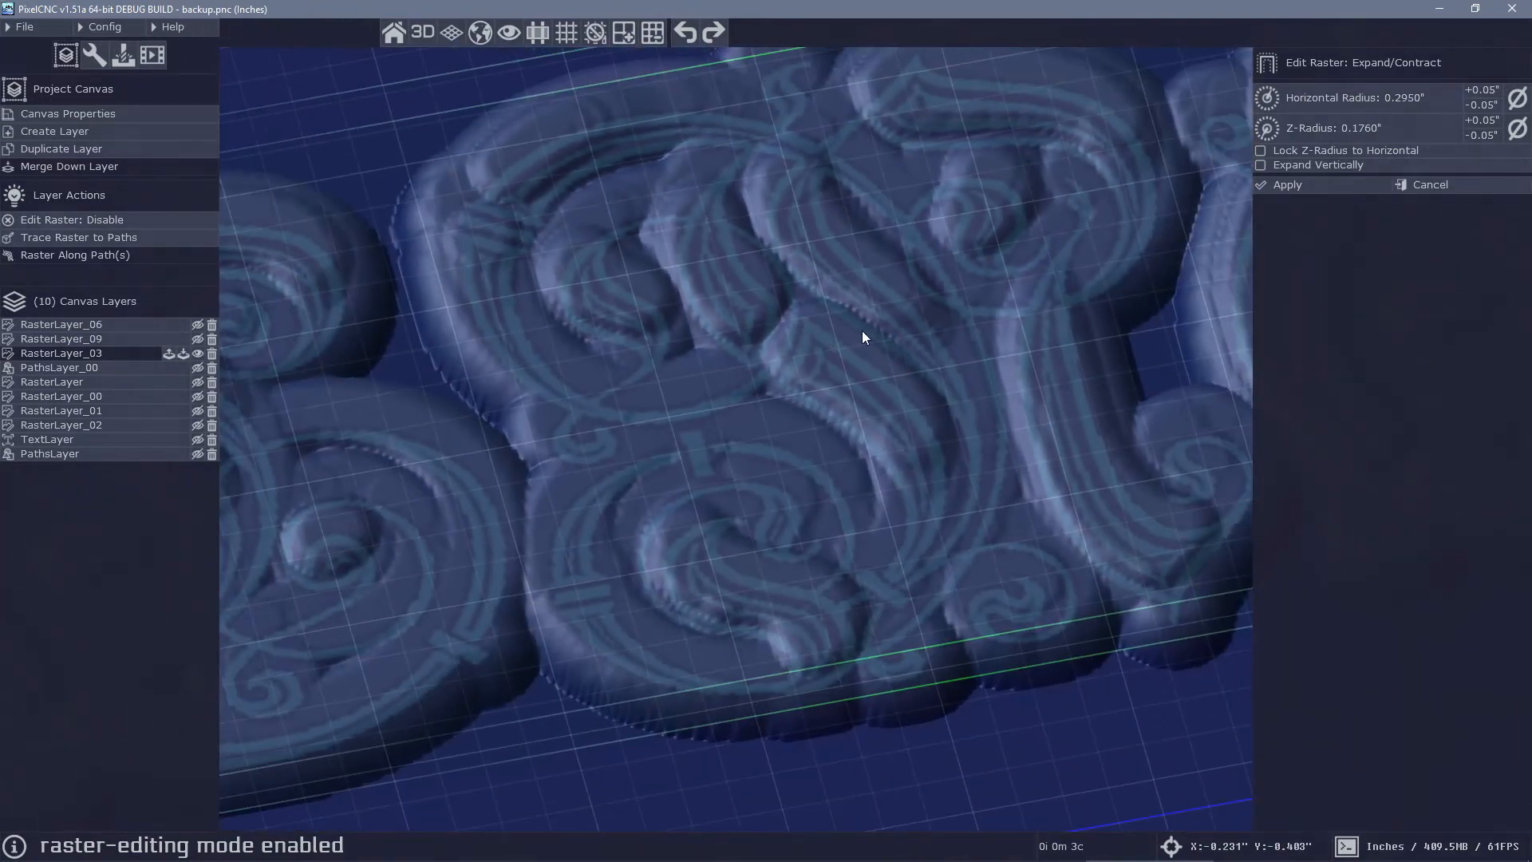
drag(1003, 281, 982, 300)
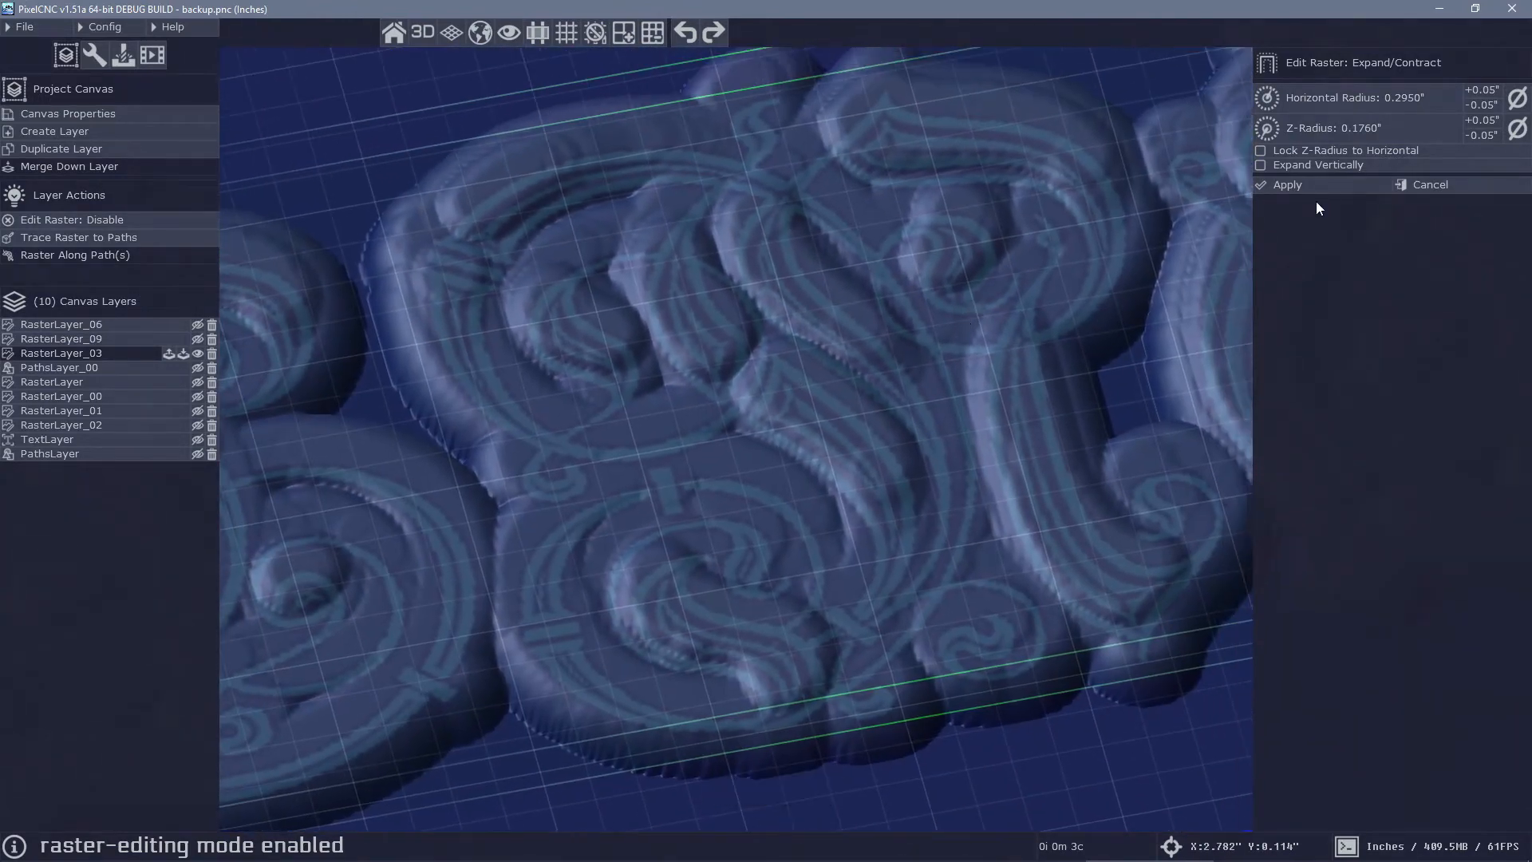
click(1300, 190)
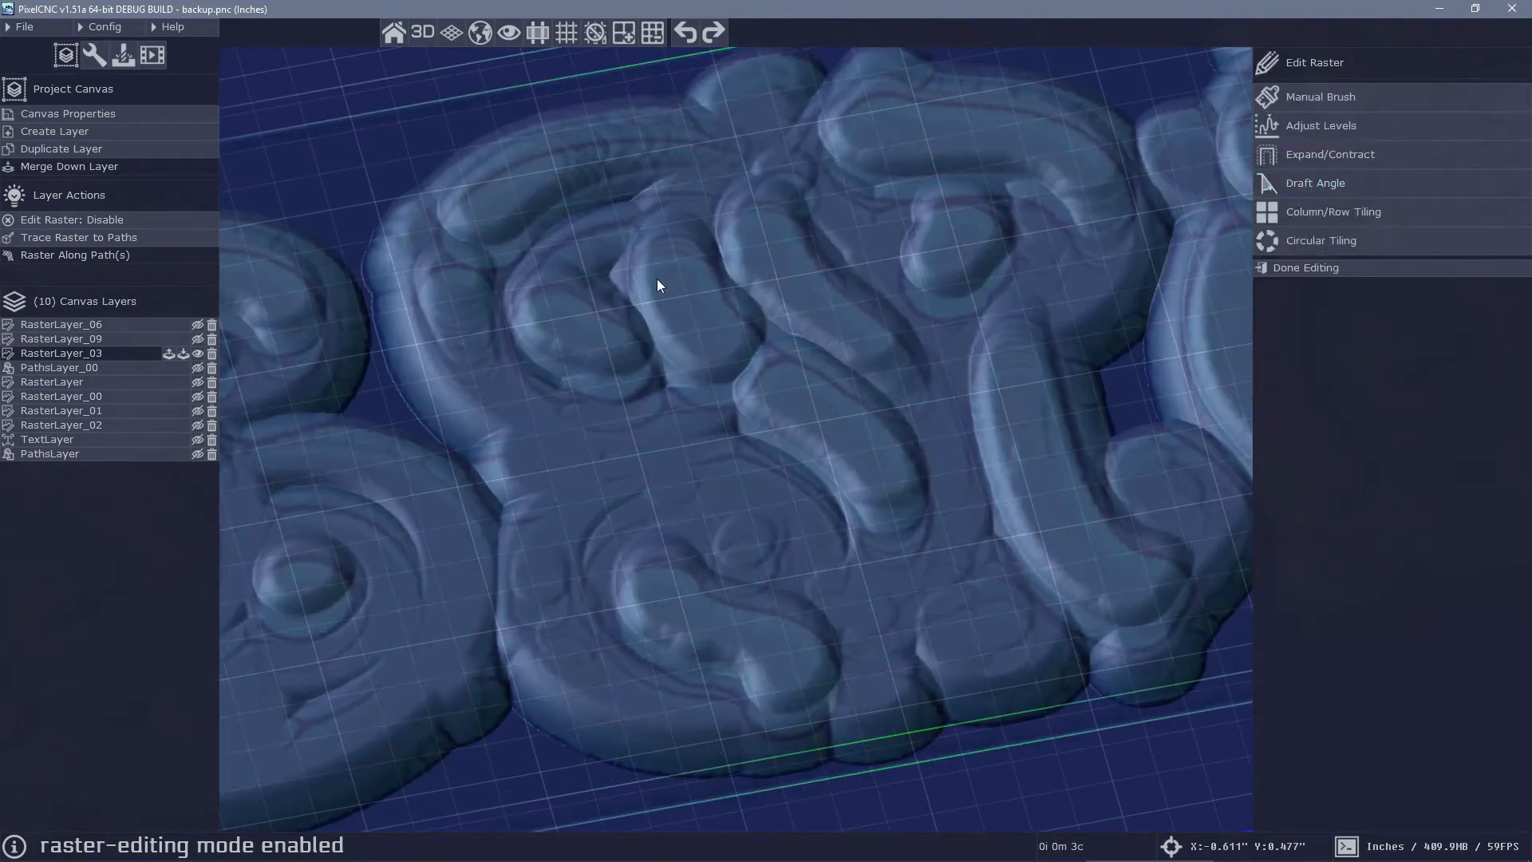
Finish raster editing and deselect the layer
drag(680, 357, 808, 371)
click(1296, 268)
key(Escape)
scroll(1133, 413, down, 1)
drag(1133, 413, 1021, 463)
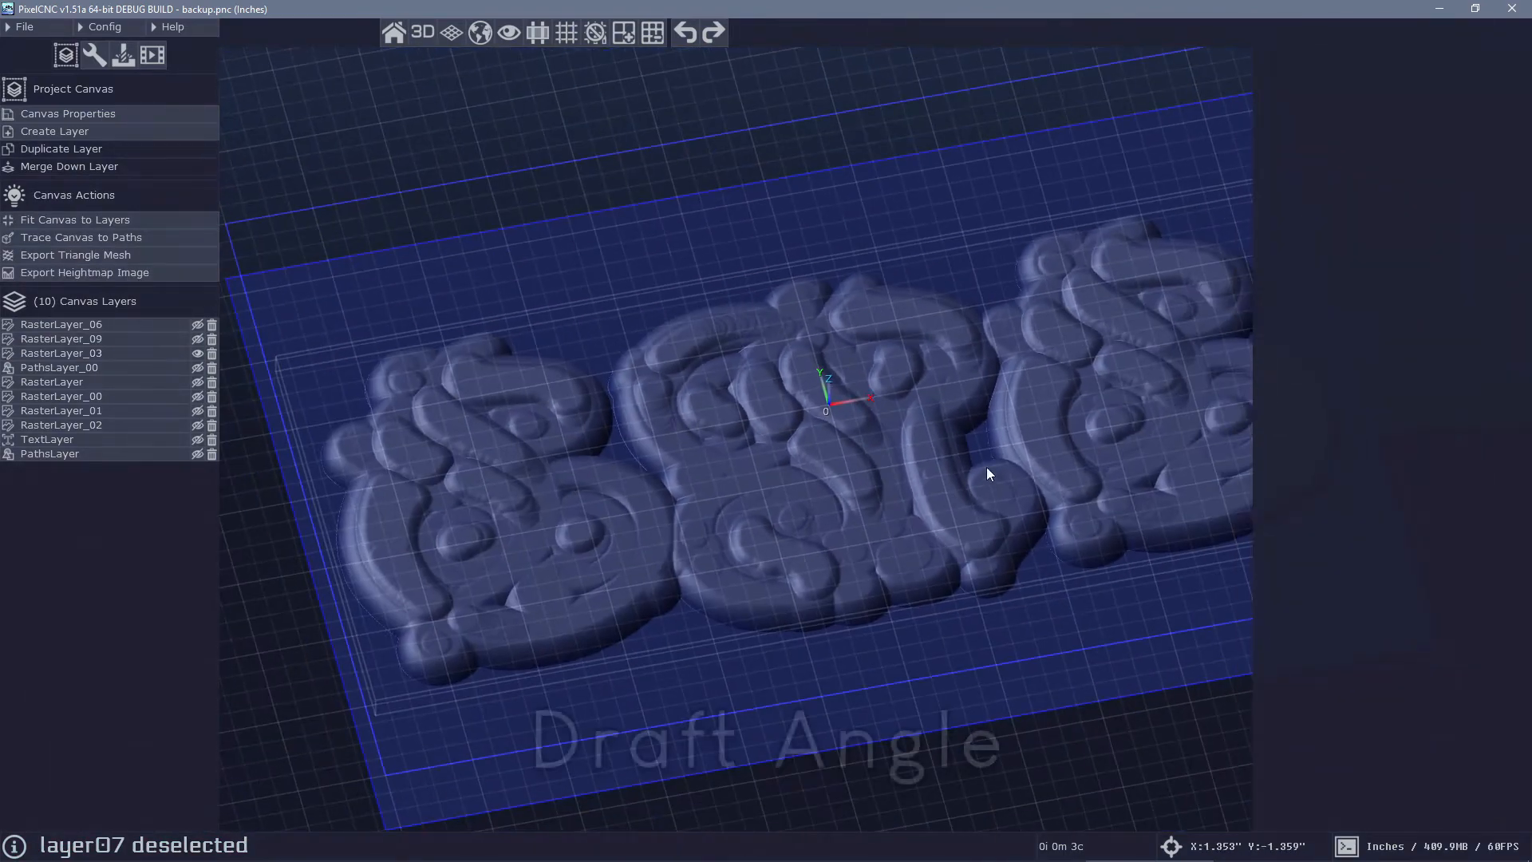
Enable raster editing on RasterLayer_03 and open the Draft Angle tool on a close view of the ornament's steep walls
ctrl+click(965, 462)
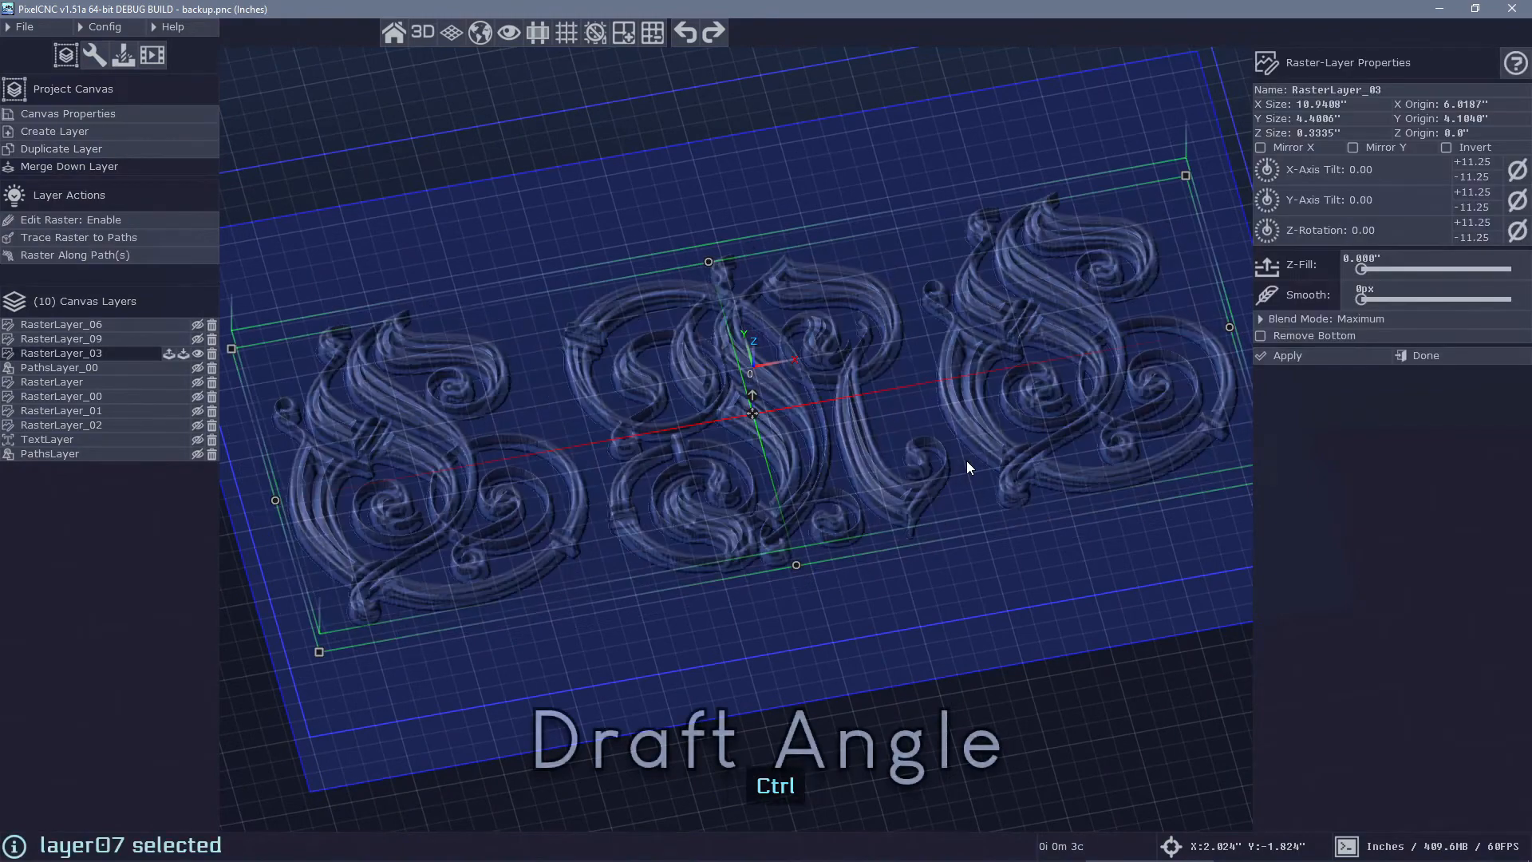
click(70, 225)
click(1340, 186)
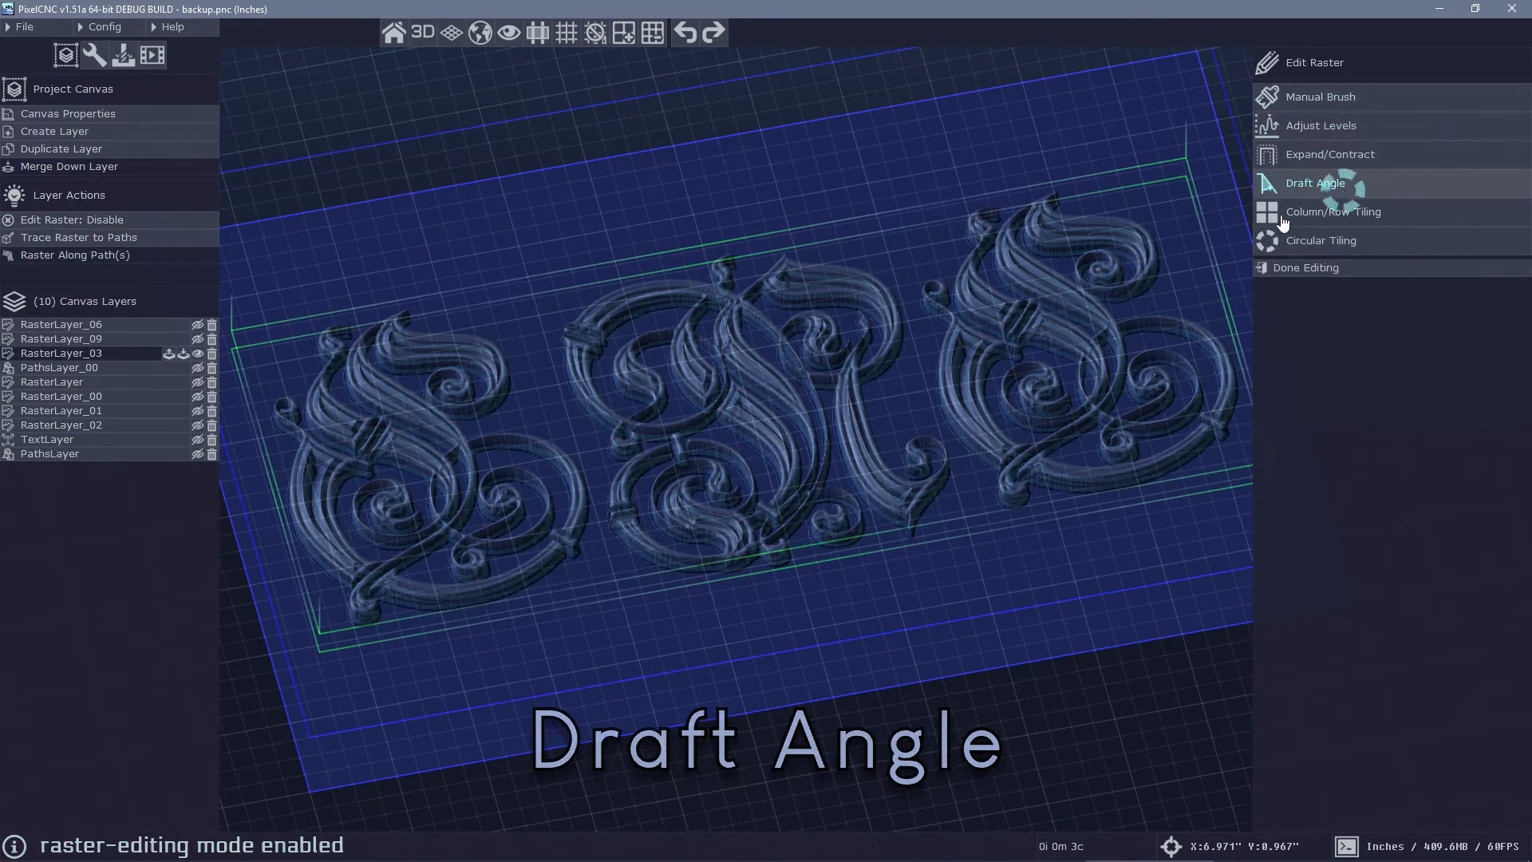
middle_drag(515, 423, 594, 228)
drag(638, 216, 759, 363)
middle_drag(754, 391, 726, 331)
right_drag(726, 331, 661, 520)
click(1316, 186)
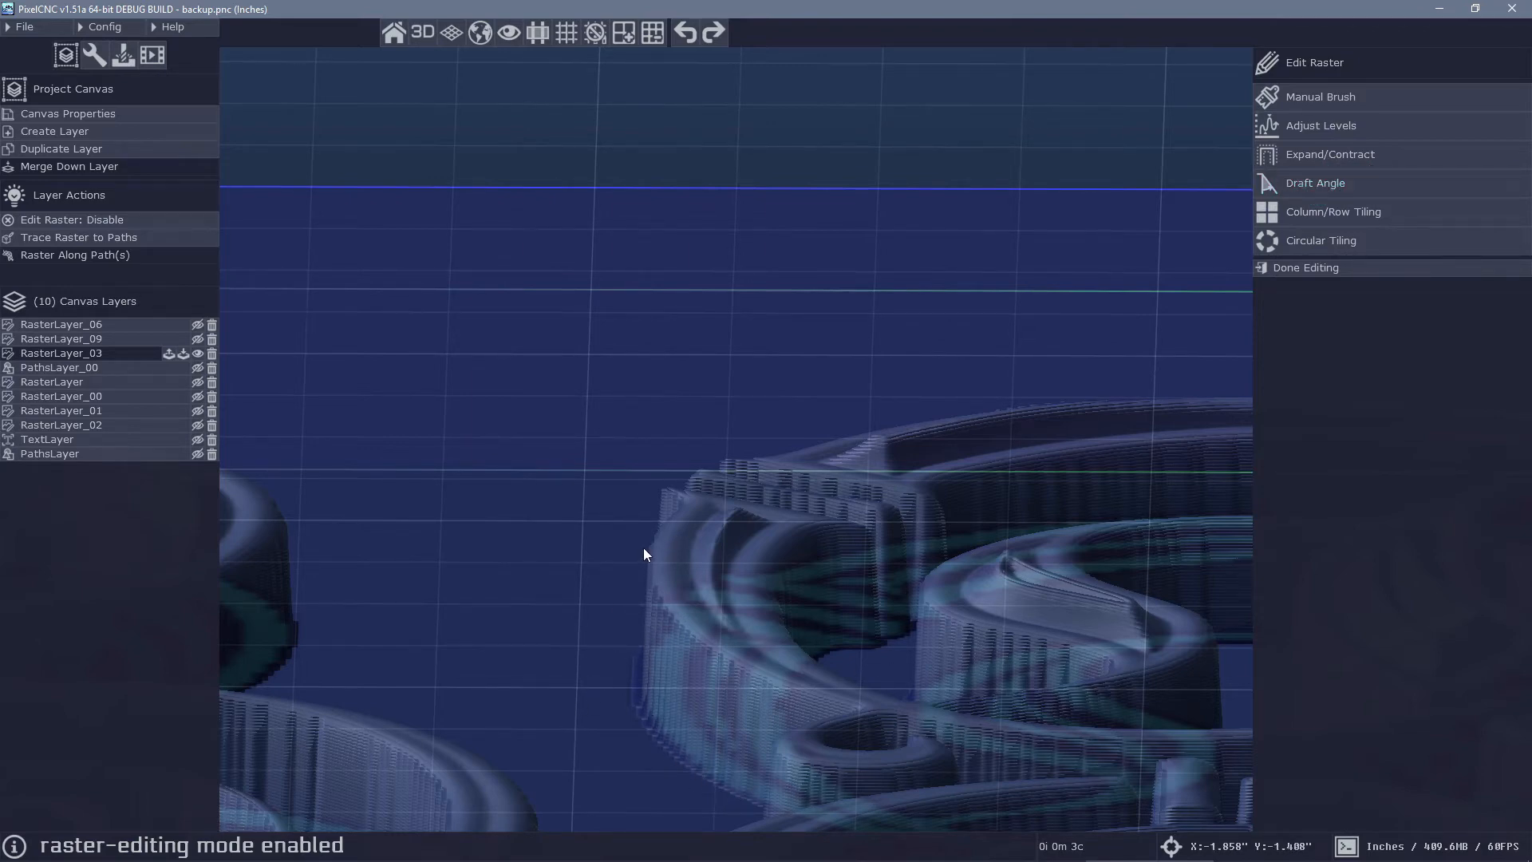
click(1329, 185)
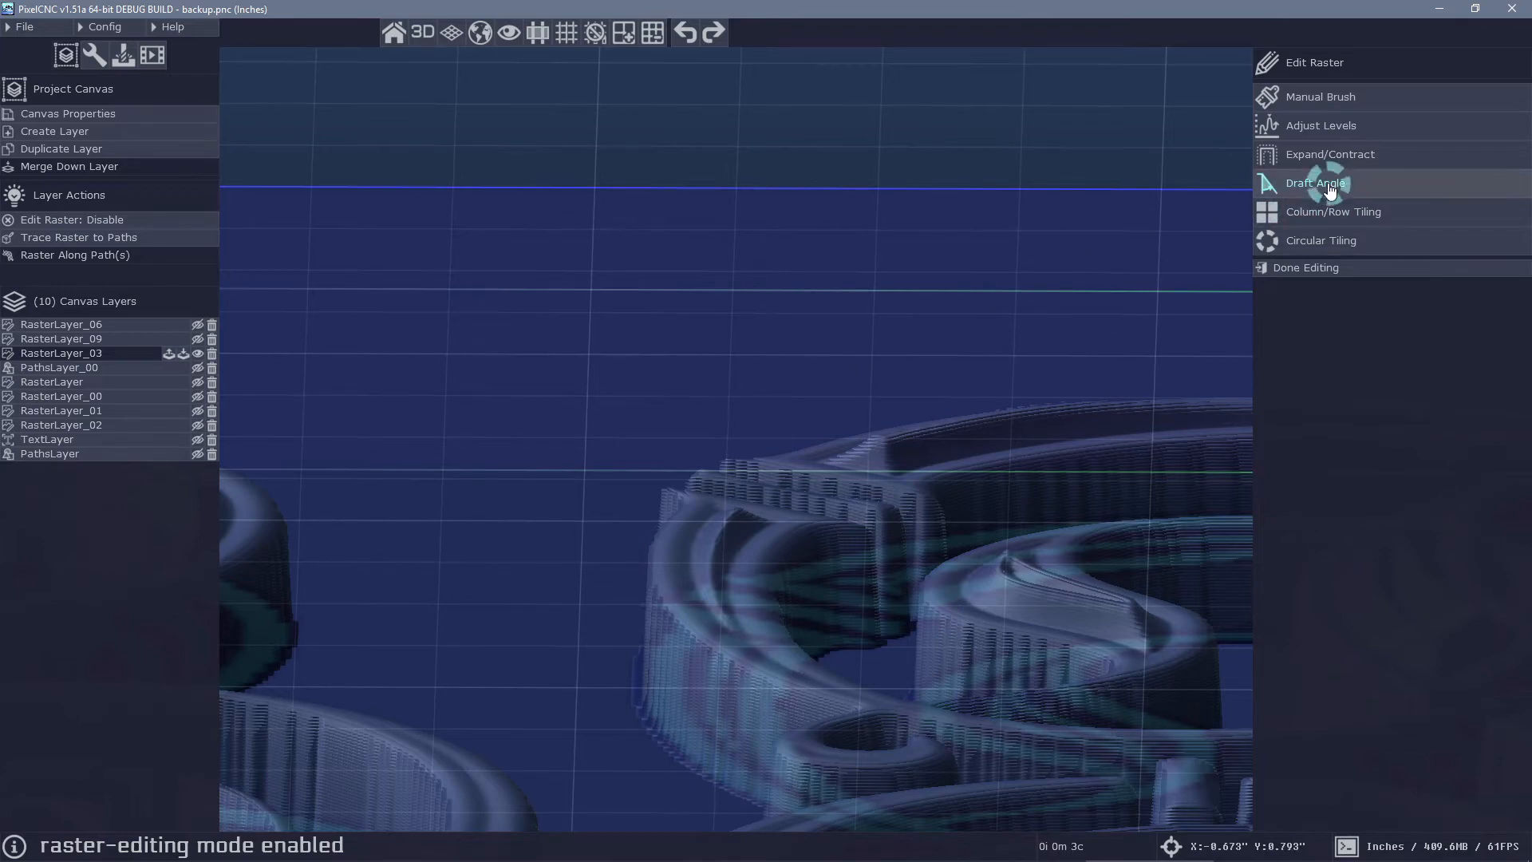
click(1327, 185)
Increase the draft angle, apply it to the raster, and examine the sloped walls of the ornament
right_drag(602, 343, 615, 405)
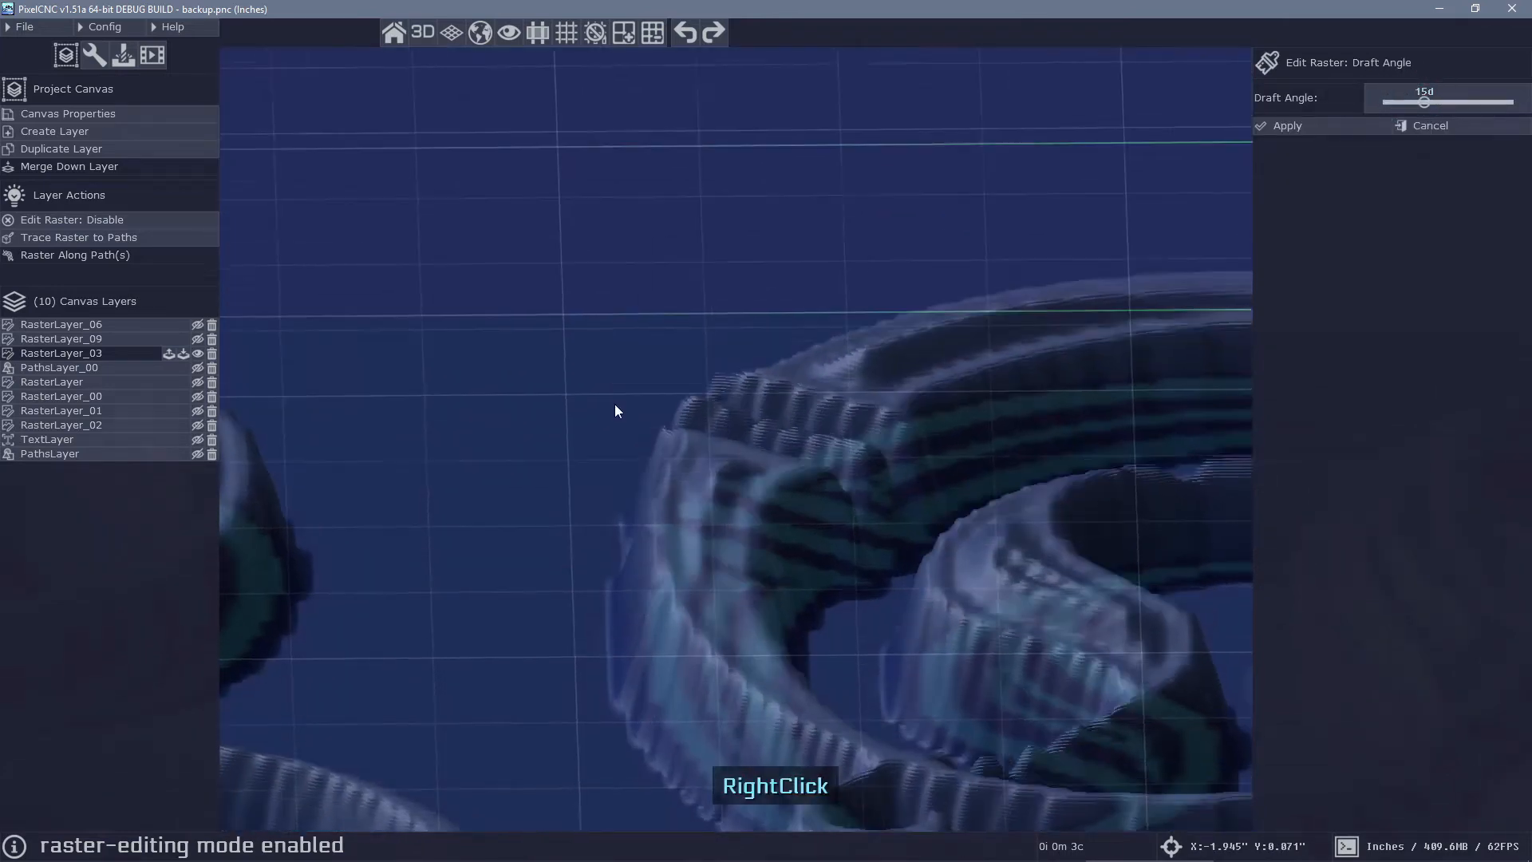
drag(798, 399, 816, 442)
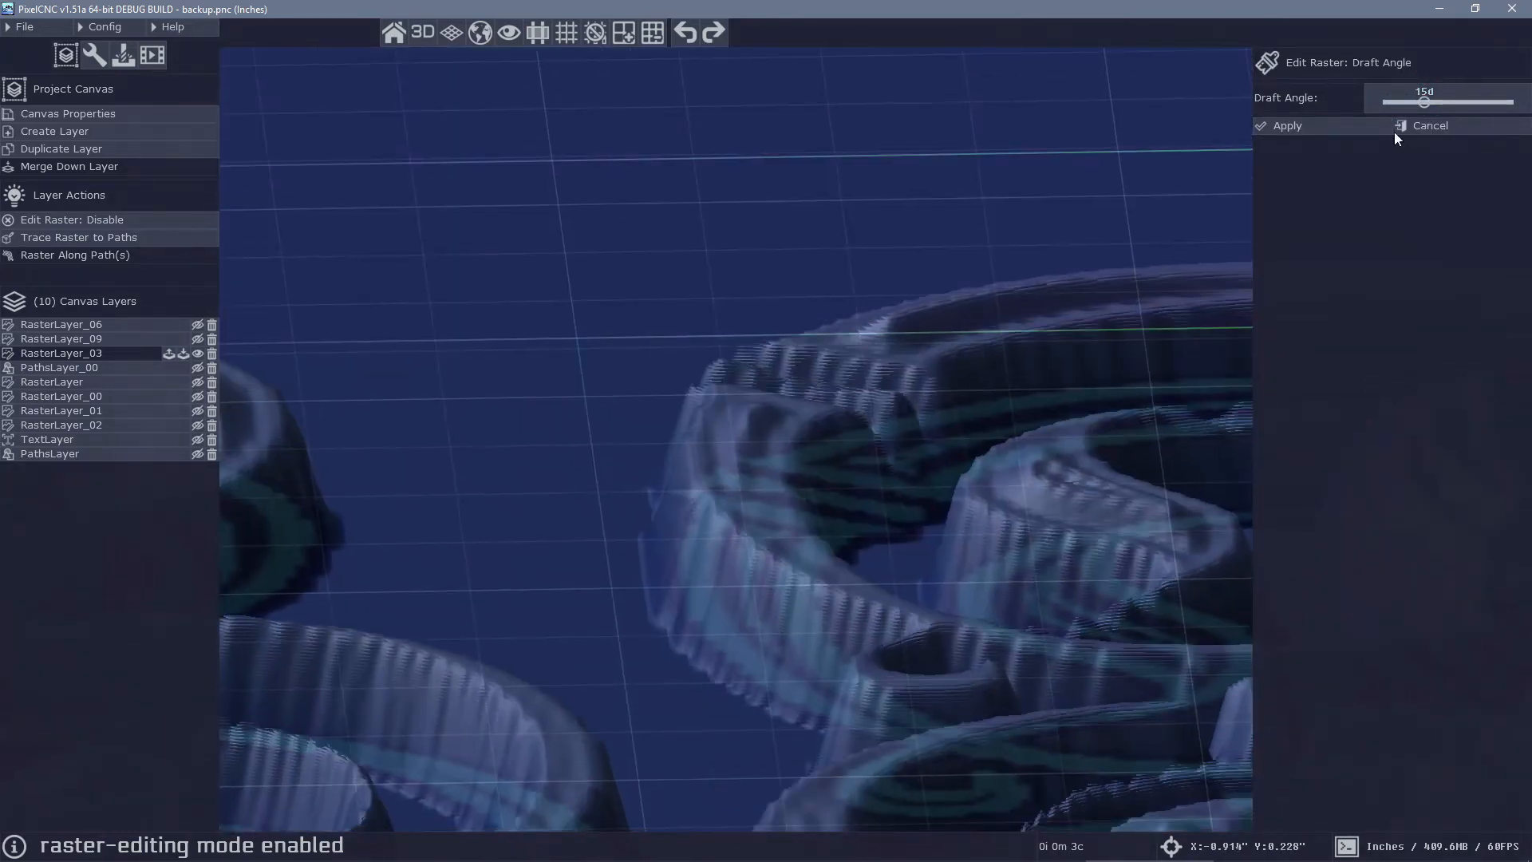
drag(1424, 101, 1469, 102)
click(1285, 129)
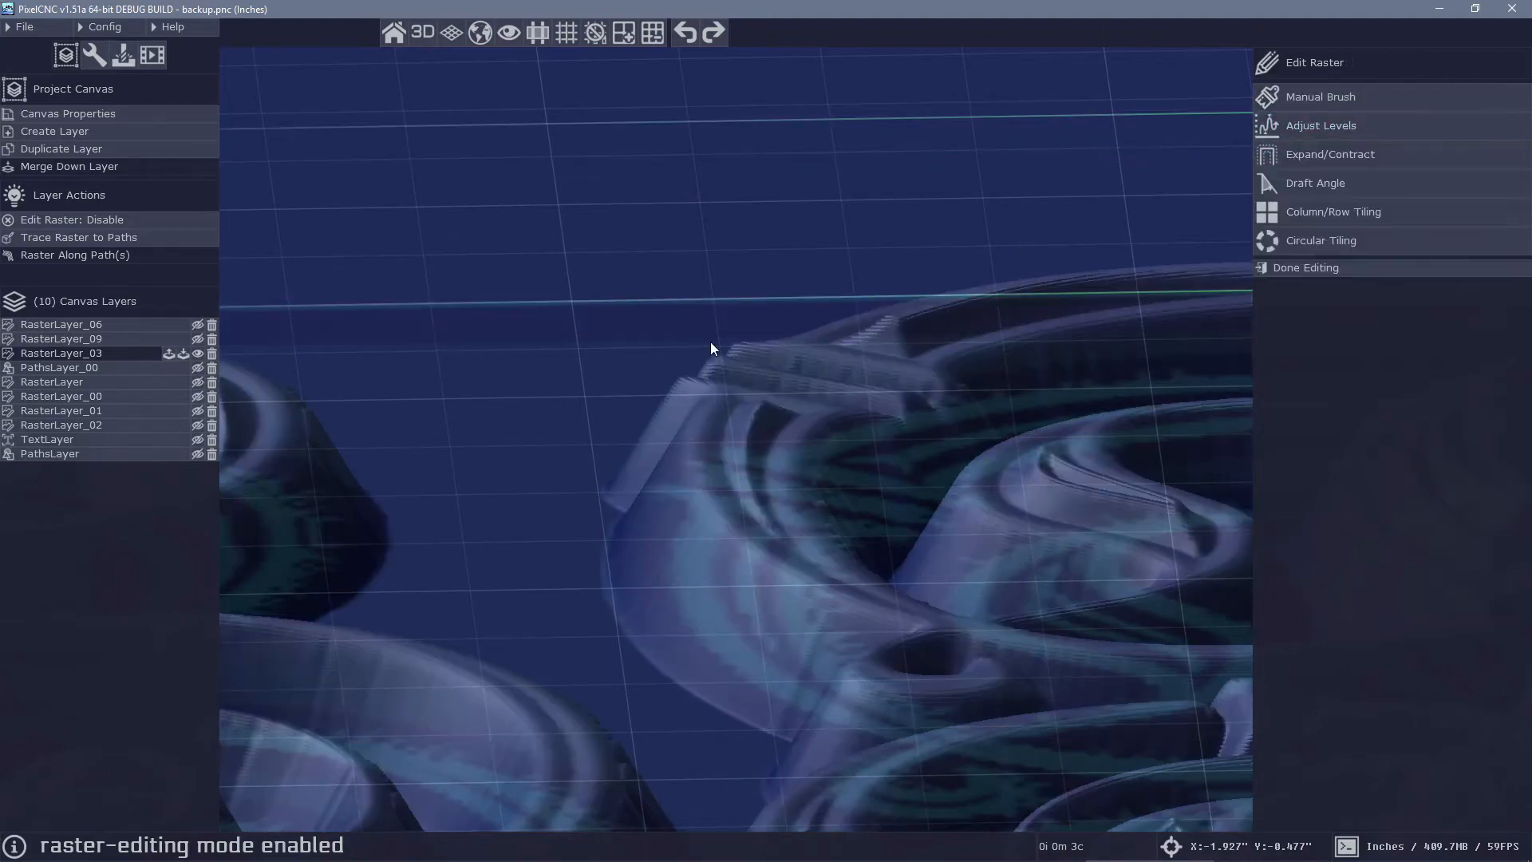
right_drag(710, 342, 869, 412)
drag(869, 412, 673, 439)
middle_drag(673, 439, 860, 476)
drag(618, 411, 1229, 571)
right_drag(849, 519, 1070, 513)
drag(1070, 513, 935, 333)
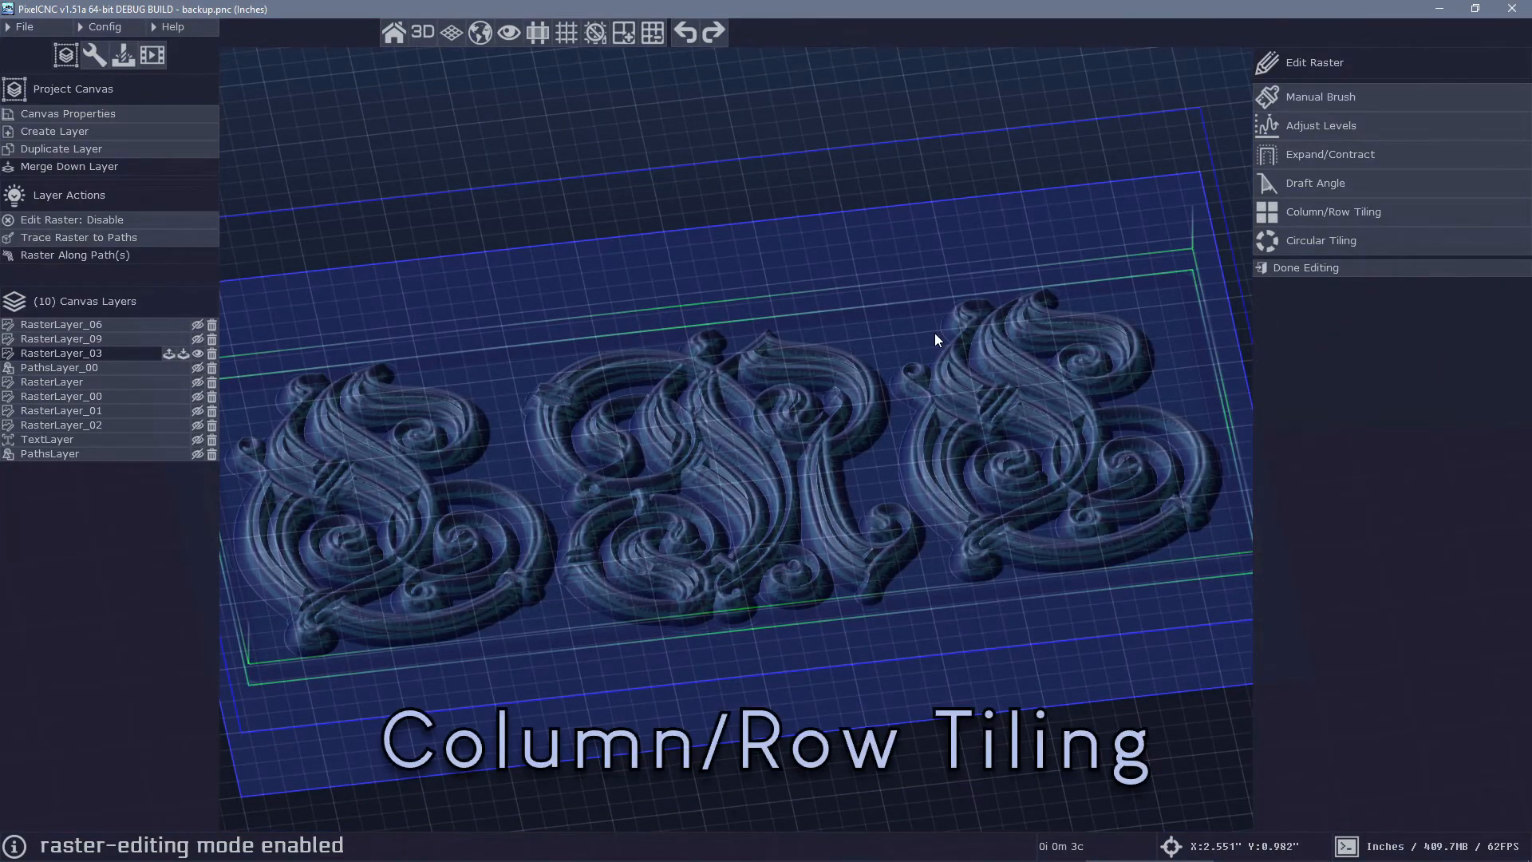
Set up Column/Row Tiling on the raster with 2 columns and 2 rows
click(1392, 211)
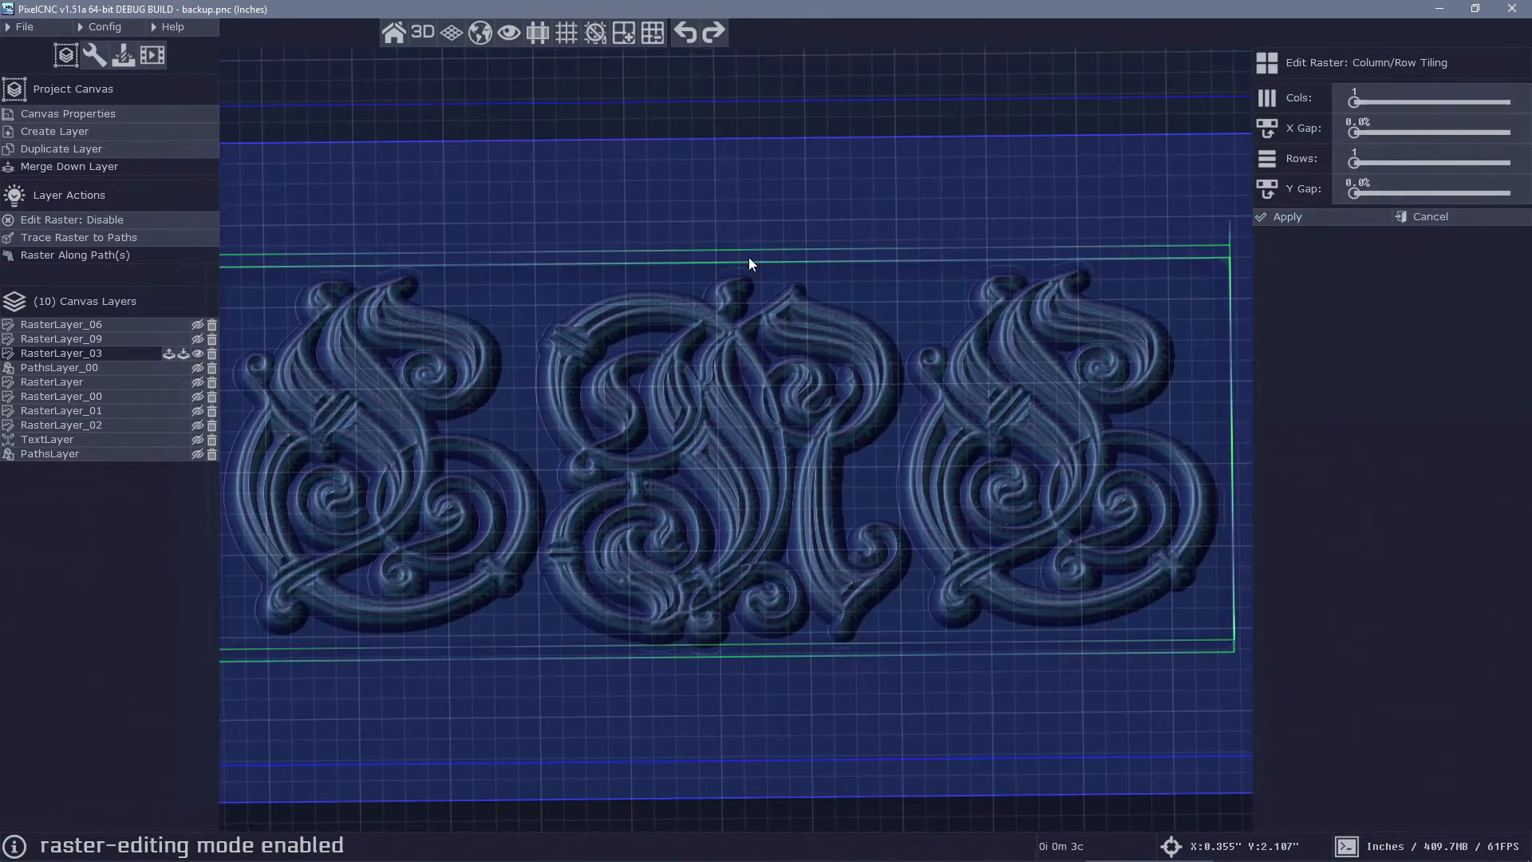
mouse_move(1354, 102)
mouse_down()
mouse_move(1383, 101)
mouse_move(1364, 102)
mouse_up()
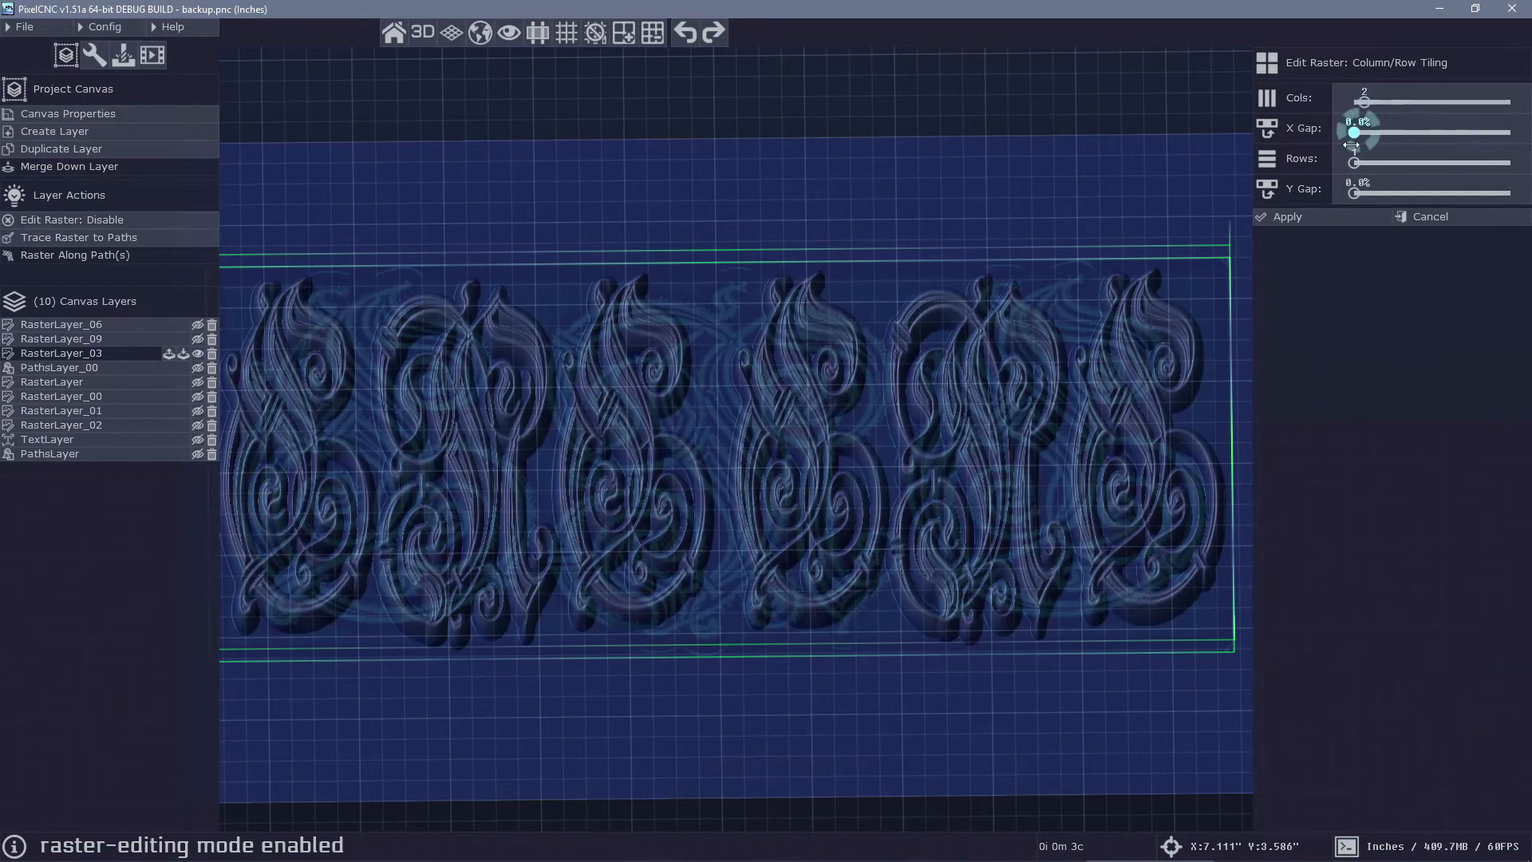
mouse_move(1354, 162)
mouse_down()
mouse_move(1391, 162)
mouse_move(1363, 162)
mouse_up()
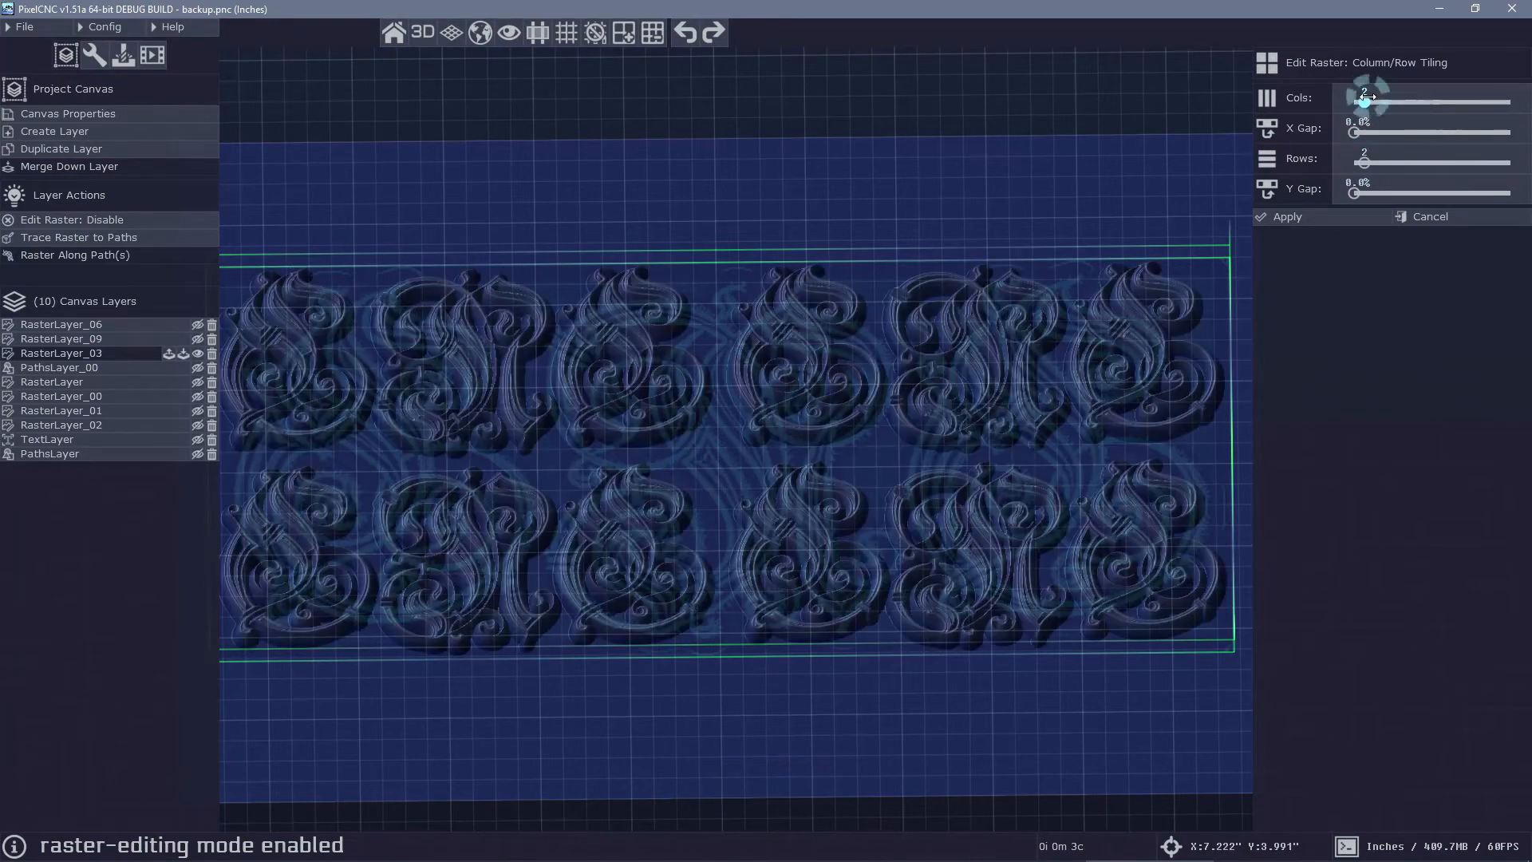
mouse_move(1364, 101)
mouse_down()
mouse_move(1388, 101)
mouse_move(1367, 102)
mouse_up()
scroll(830, 335, down, 2)
middle_drag(819, 346, 827, 298)
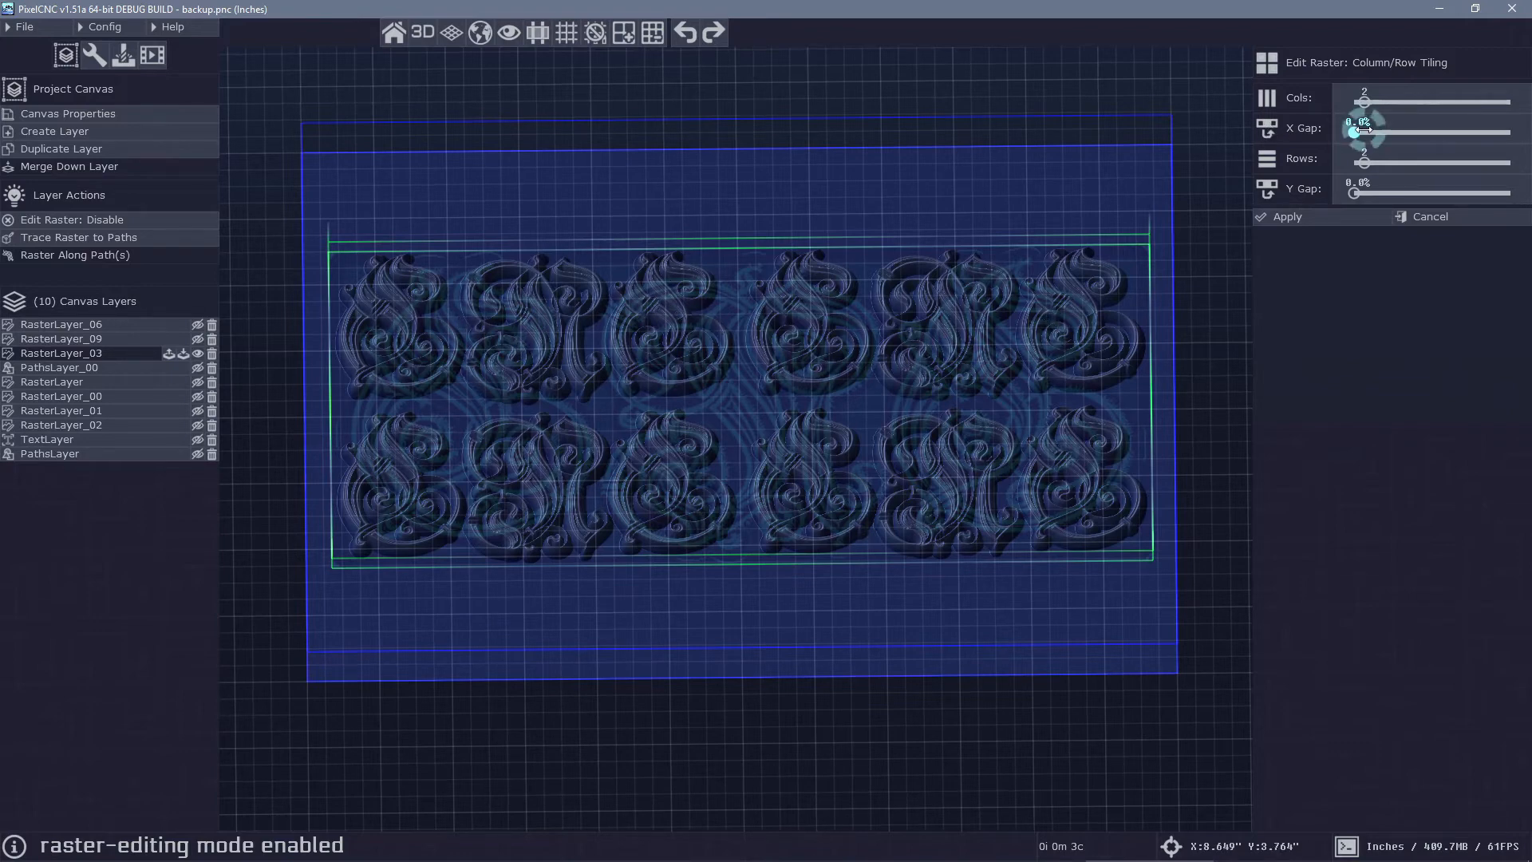
Try 50.0% X and Y gaps between the tiles, and reset both gaps to 0.0%
drag(1363, 130, 1432, 132)
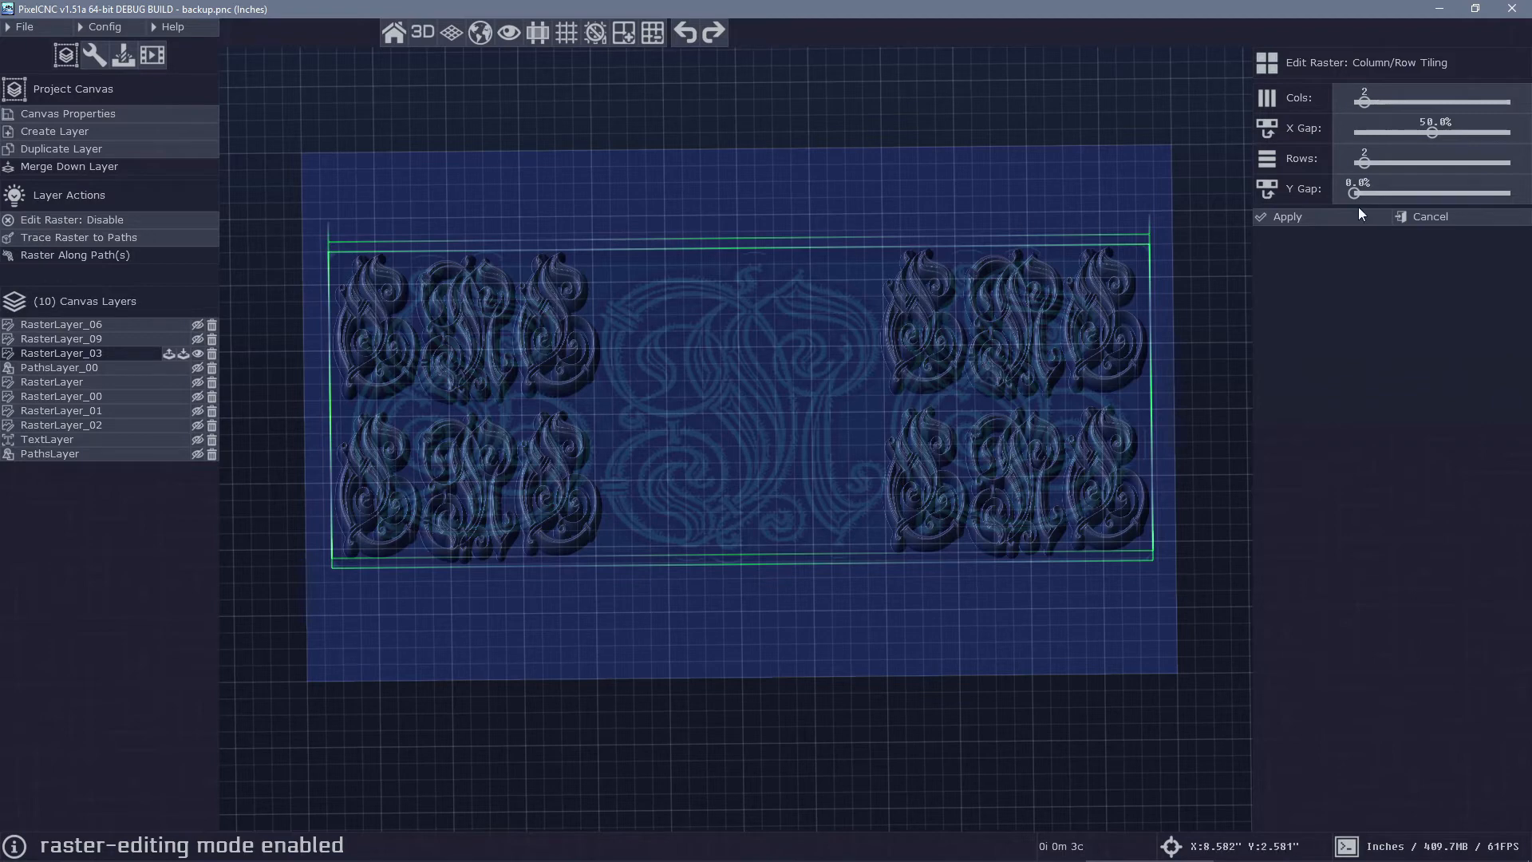
drag(1356, 193, 1432, 193)
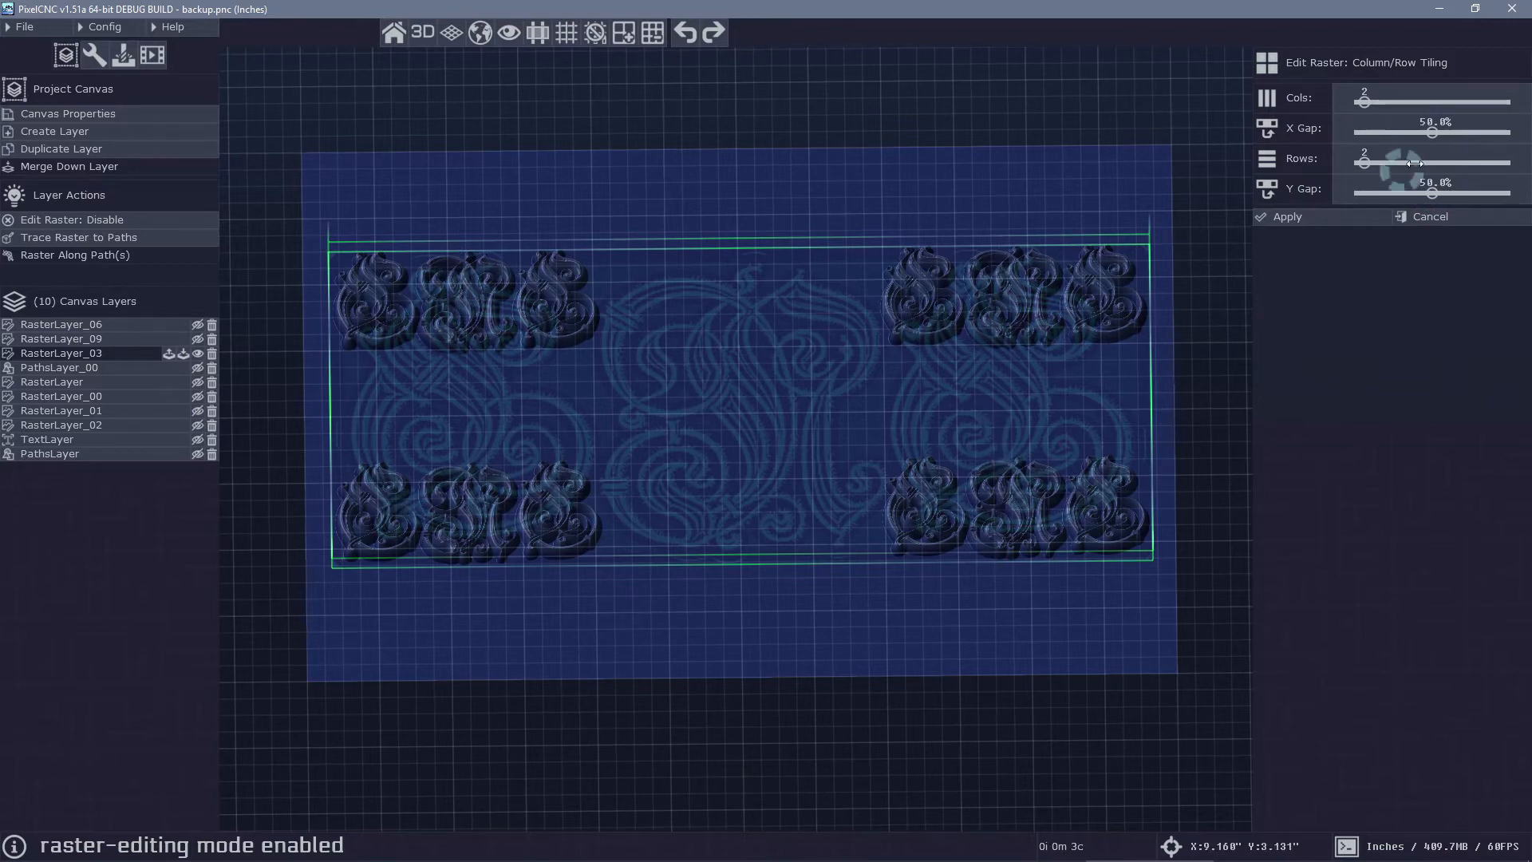
drag(1433, 193, 1354, 193)
drag(1432, 133, 1353, 131)
Apply the column/row tiling to the raster and inspect the repeated ornaments
click(1294, 224)
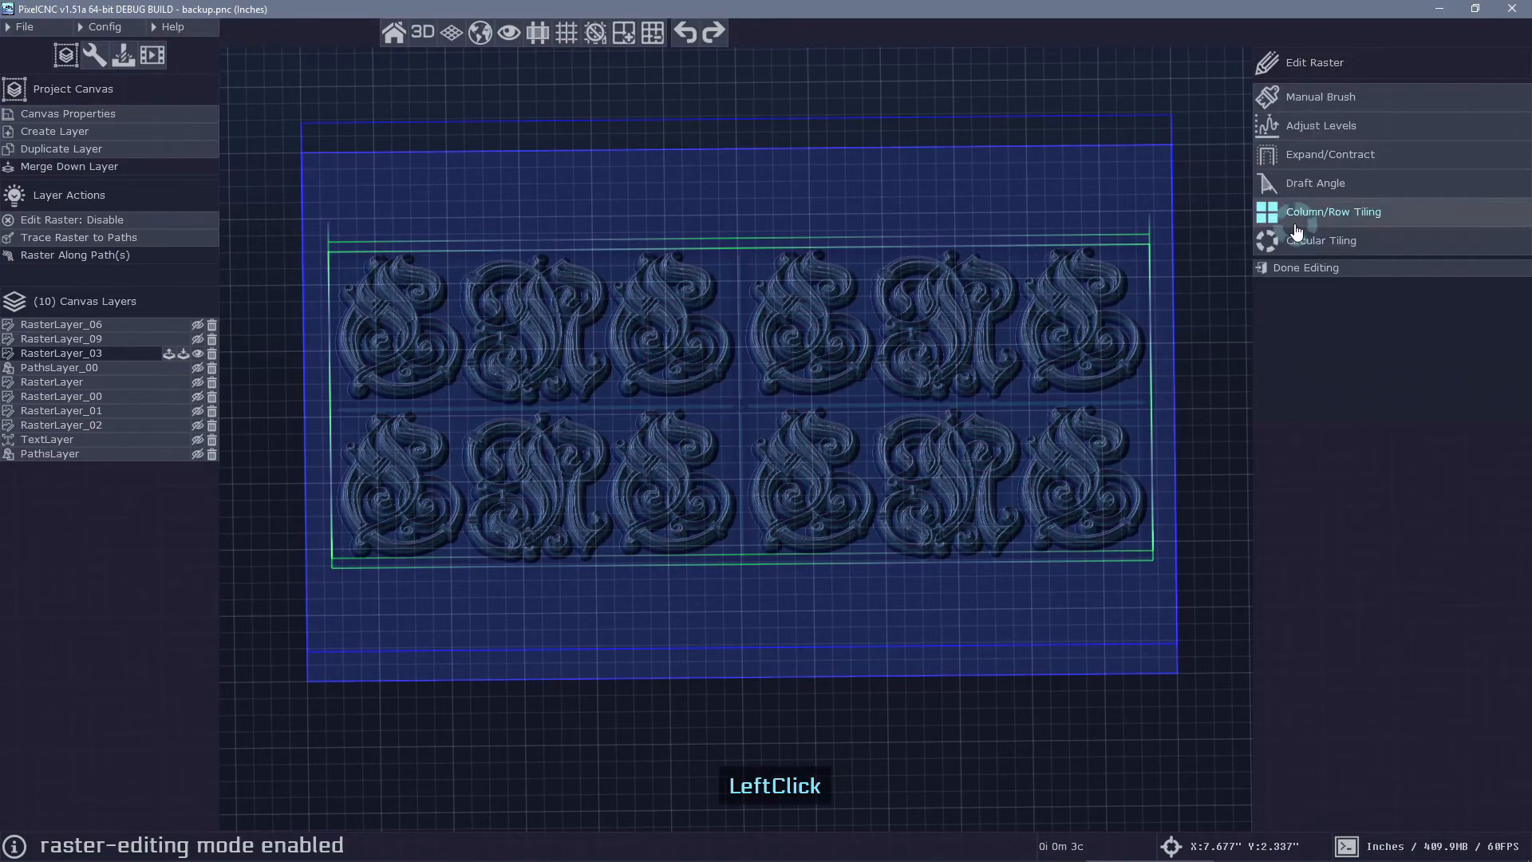
middle_drag(604, 509, 721, 449)
drag(1149, 264, 975, 434)
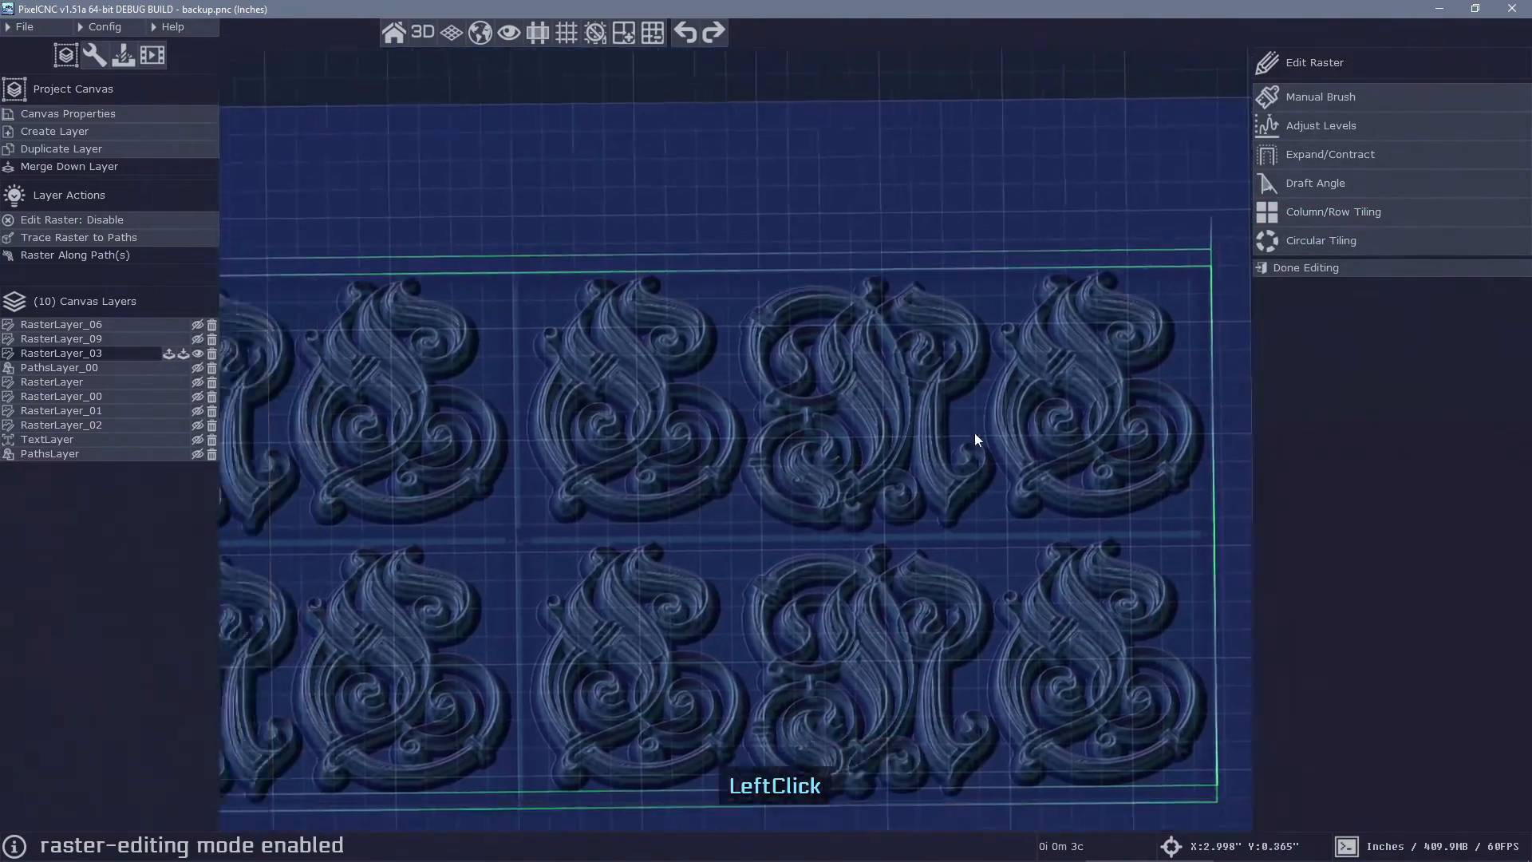
right_drag(974, 432, 824, 414)
middle_drag(825, 414, 950, 417)
drag(951, 417, 959, 388)
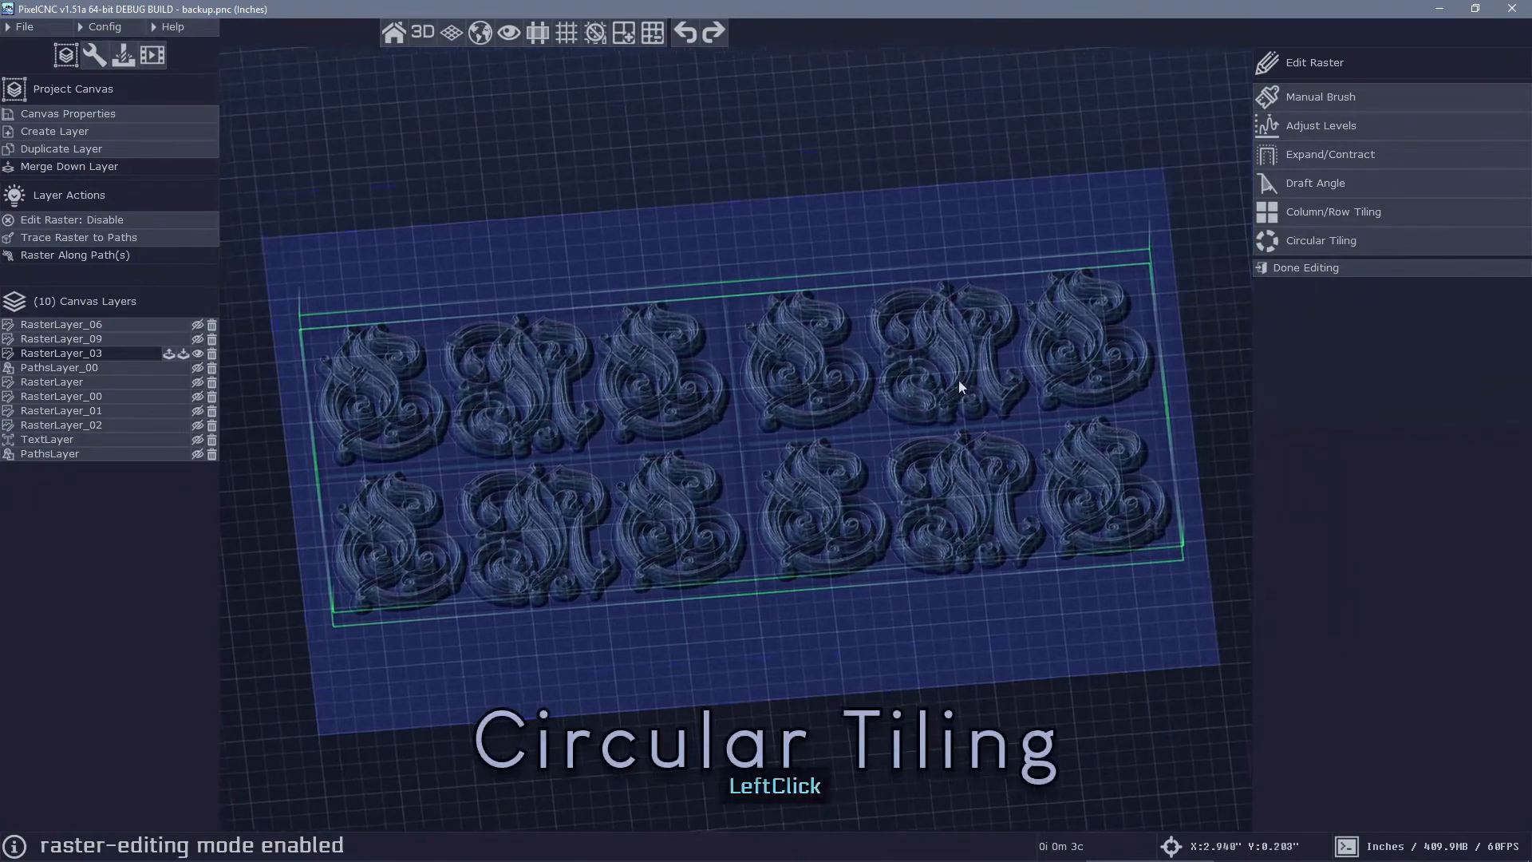
Set up Circular Tiling on the tiled raster with a radius of 2.250 and a count of 24
click(1321, 240)
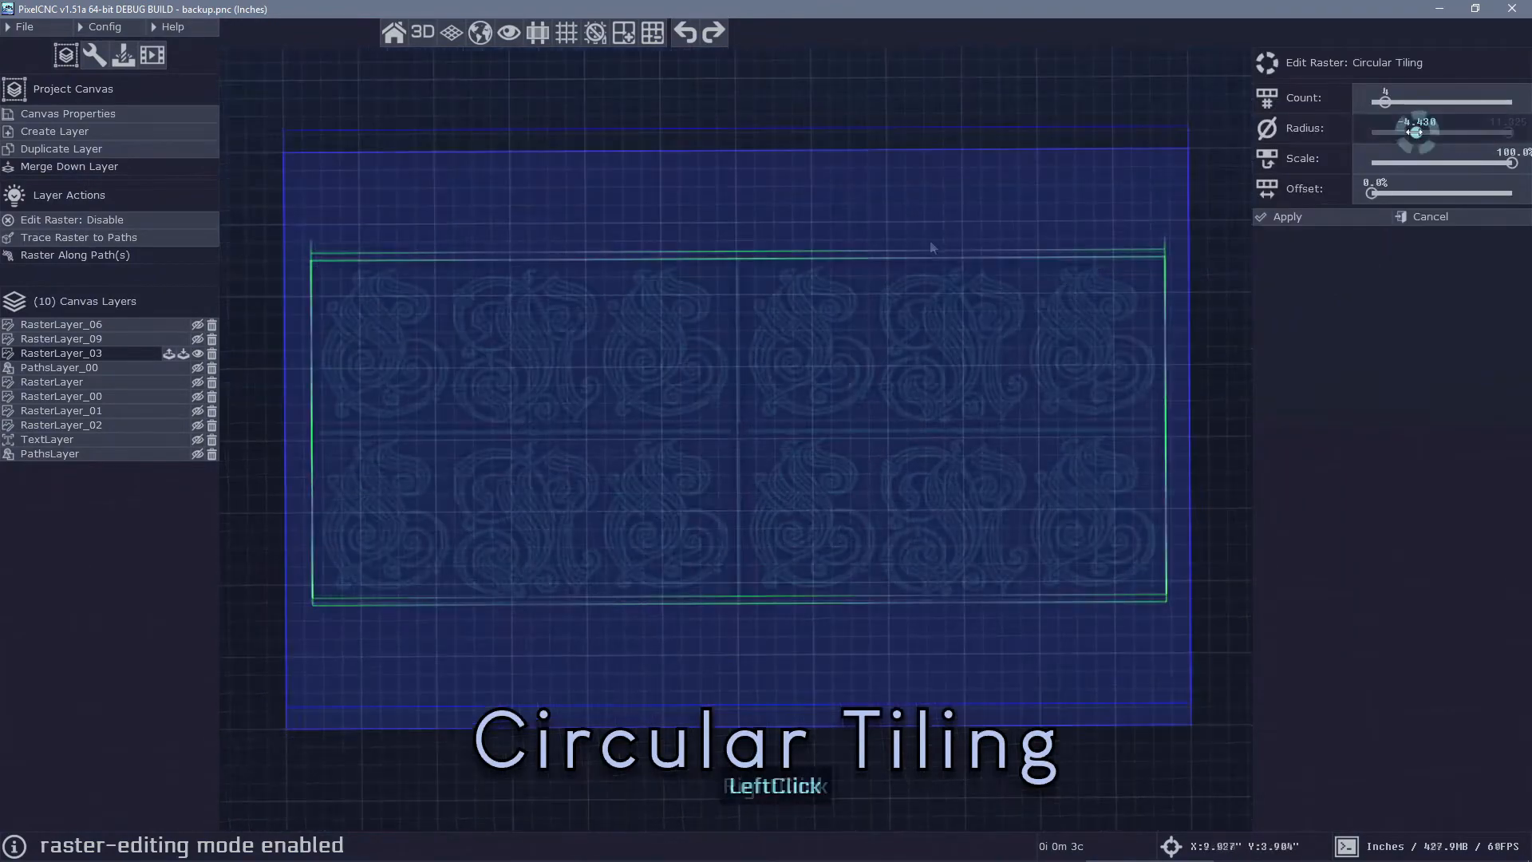
drag(1414, 131, 1455, 132)
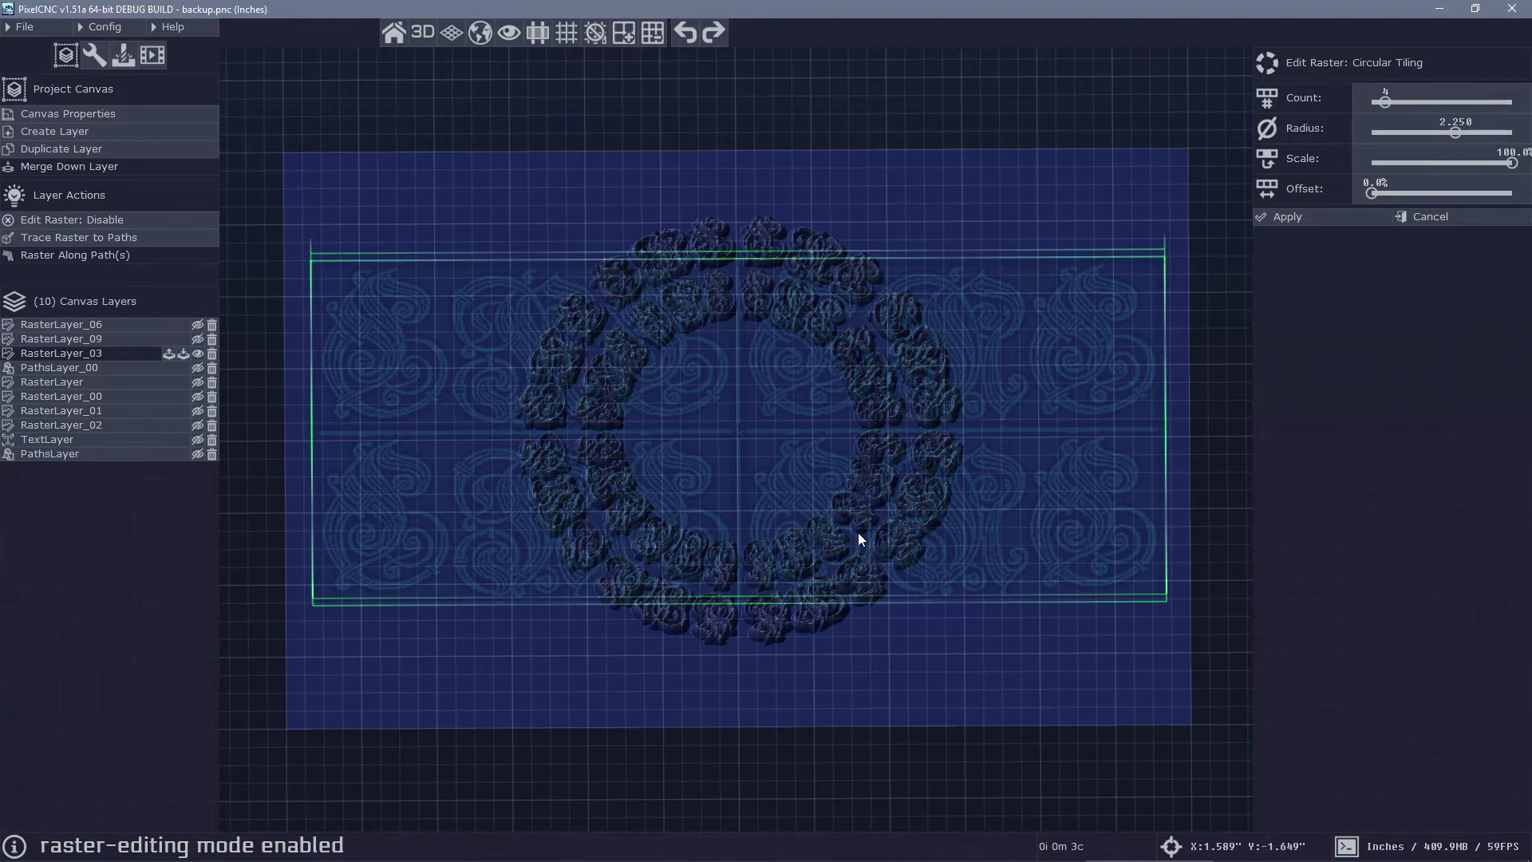
drag(1385, 101, 1476, 102)
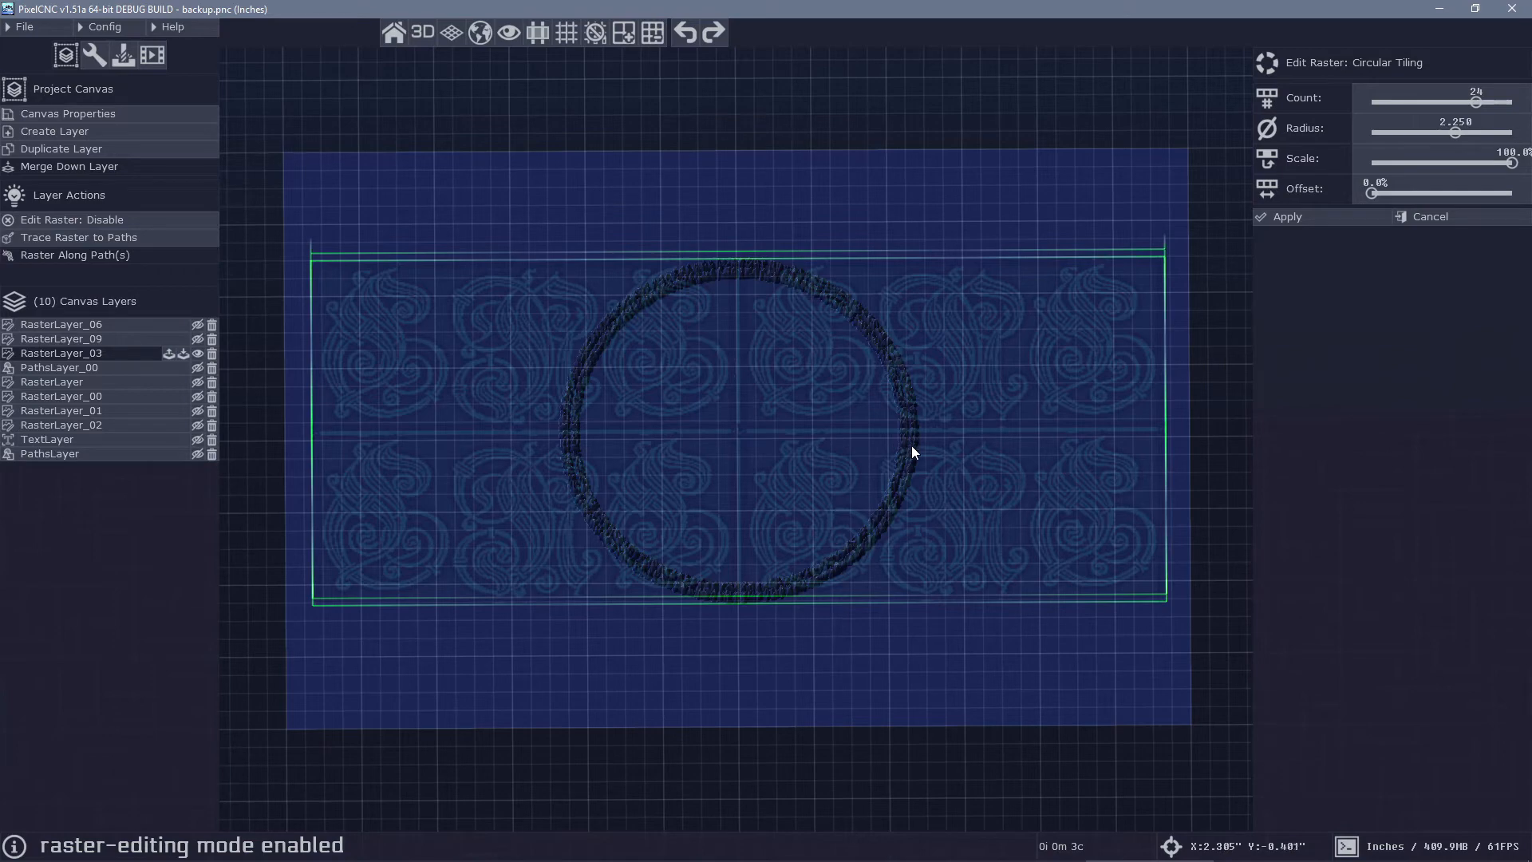
Set the Circular Tiling scale to 87.2% and offset to 33.2%, adjust its count and radius, and apply it to the raster
drag(1476, 101, 1371, 124)
mouse_move(1511, 162)
mouse_down()
mouse_move(1392, 162)
mouse_move(1495, 162)
mouse_up()
drag(1373, 192, 1418, 192)
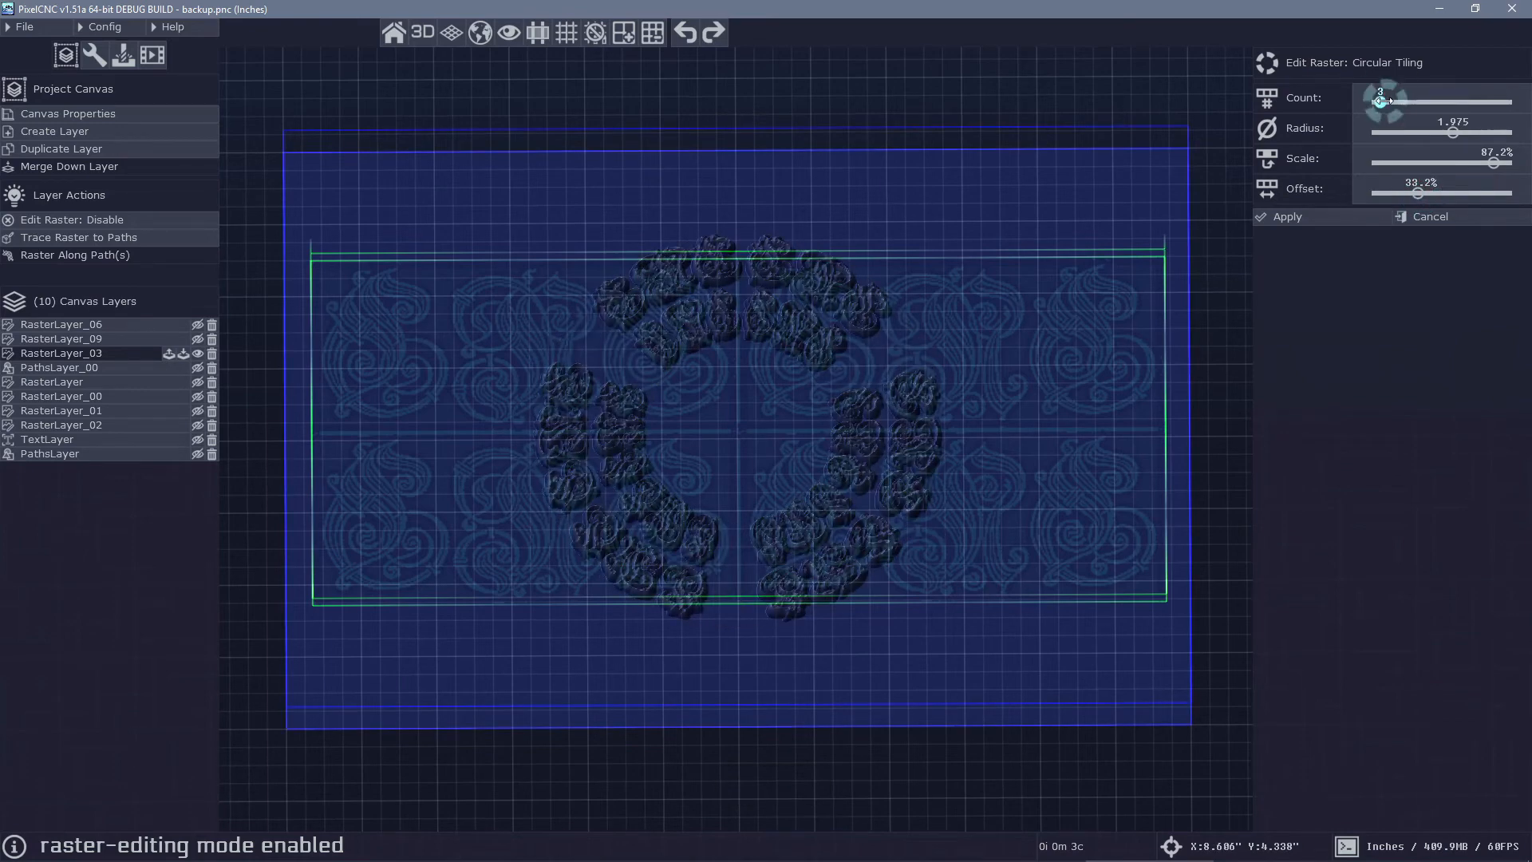
drag(1382, 101, 1405, 132)
click(1458, 134)
click(1297, 217)
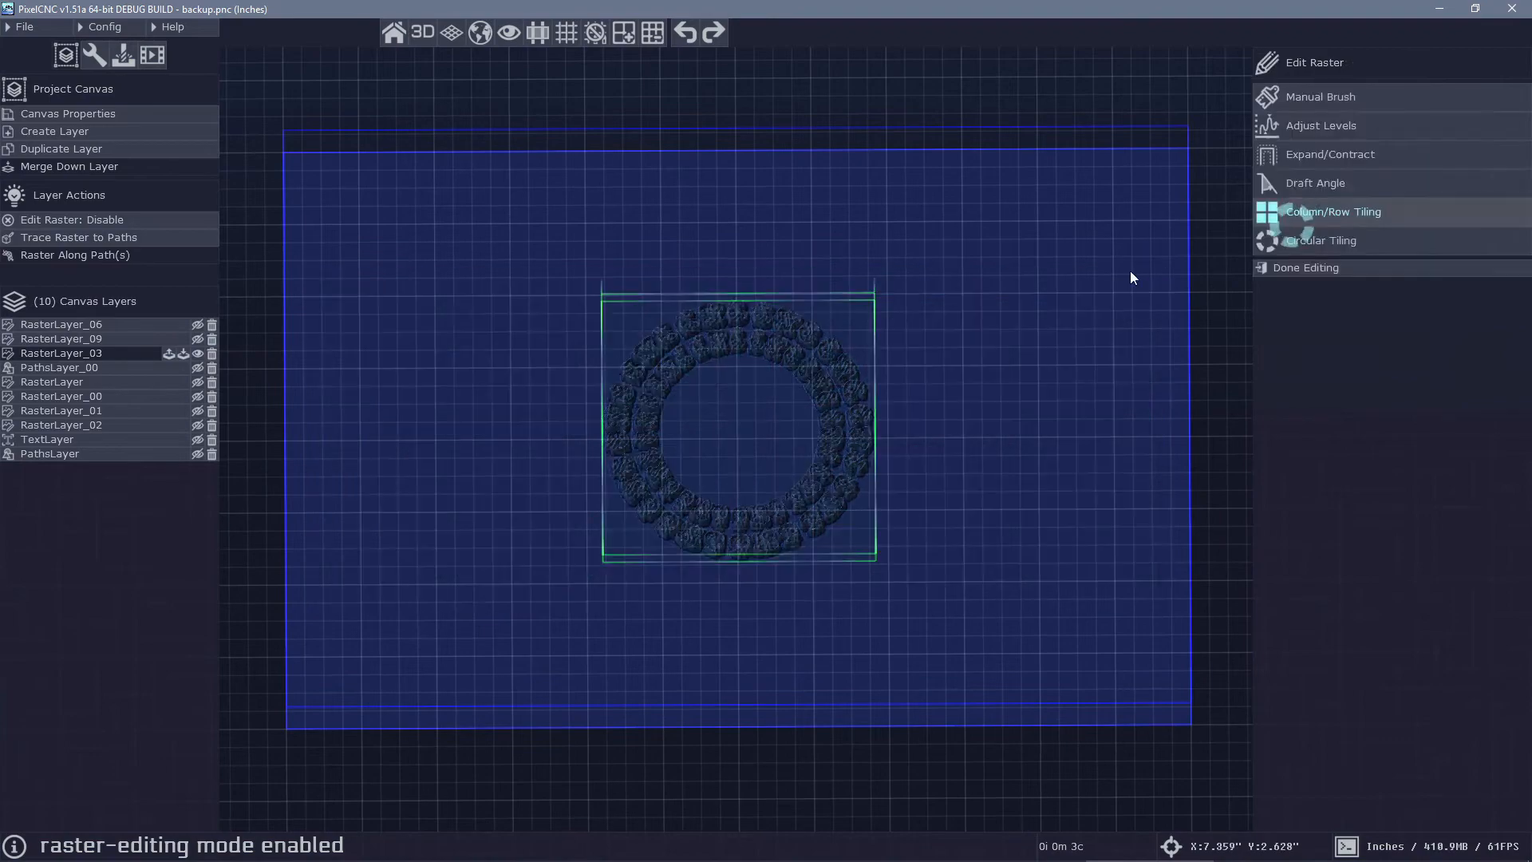
Inspect the ring of circularly tiled ornaments up close and from an angle
scroll(794, 284, up, 5)
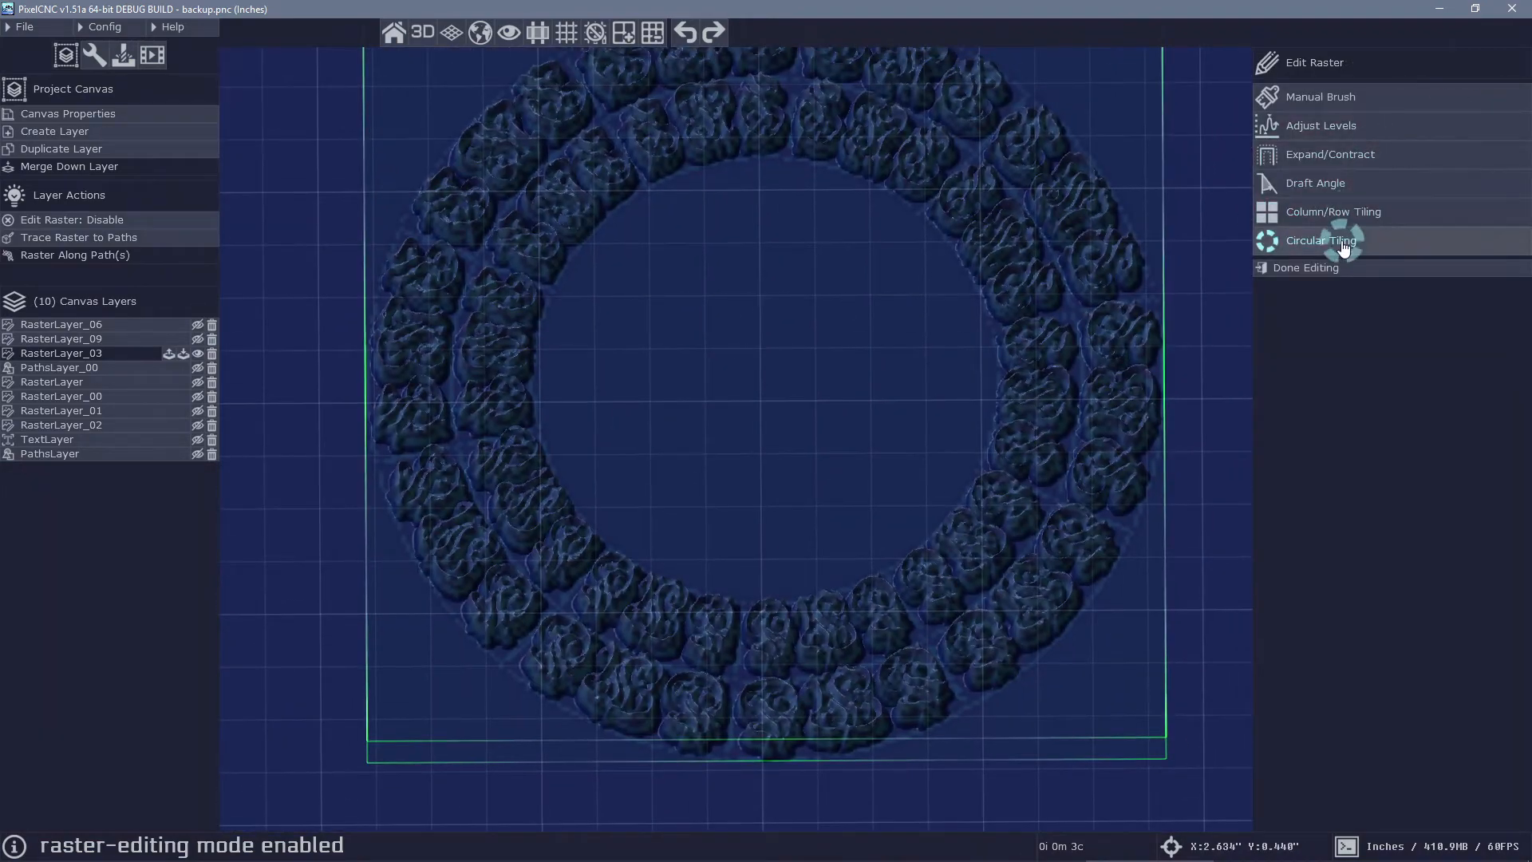
right_drag(1181, 257, 900, 360)
right_drag(837, 299, 852, 327)
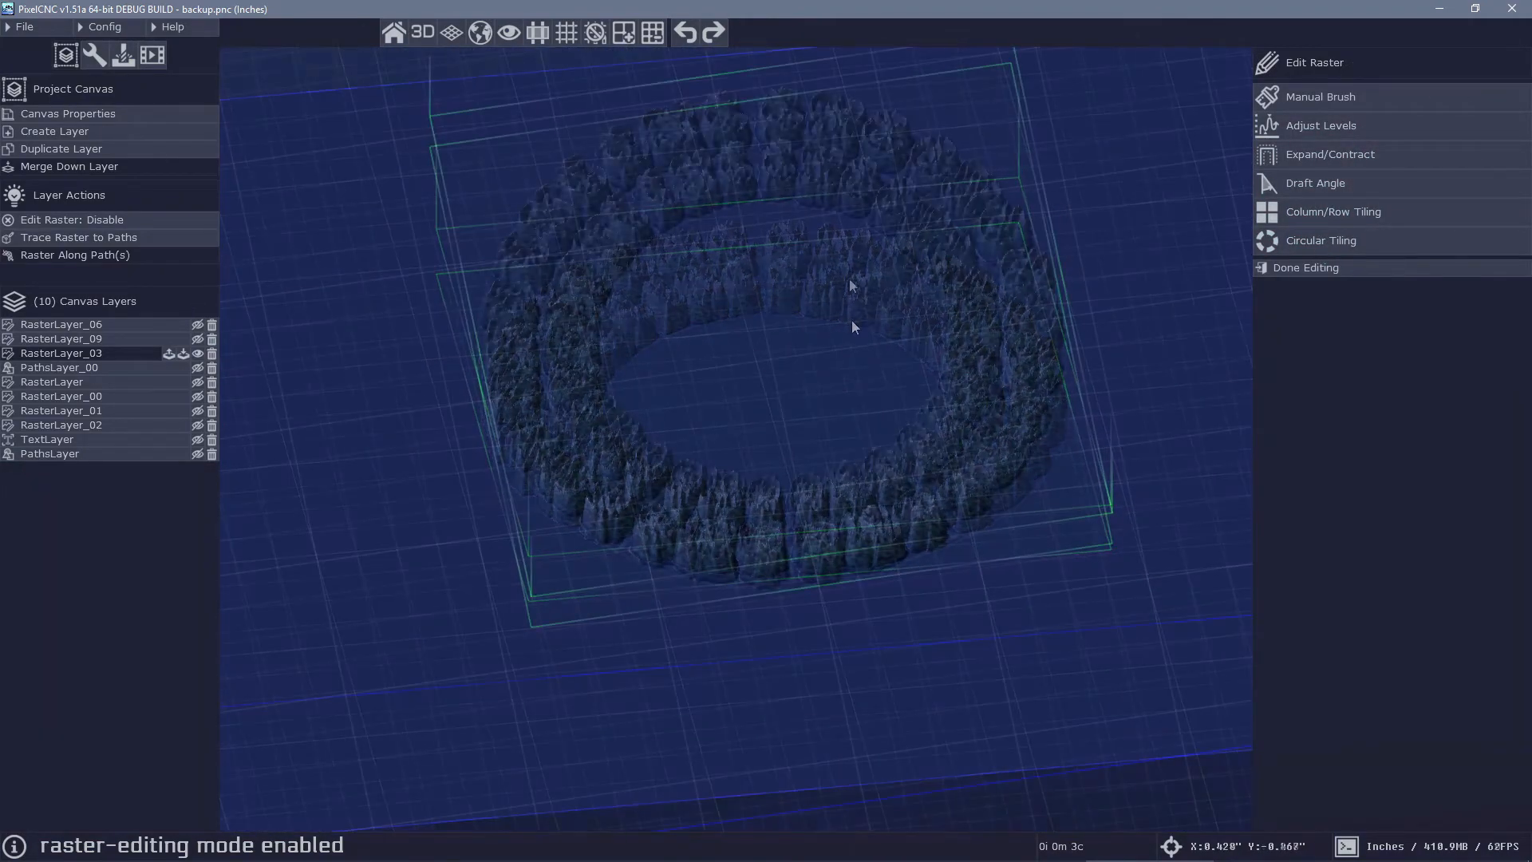
scroll(559, 319, up, 5)
middle_drag(551, 323, 782, 355)
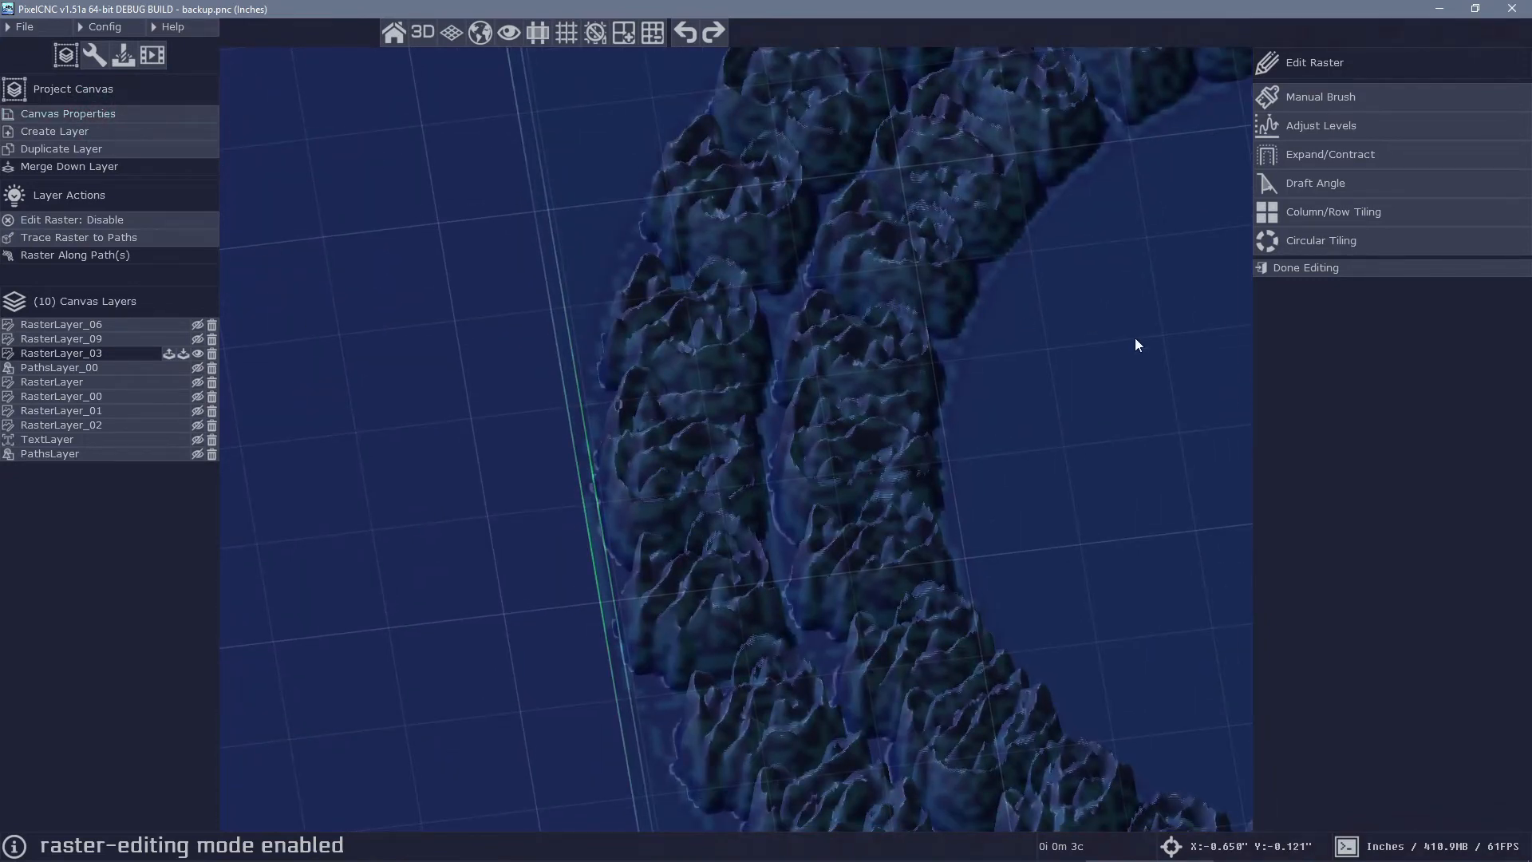
scroll(1117, 366, down, 5)
drag(1019, 212, 904, 294)
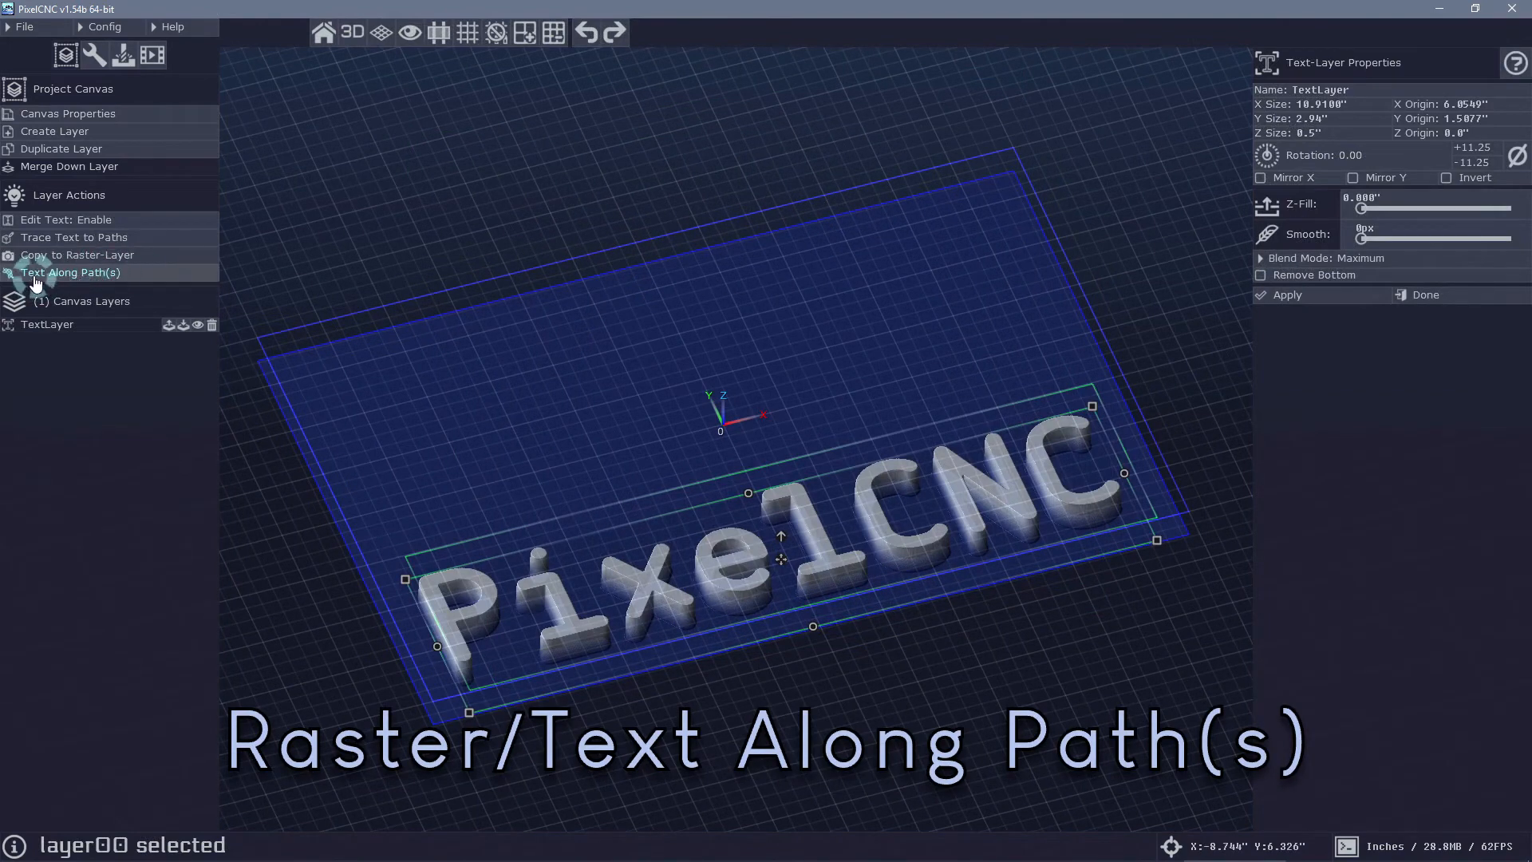
Create a new paths layer on the canvas and enable path editing for it
click(133, 276)
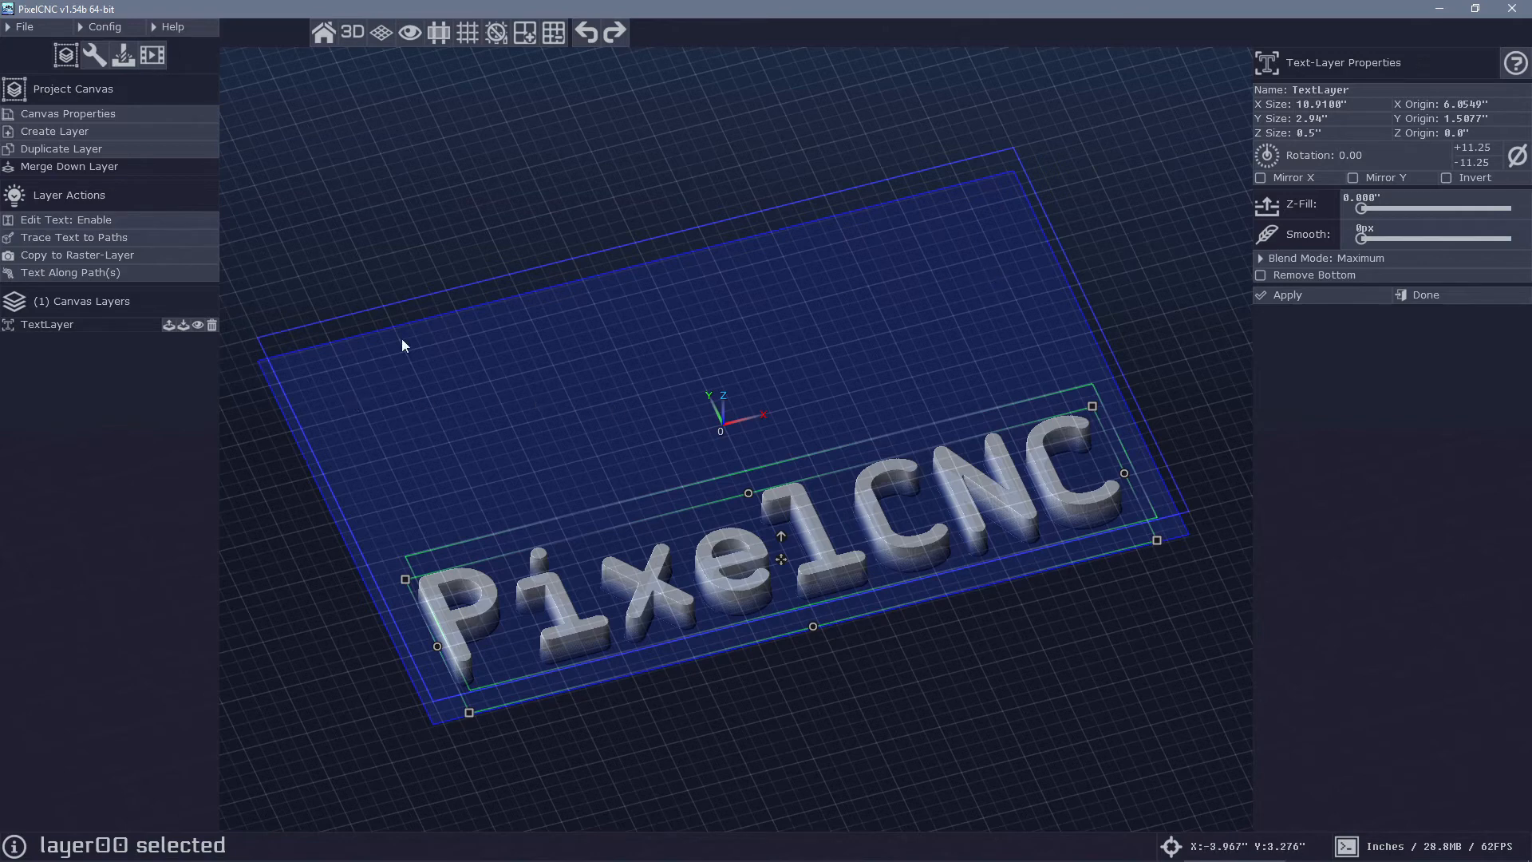
click(80, 131)
click(403, 301)
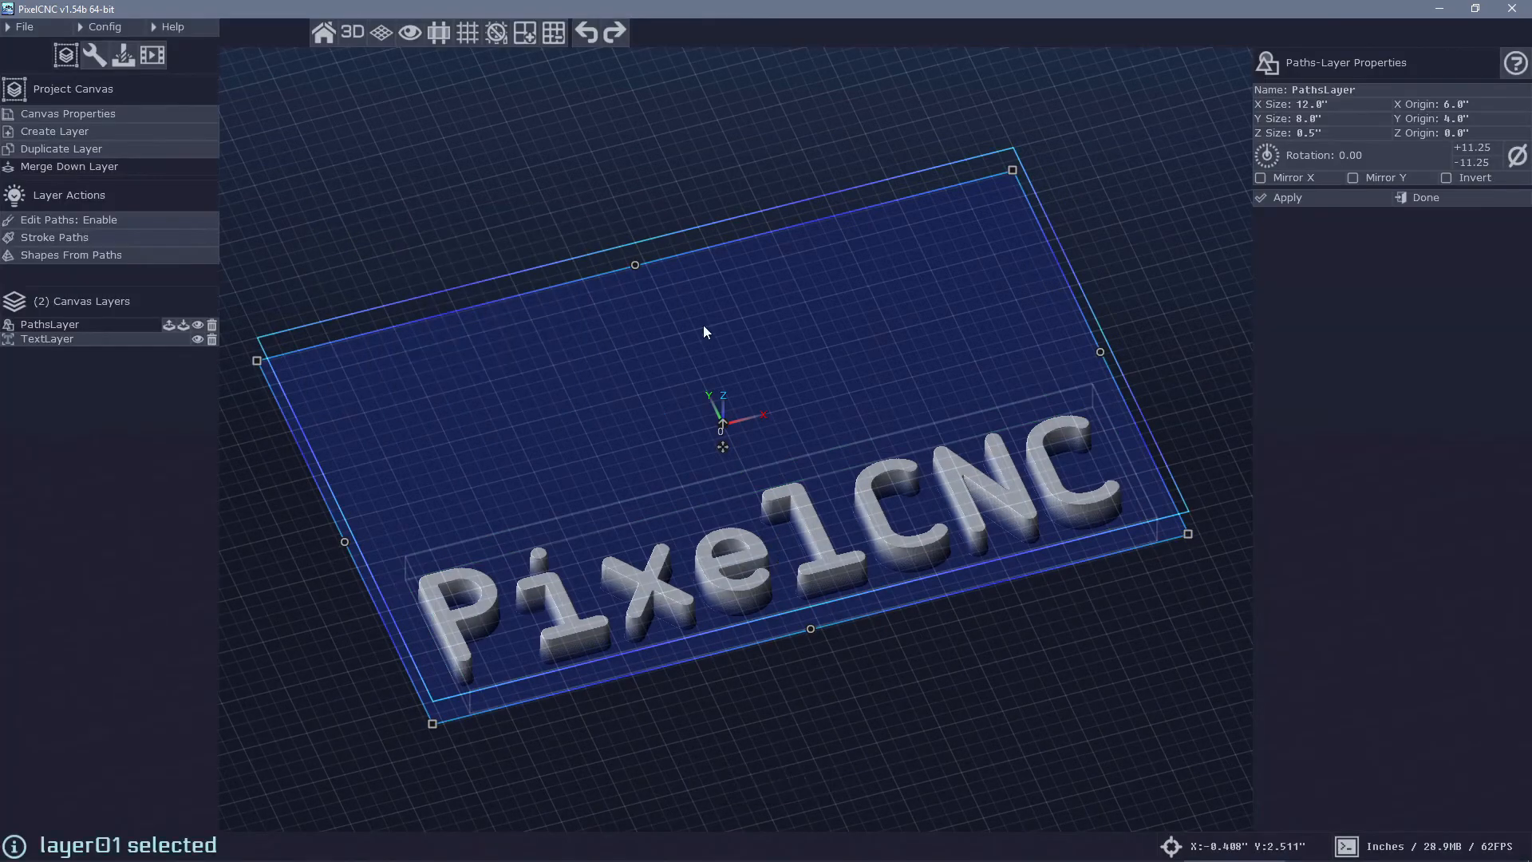
right_drag(704, 329, 860, 356)
click(106, 227)
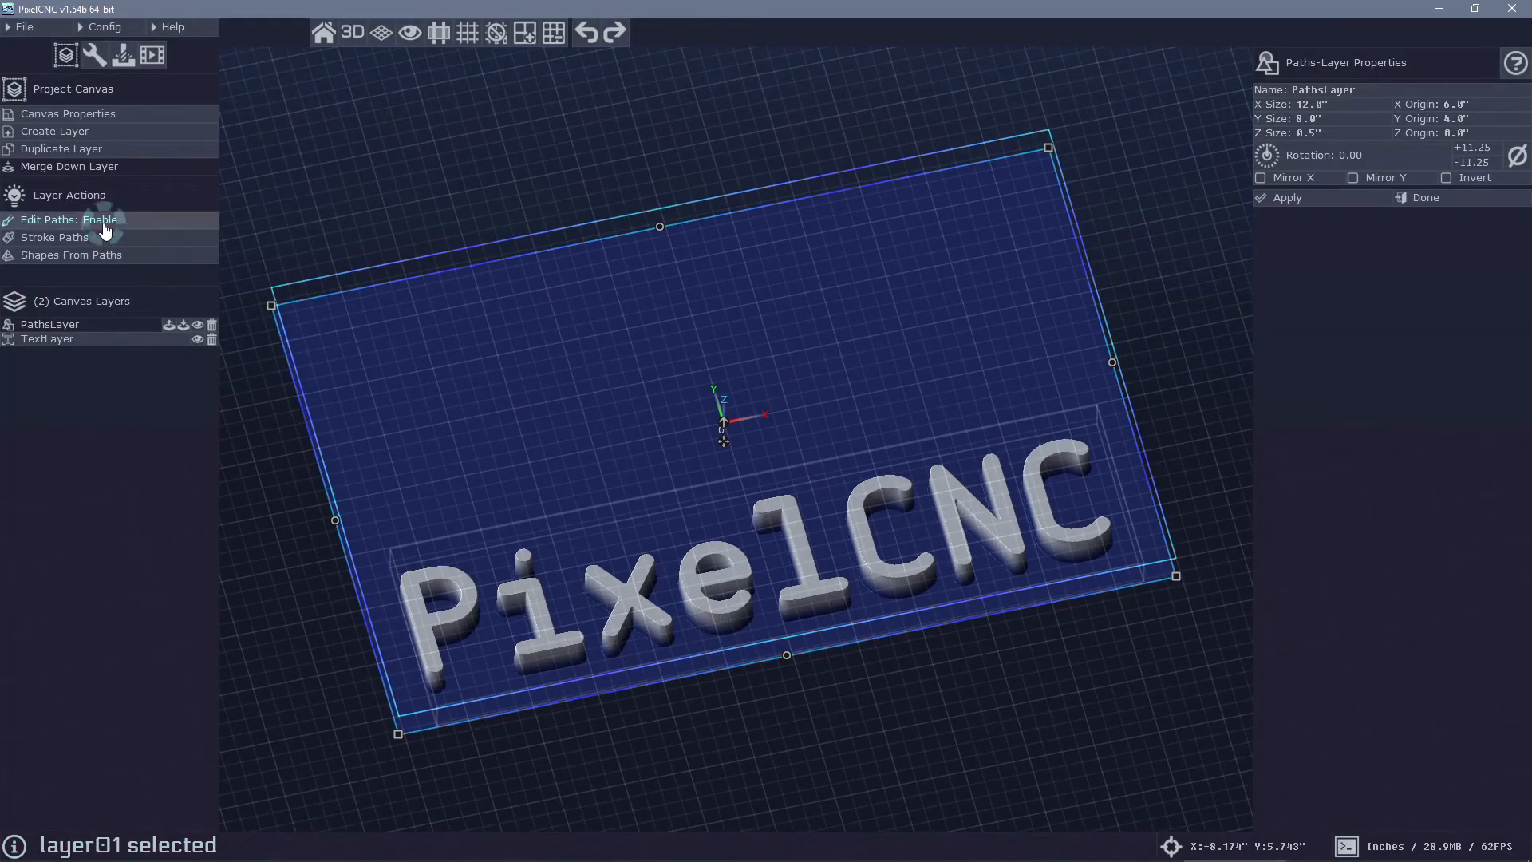
click(105, 228)
Draw a wavy four-node path across the upper part of the canvas and reposition its nodes to shape the curve
right_drag(955, 351, 923, 351)
ctrl+drag(413, 355, 466, 317)
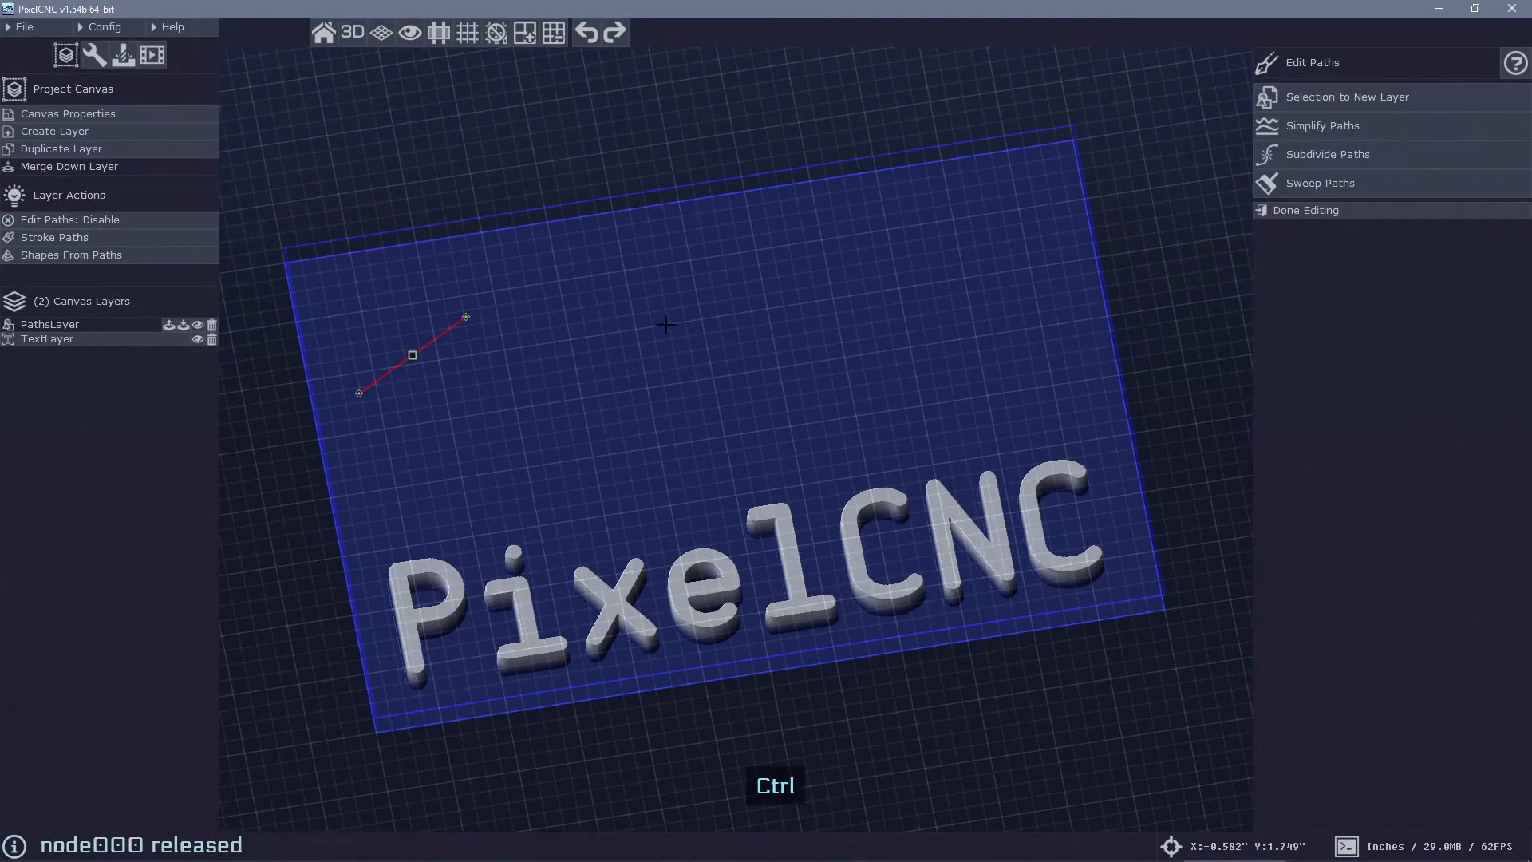
ctrl+click(609, 316)
ctrl+click(872, 332)
ctrl+click(959, 248)
drag(959, 248, 1034, 248)
drag(873, 332, 853, 320)
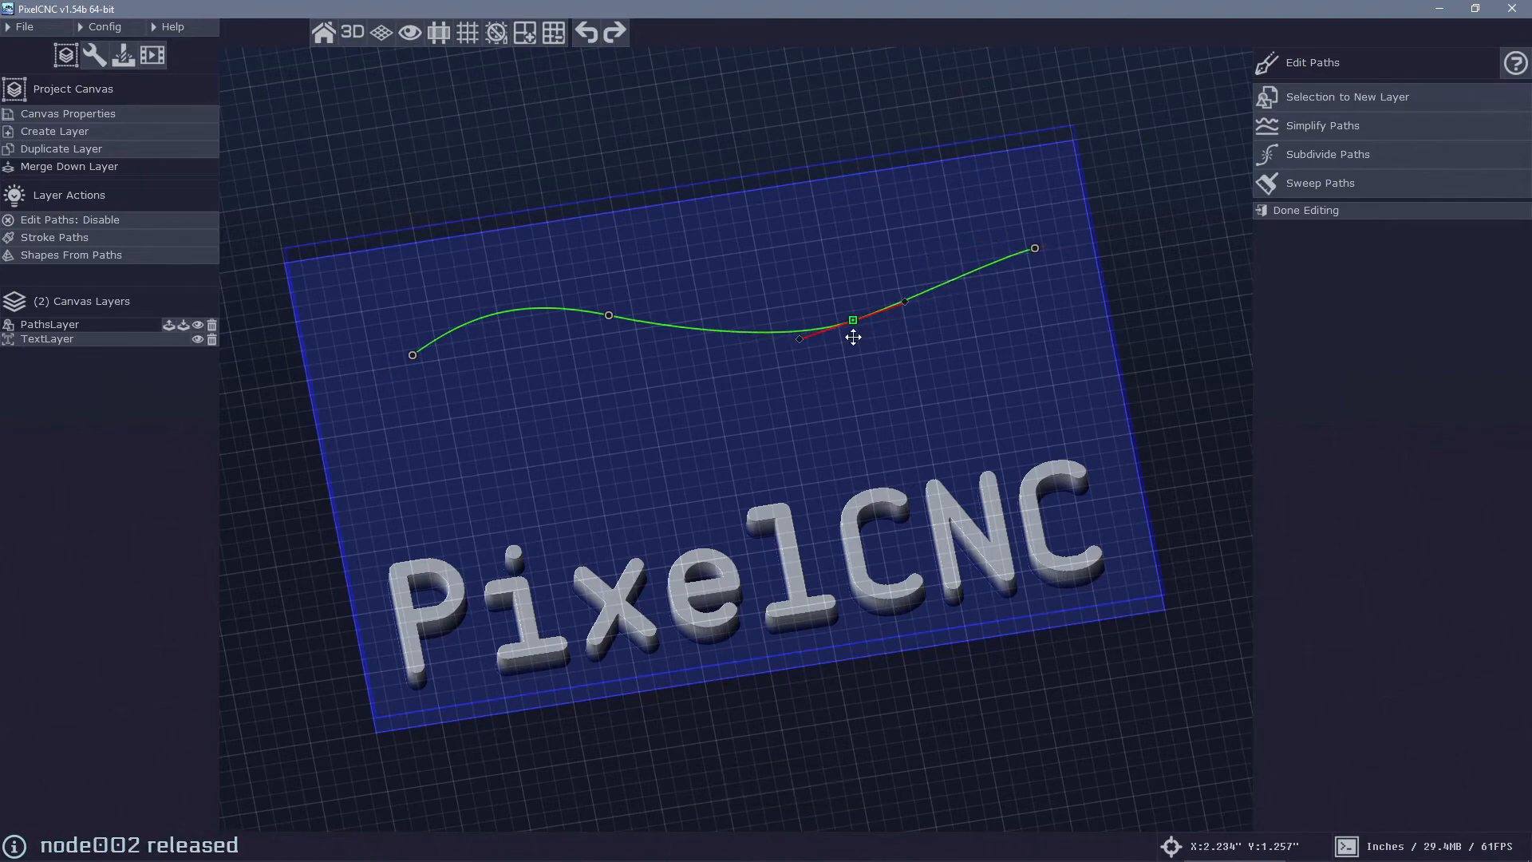
Draw a second, three-node curved path between the first path and the text, reshape its bend, and finish path editing
ctrl+click(402, 503)
ctrl+click(615, 457)
ctrl+click(1042, 421)
click(1042, 420)
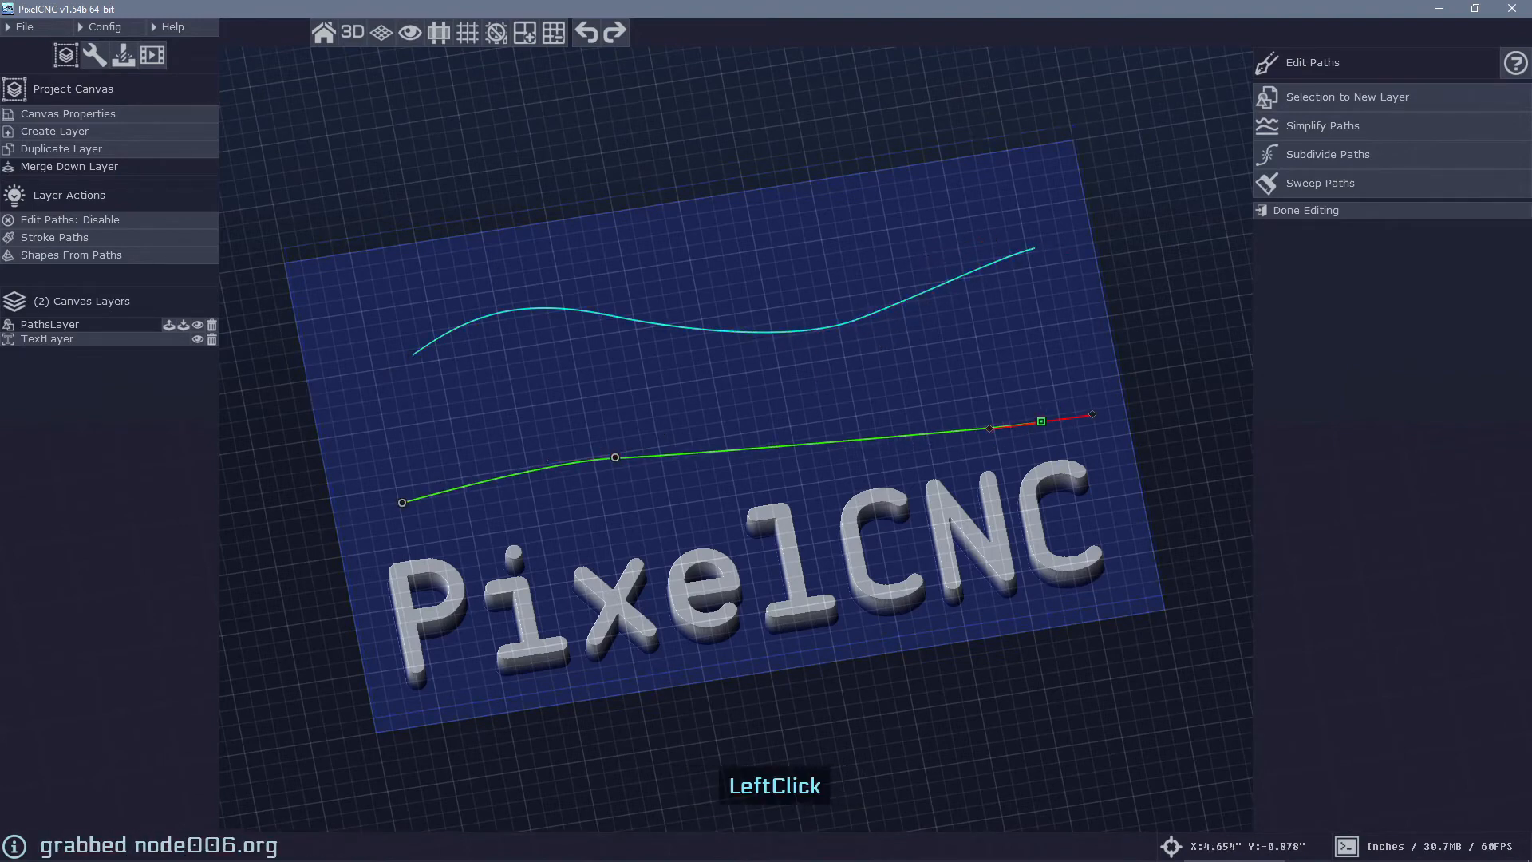
mouse_move(684, 460)
ctrl+alt+mouse_down()
mouse_move(708, 502)
mouse_move(707, 489)
ctrl+alt+mouse_up()
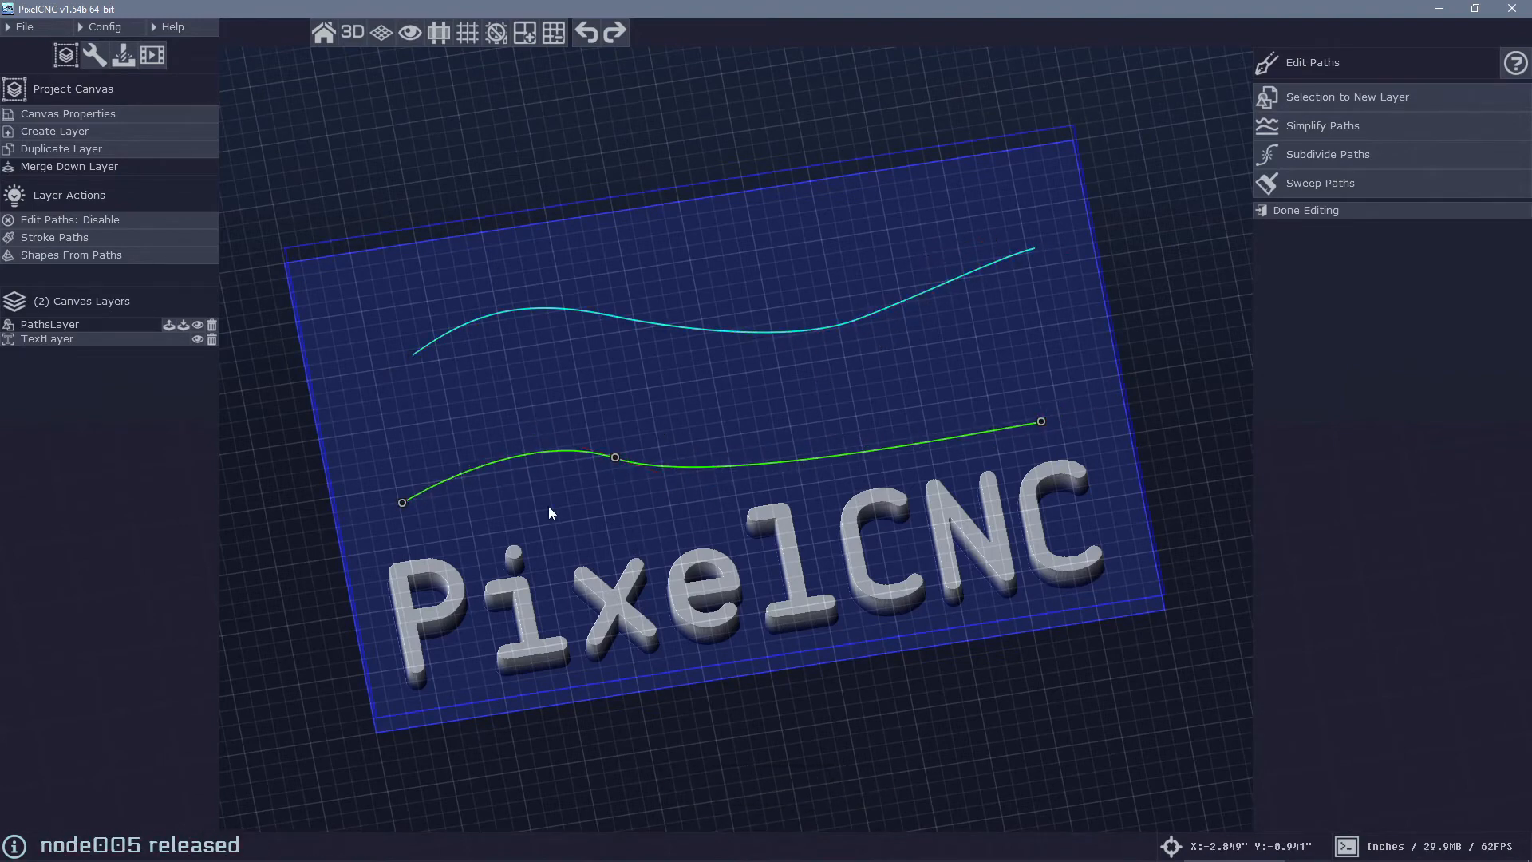
click(80, 220)
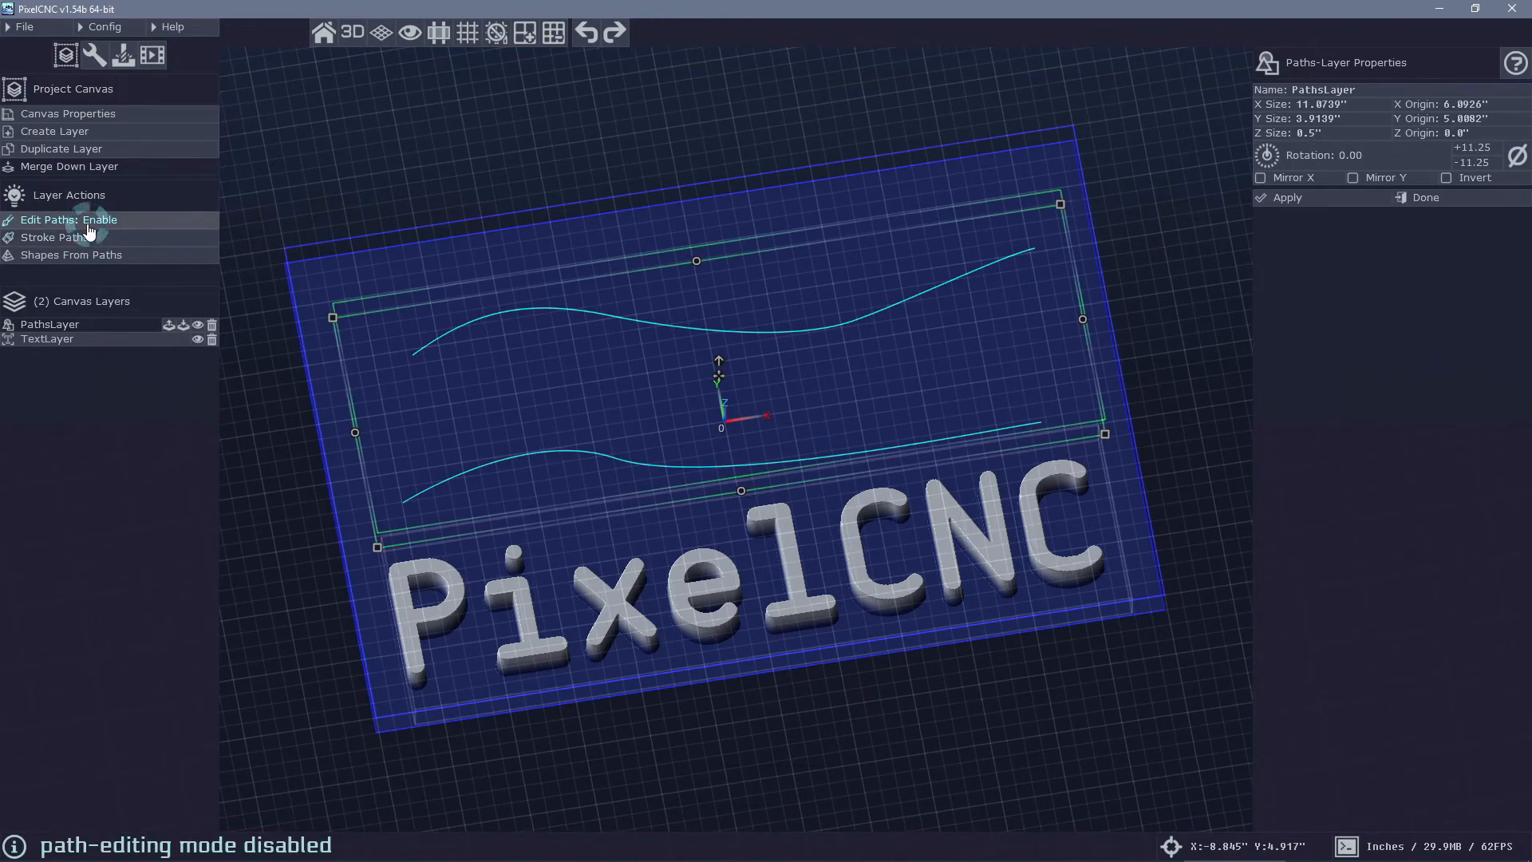
Move PathsLayer below TextLayer and start Text Along Path(s) on TextLayer
click(184, 327)
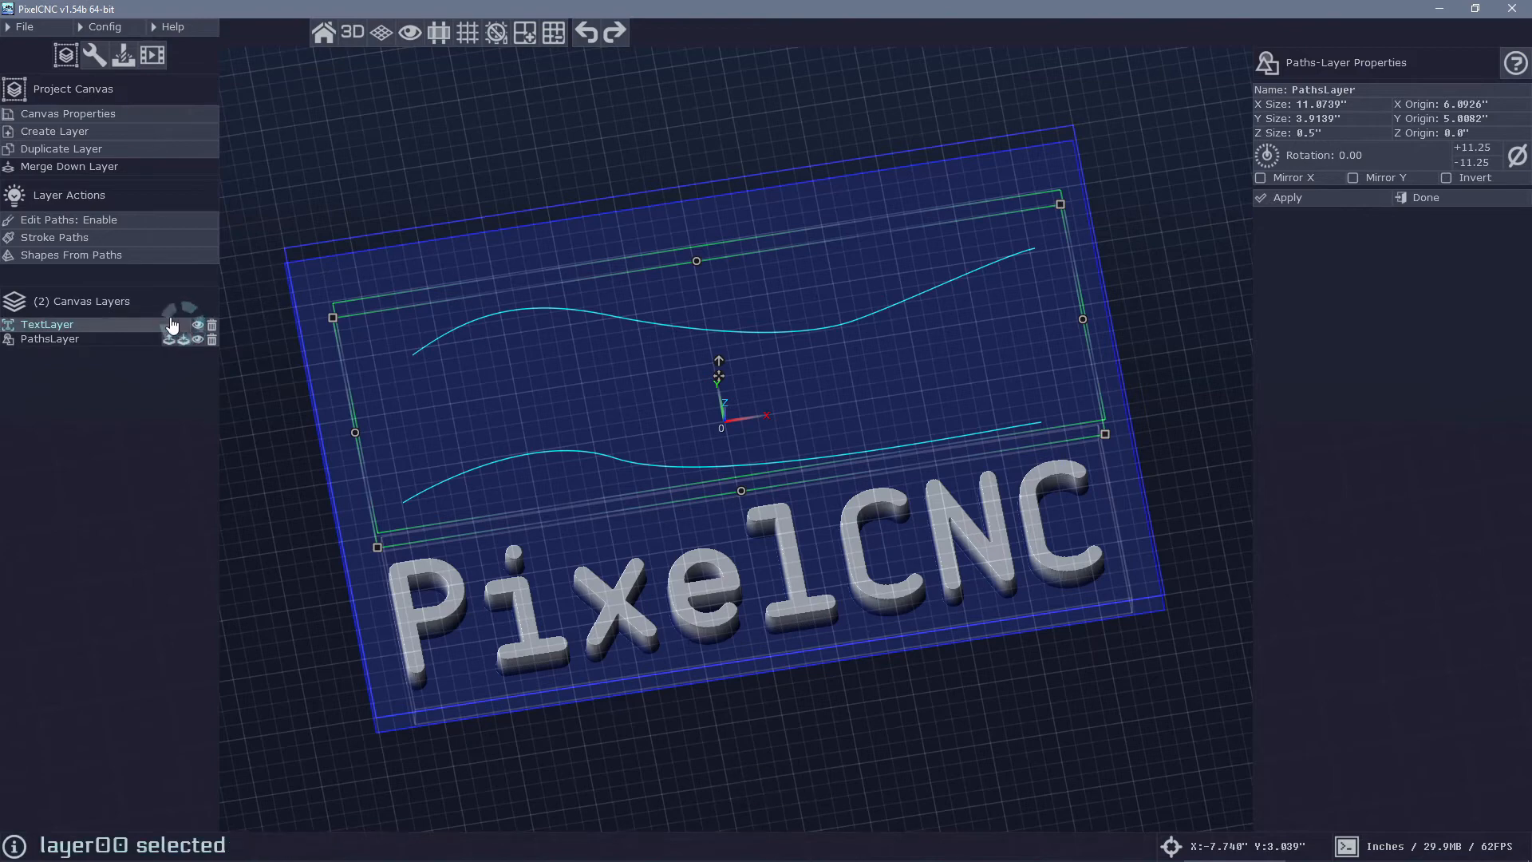
click(74, 325)
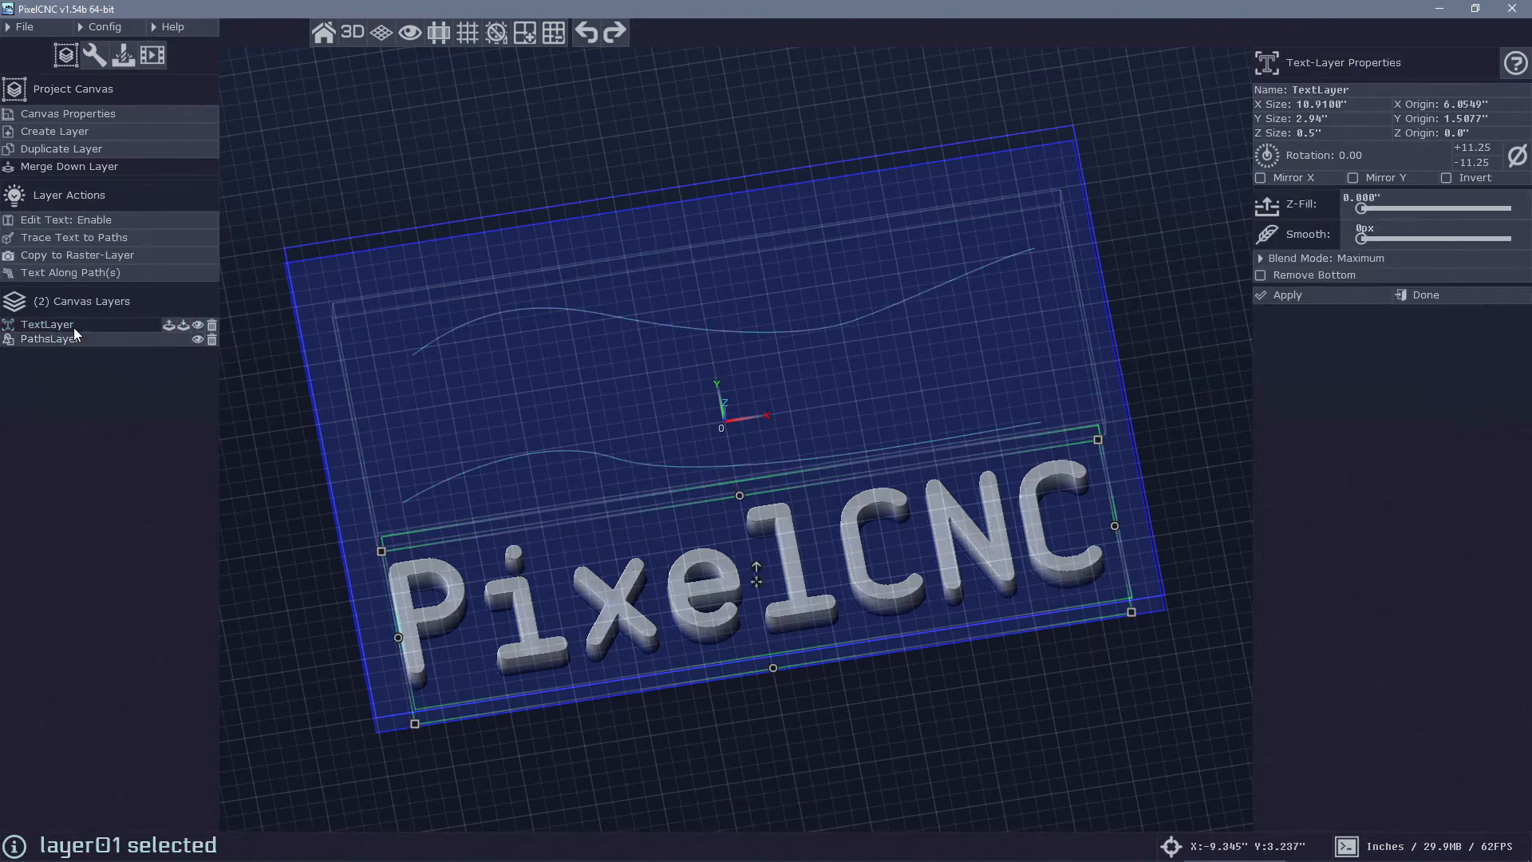
click(29, 276)
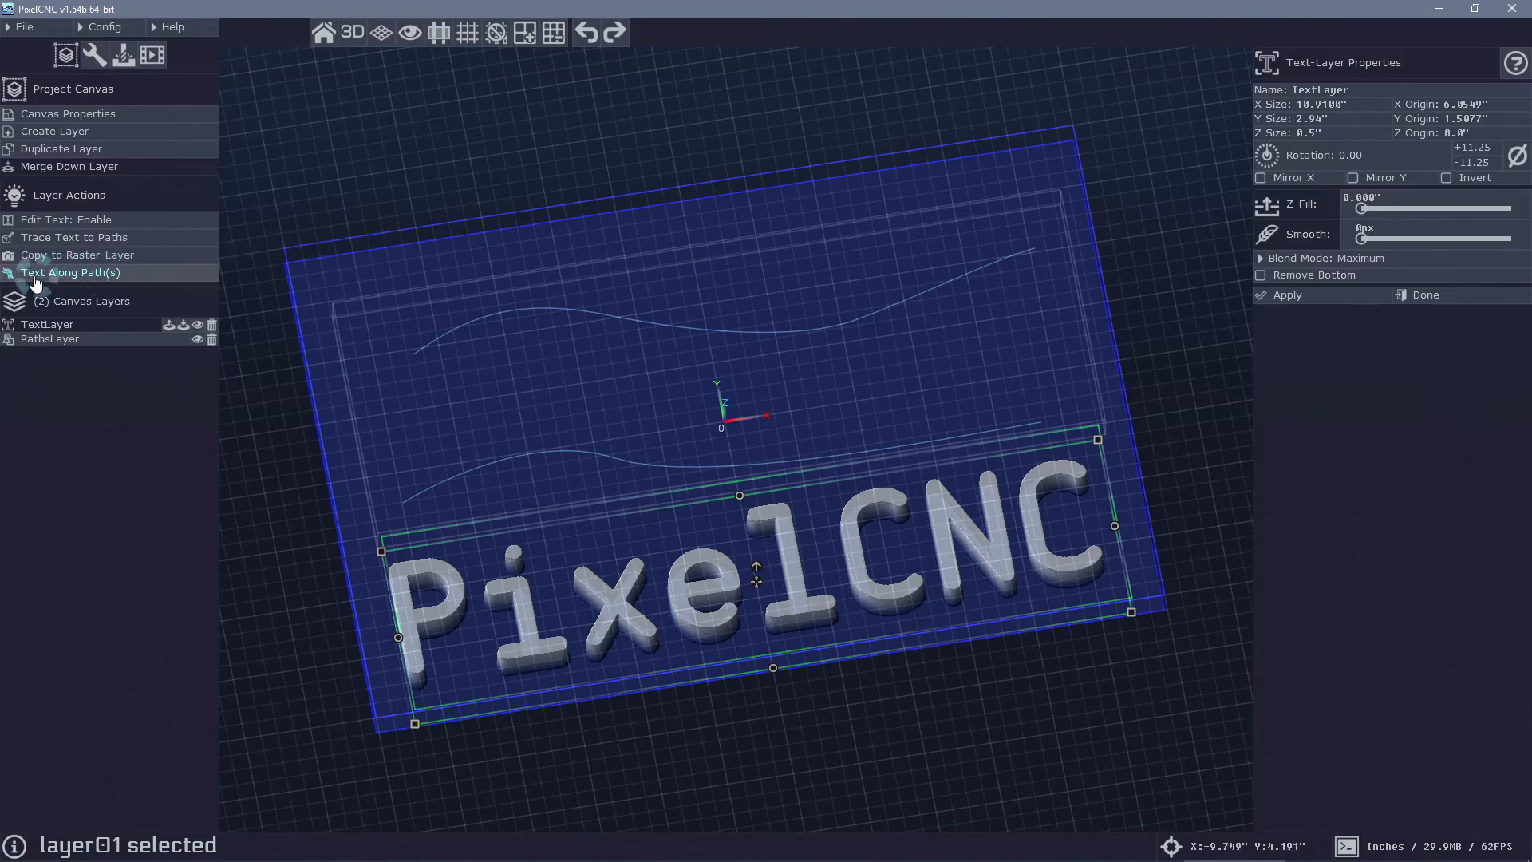
click(111, 276)
Reduce the scale factor of the text along the paths to 0.65x, and fine-tune it to 0.70x
right_drag(894, 512, 922, 481)
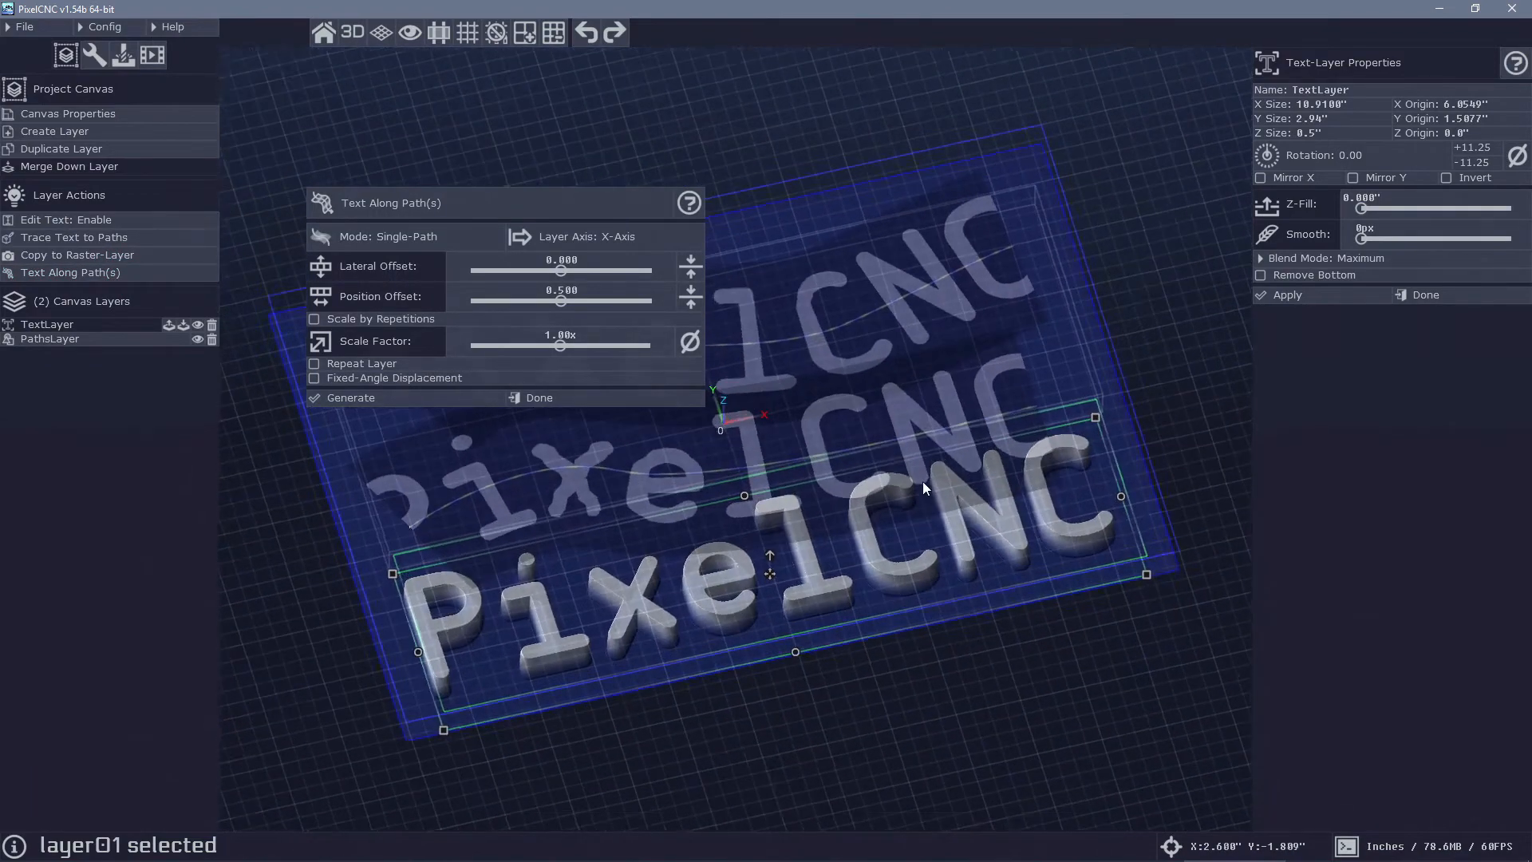
drag(926, 397, 844, 494)
scroll(911, 440, down, 3)
right_drag(845, 495, 869, 506)
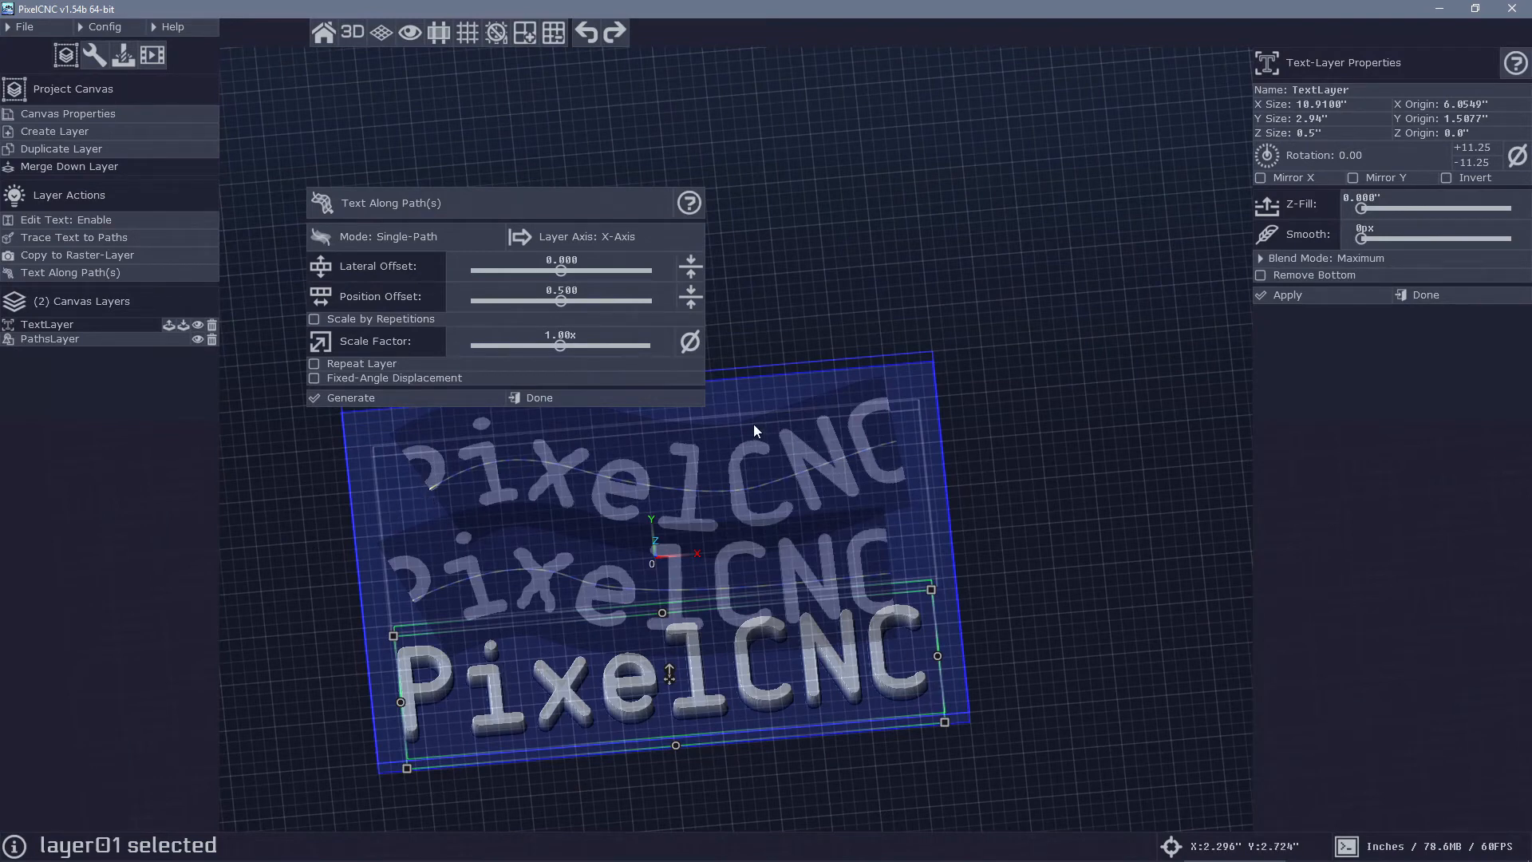
drag(560, 345, 529, 346)
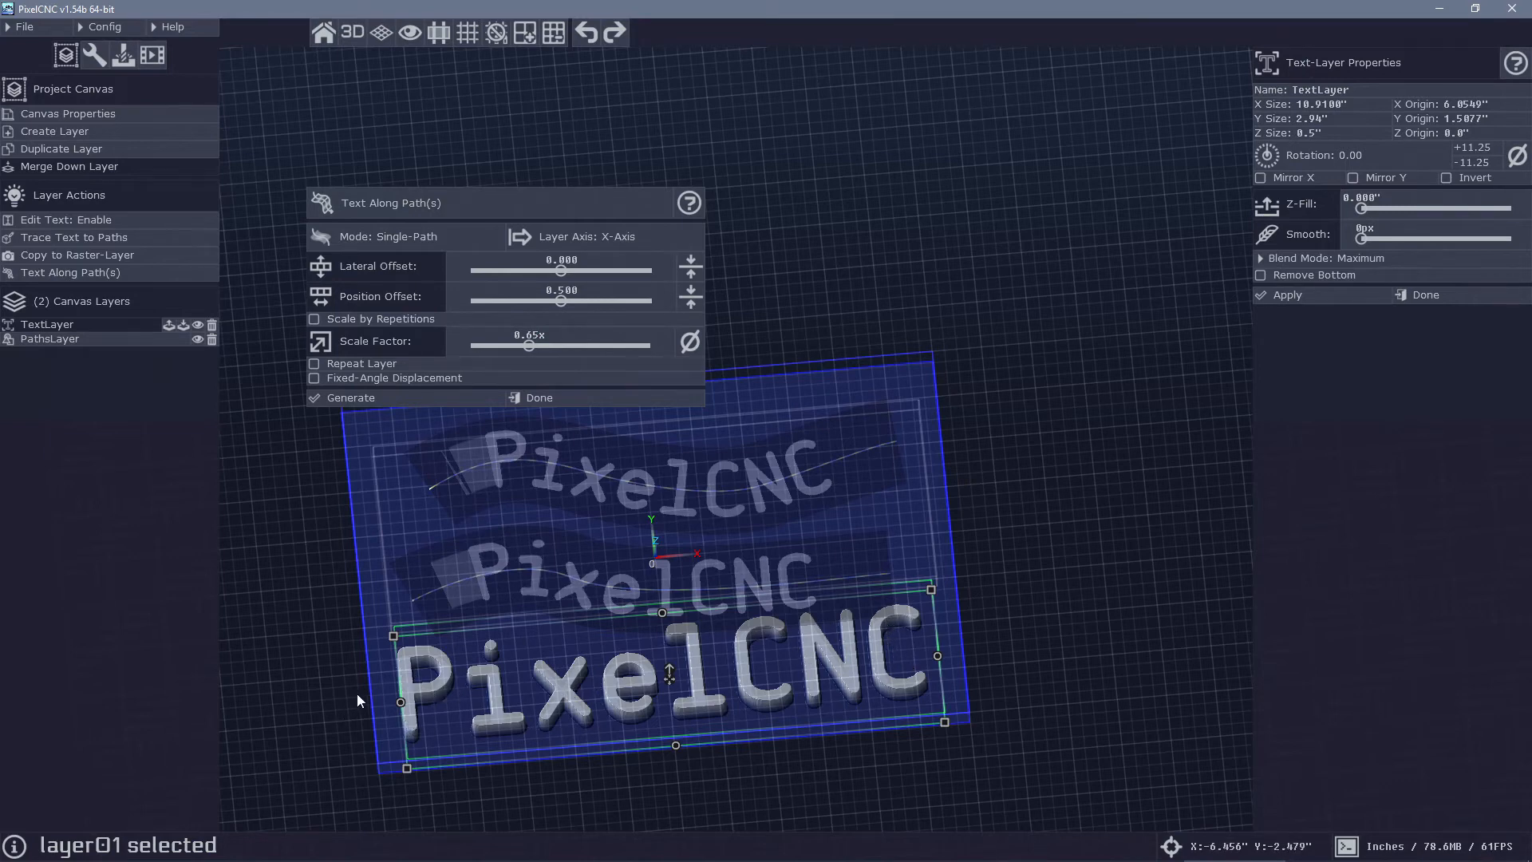
click(1340, 104)
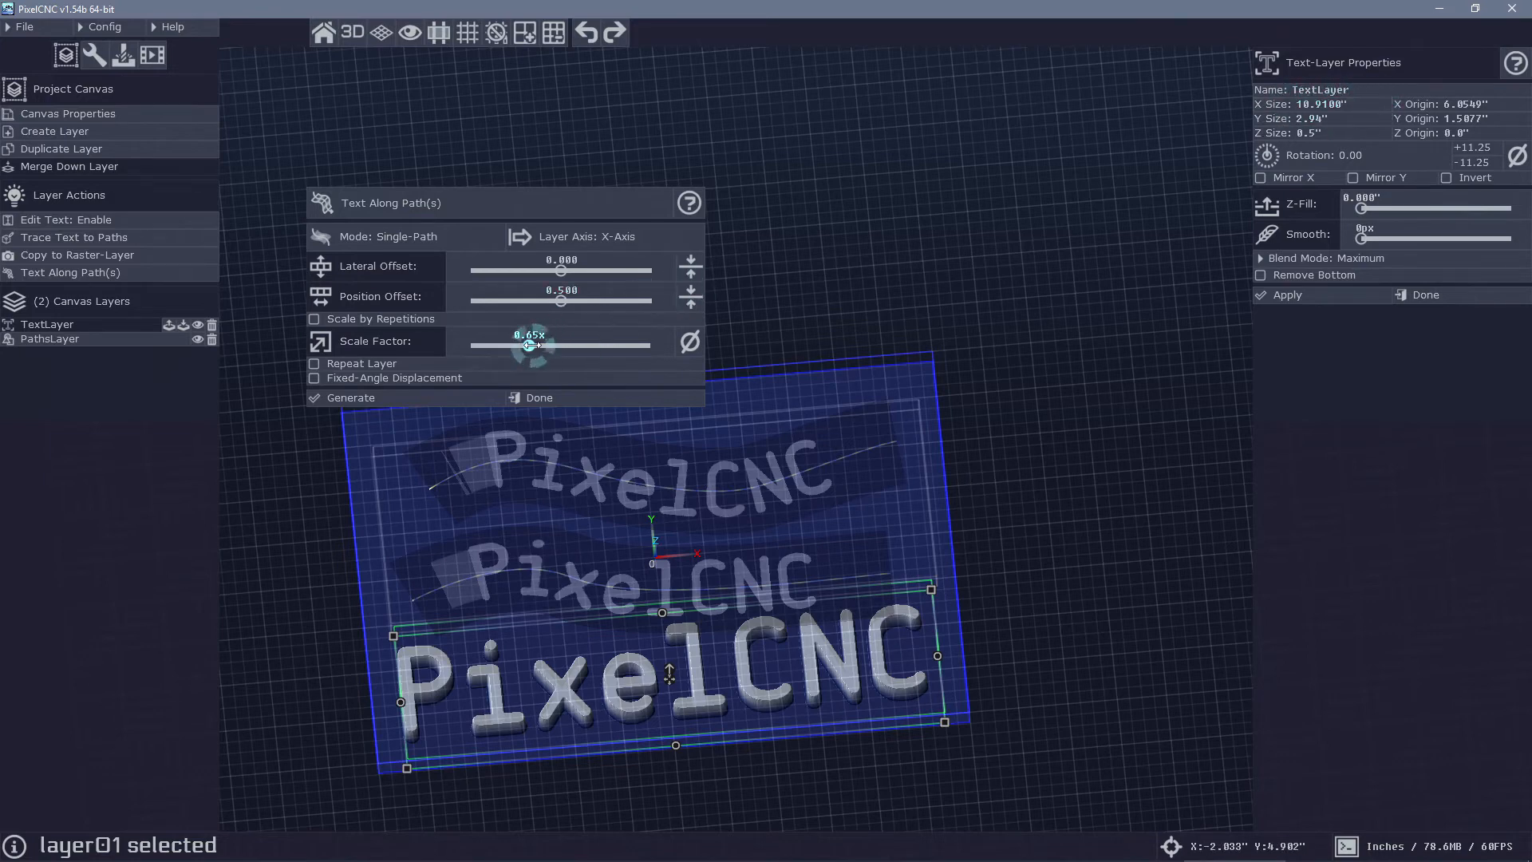
mouse_move(530, 345)
mouse_down()
mouse_move(571, 345)
mouse_move(532, 345)
mouse_up()
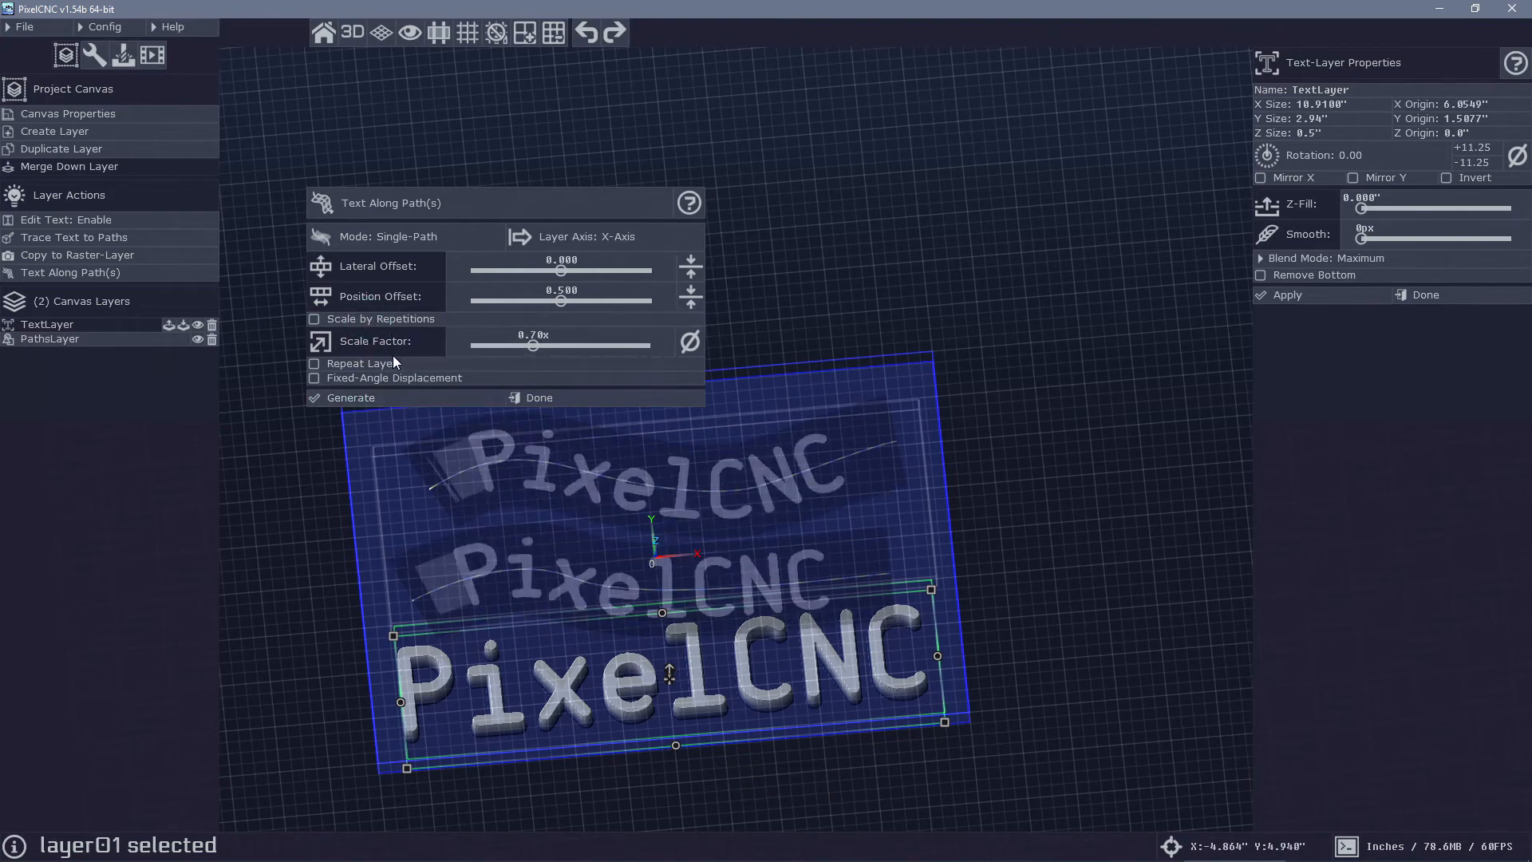
Turn on Repeat Layer with a 0.41x scale factor, and switch to Scale by Repetitions with 2 repetitions
click(365, 369)
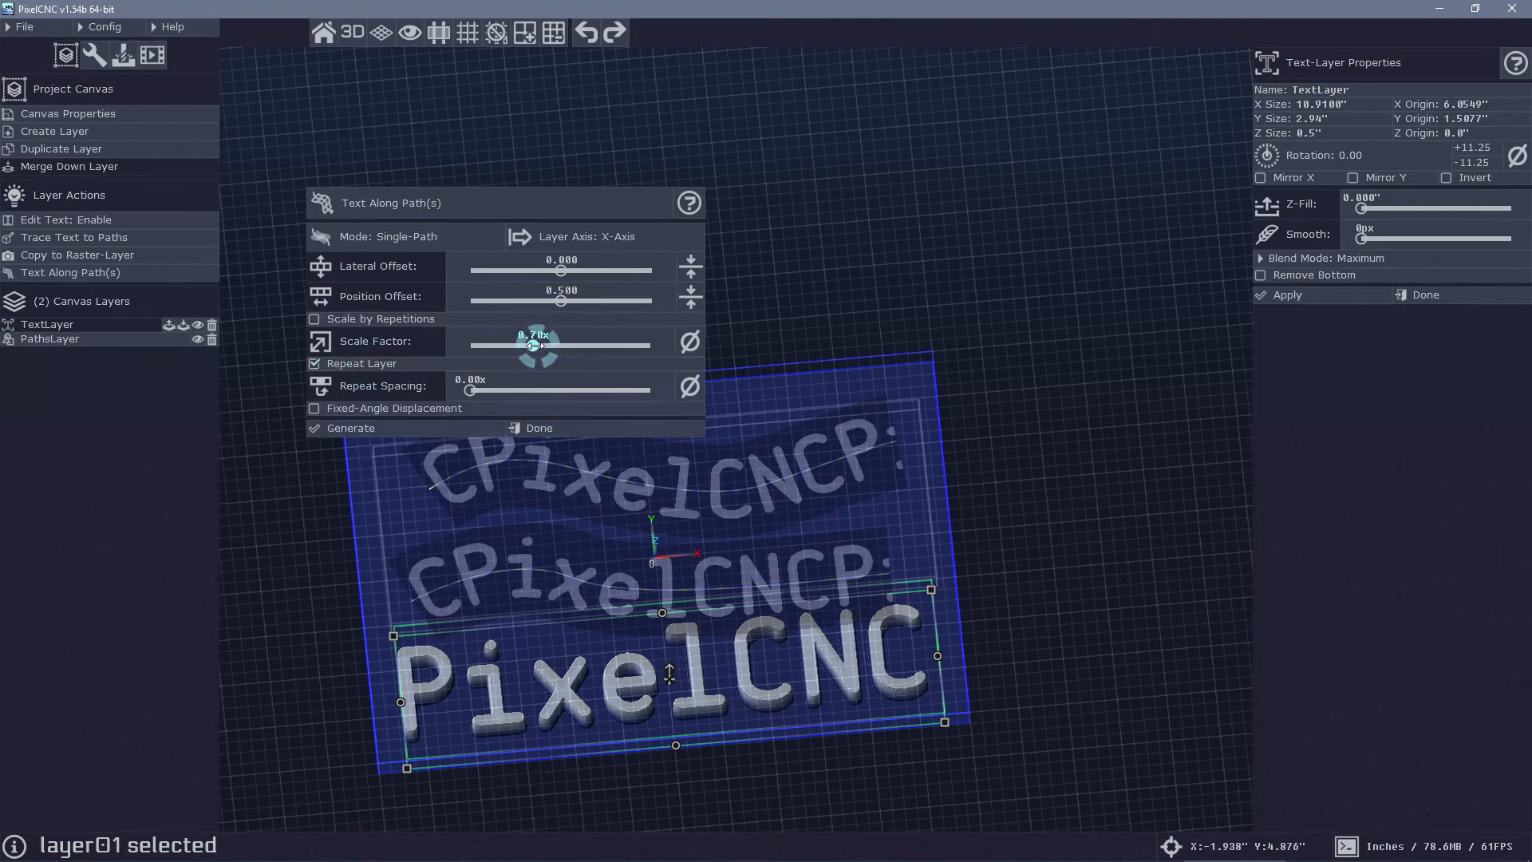
mouse_move(533, 345)
mouse_down()
mouse_move(479, 345)
mouse_move(506, 345)
mouse_up()
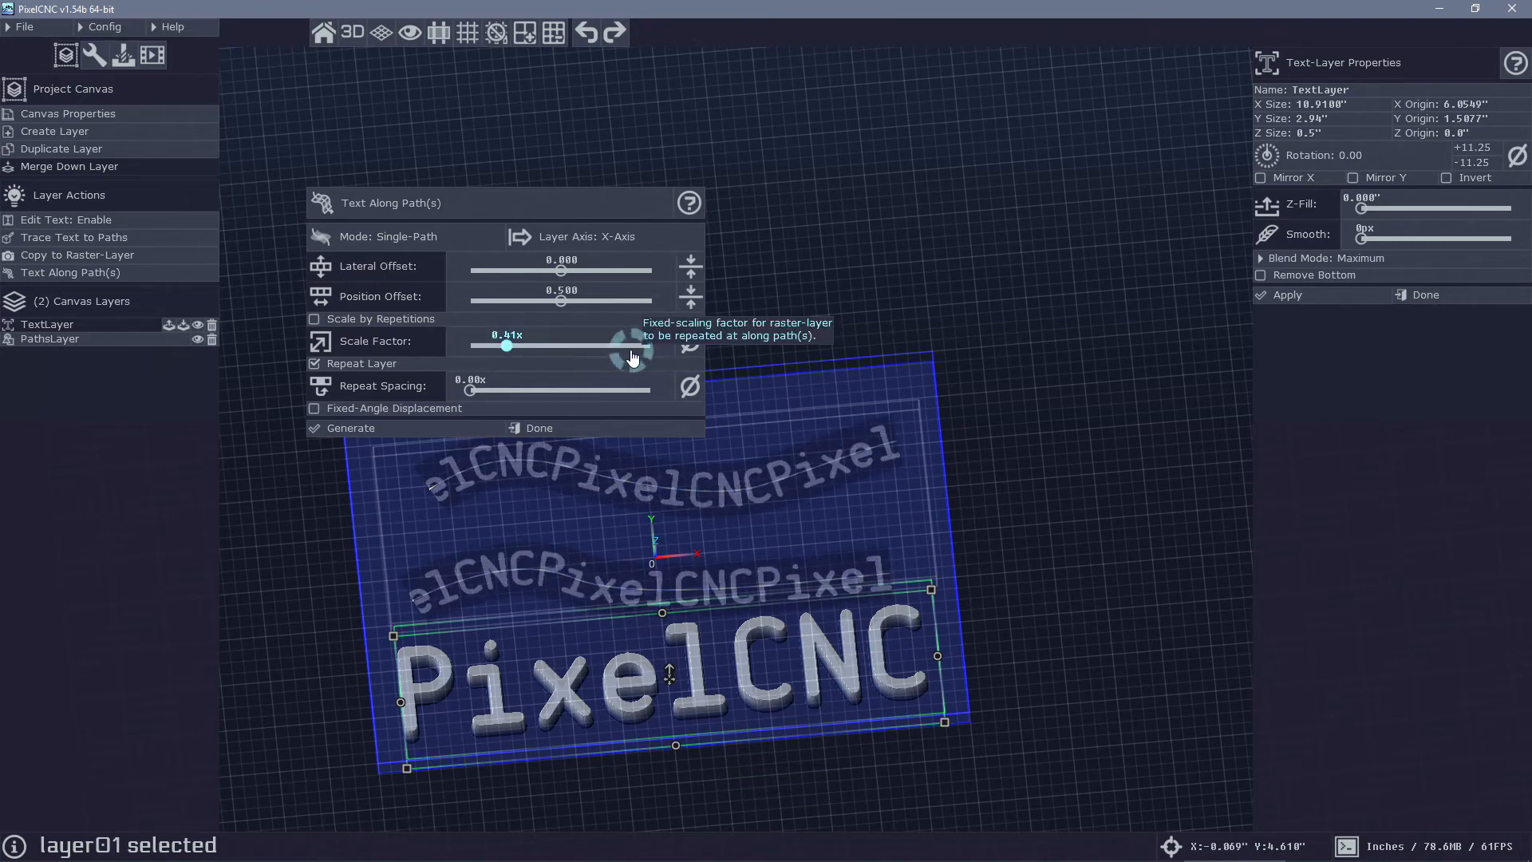
click(349, 320)
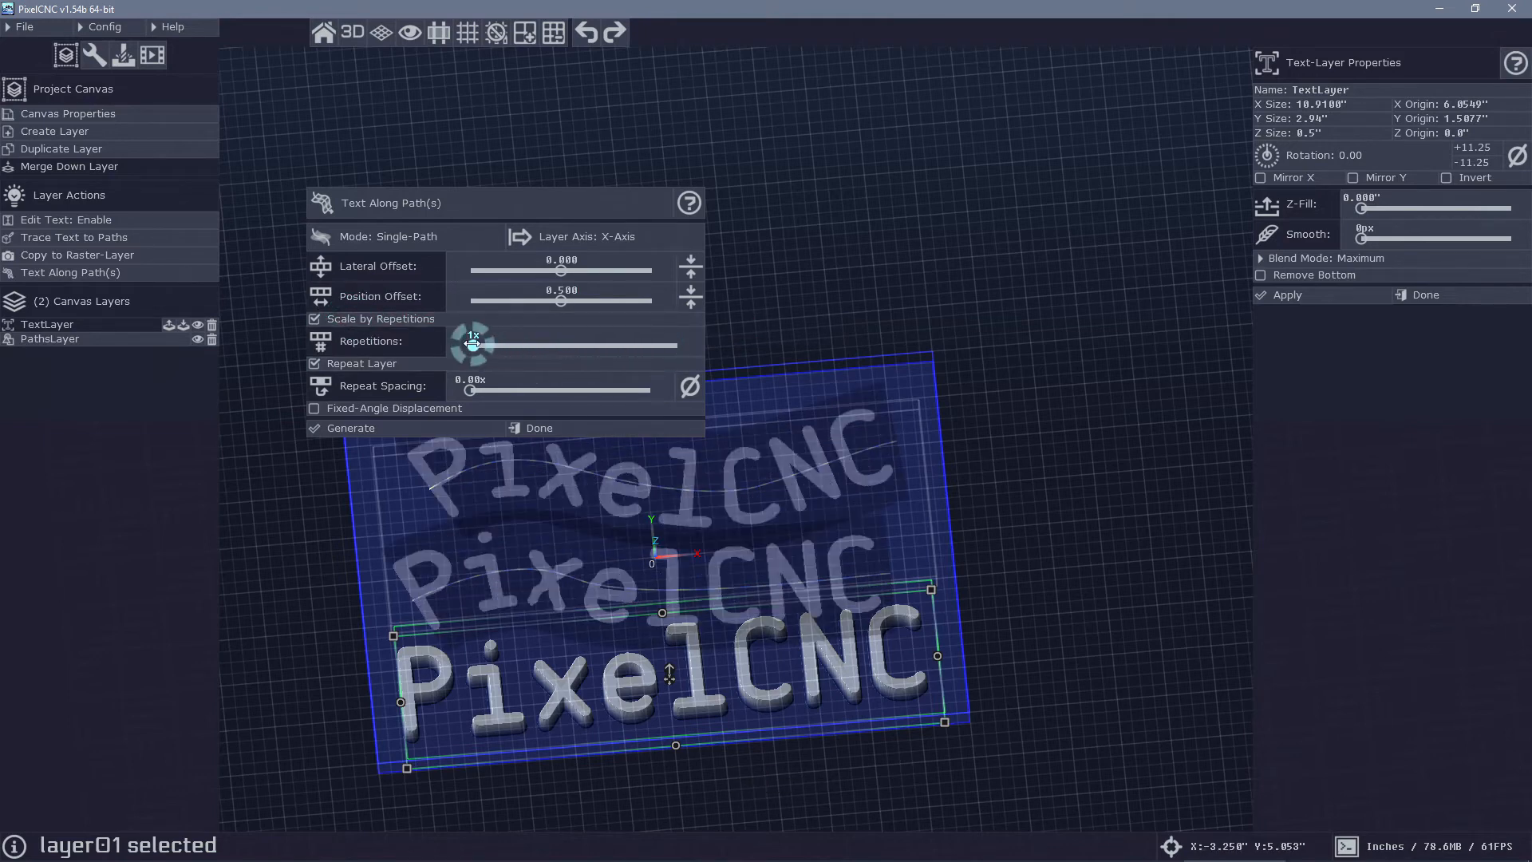
mouse_move(472, 343)
mouse_down()
mouse_move(494, 344)
mouse_move(479, 345)
mouse_up()
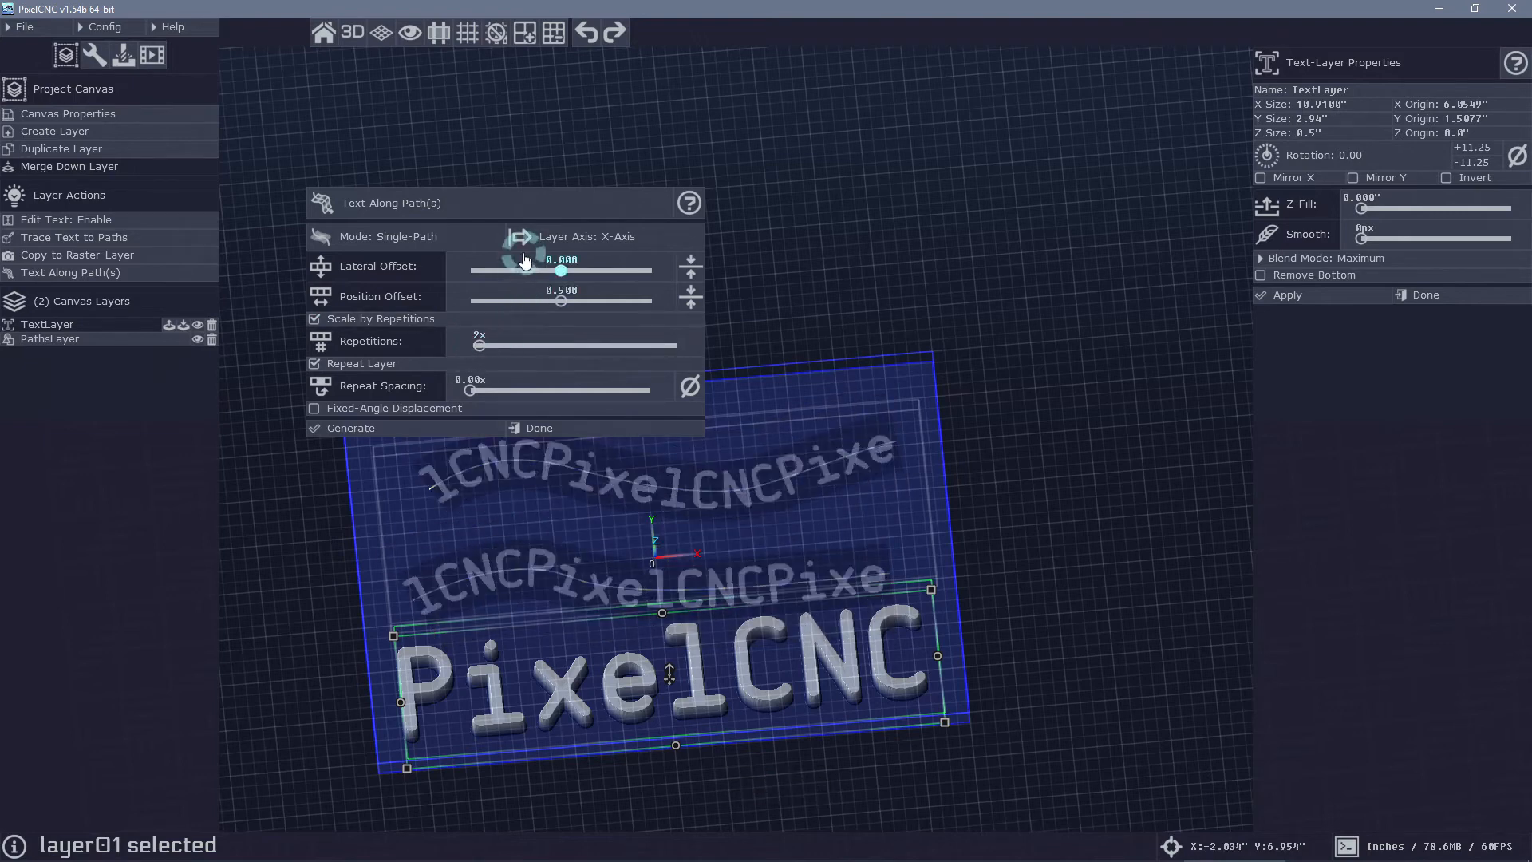
Set the position offset to 0.000, and try a lateral offset of -0.040 before resetting it to 0.000
drag(558, 301, 470, 300)
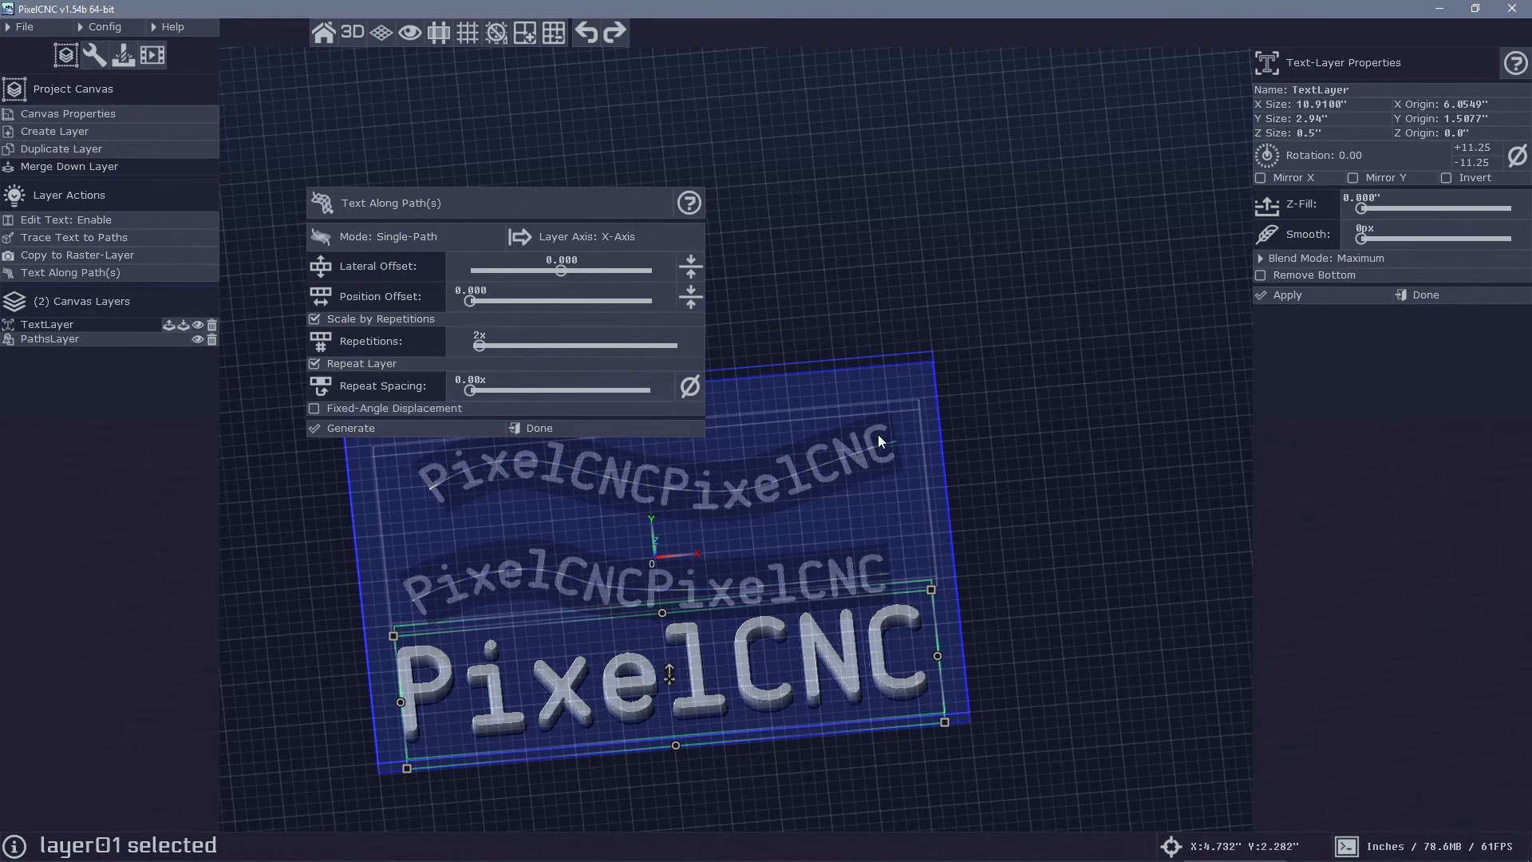
middle_drag(883, 436, 759, 360)
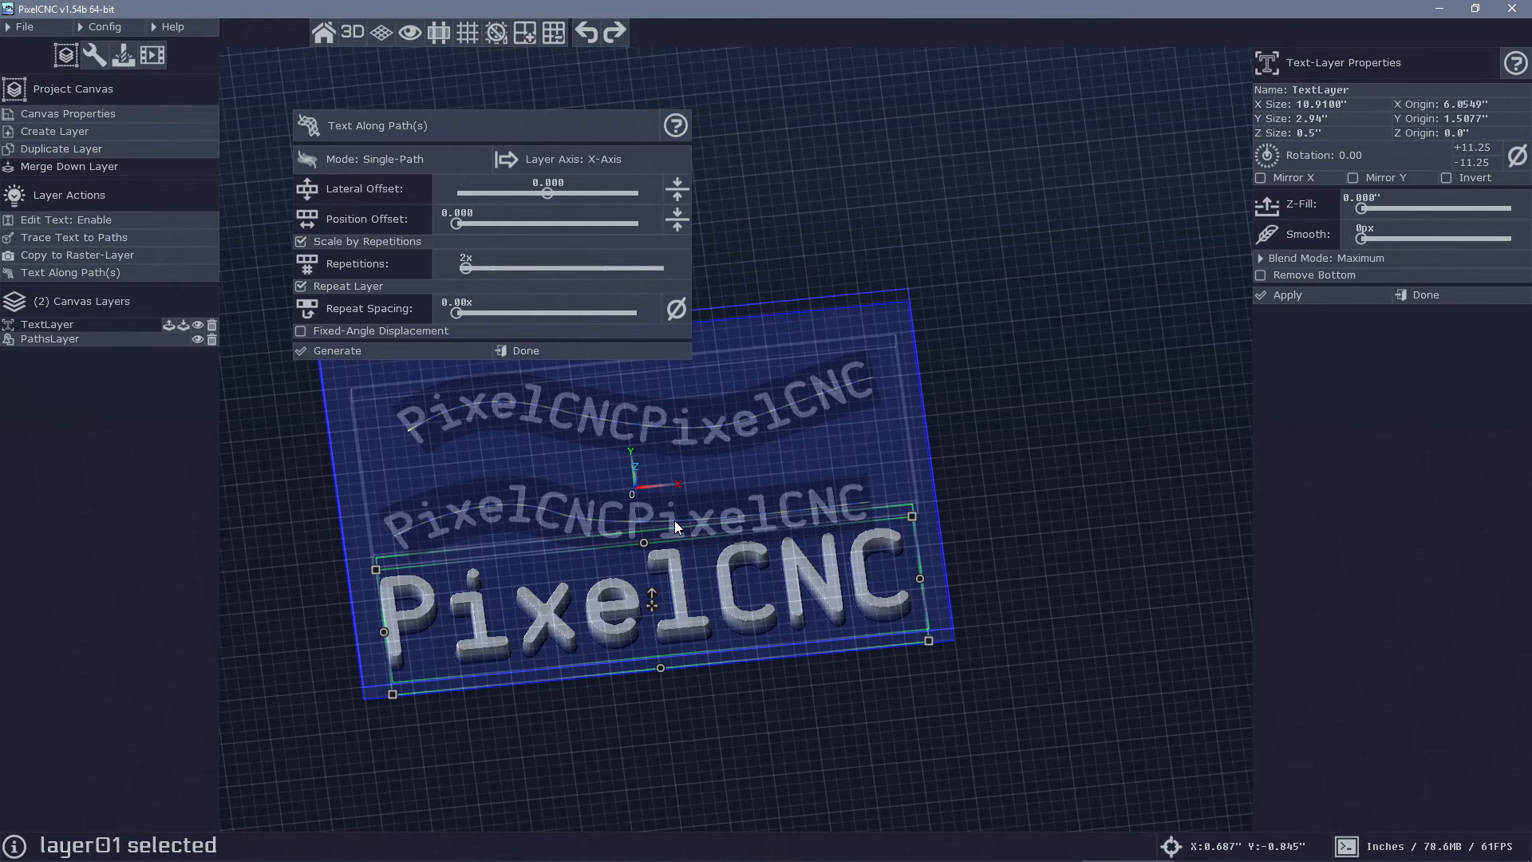
scroll(674, 520, up, 3)
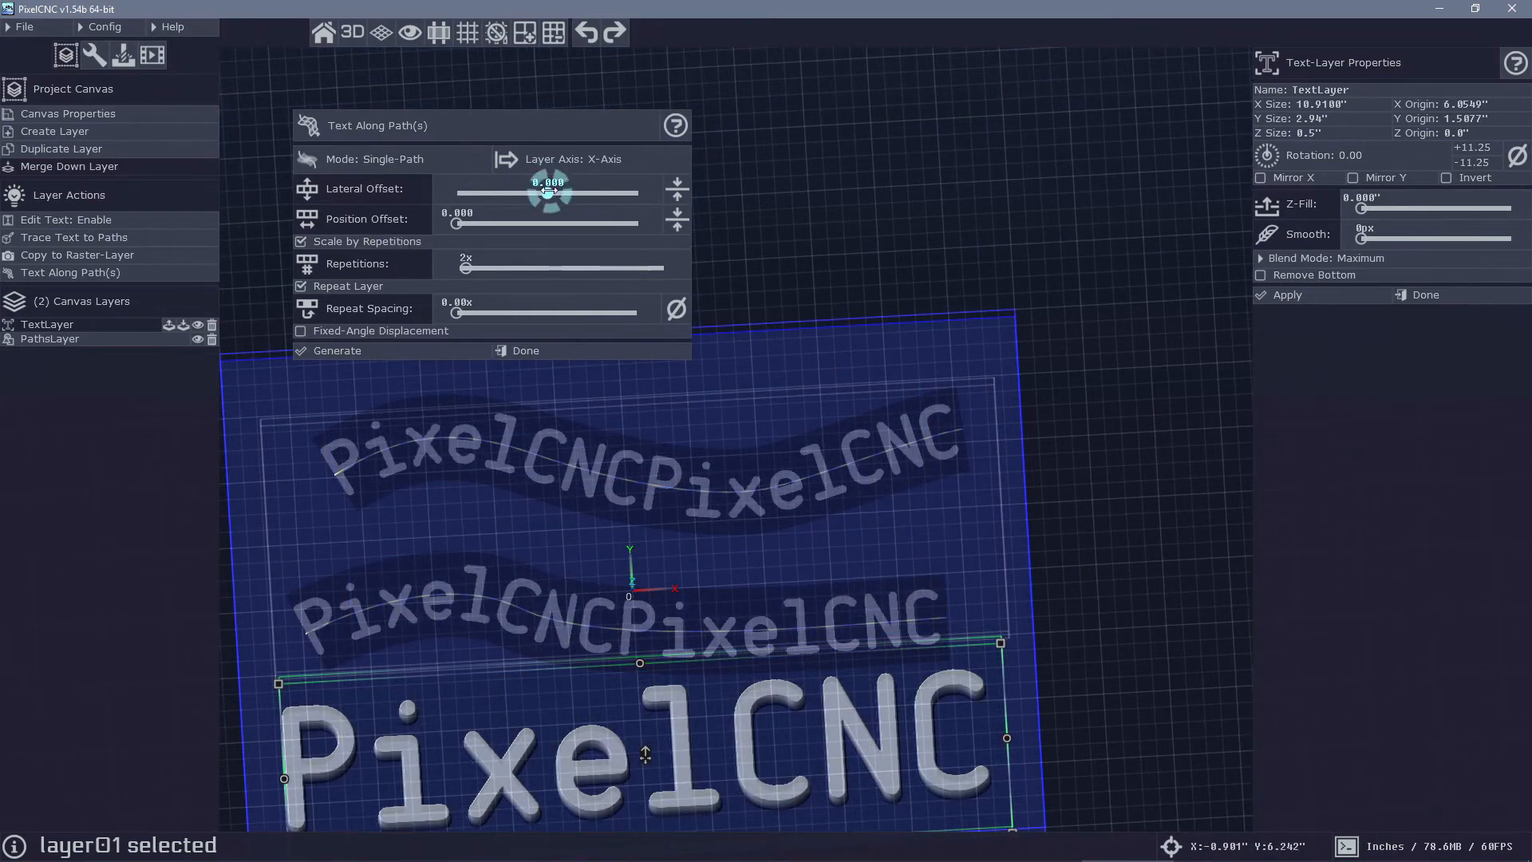
mouse_move(548, 191)
mouse_down()
mouse_move(469, 191)
mouse_move(636, 192)
mouse_move(510, 191)
mouse_move(544, 193)
mouse_up()
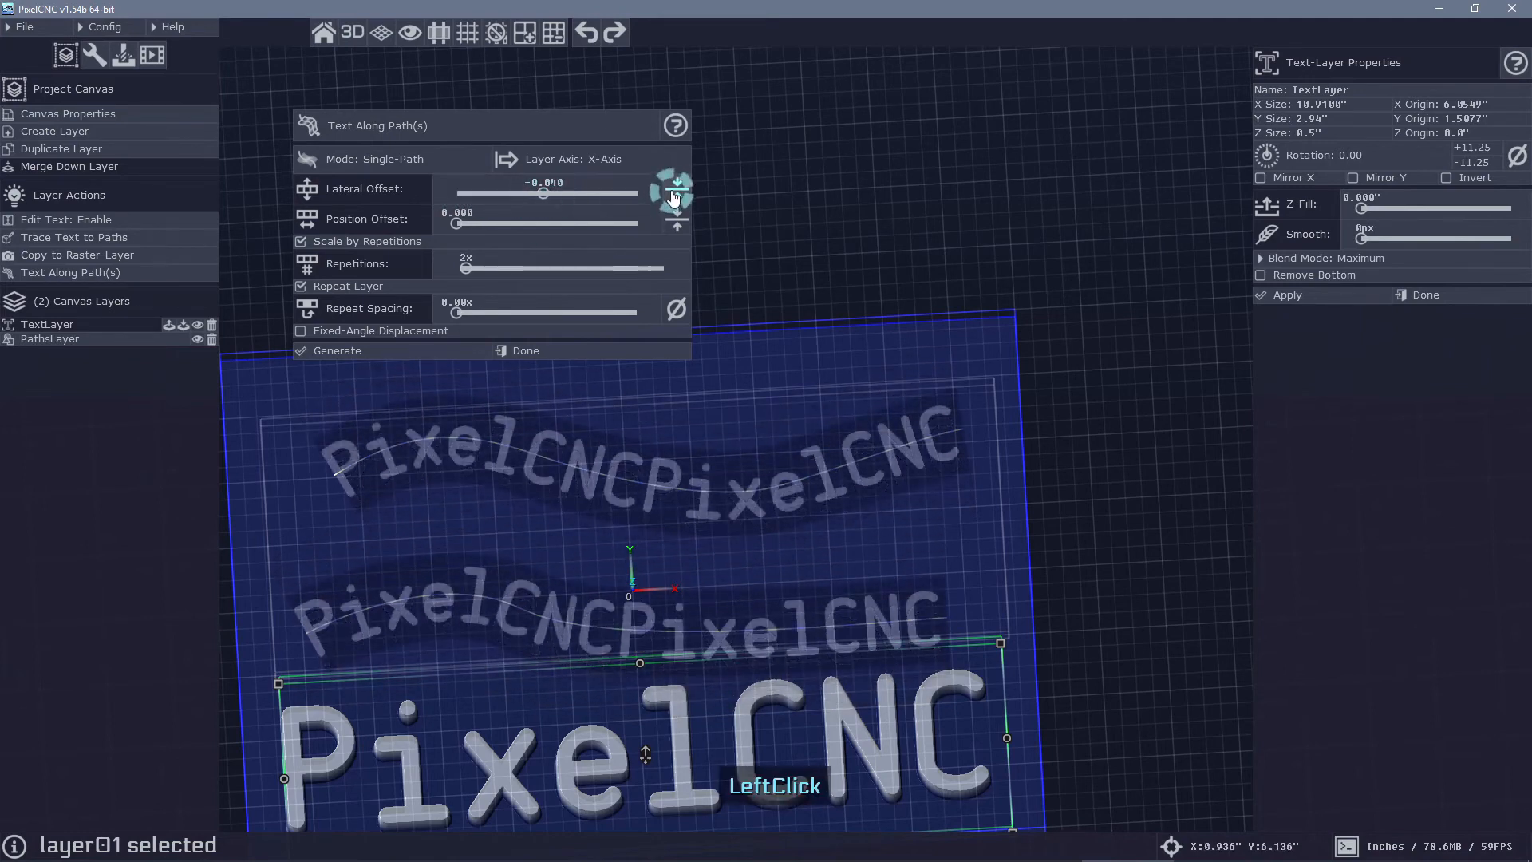
click(675, 196)
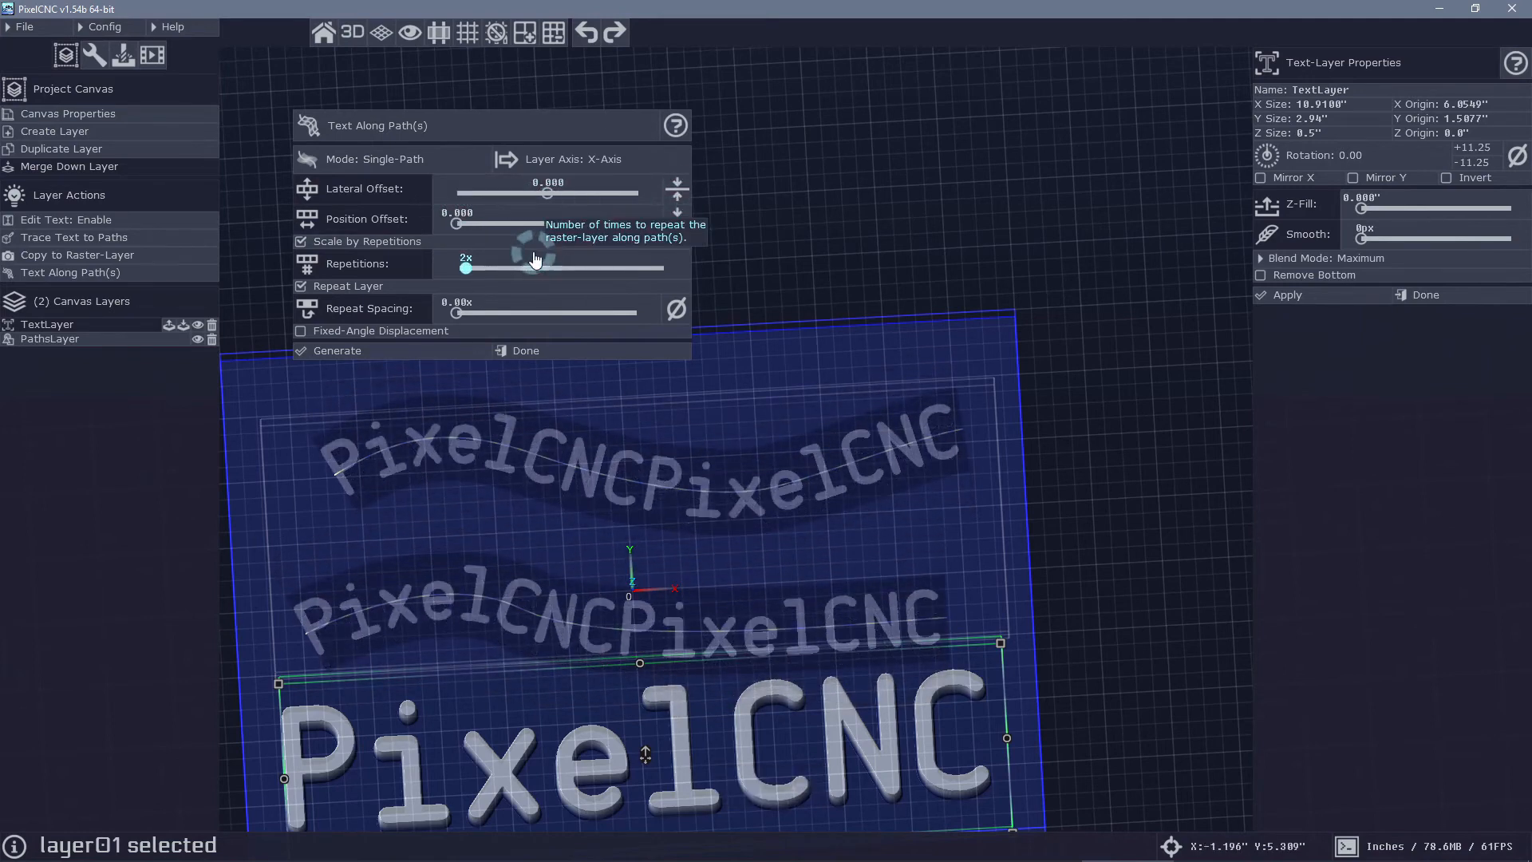
Enable Fixed-Angle Displacement for the text along the paths with a fixed angle of 5
click(384, 332)
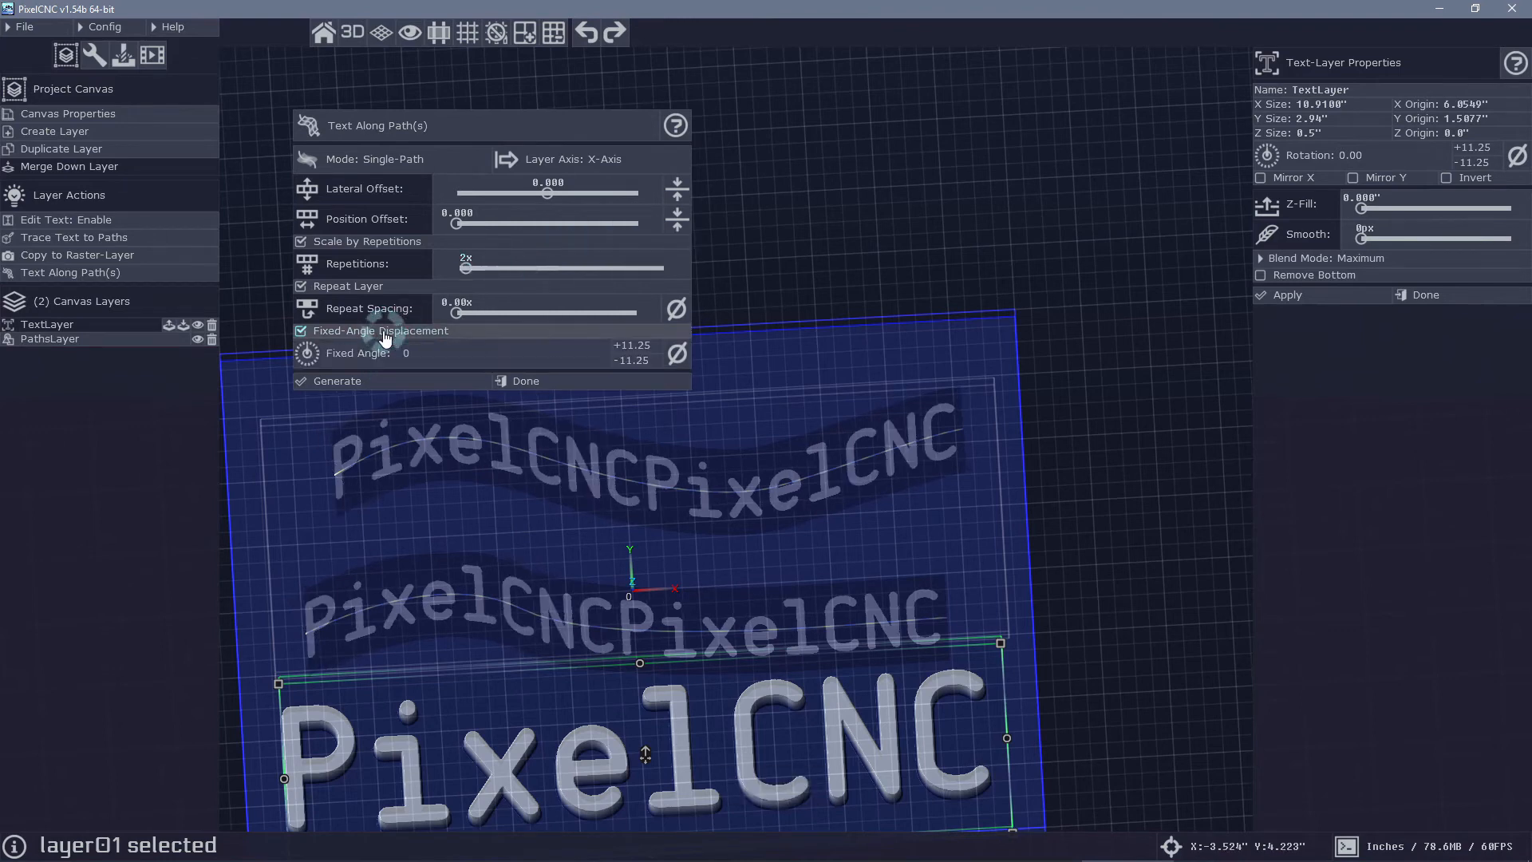
drag(371, 357, 435, 444)
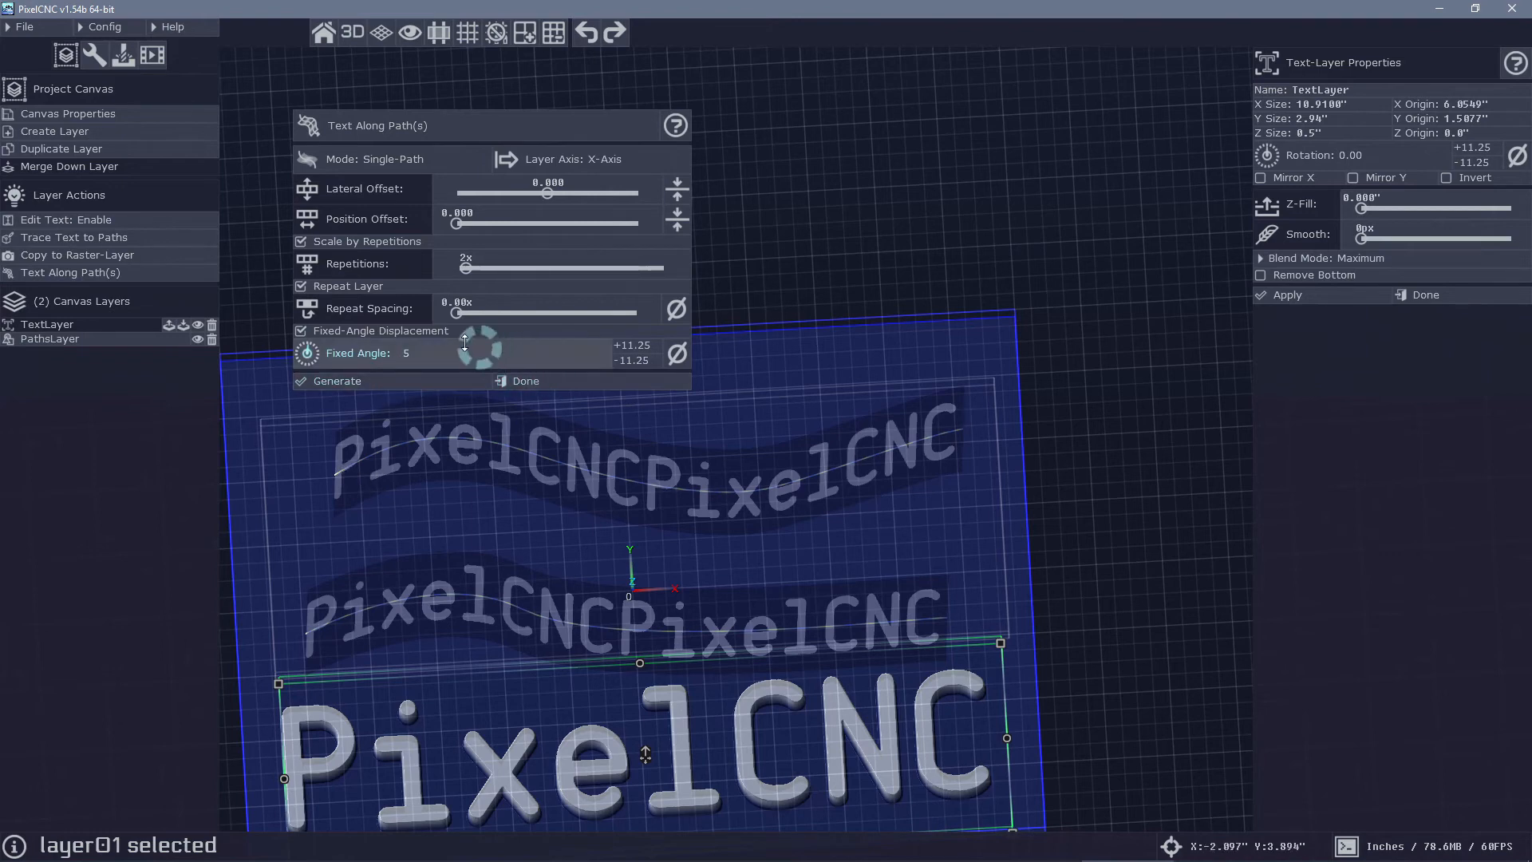
Set the repeat spacing to 0.65x and turn off Scale by Repetitions
drag(458, 309, 514, 312)
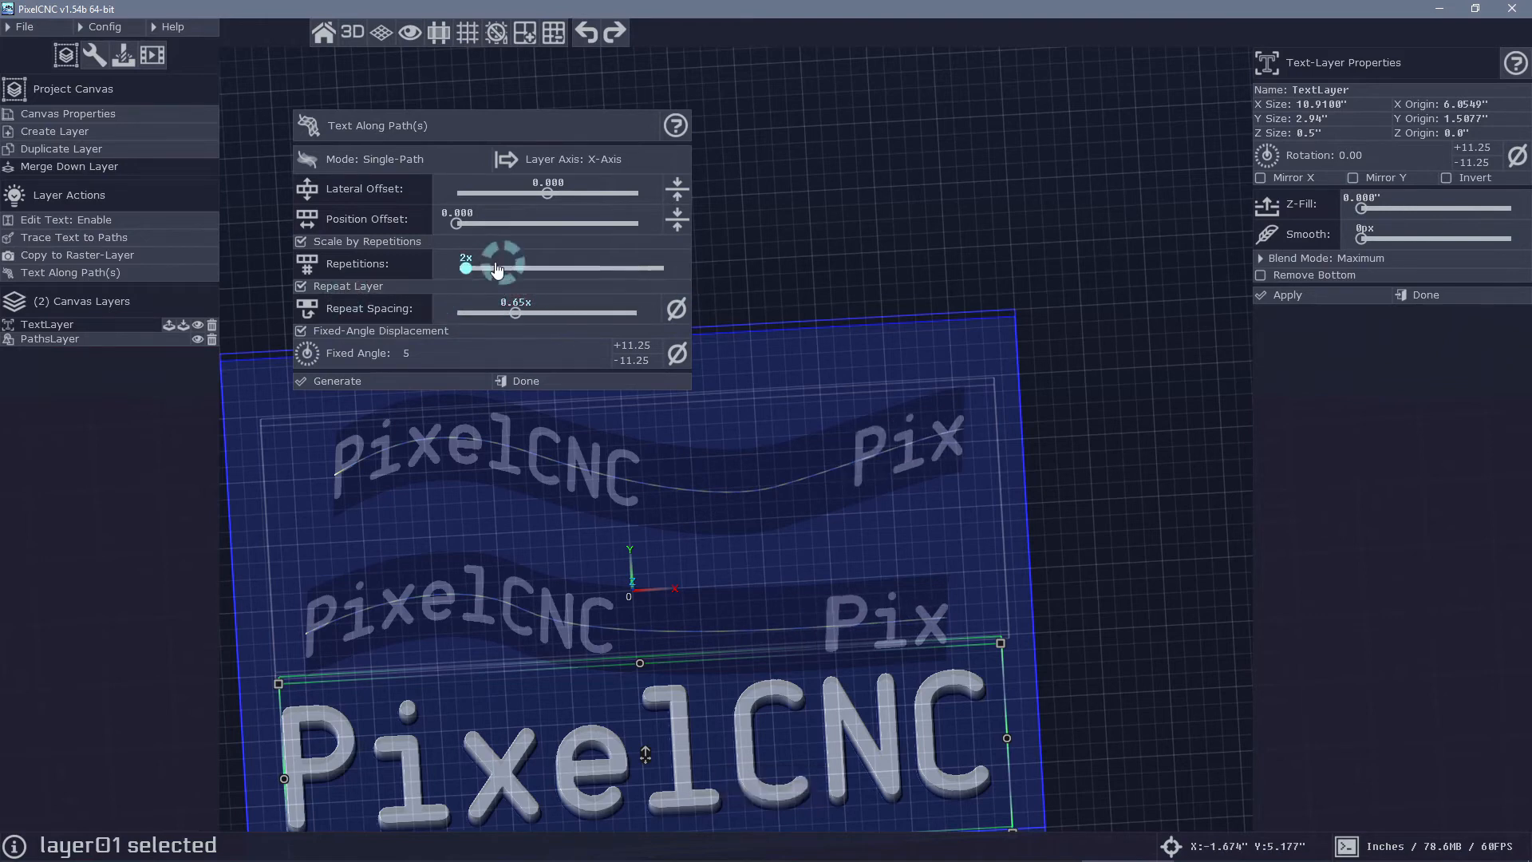
click(332, 241)
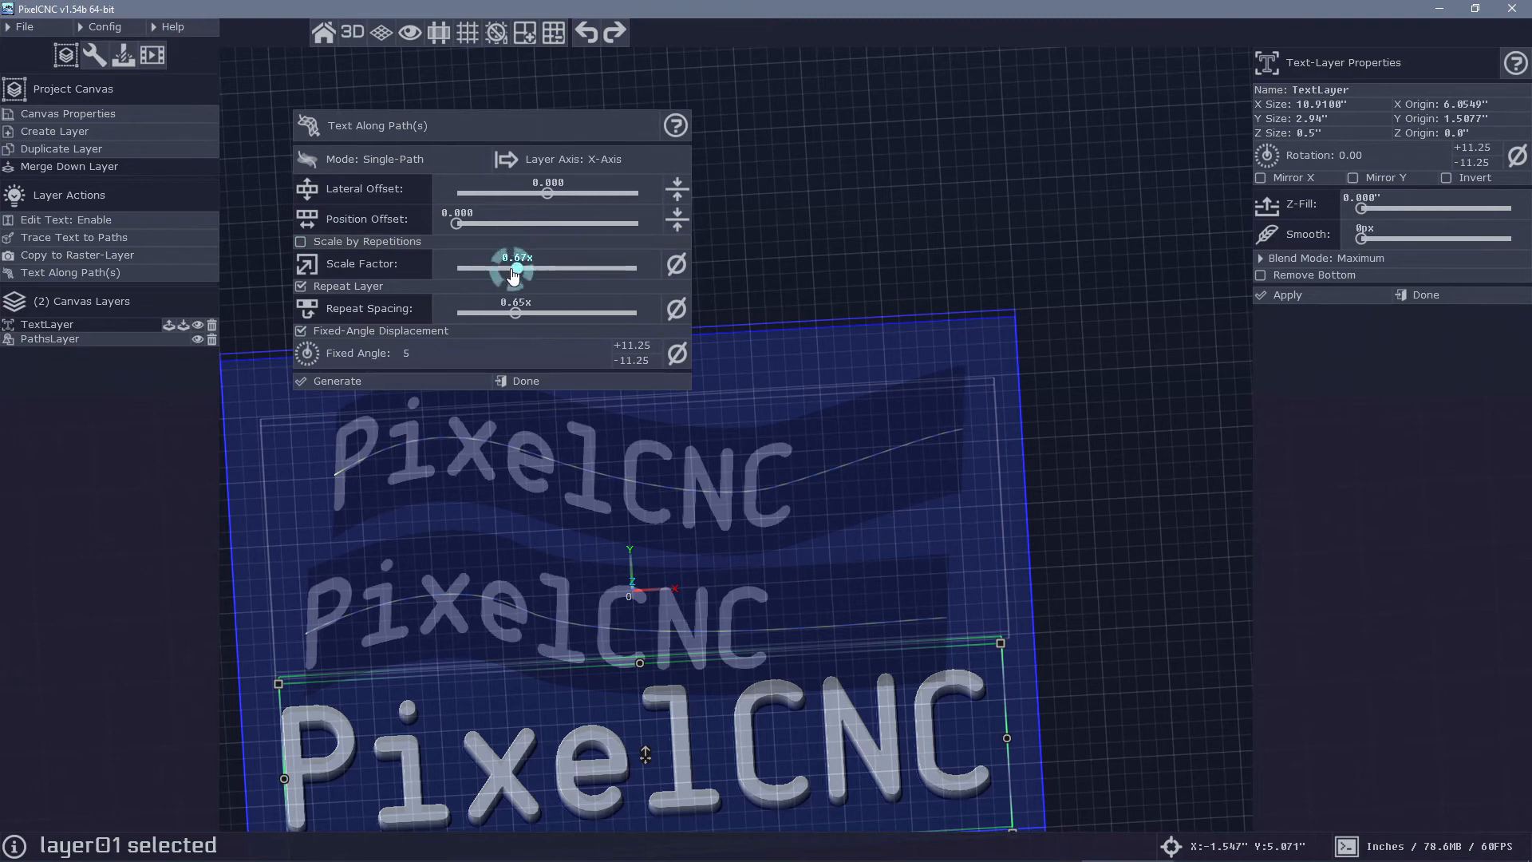
Set the scale factor to 0.36x and the repeat spacing to 0.35x, and generate the raster layer of text along the paths
drag(511, 270, 465, 268)
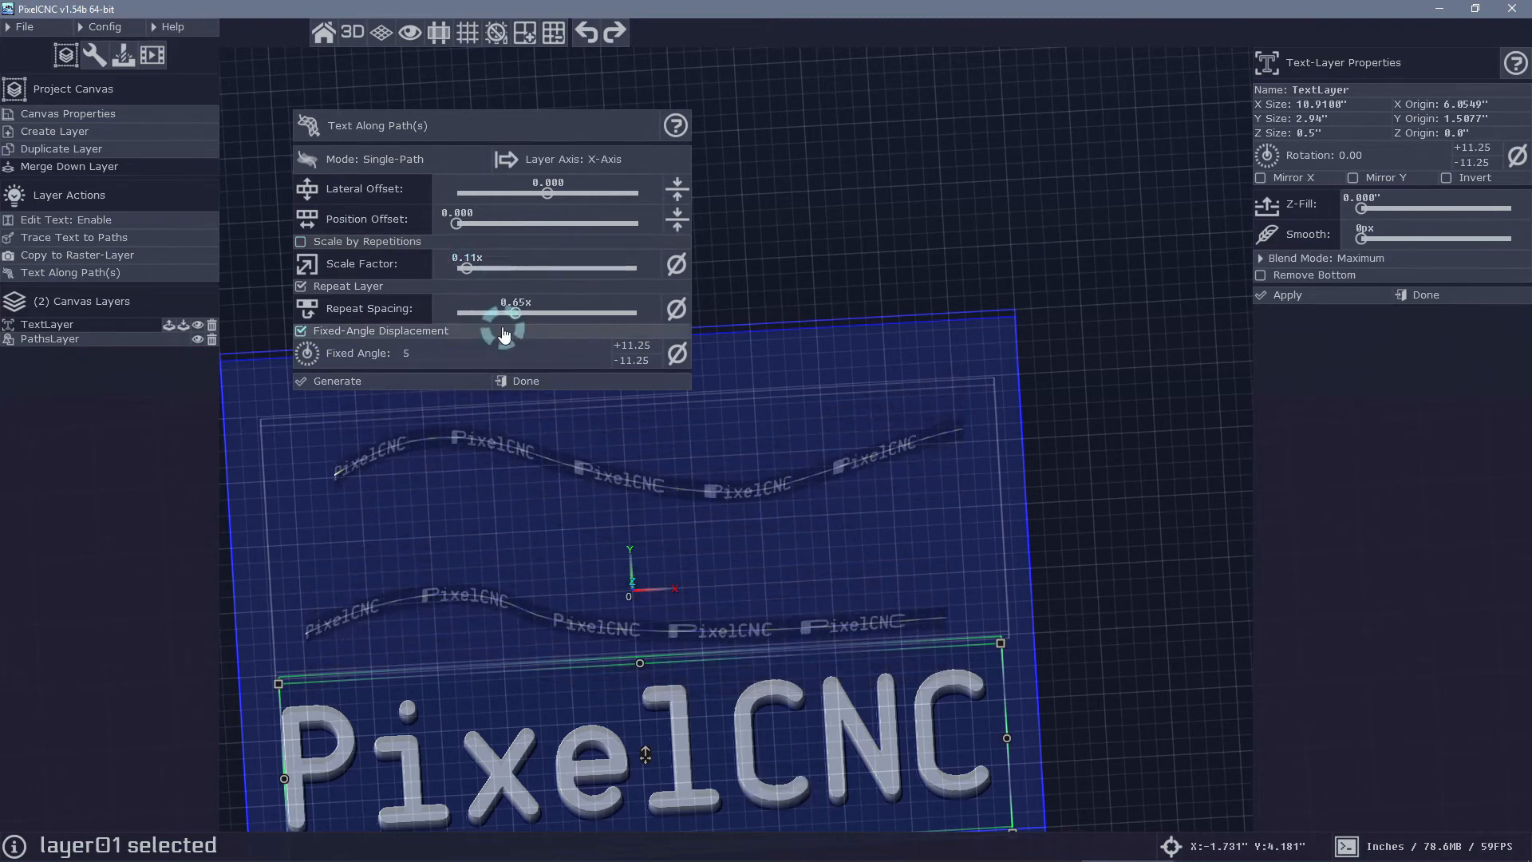
drag(515, 312, 489, 267)
click(394, 385)
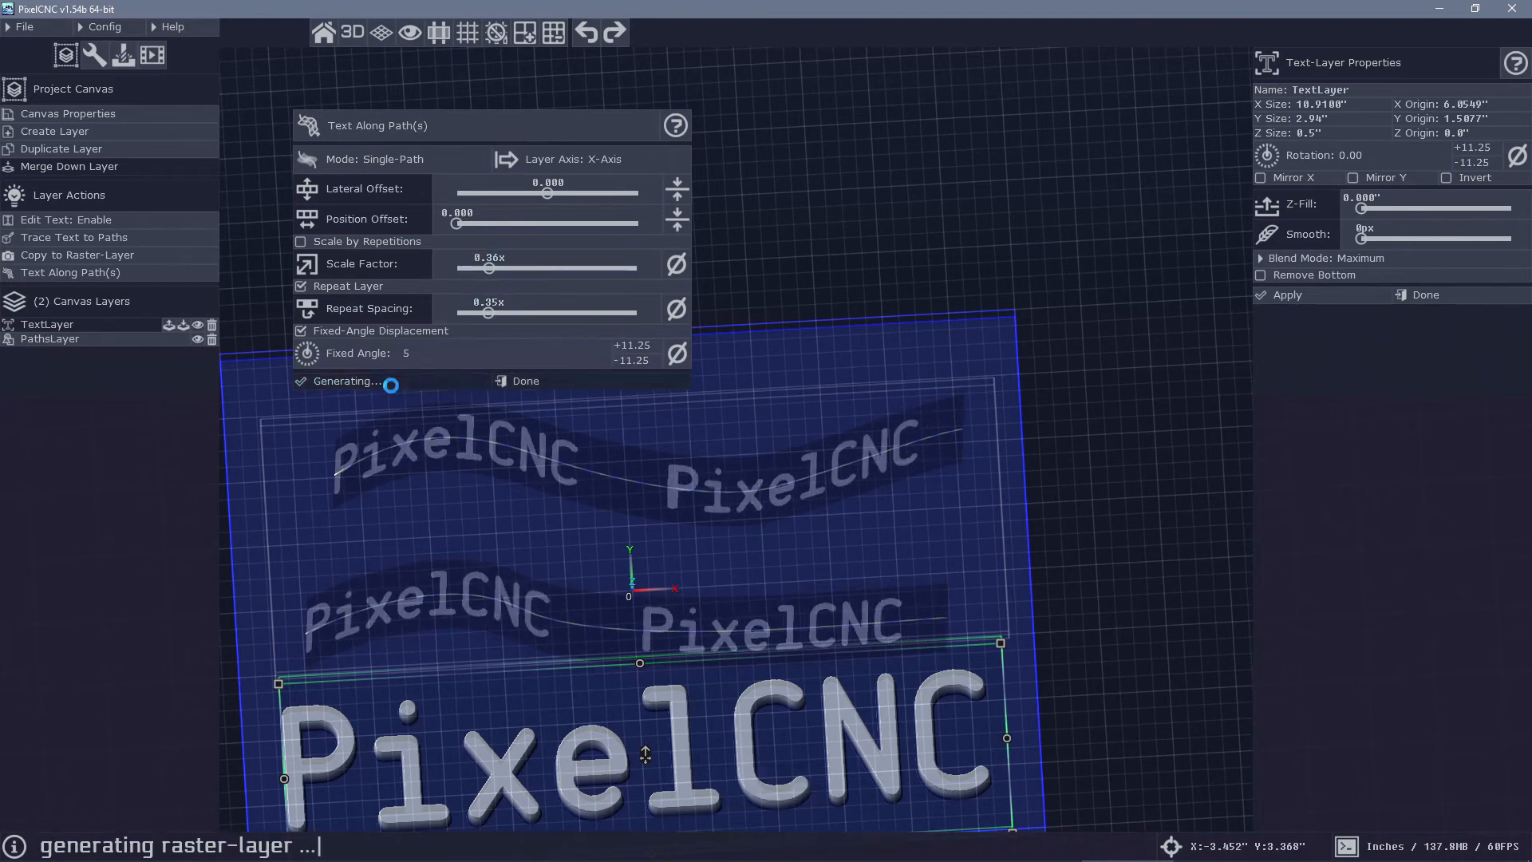
right_drag(840, 575, 872, 506)
Select the generated RasterLayer and hide TextLayer and PathsLayer to examine the curved text on its own
click(92, 351)
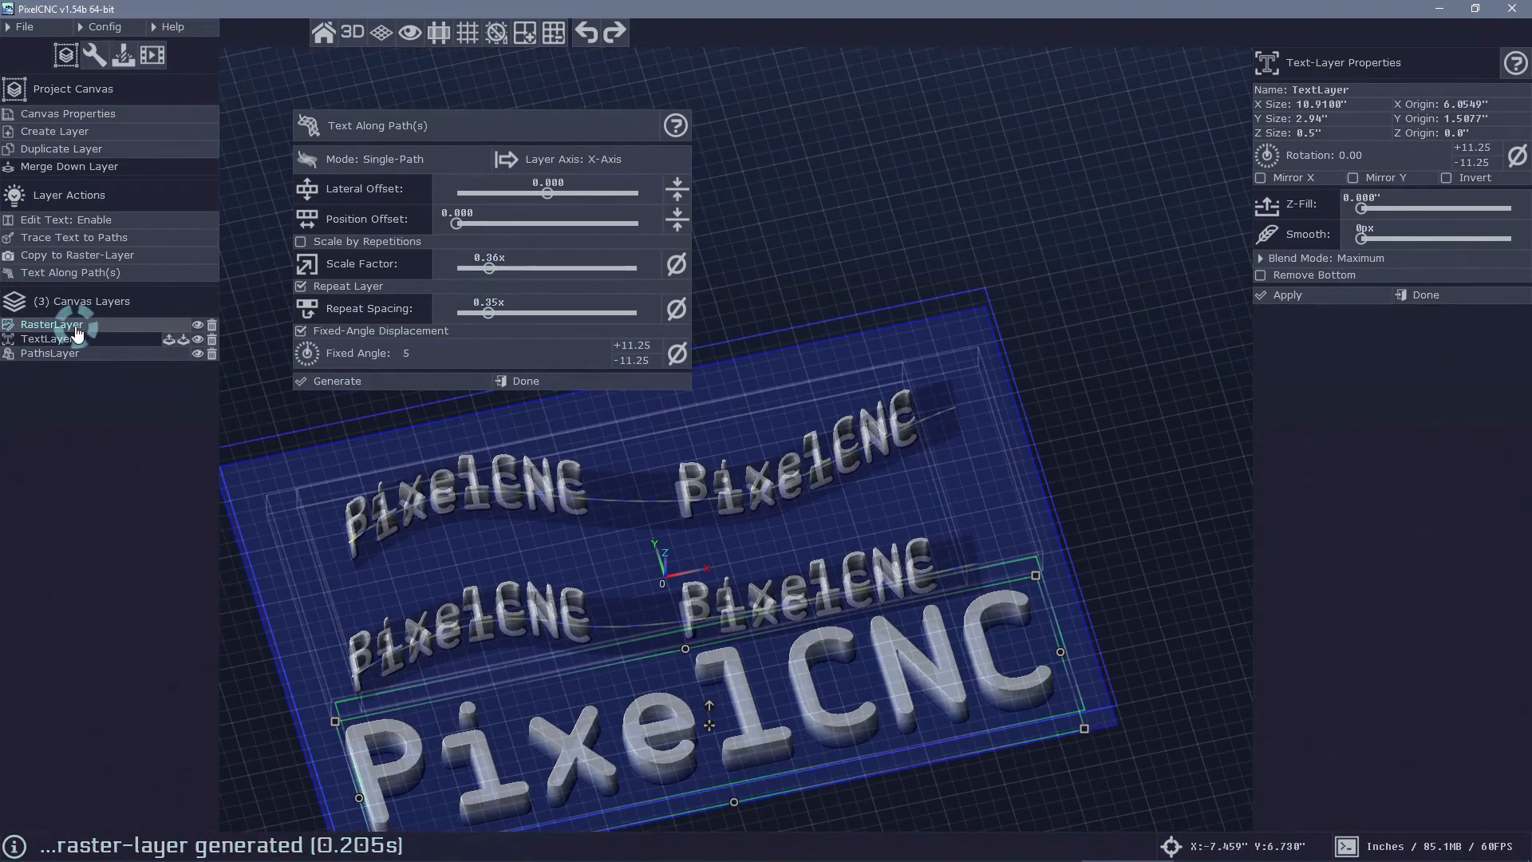
click(88, 325)
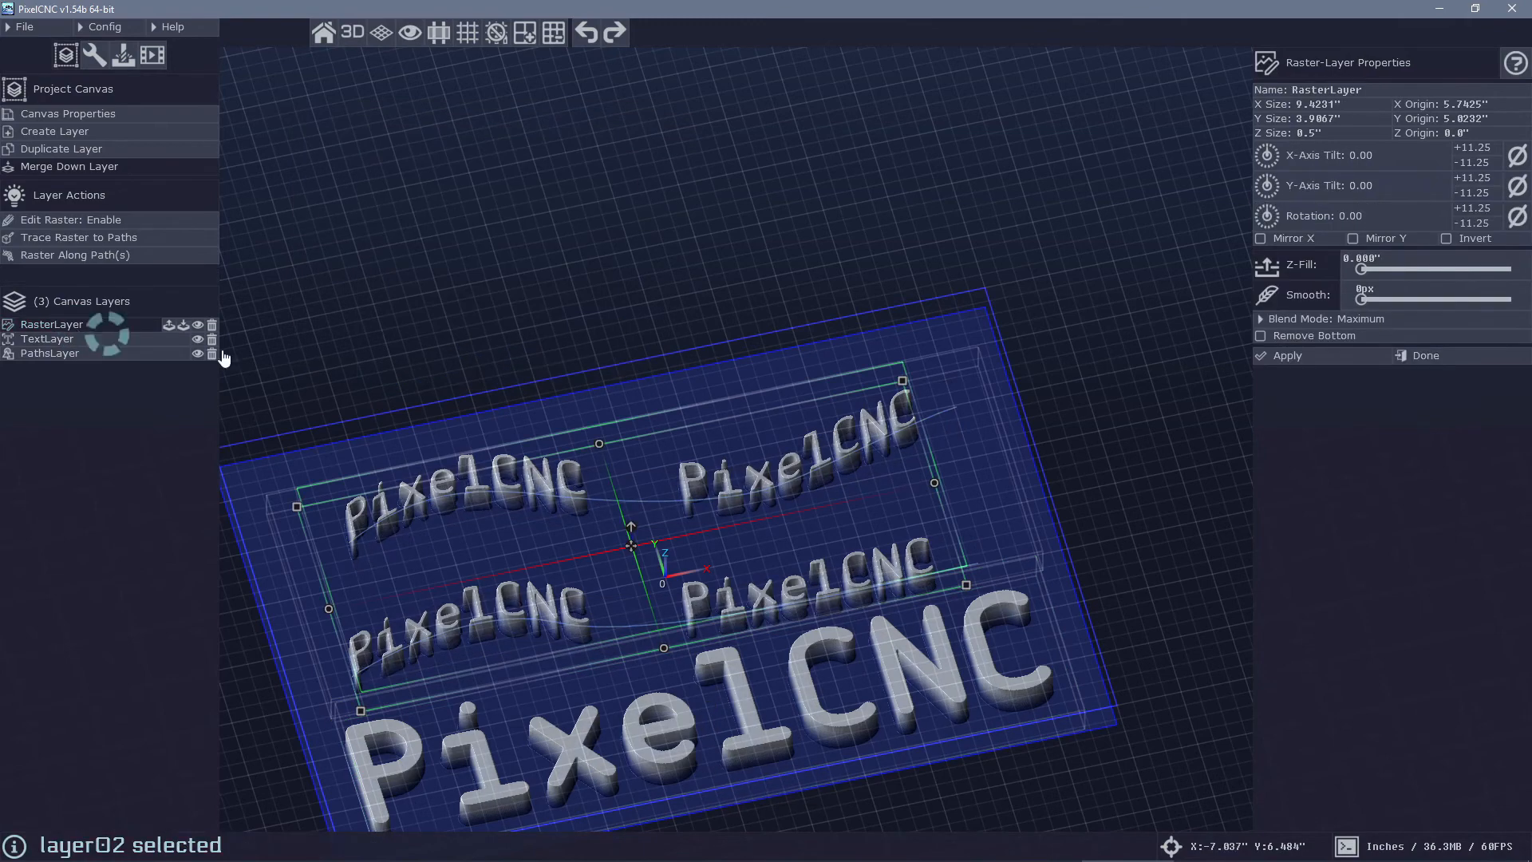
right_click(717, 518)
click(197, 340)
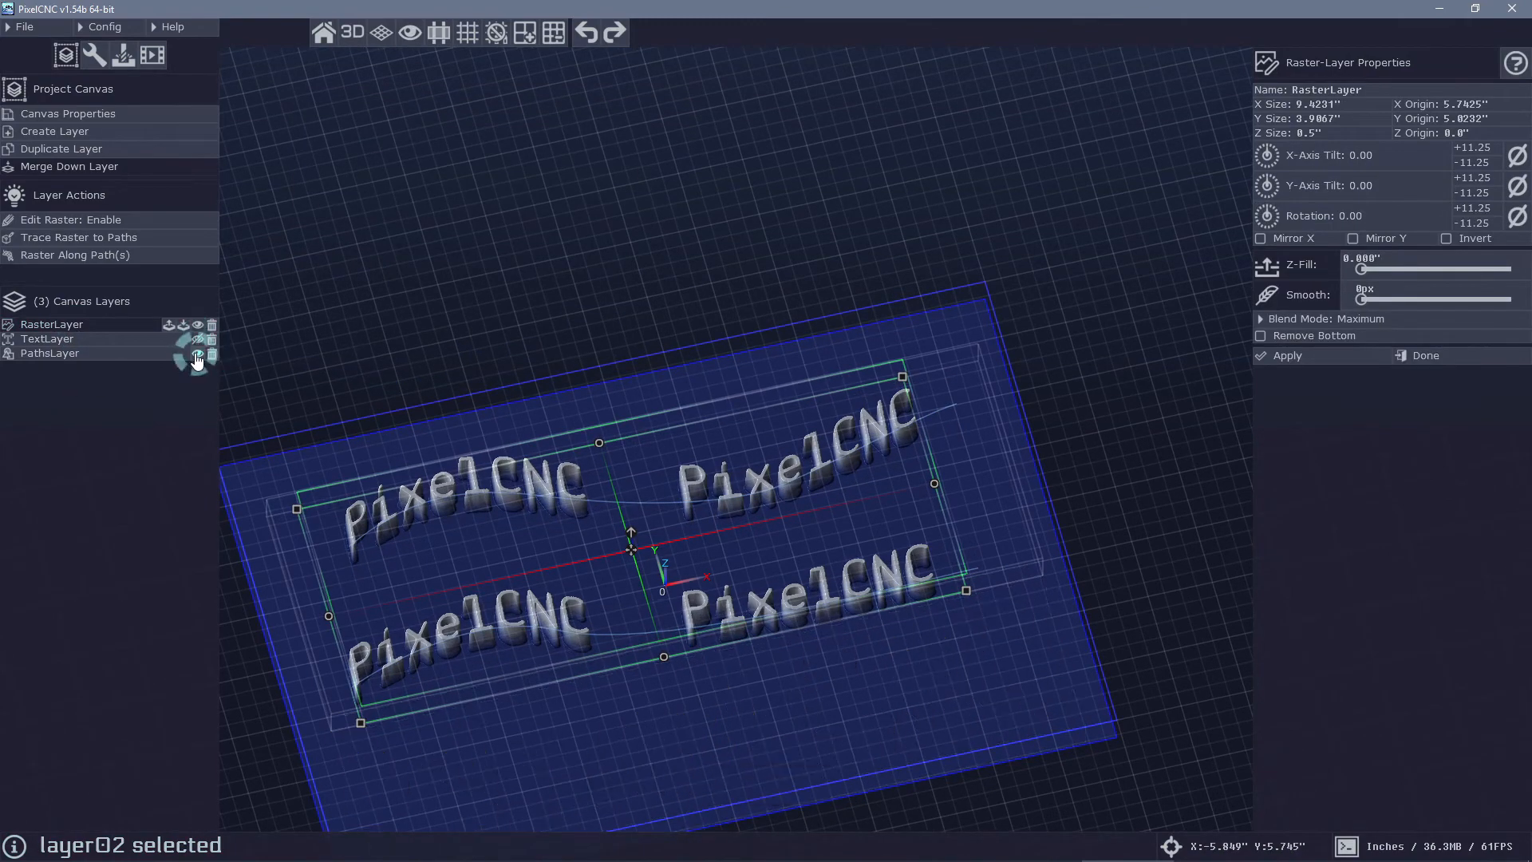
click(197, 353)
right_drag(802, 549, 753, 622)
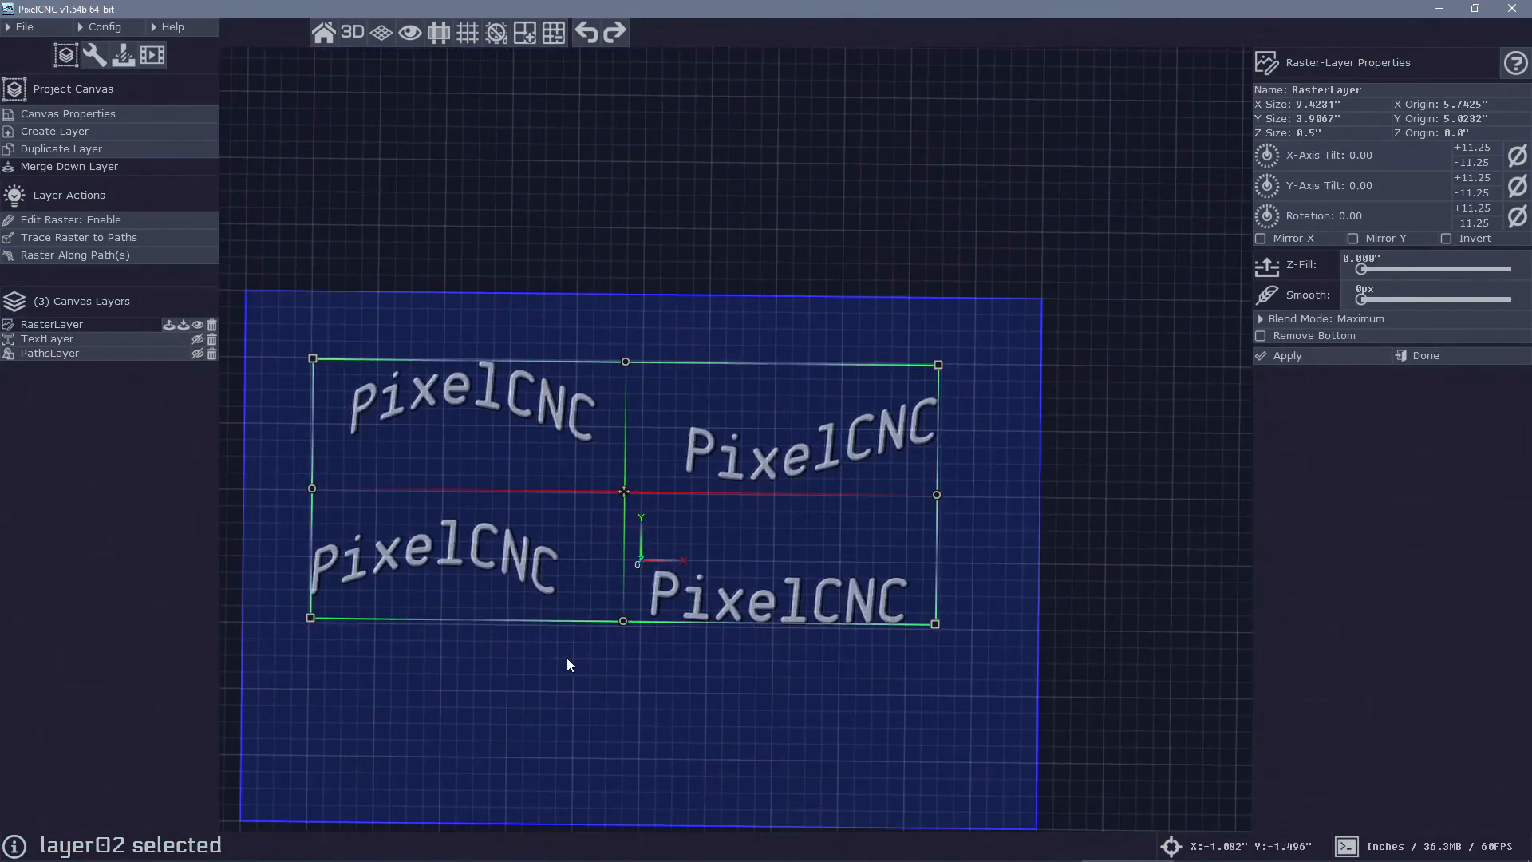
right_drag(859, 495, 283, 337)
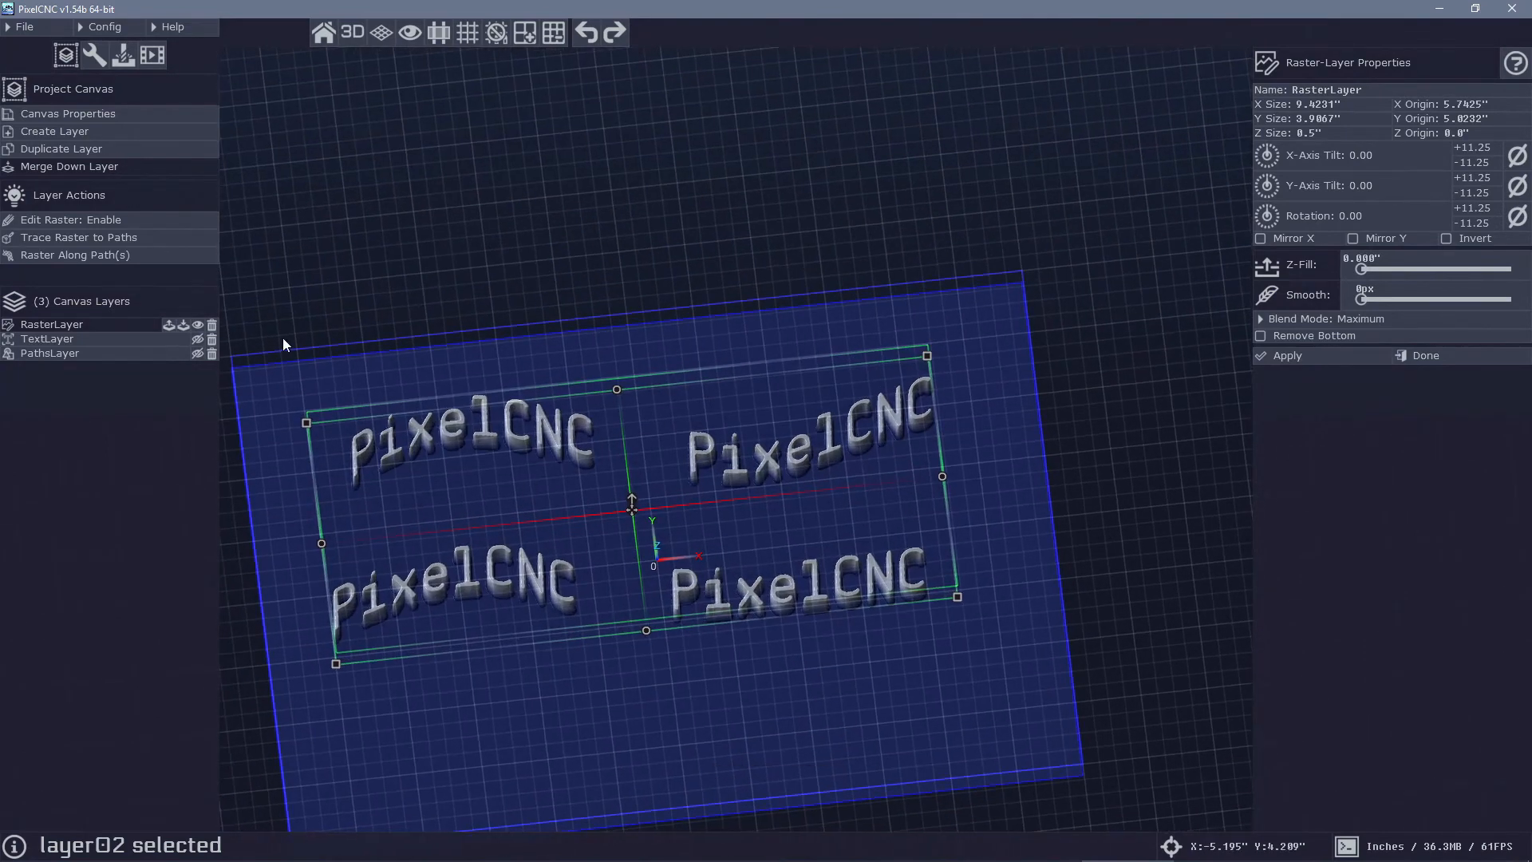
Hide RasterLayer and show TextLayer and PathsLayer
click(197, 324)
click(197, 340)
click(198, 354)
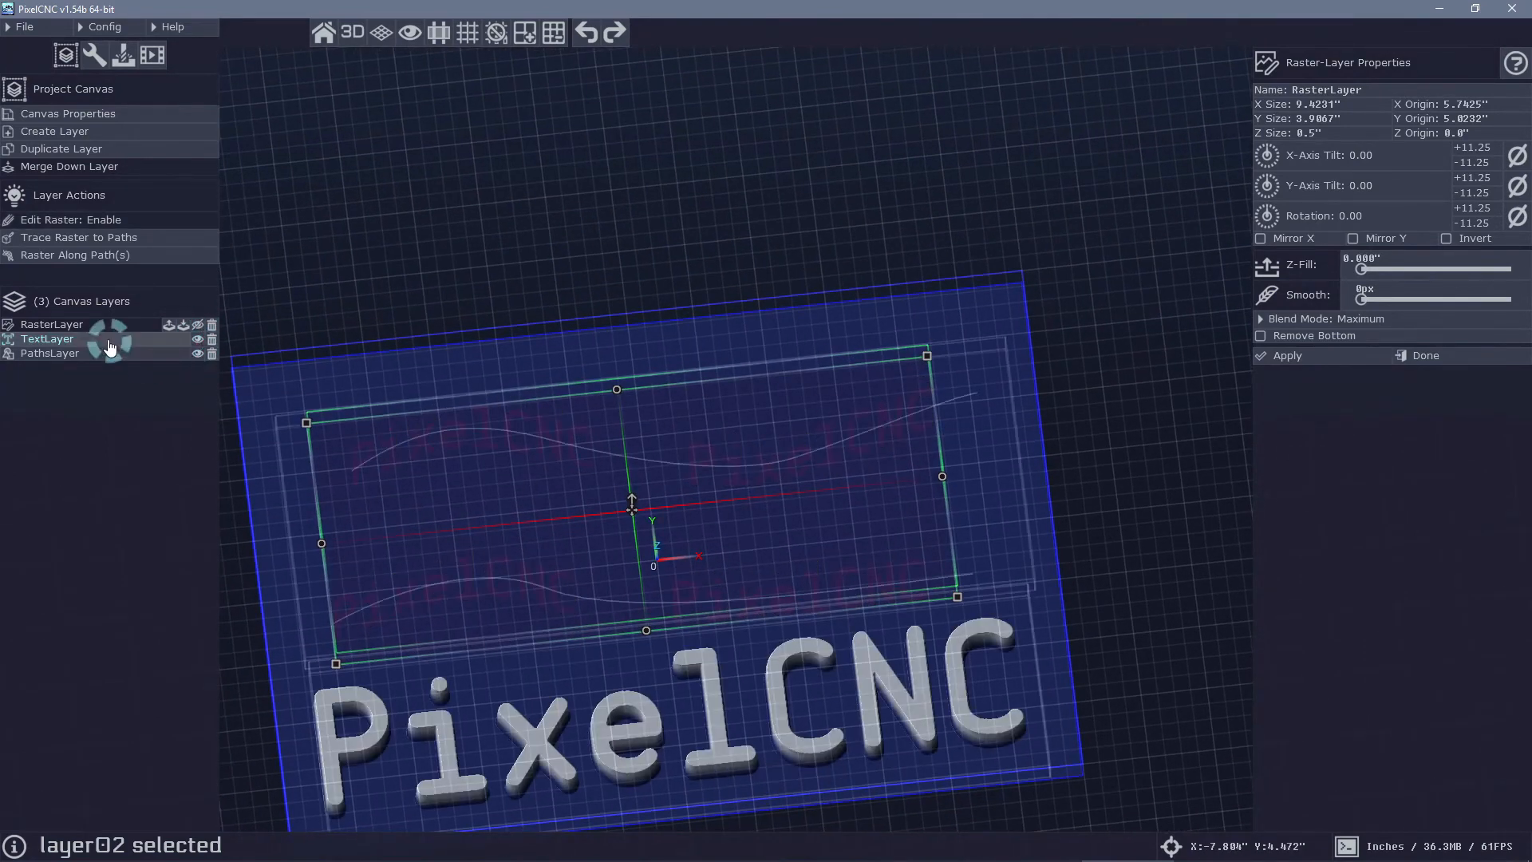
Start Text Along Path(s) on TextLayer and switch its mode to Double-Path
click(98, 338)
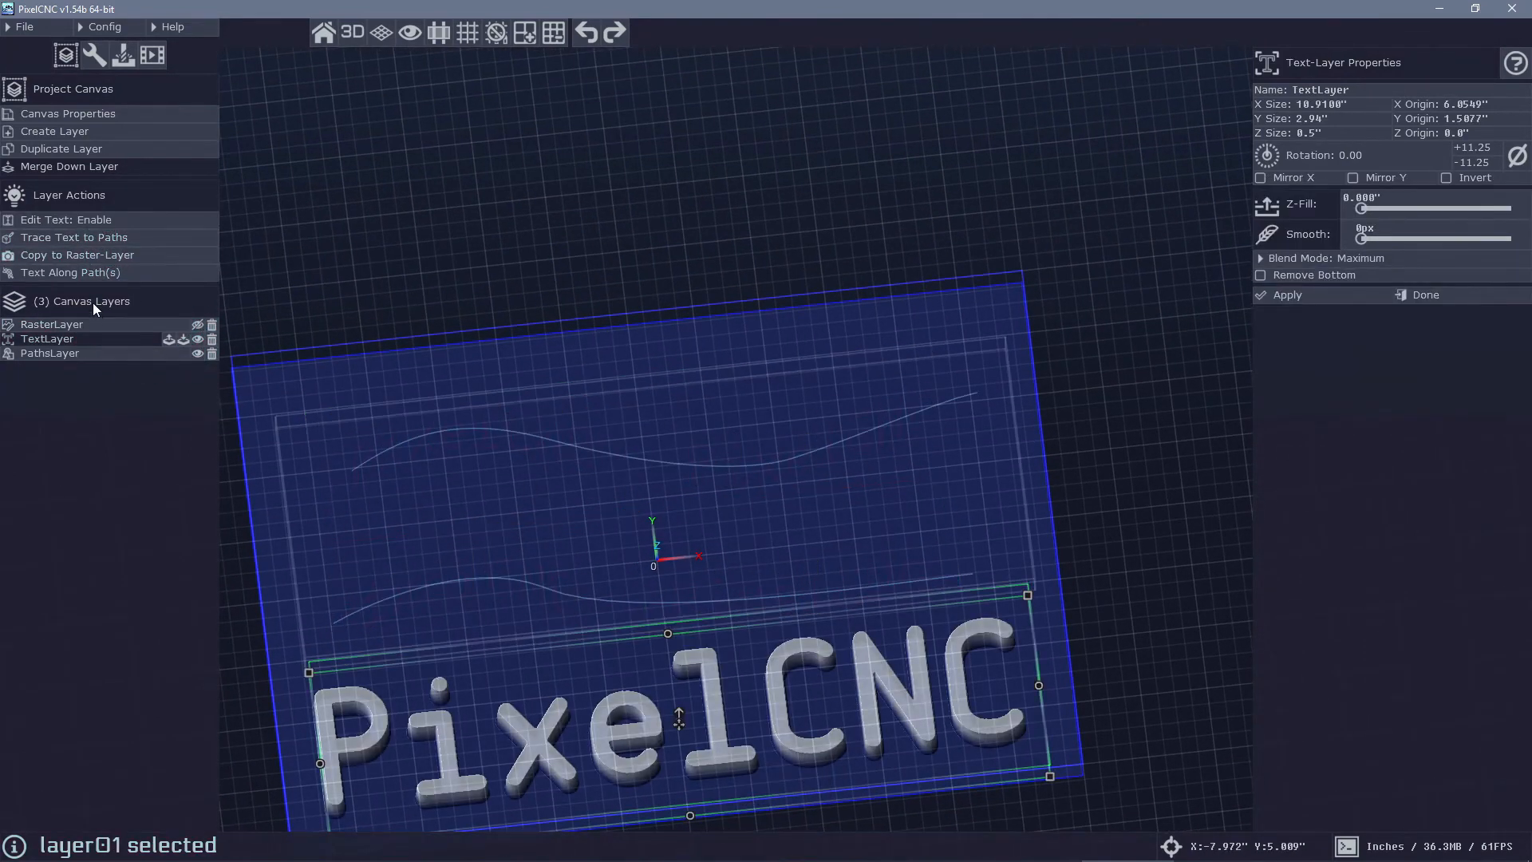
click(81, 273)
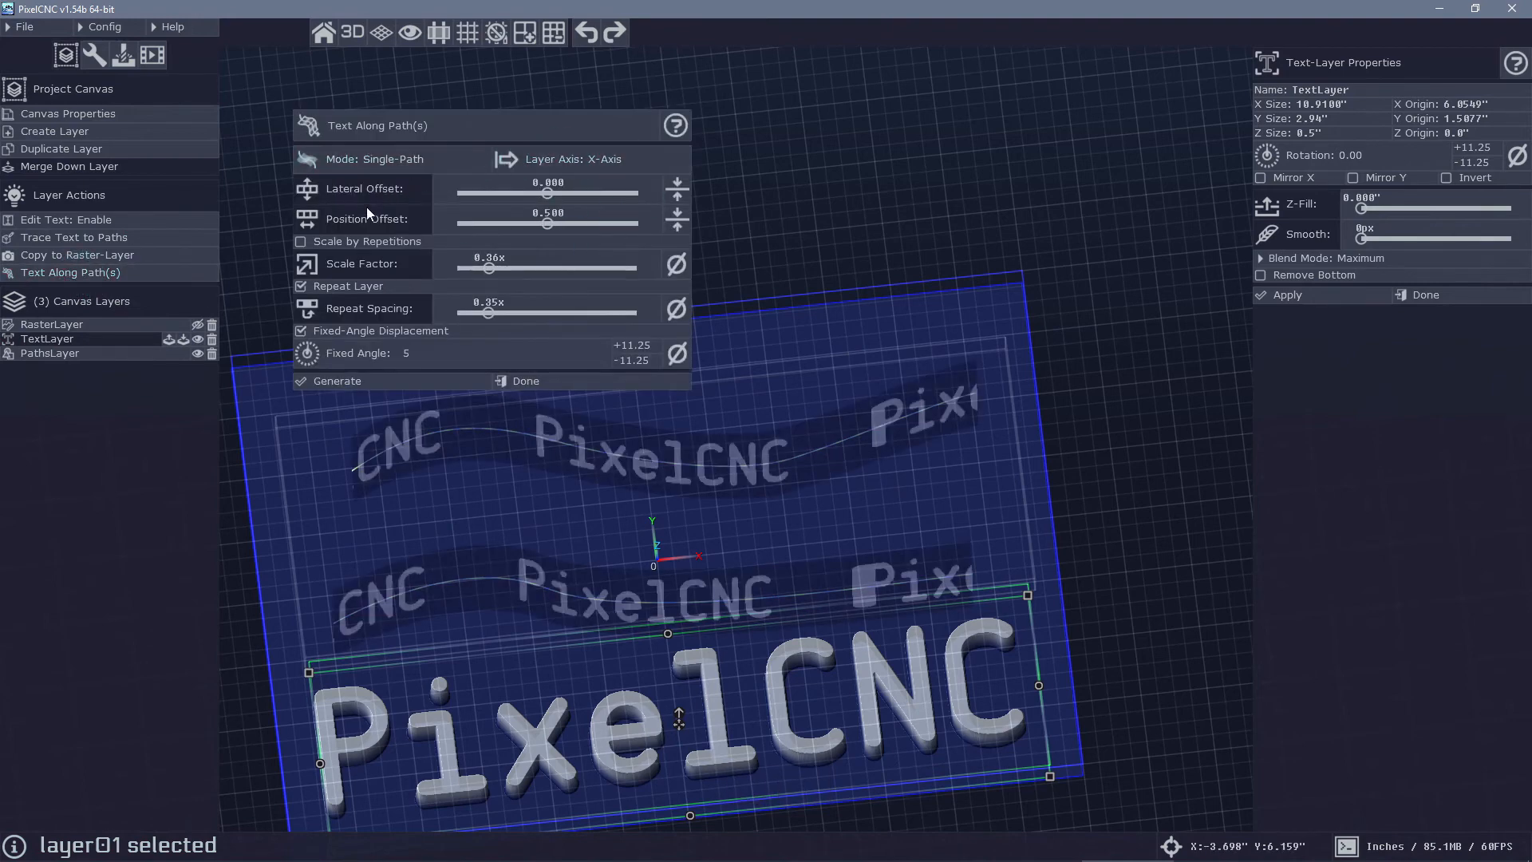
click(379, 160)
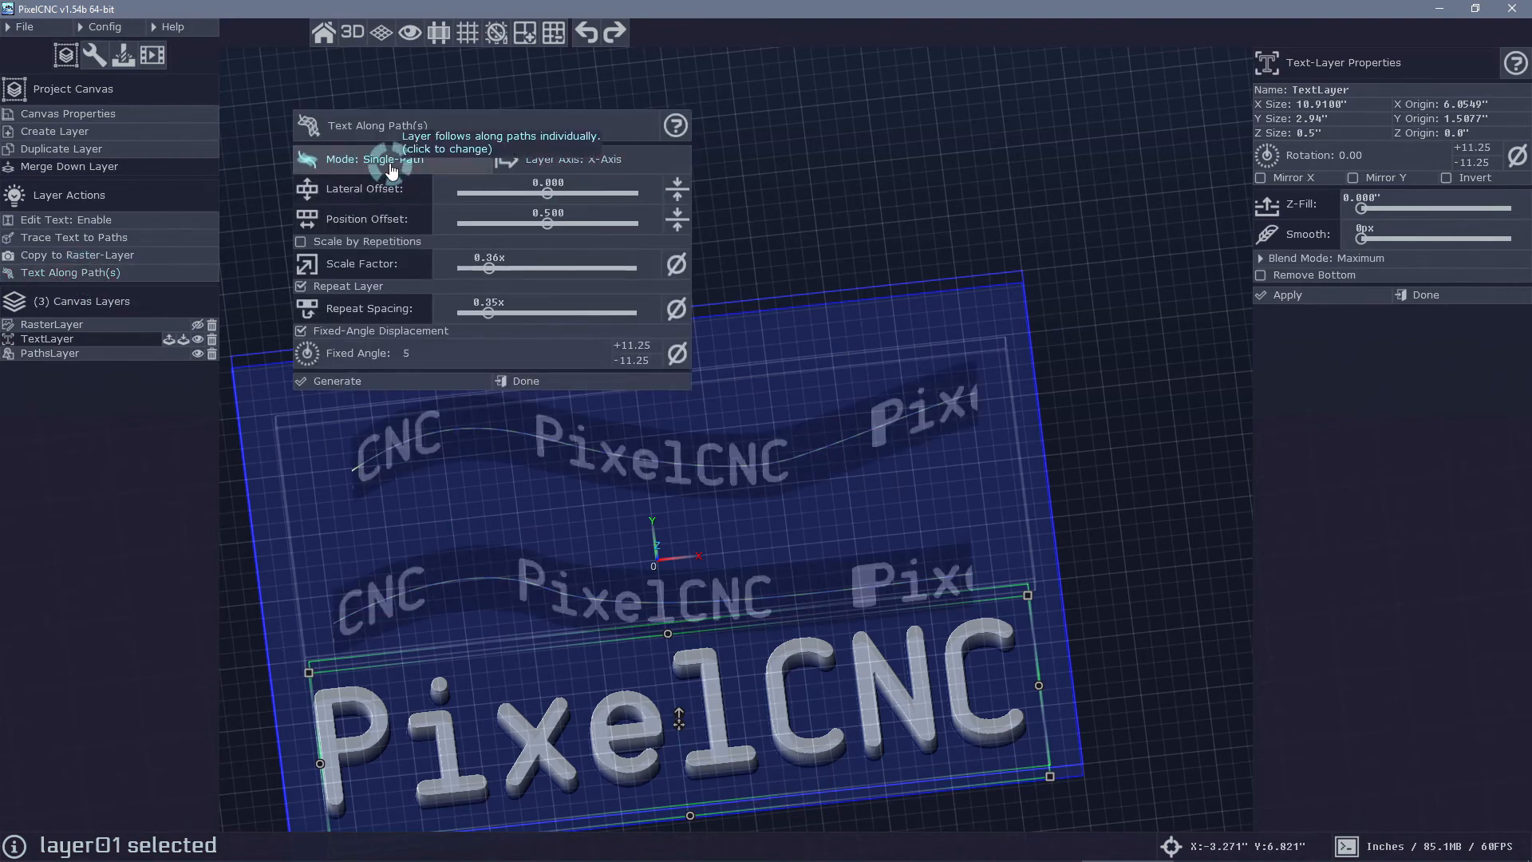
click(391, 169)
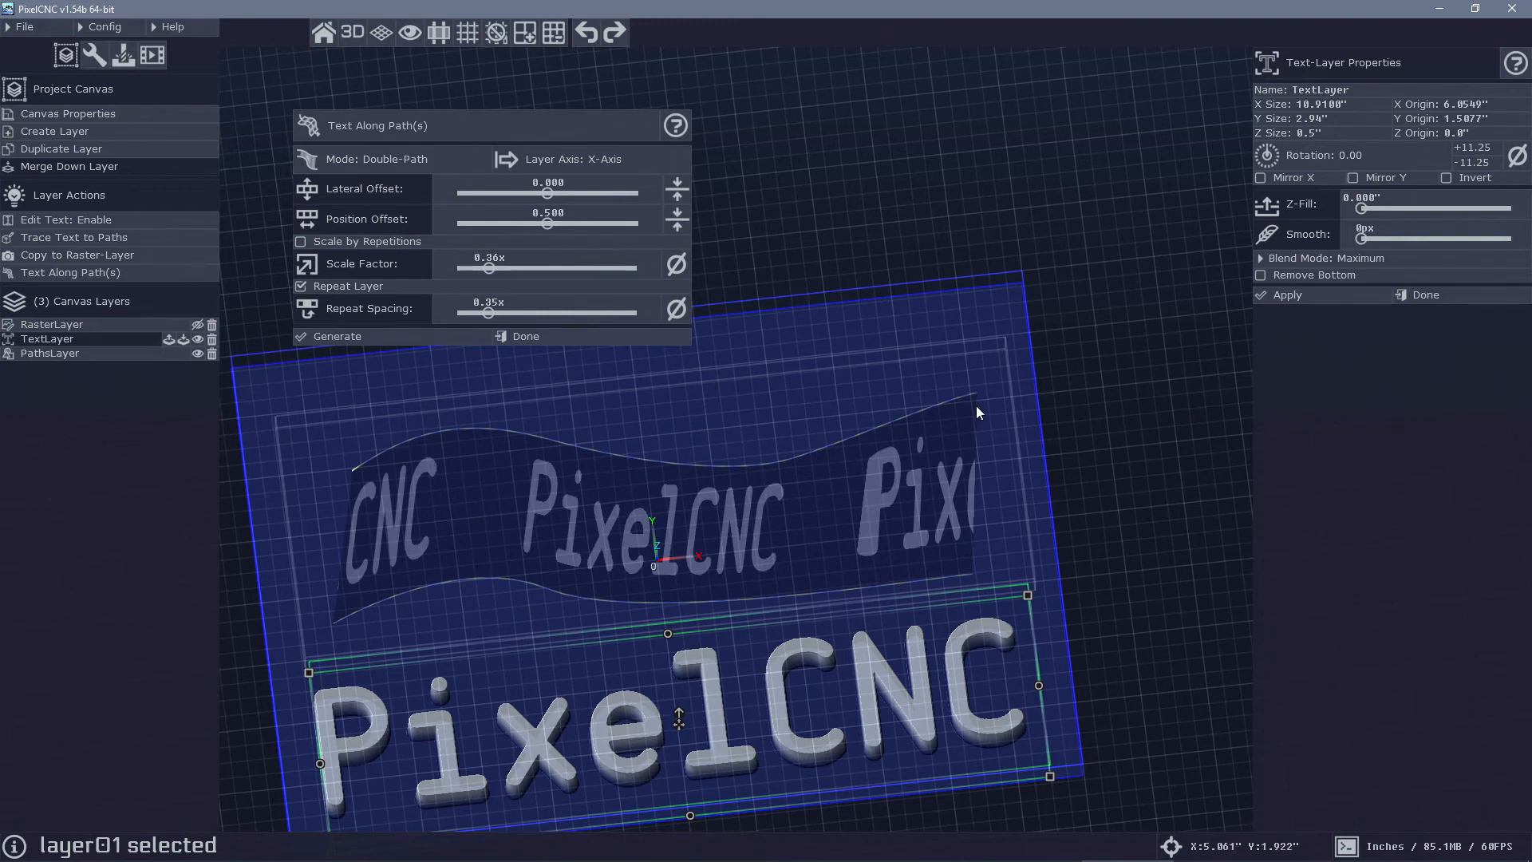
middle_drag(700, 439, 879, 429)
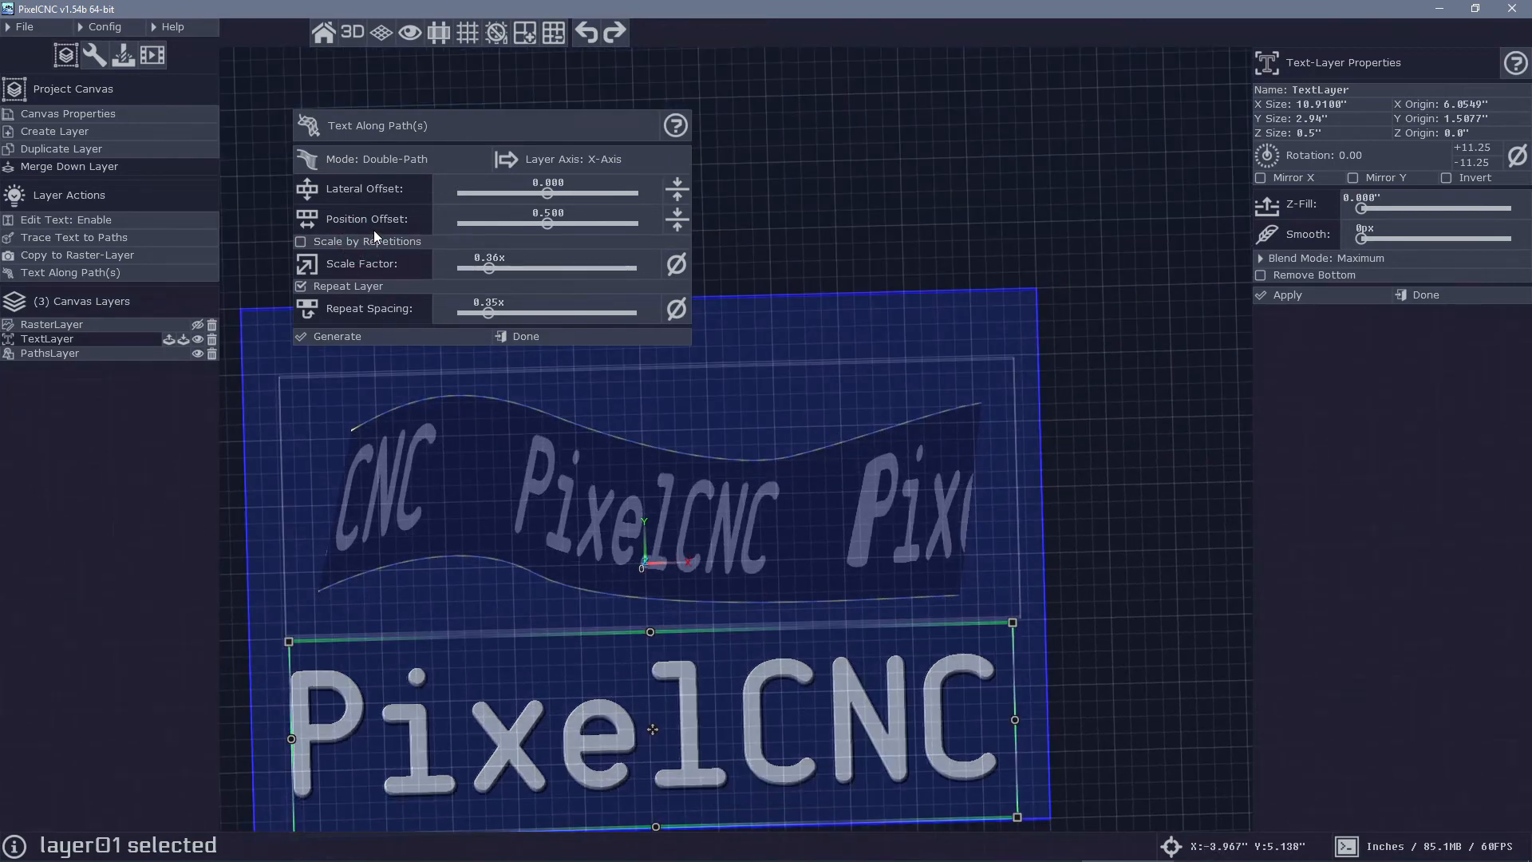
Set the lateral offset to 0.030 and the position offset to 0.090, and enable Scale by Repetitions with 4 repetitions
mouse_move(547, 192)
mouse_down()
mouse_move(456, 192)
mouse_move(550, 193)
mouse_up()
drag(547, 223, 479, 266)
click(332, 240)
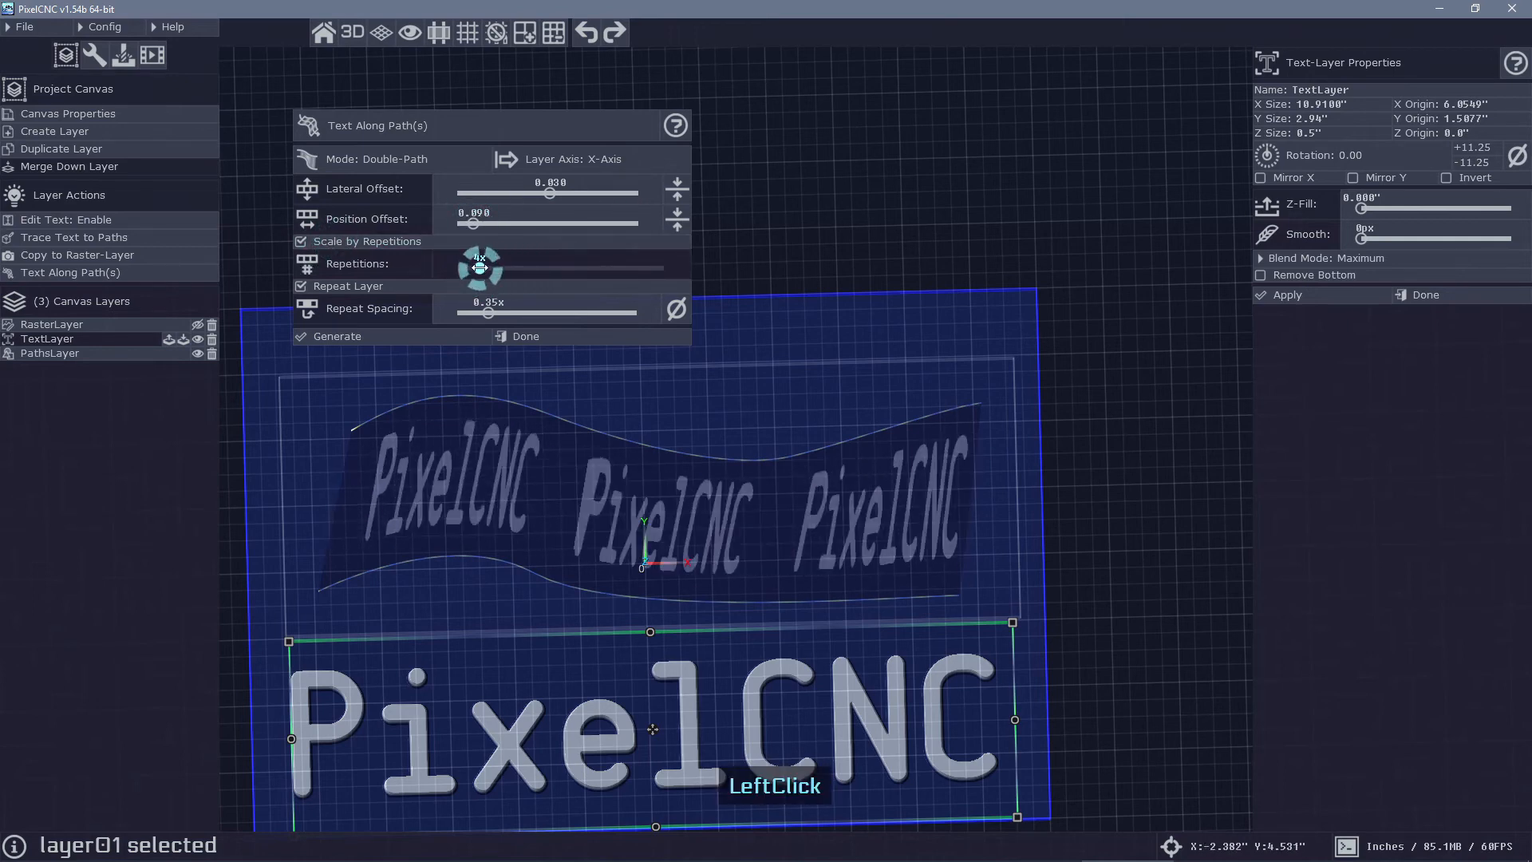
Turn off Repeat Layer, and try a single repetition before turning off Scale by Repetitions
click(357, 289)
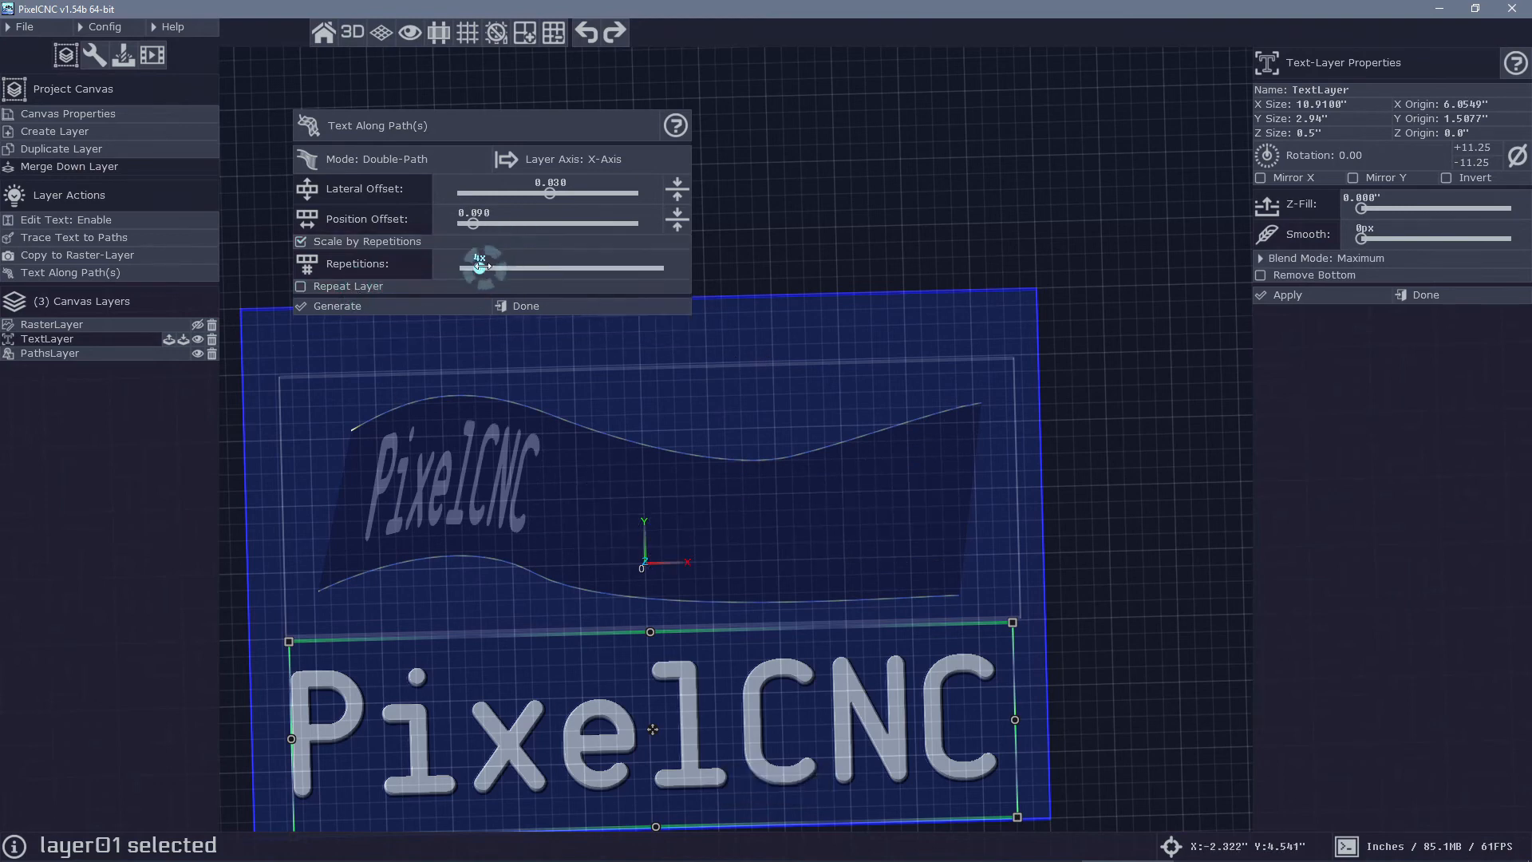
drag(480, 266, 460, 266)
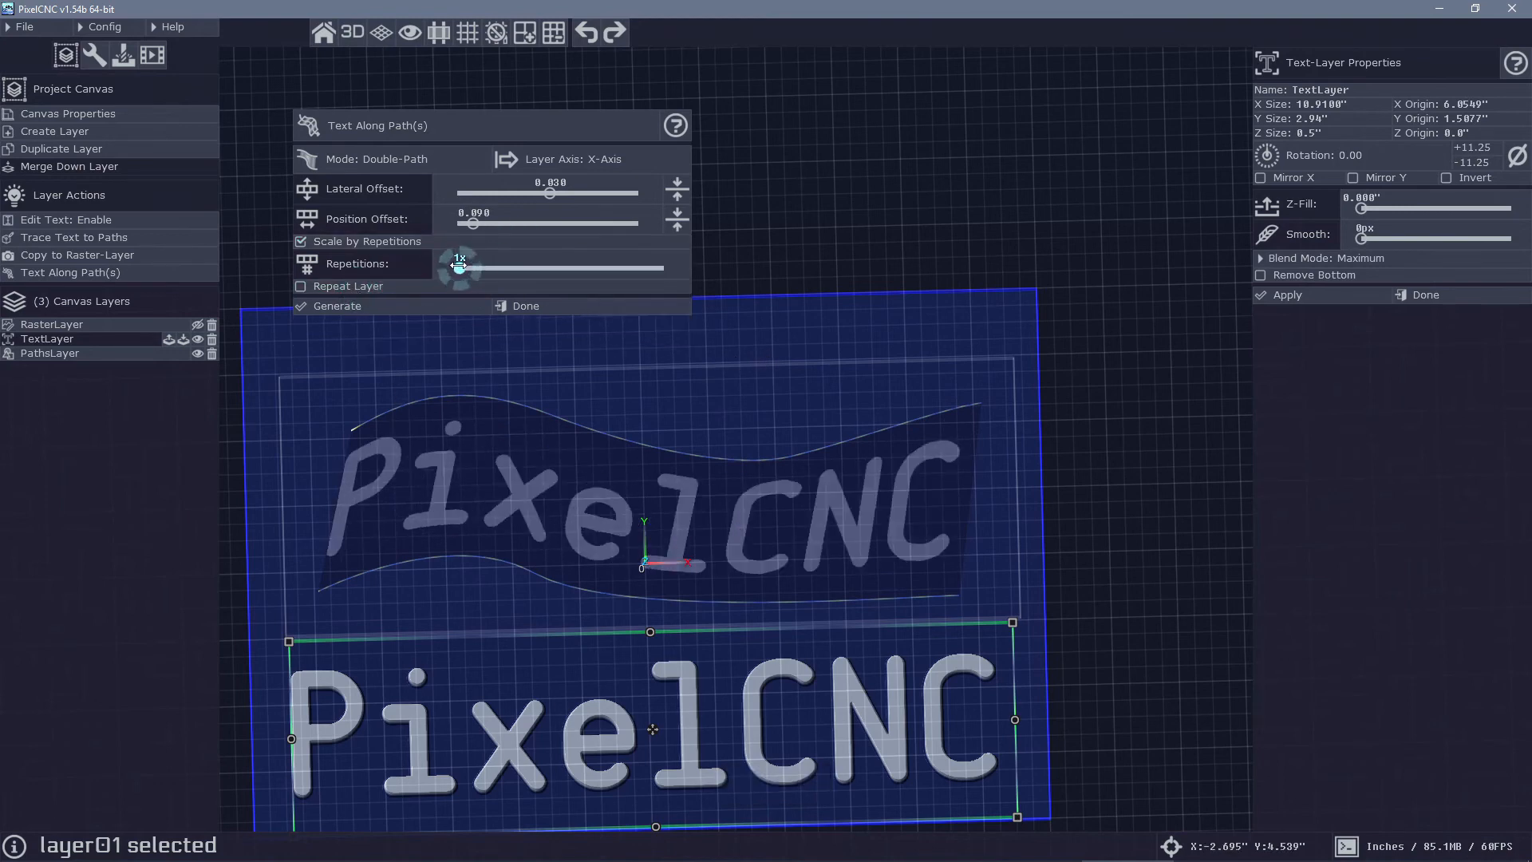
click(301, 241)
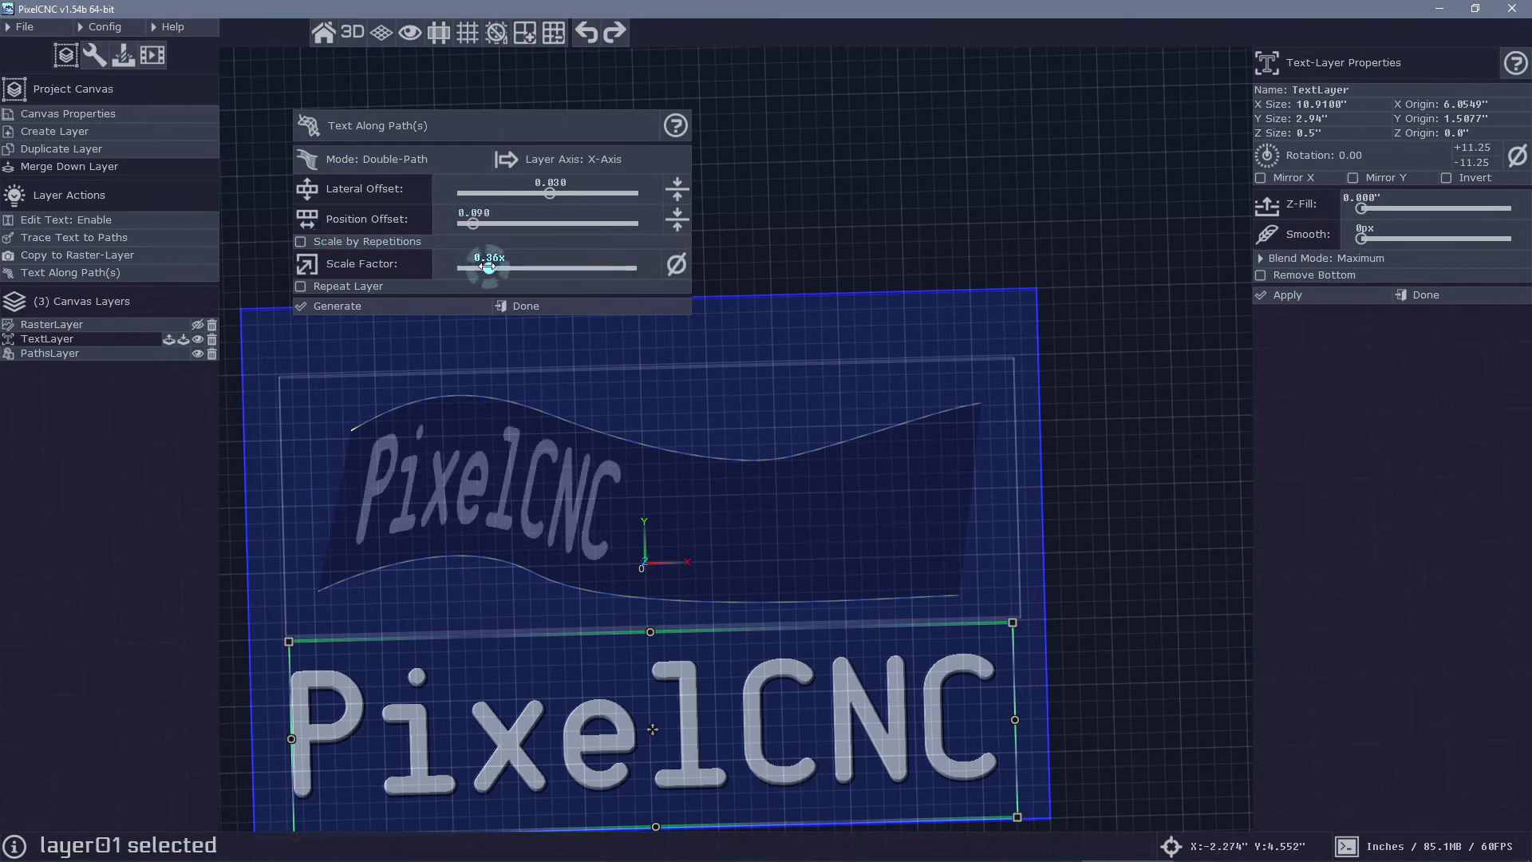
Set the scale factor to 0.76x and the position offset to 0.655, and generate a raster layer of the text between both paths
drag(488, 266, 525, 268)
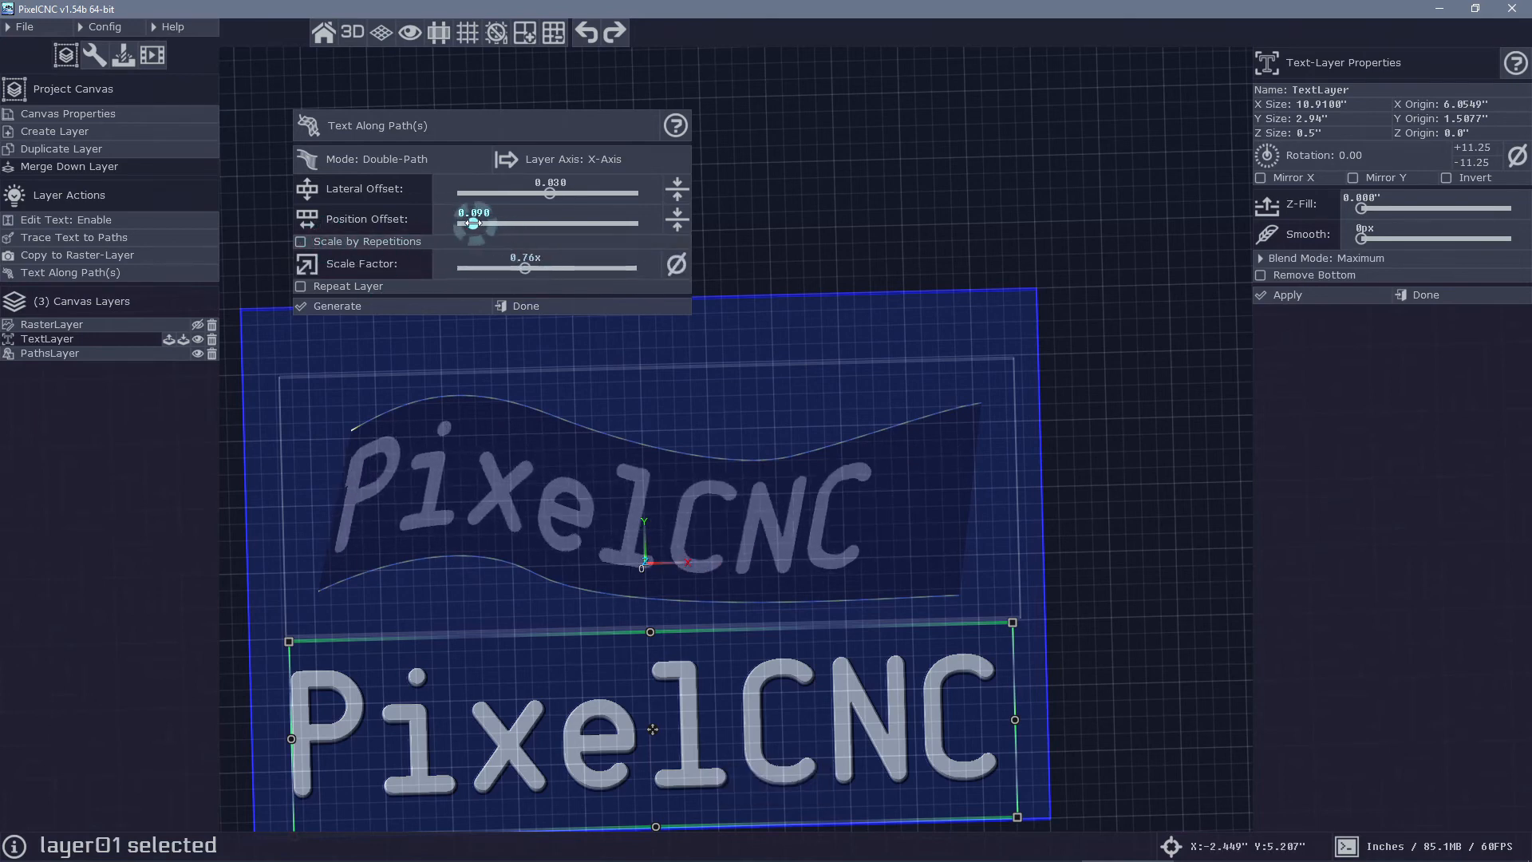
drag(473, 222, 576, 223)
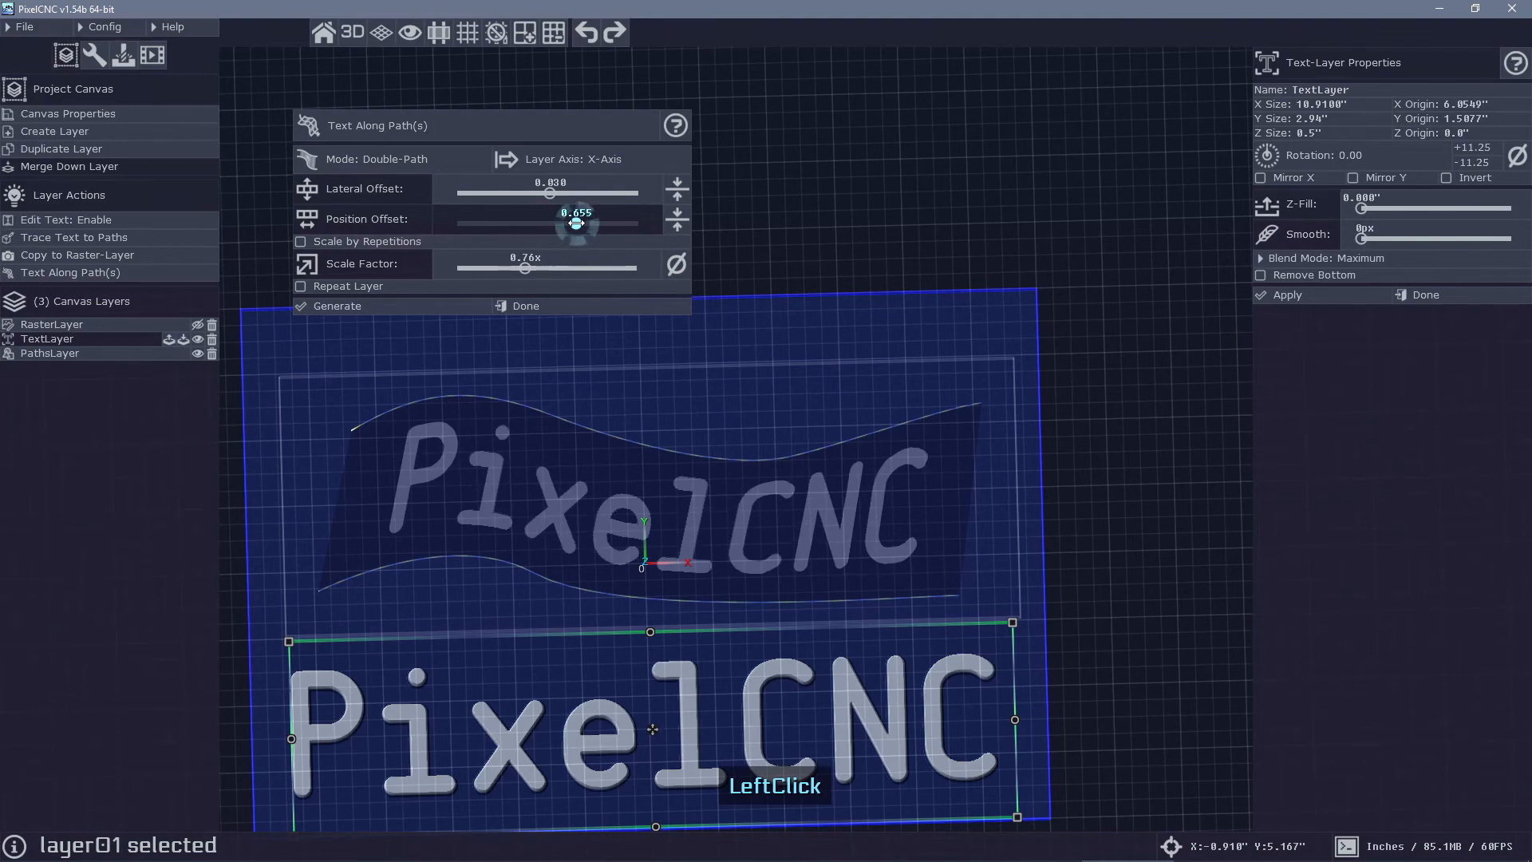
click(386, 306)
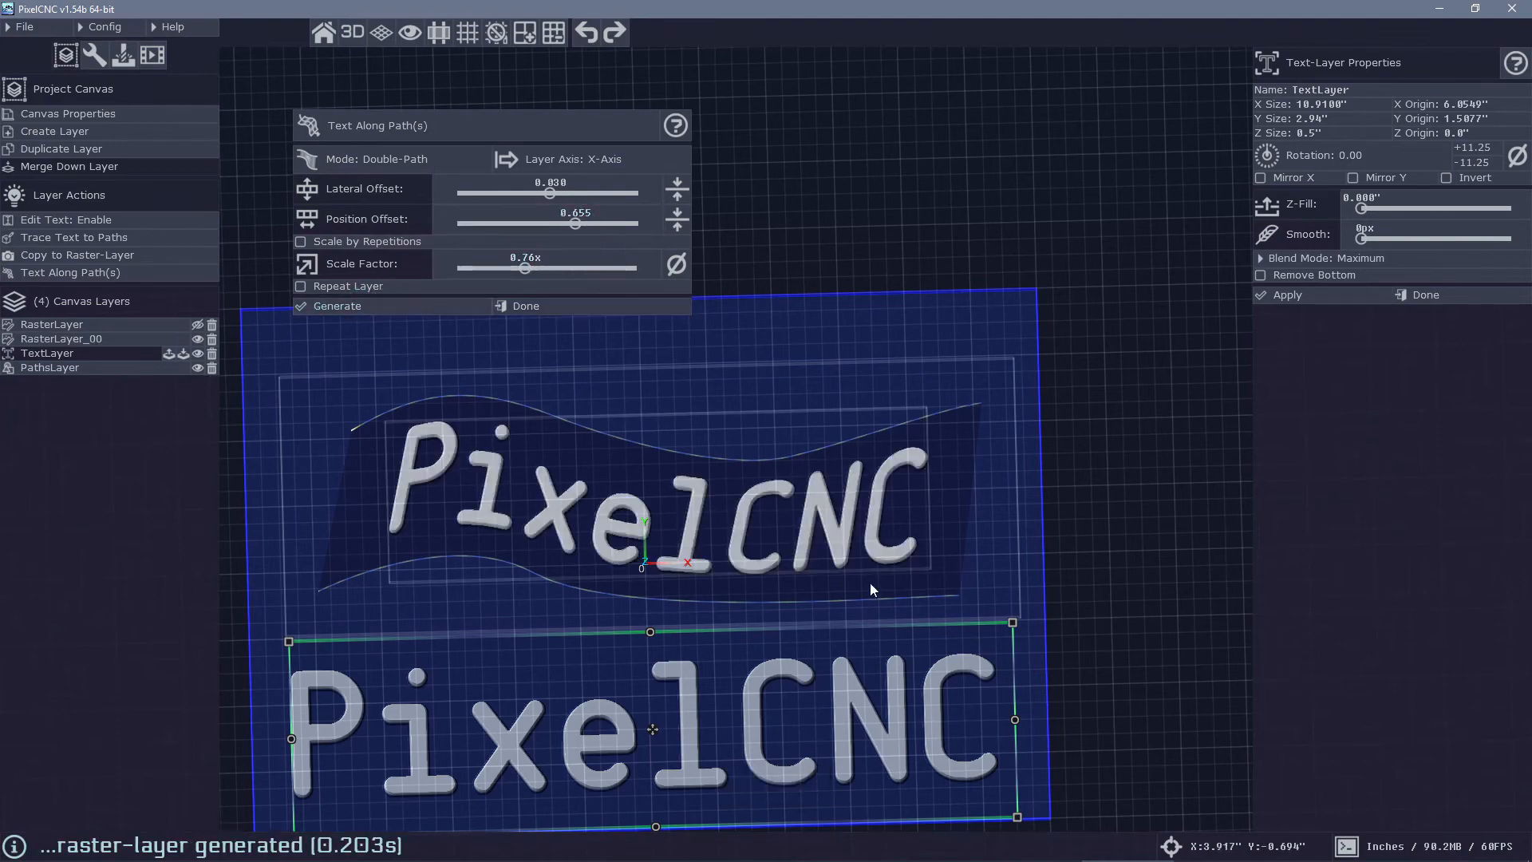
right_drag(870, 589, 911, 495)
middle_drag(911, 495, 801, 503)
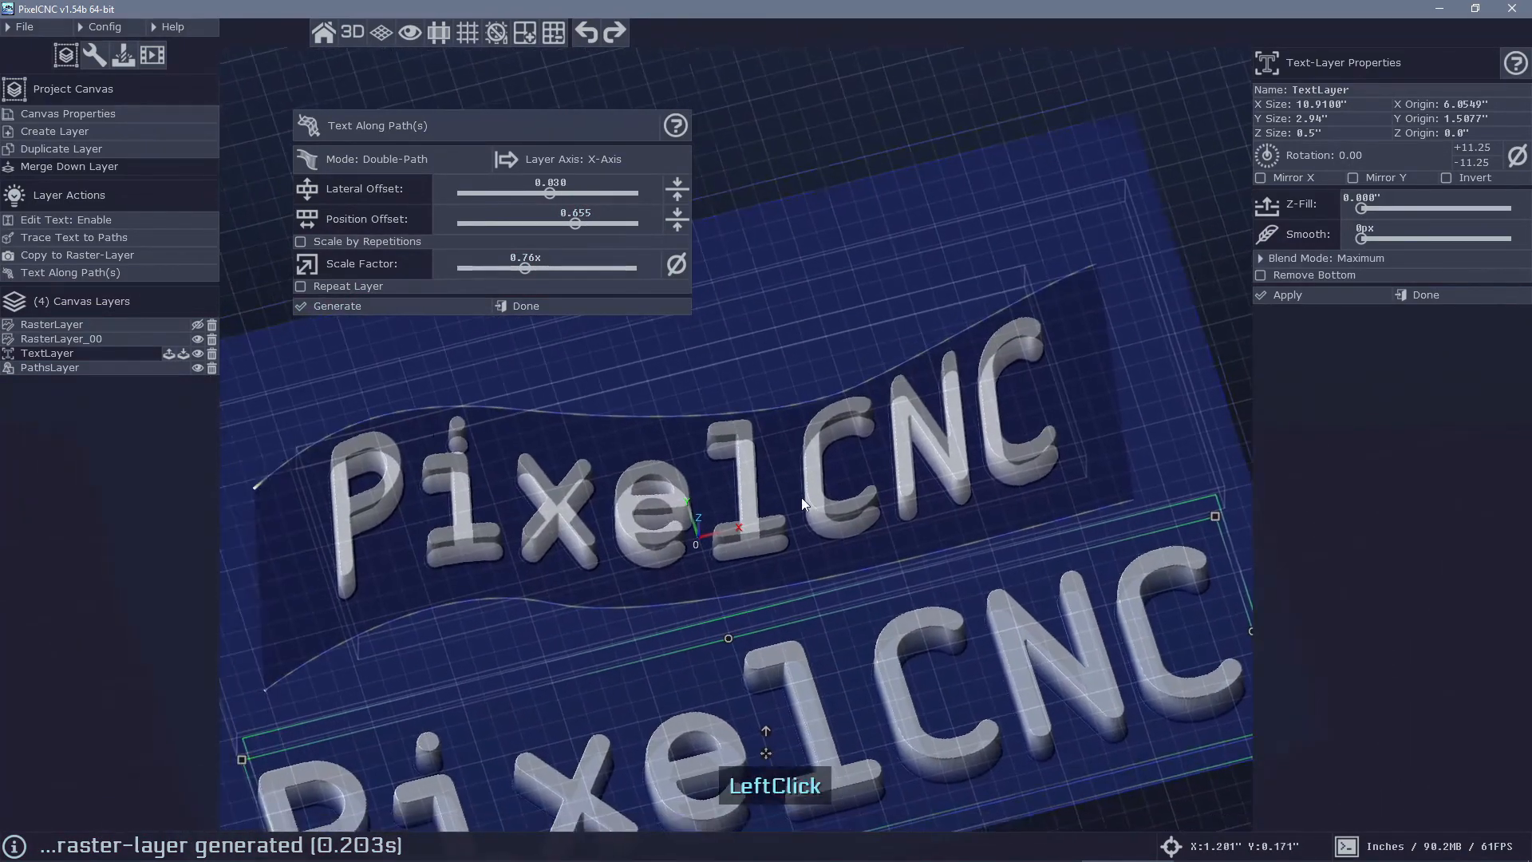
Select RasterLayer_00 and hide TextLayer to examine the double-path text
click(144, 339)
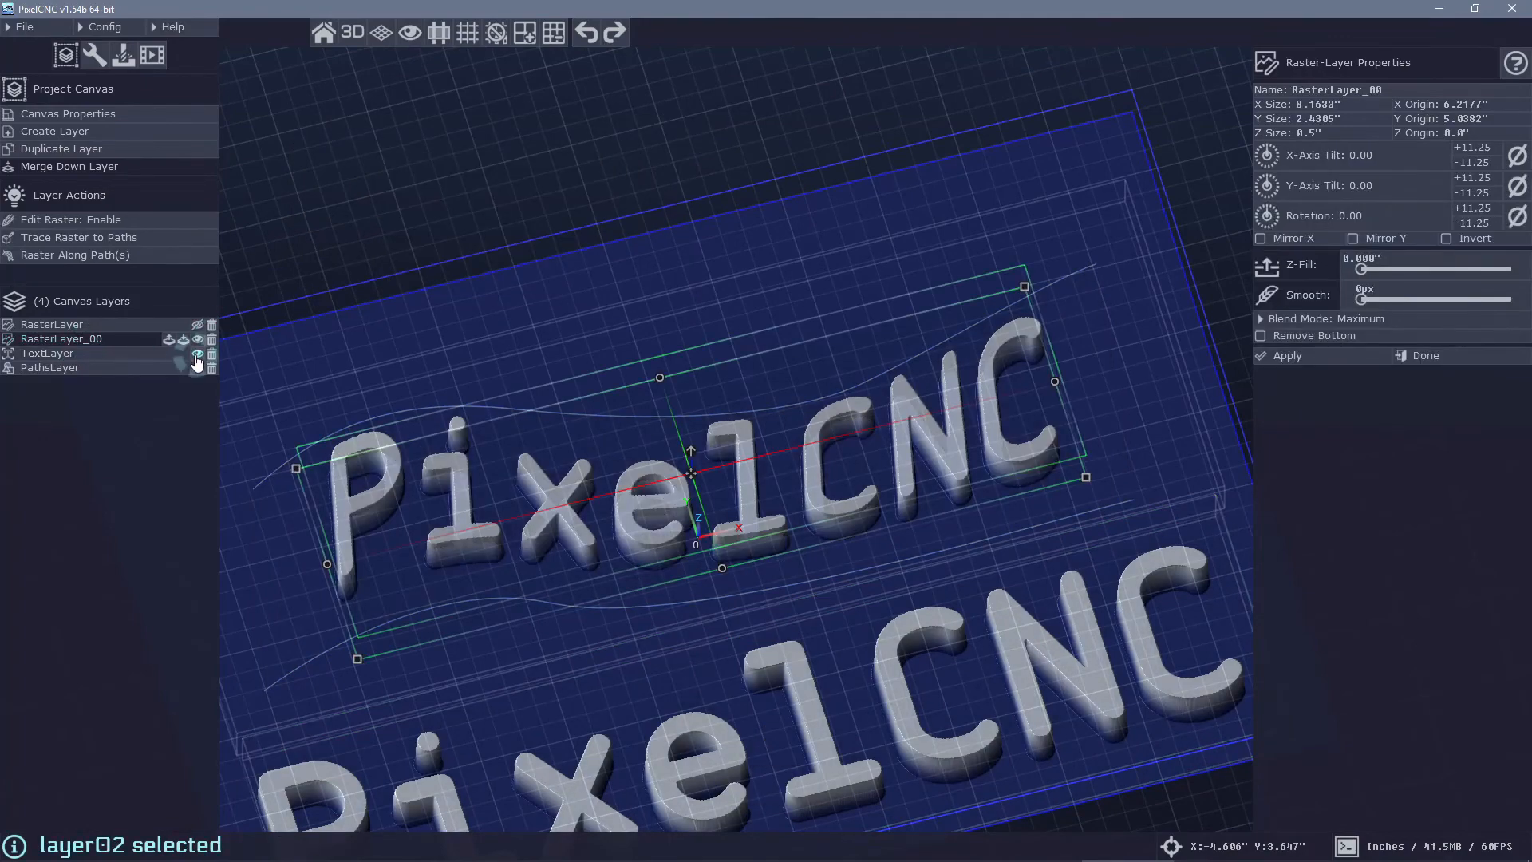
click(196, 357)
right_drag(870, 385, 865, 348)
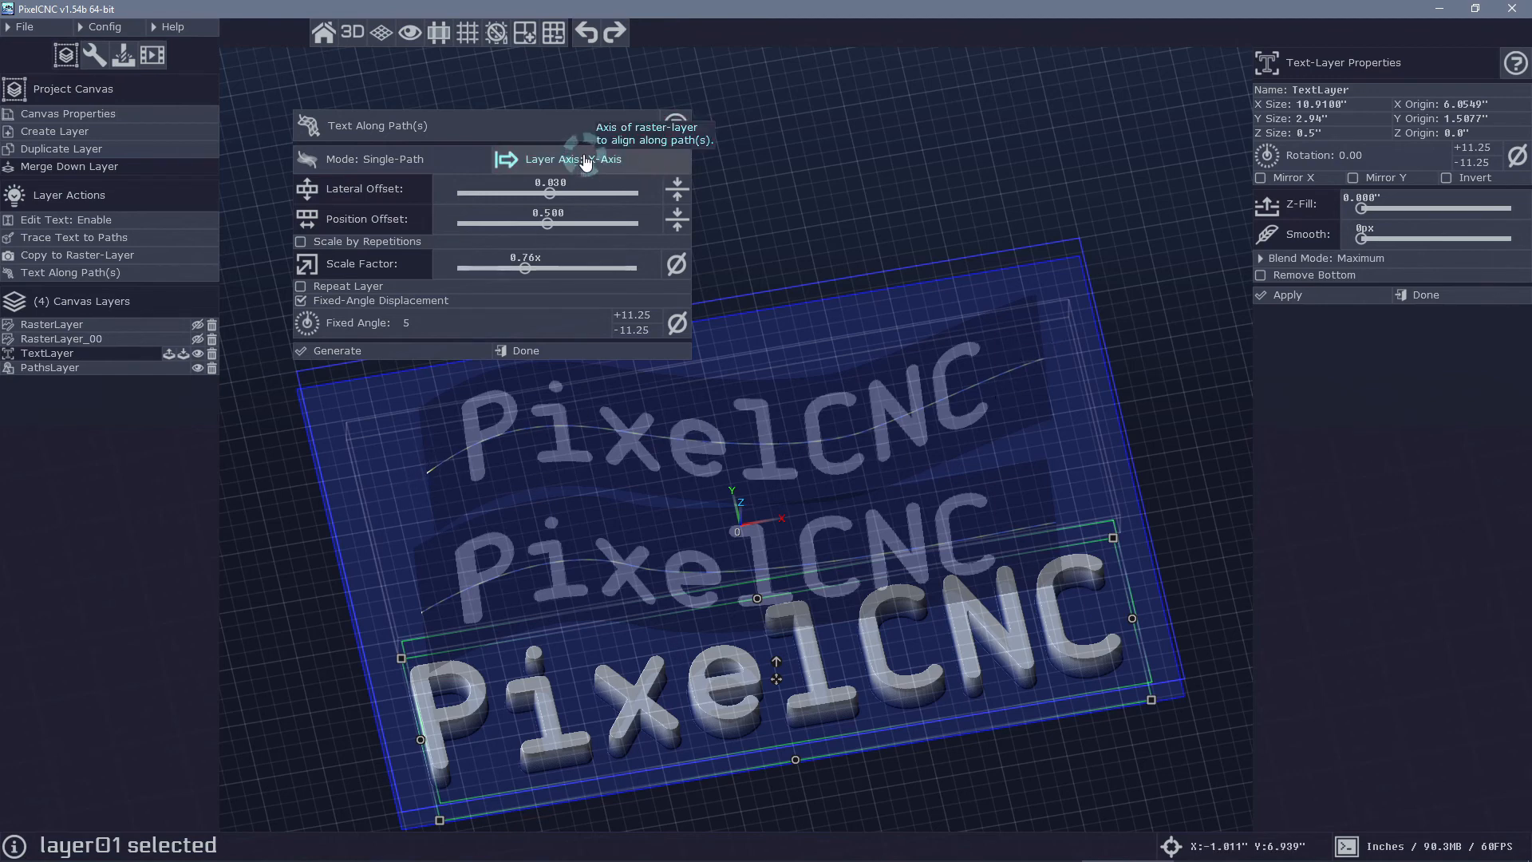
Change the layer axis to Y-Axis and turn on Repeat Layer and Scale by Repetitions with 8 repetitions
click(623, 161)
right_drag(946, 428, 511, 462)
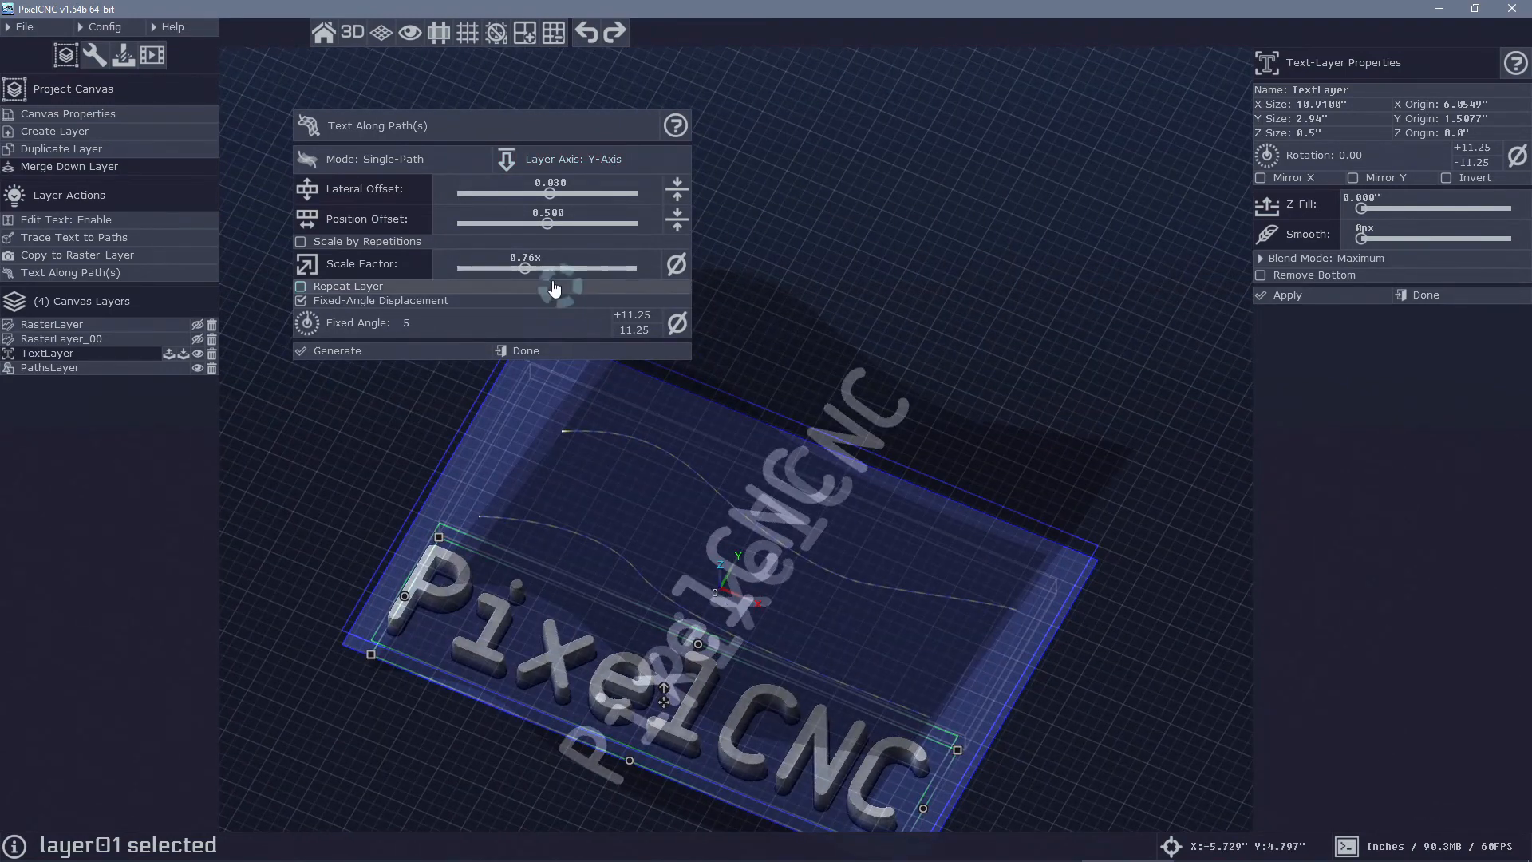
click(358, 247)
click(509, 267)
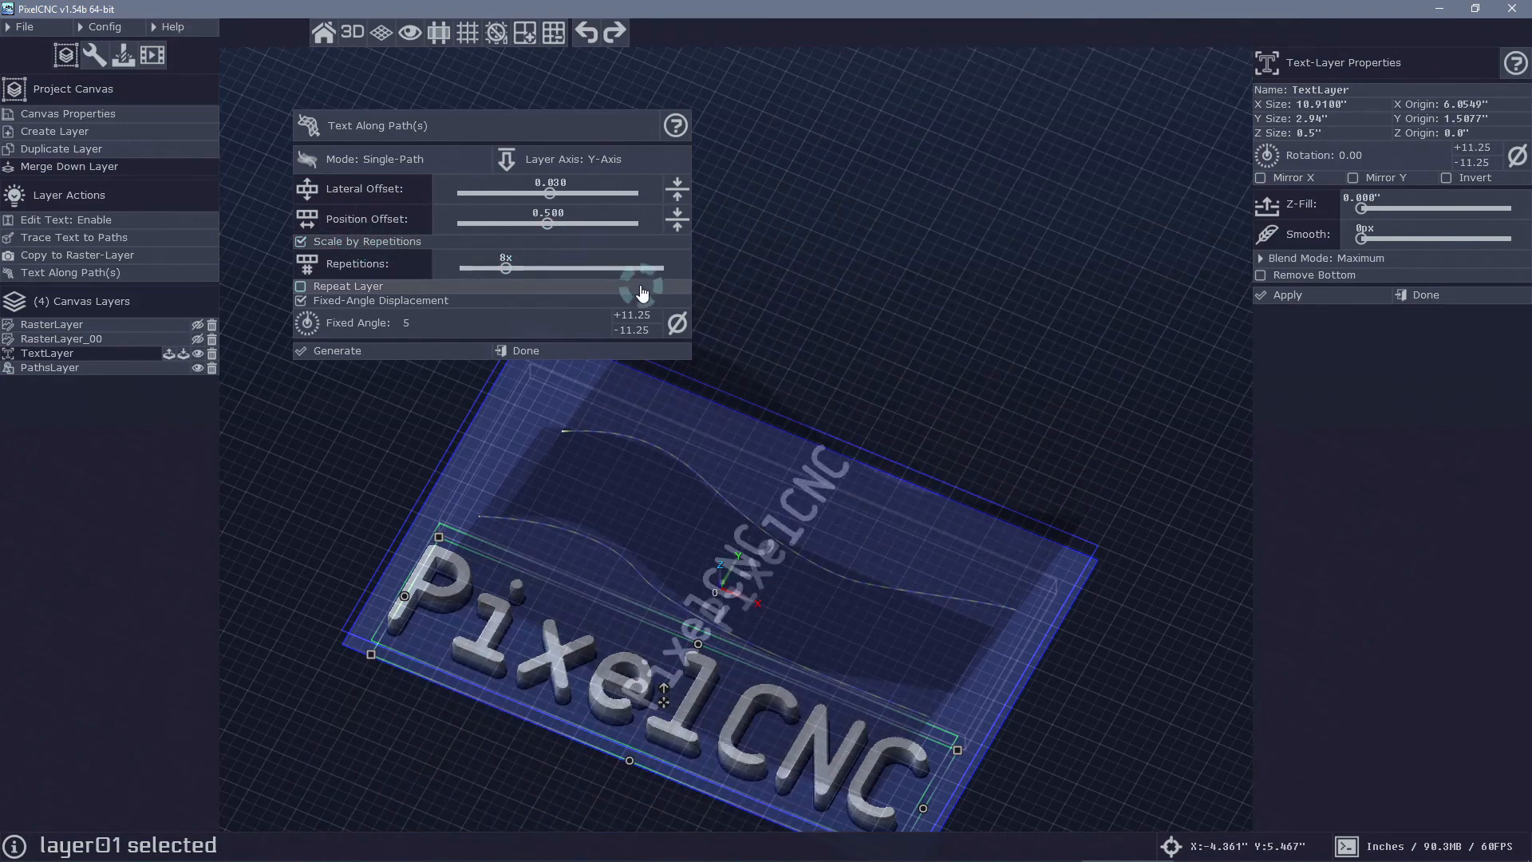
click(375, 286)
right_drag(973, 455, 822, 579)
drag(822, 578, 926, 568)
right_drag(926, 568, 970, 495)
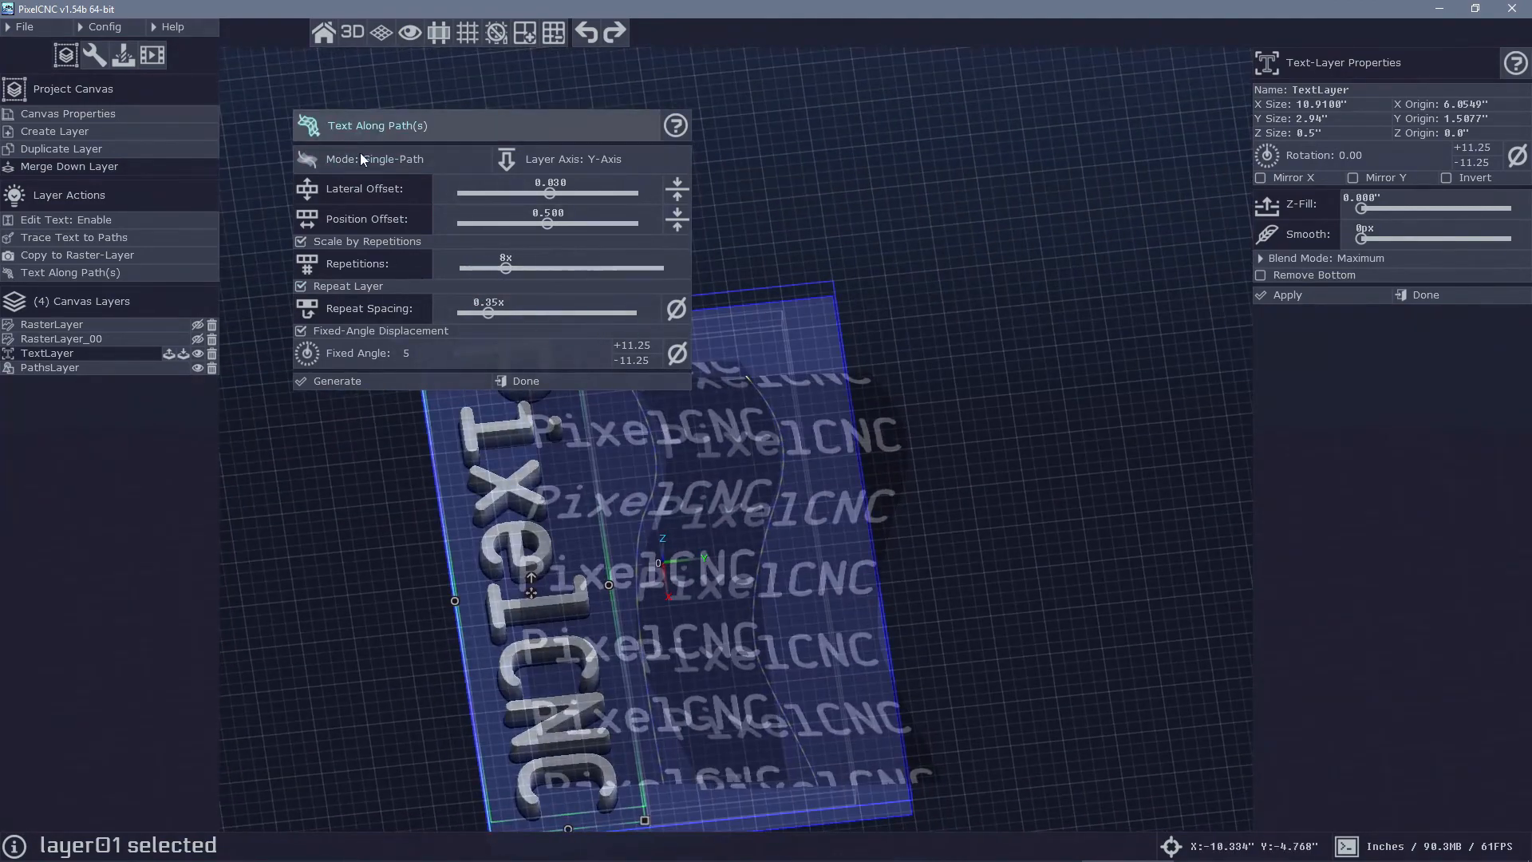
Switch the Y-Axis text repetitions to Double-Path mode
click(391, 159)
right_drag(954, 389, 967, 419)
drag(942, 576, 916, 552)
right_drag(916, 530, 879, 524)
drag(858, 499, 842, 531)
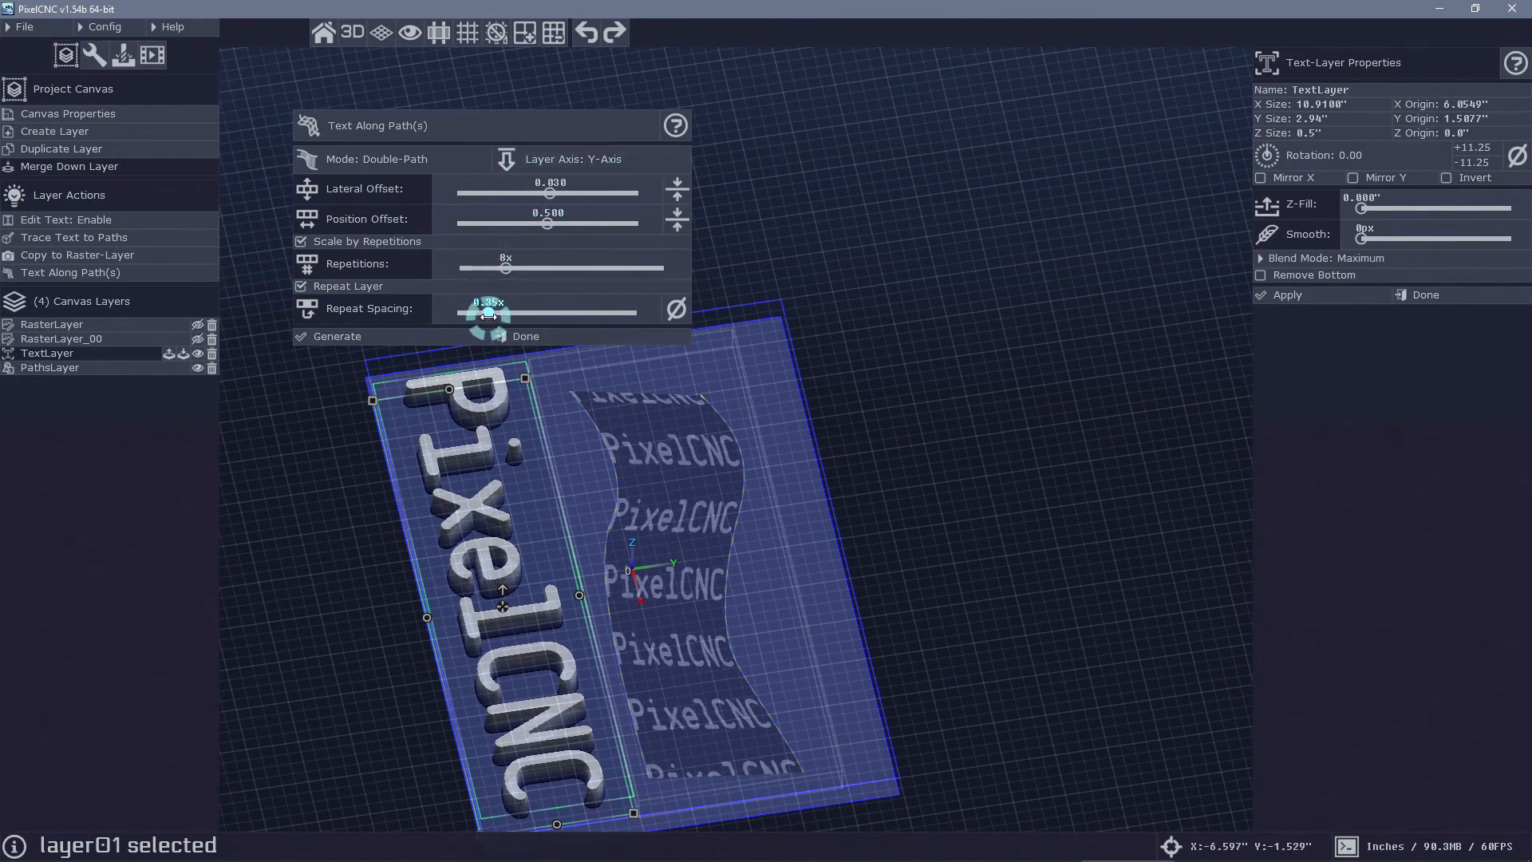
Set the position offset to 0.000, the repeat spacing to 2.00x and the scale factor to 0.45x with Scale by Repetitions off
mouse_move(487, 312)
mouse_down()
mouse_move(550, 311)
mouse_move(516, 312)
mouse_up()
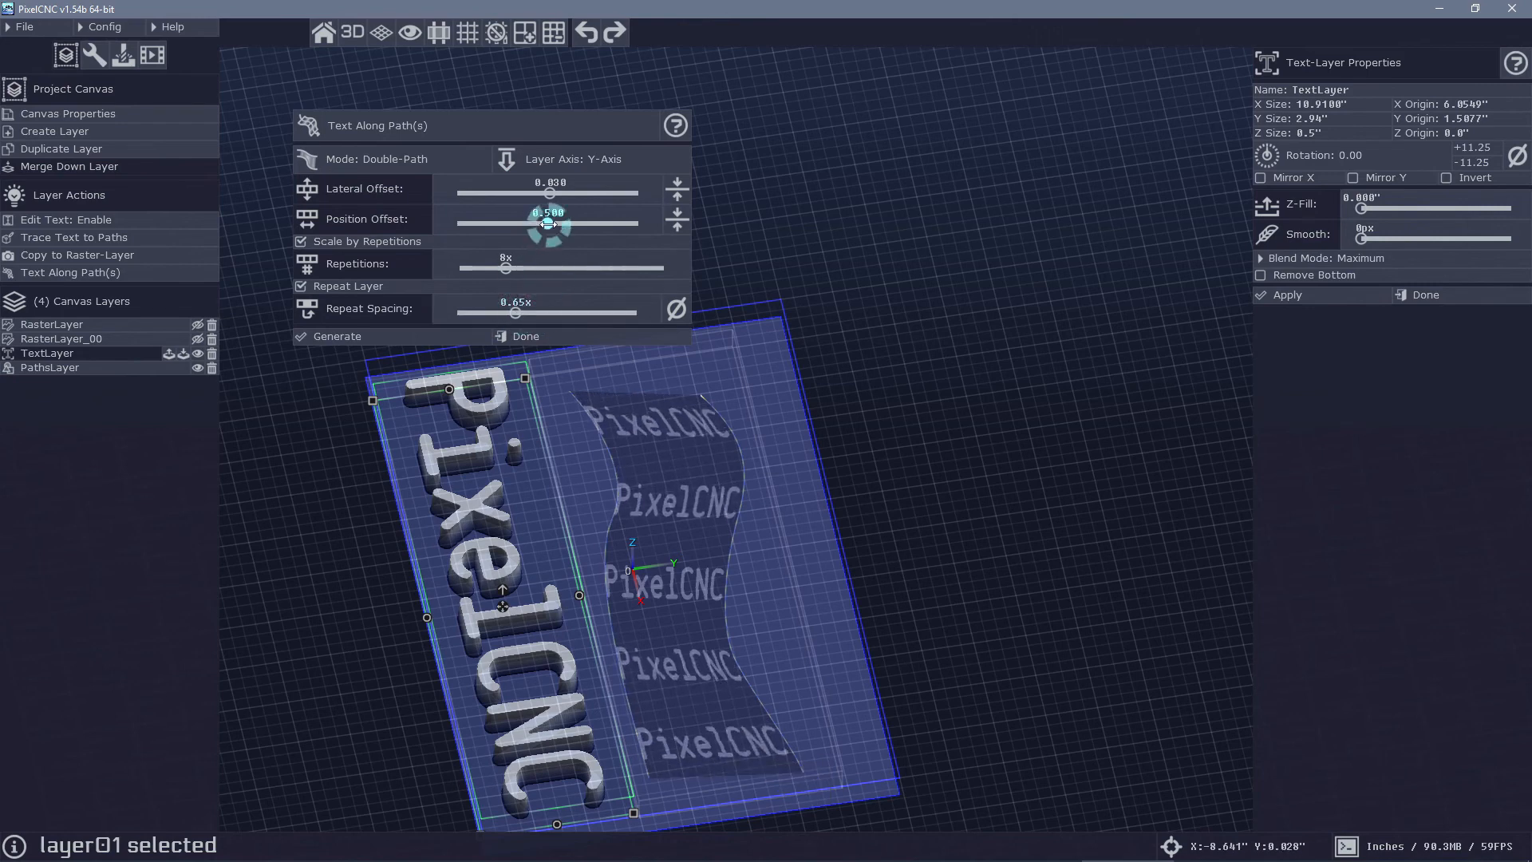
drag(547, 222, 456, 223)
drag(519, 312, 636, 313)
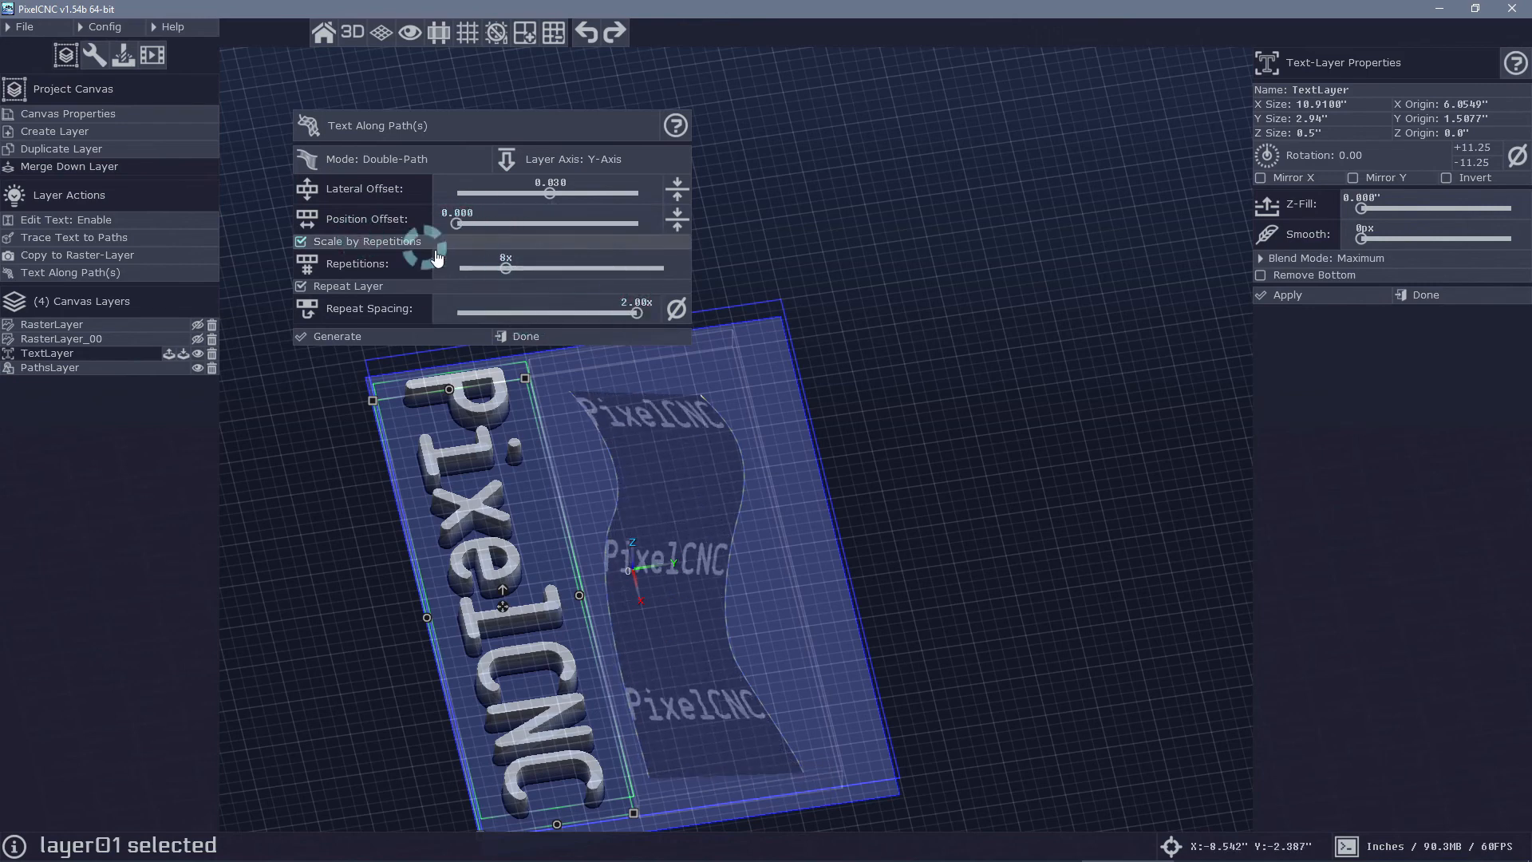
mouse_move(506, 268)
mouse_down()
mouse_move(482, 266)
mouse_move(496, 268)
mouse_up()
click(489, 242)
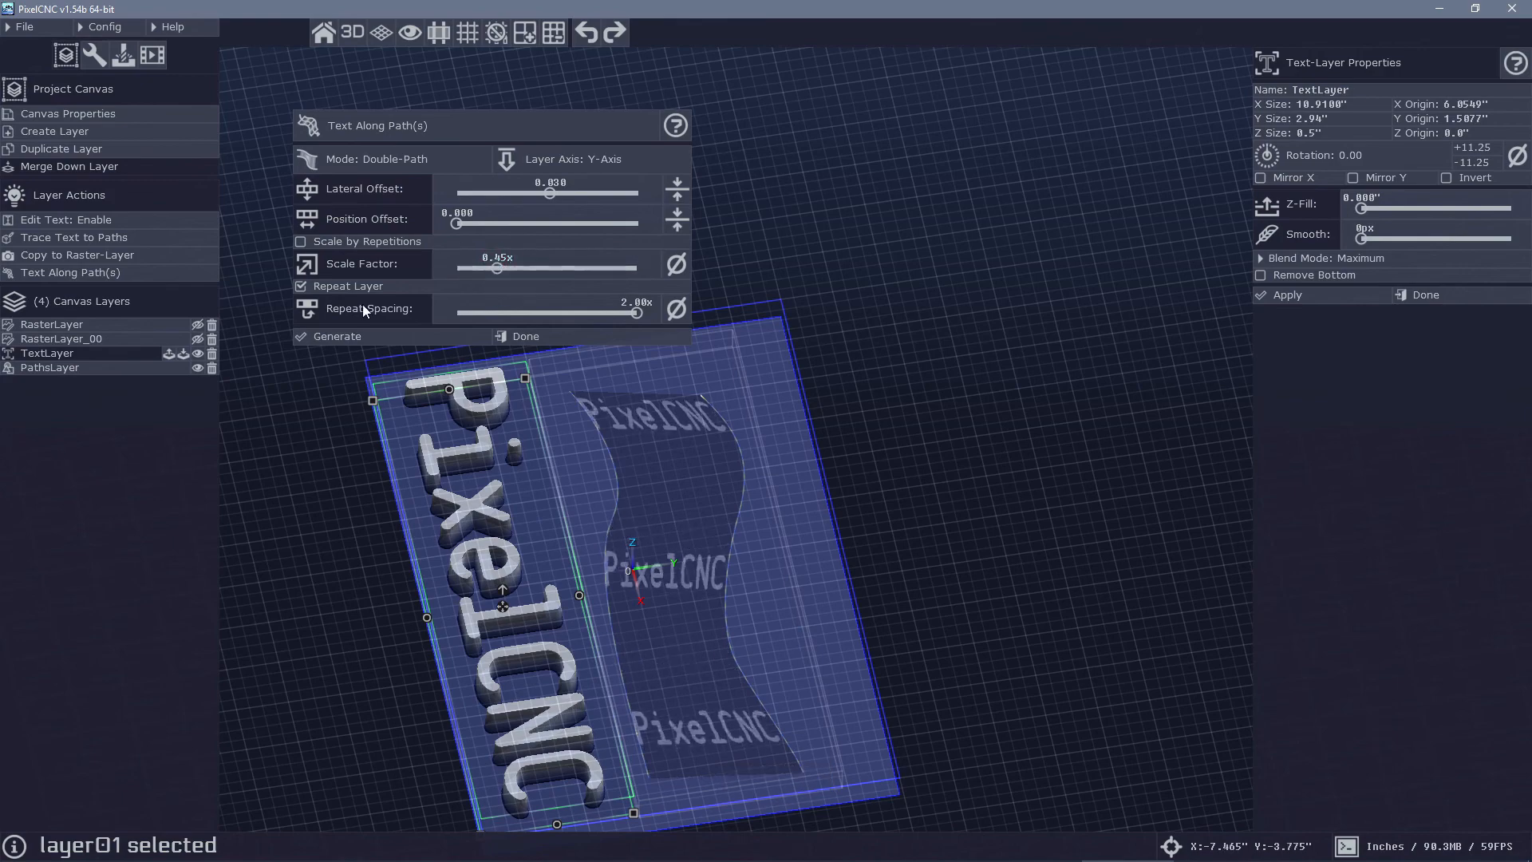
Generate the raster layer of the repeated double-path text, close Text Along Path(s) and examine the result in 3D
click(366, 337)
click(522, 337)
right_drag(901, 486, 1012, 433)
drag(972, 466, 936, 439)
right_drag(936, 439, 703, 625)
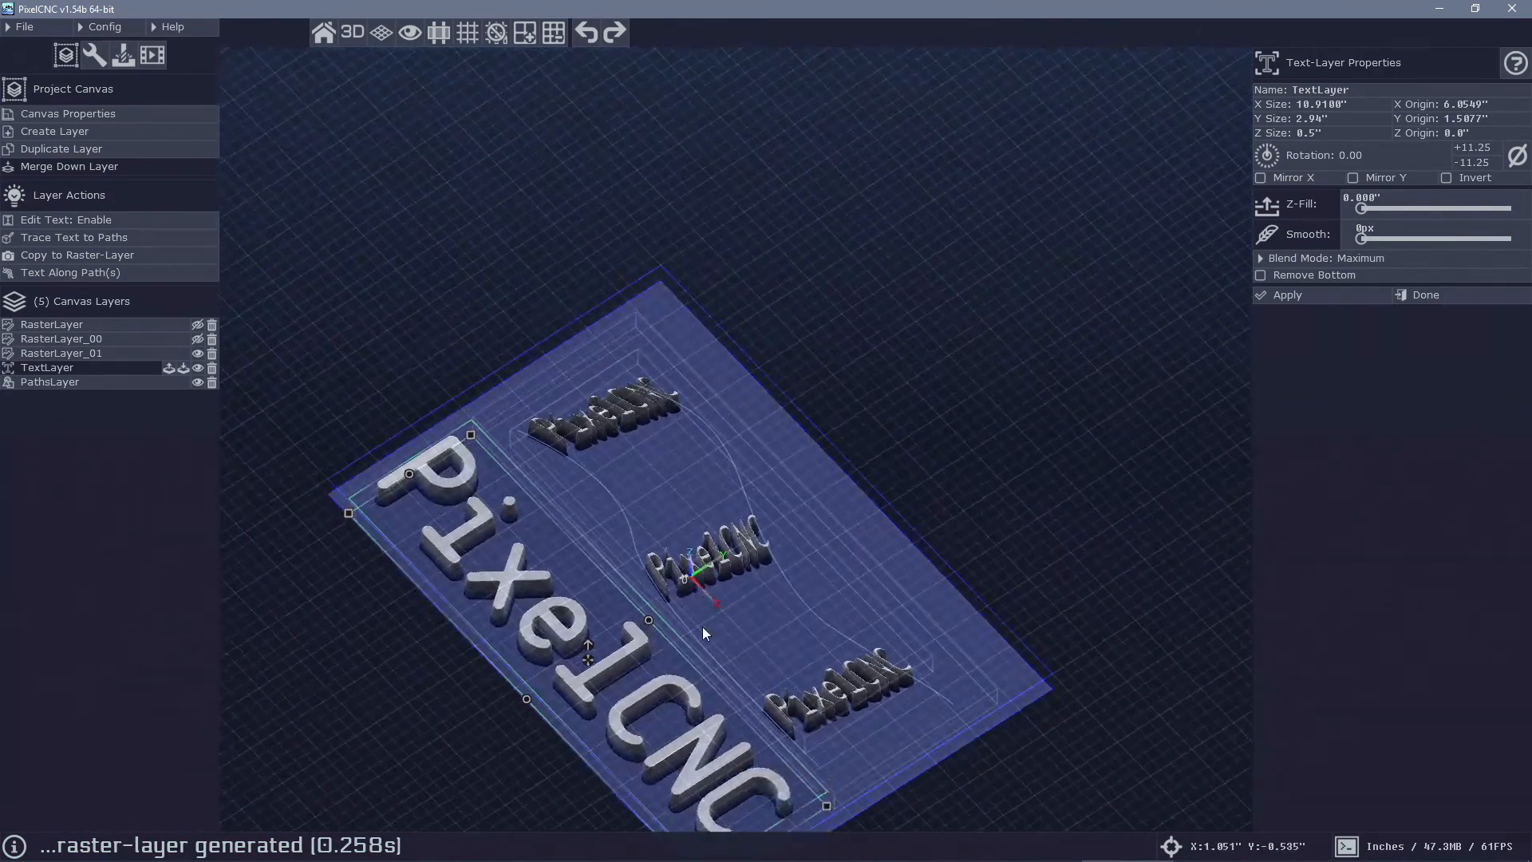
scroll(702, 626, up, 4)
right_drag(714, 517, 831, 549)
drag(565, 412, 533, 380)
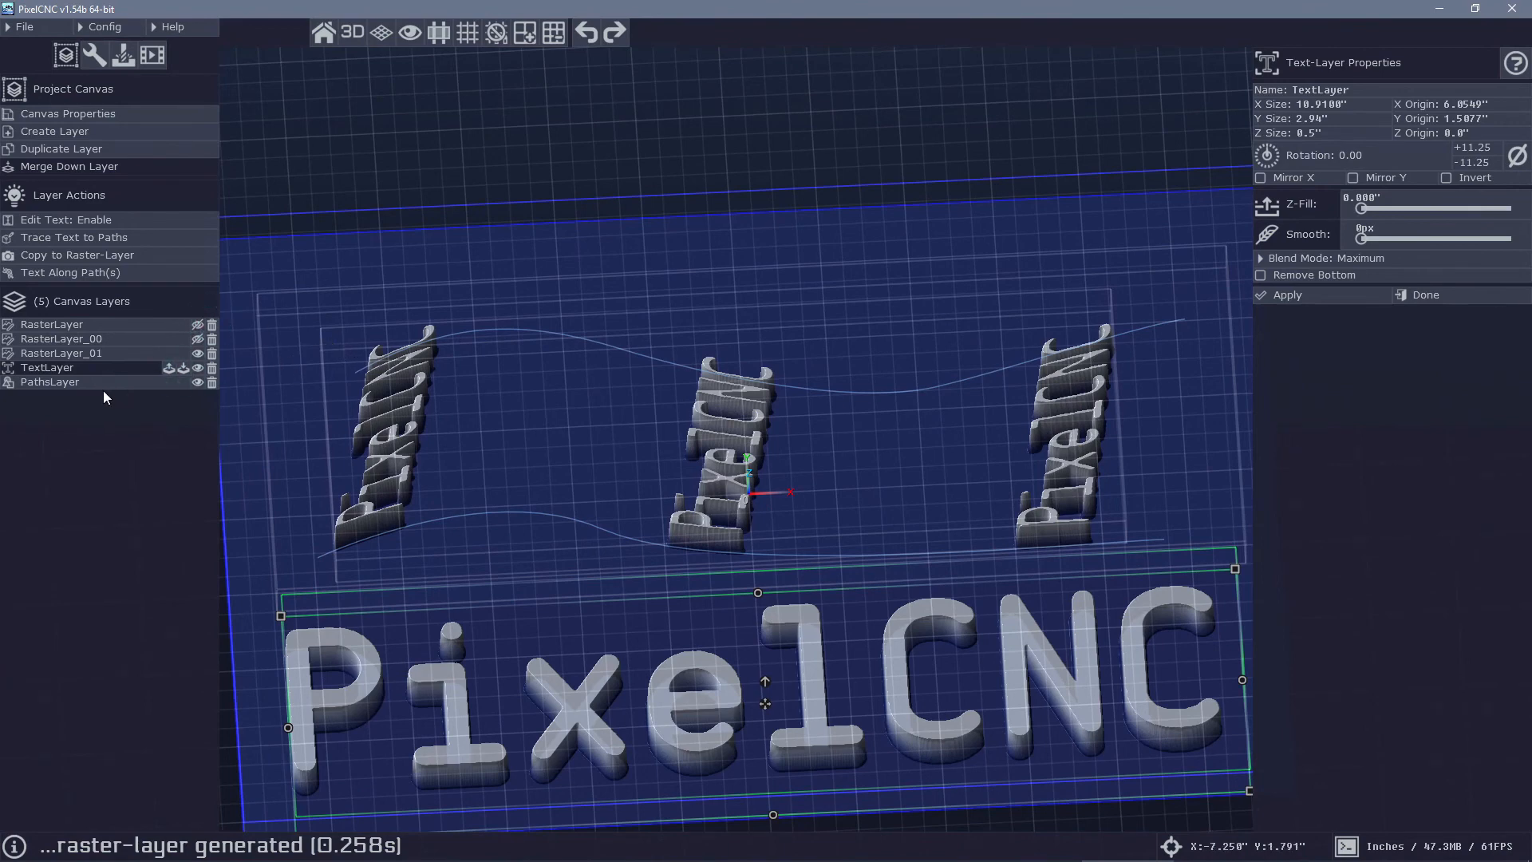
Move PathsLayer up the layer list to directly beneath RasterLayer, and hide RasterLayer_01
click(169, 381)
click(168, 382)
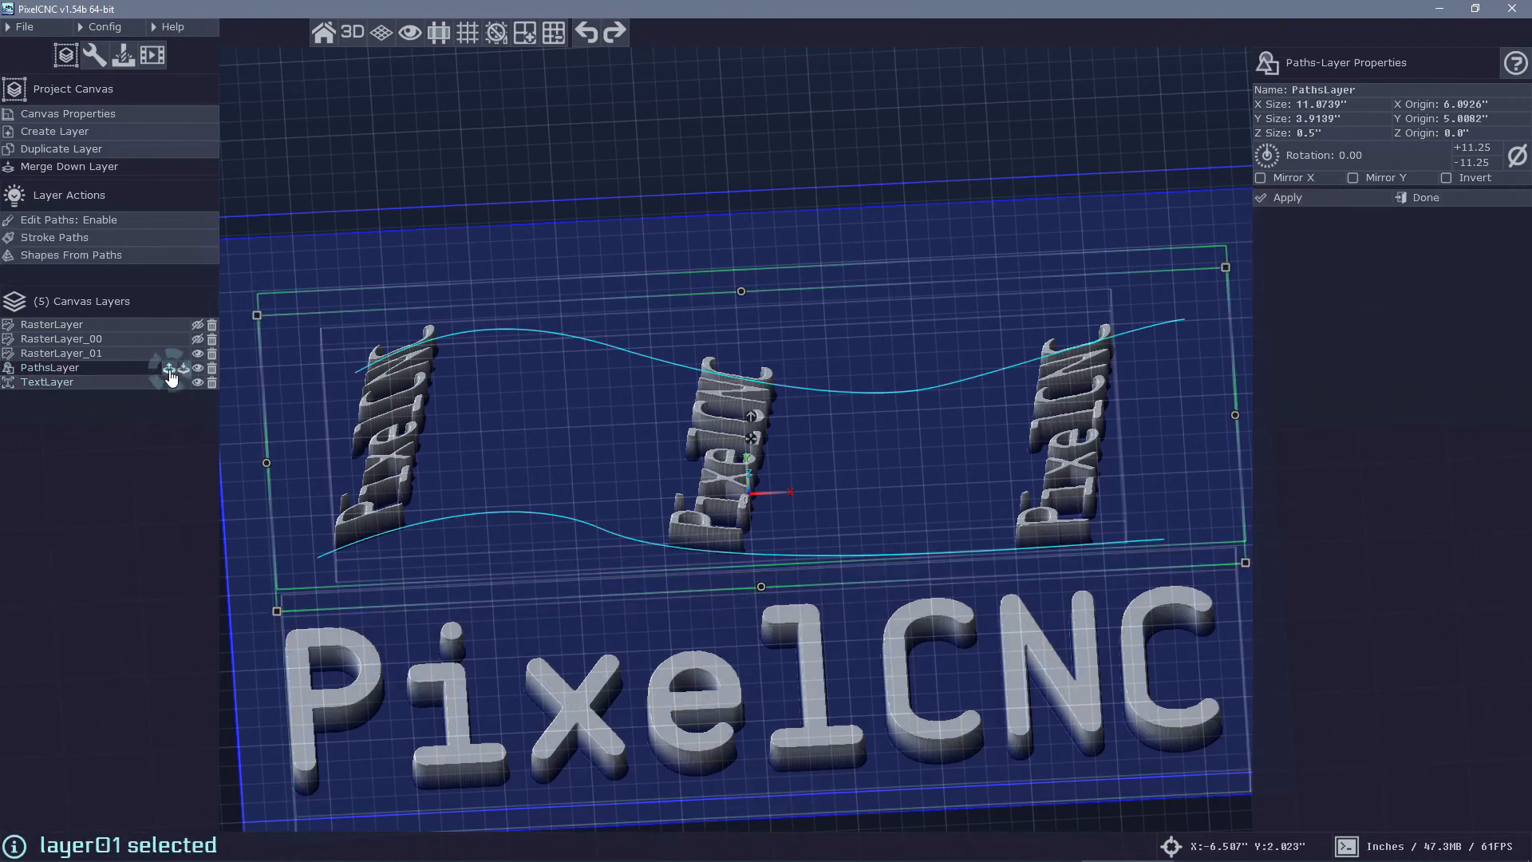
click(168, 369)
click(168, 354)
click(140, 365)
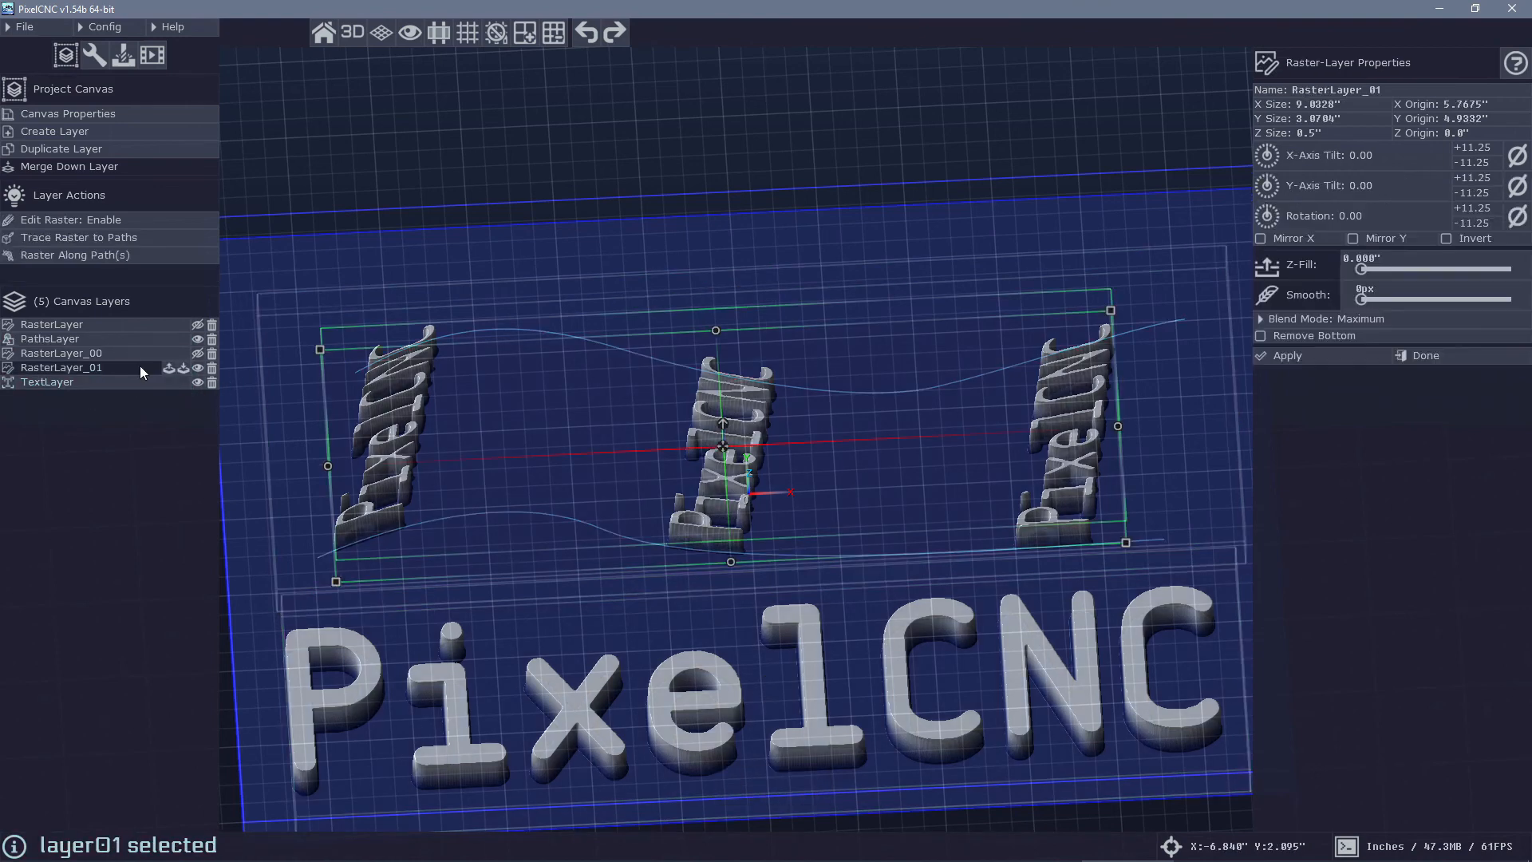
click(204, 372)
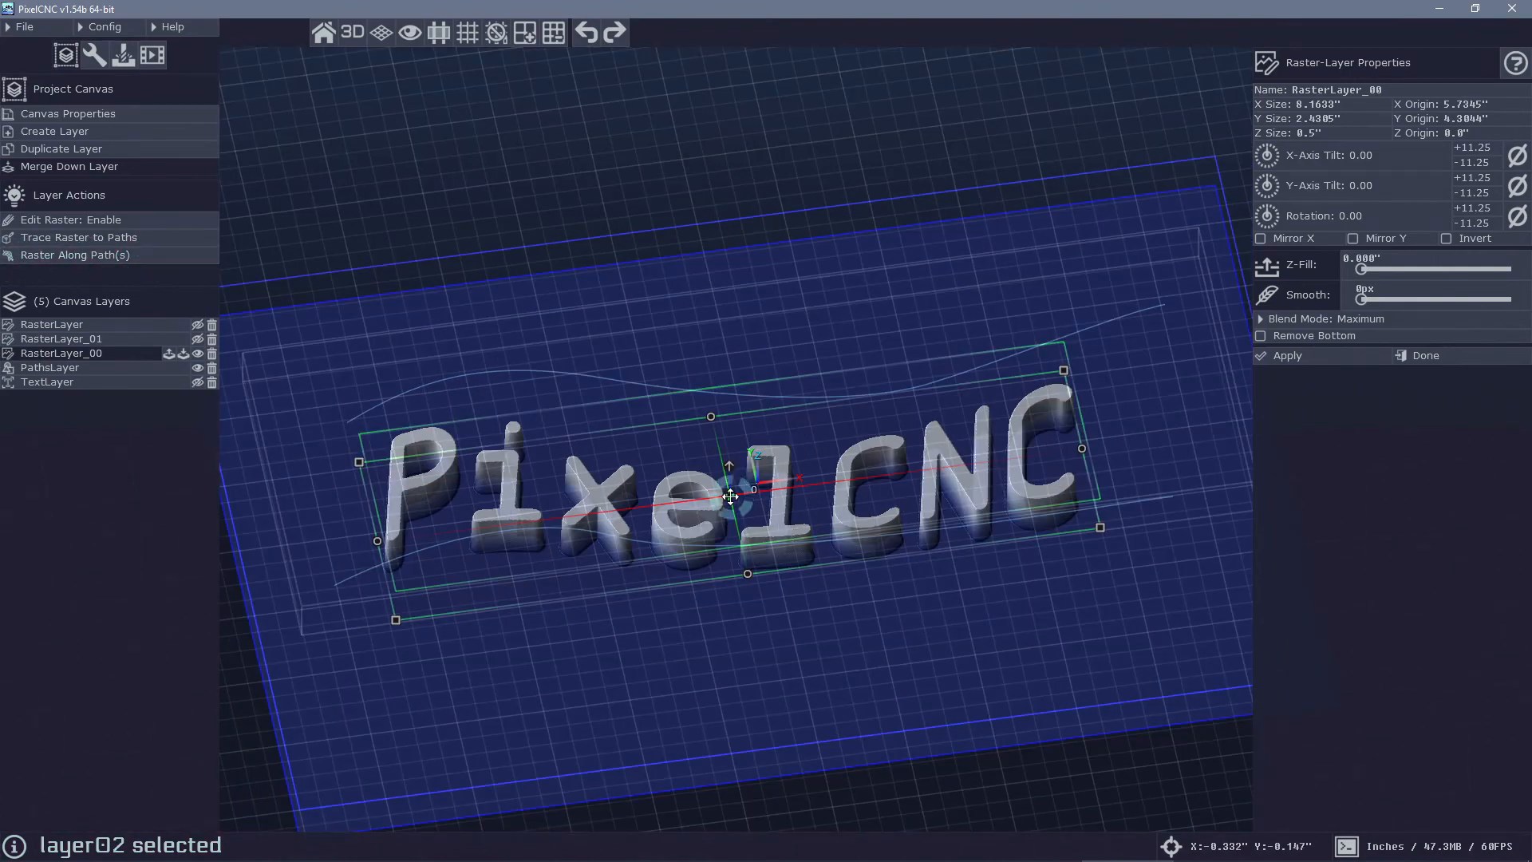
Move the RasterLayer_00 text on the canvas down to below the two curved paths
drag(730, 496, 777, 652)
right_drag(862, 344, 913, 436)
middle_drag(865, 551, 830, 435)
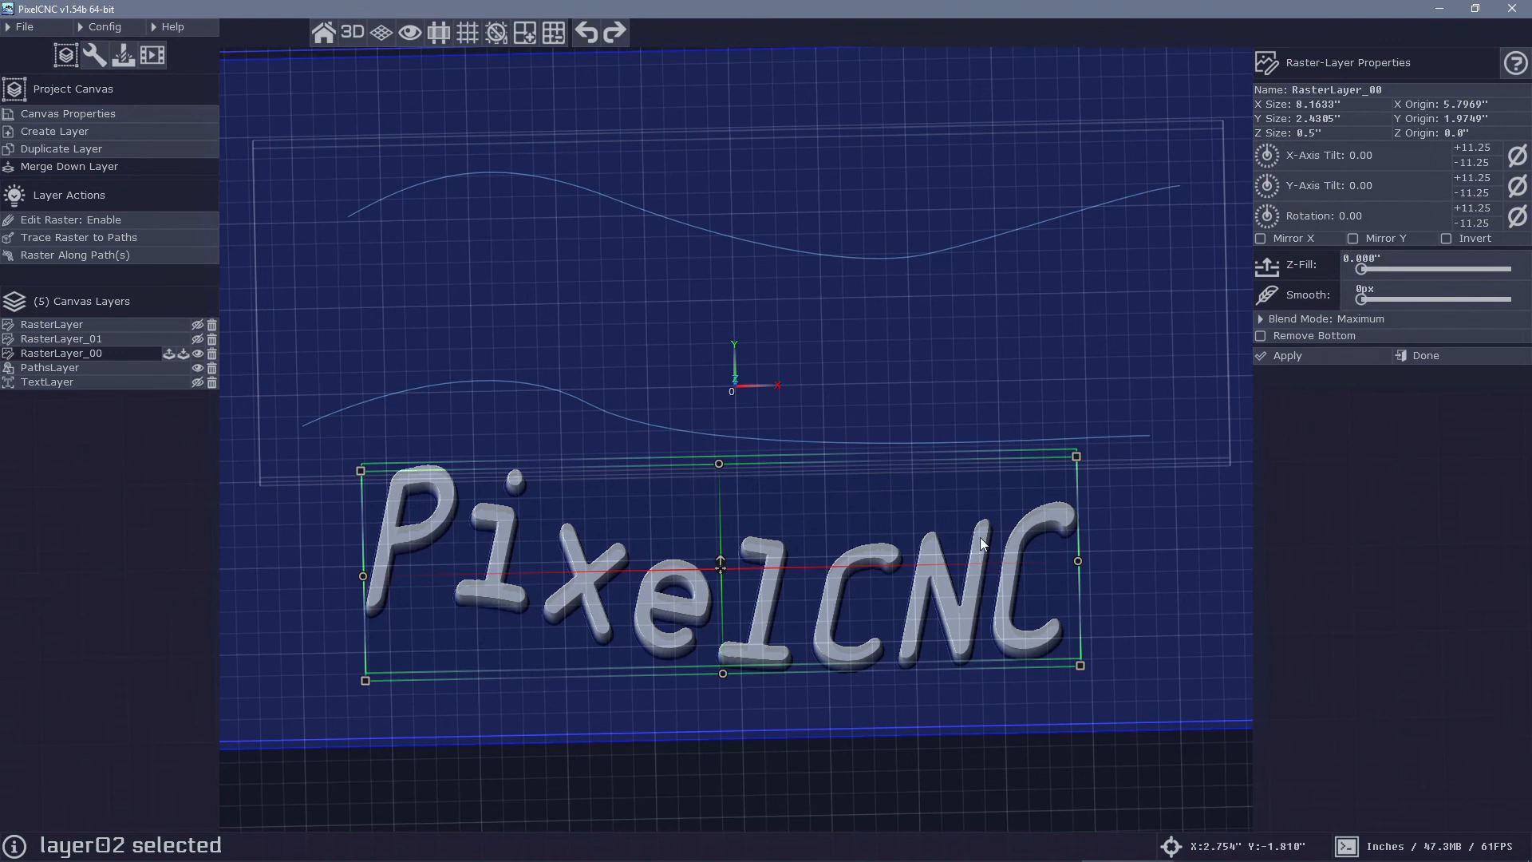
Start Raster Along Path(s) on RasterLayer_00 with the layer axis on X-Axis, Double-Path mode and a scale factor of 1.00x
click(79, 257)
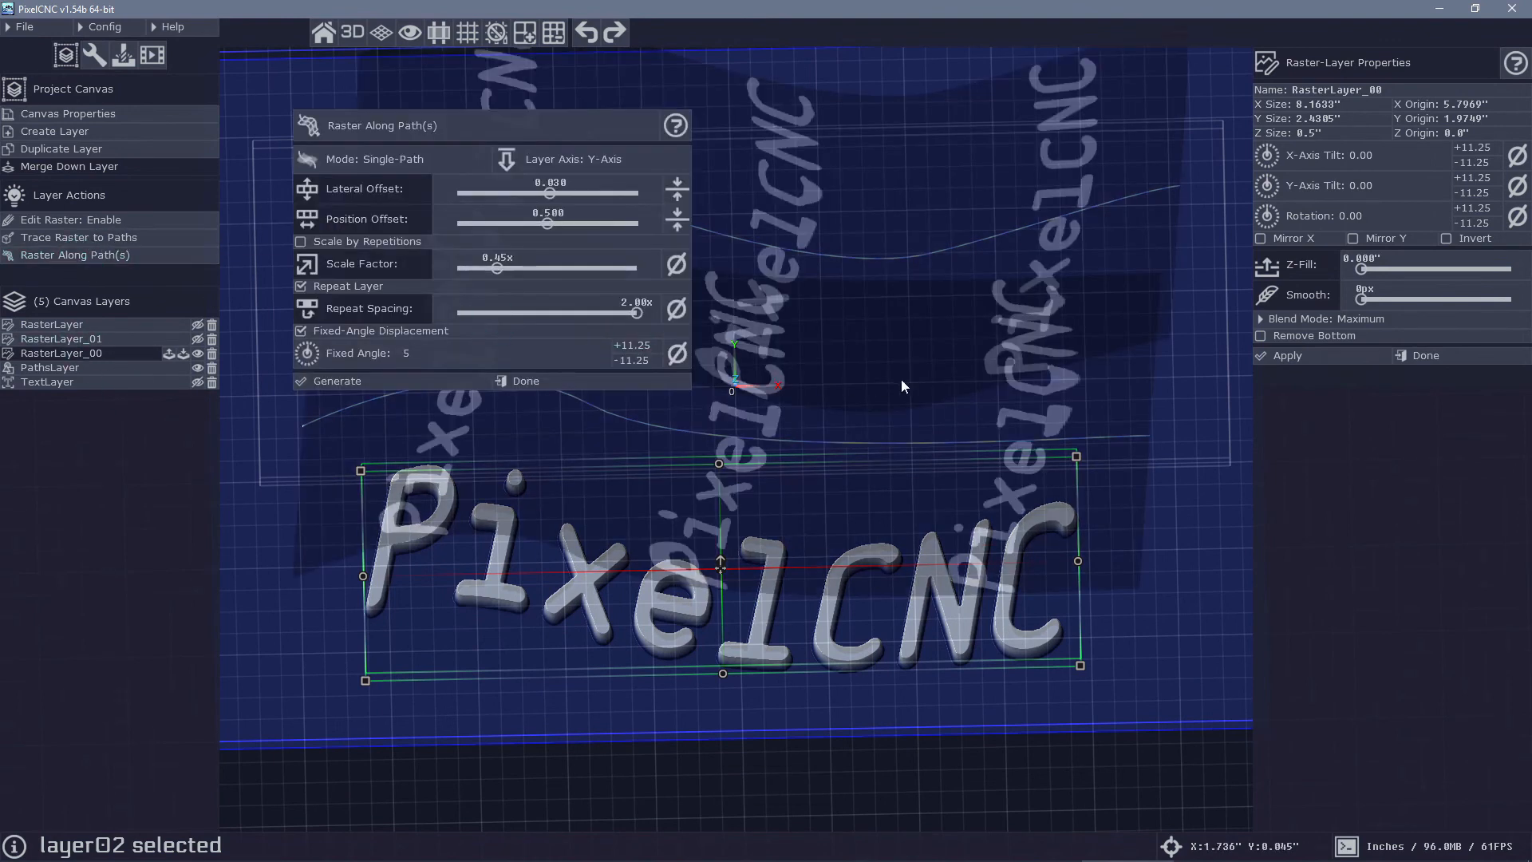
click(587, 159)
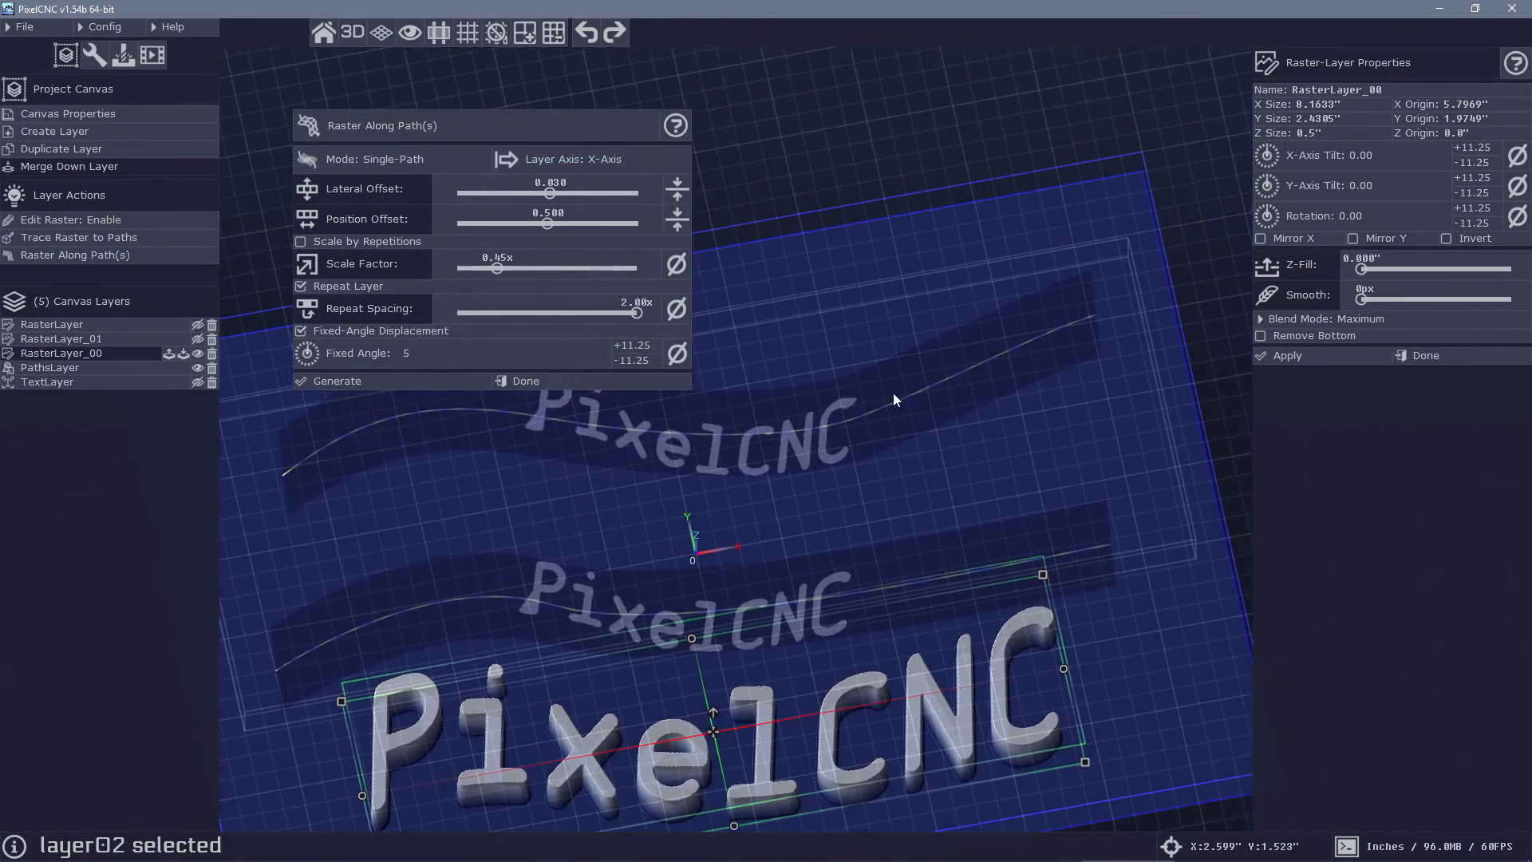
right_drag(893, 393, 860, 467)
click(375, 159)
drag(860, 467, 873, 439)
drag(494, 277, 555, 269)
Generate the raster layer warped between the two paths and close Raster Along Path(s)
click(375, 336)
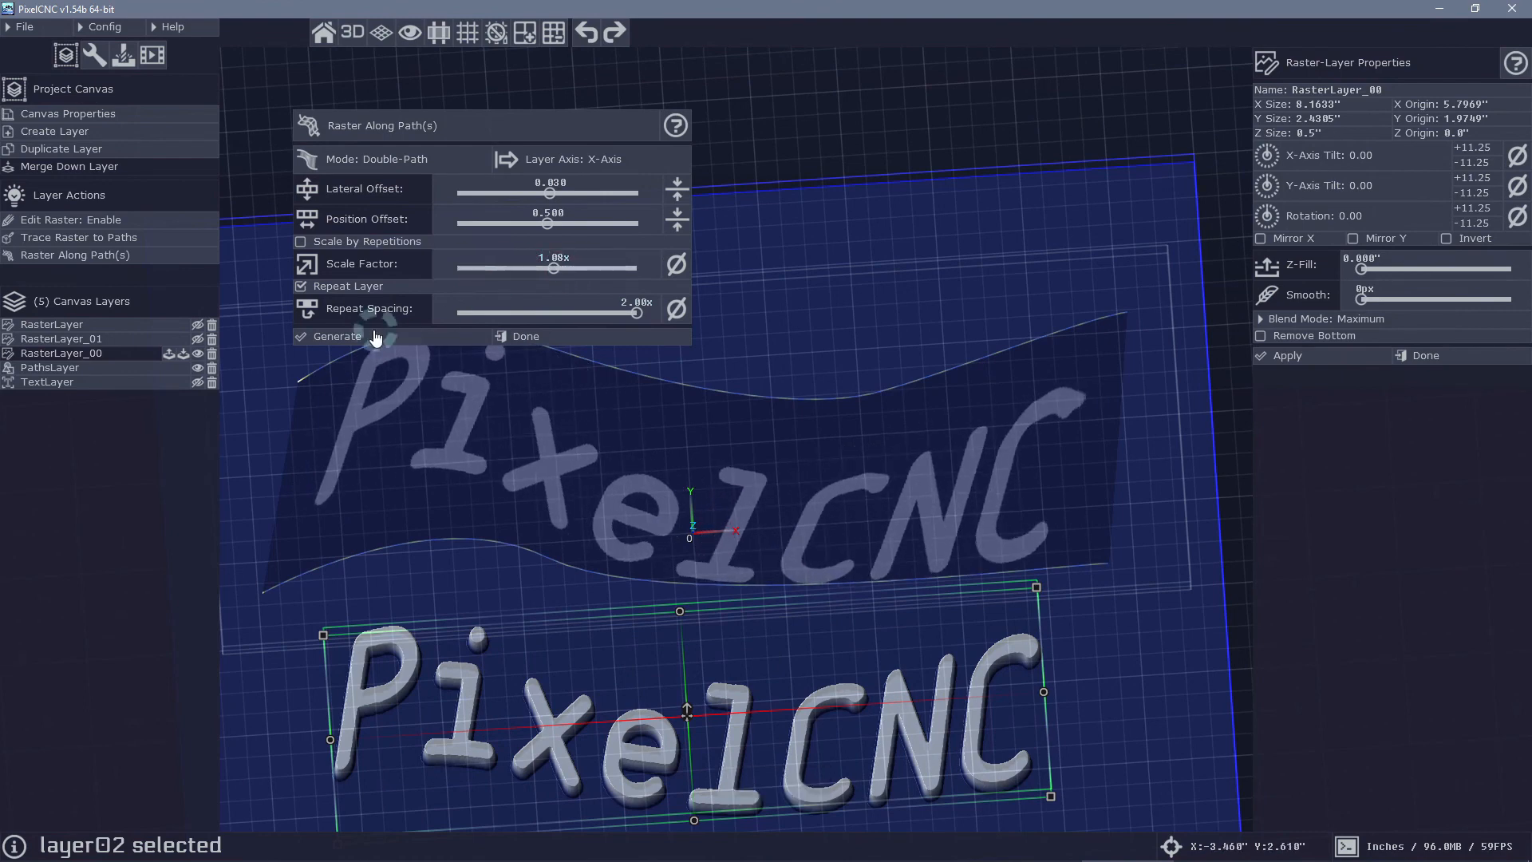
click(519, 336)
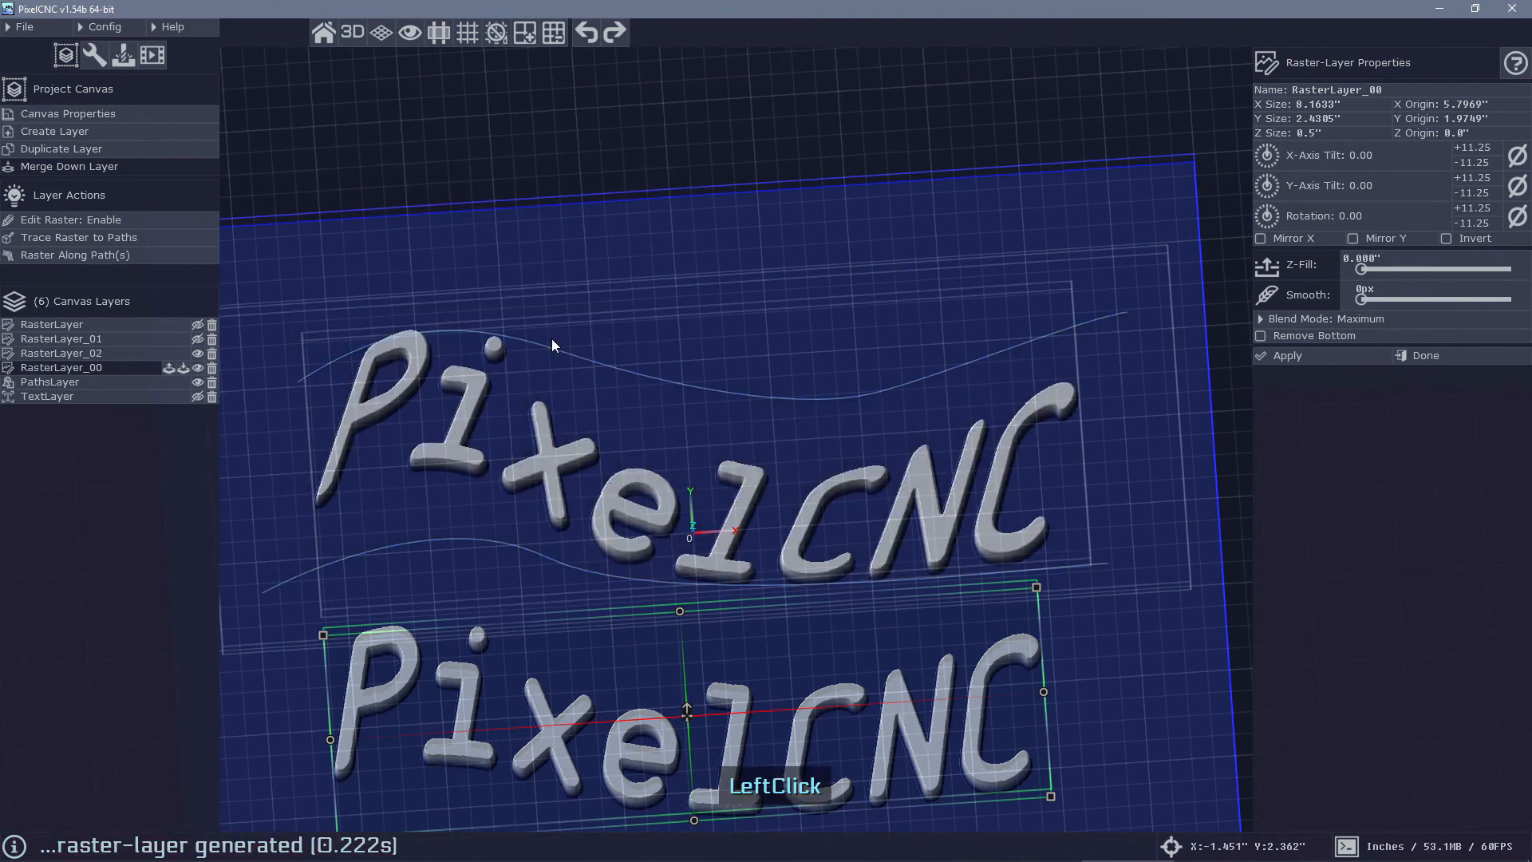
Hide RasterLayer_00, and select RasterLayer_02 to examine its warped PixelCNC text in 3D
click(199, 369)
click(109, 356)
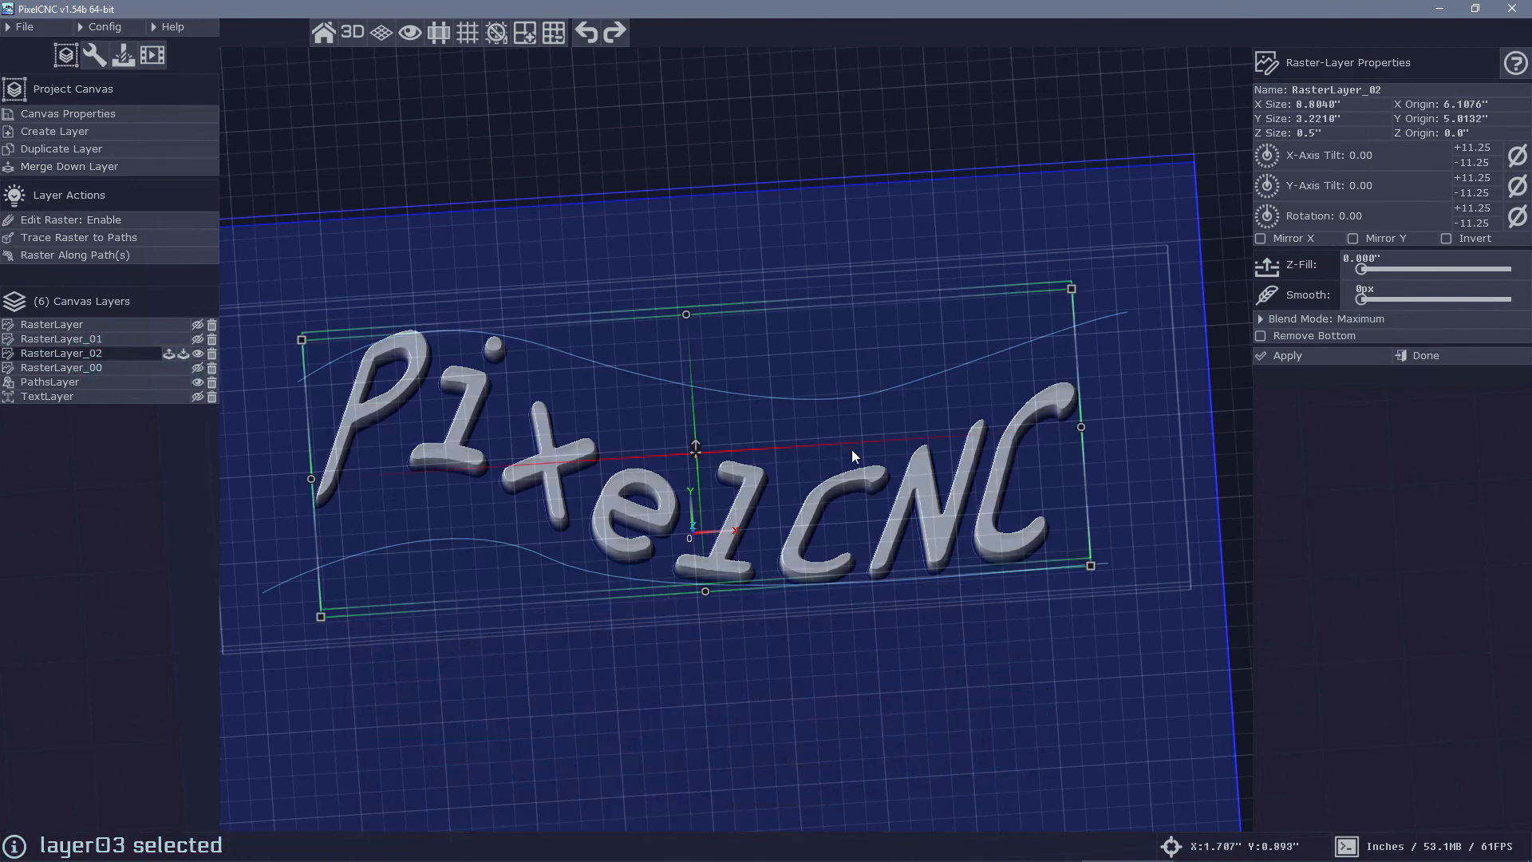
right_drag(852, 457, 839, 369)
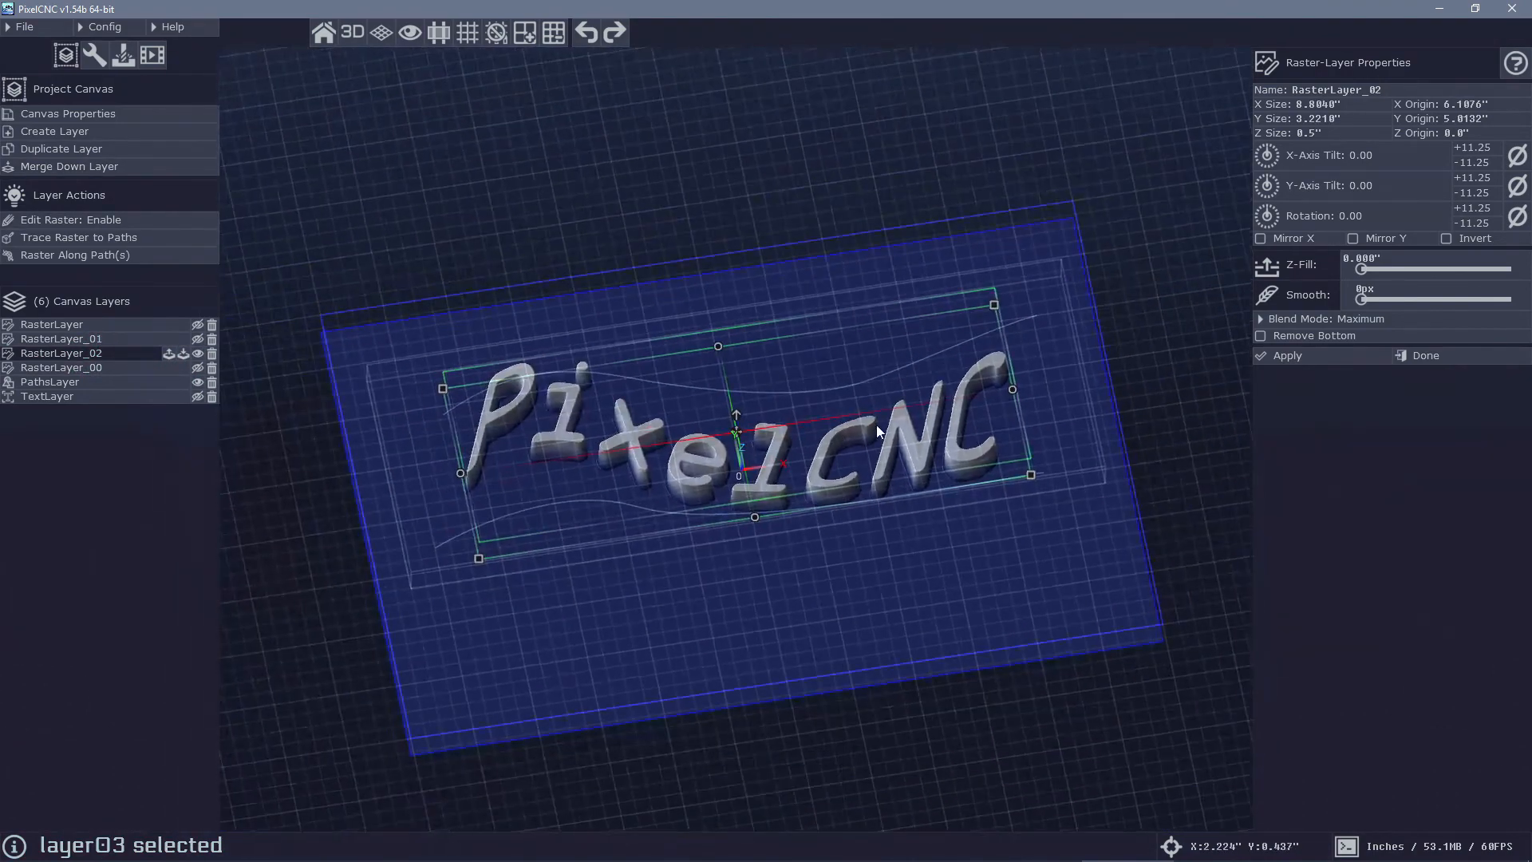
middle_drag(877, 425, 830, 483)
scroll(830, 478, up, 3)
middle_drag(826, 422, 892, 462)
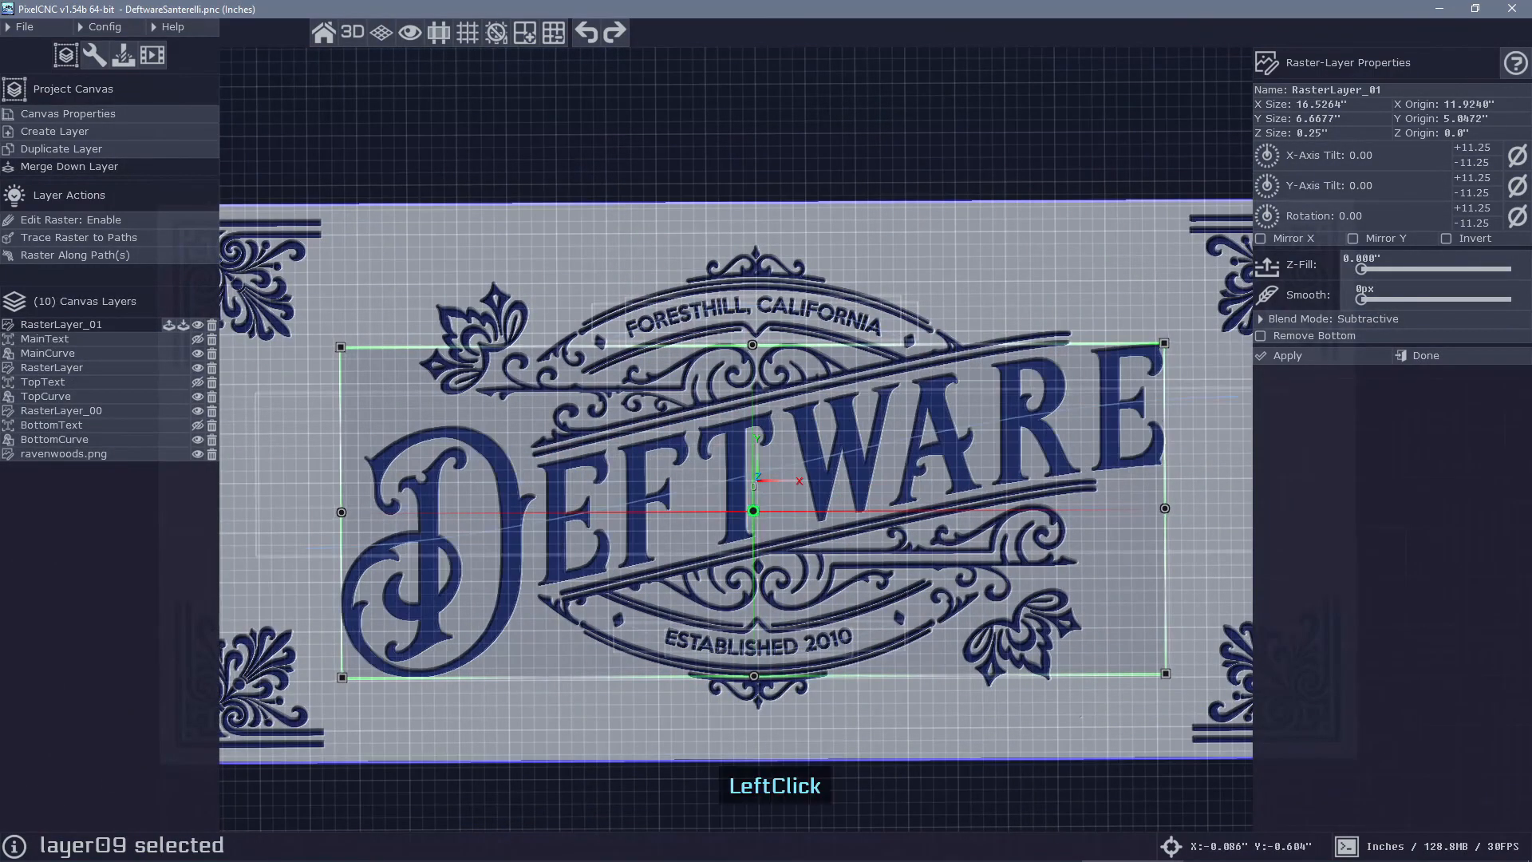
Set the type of operation01 in the DeftwareSanterelli project to Medial-Axis Carving
right_drag(894, 471, 972, 442)
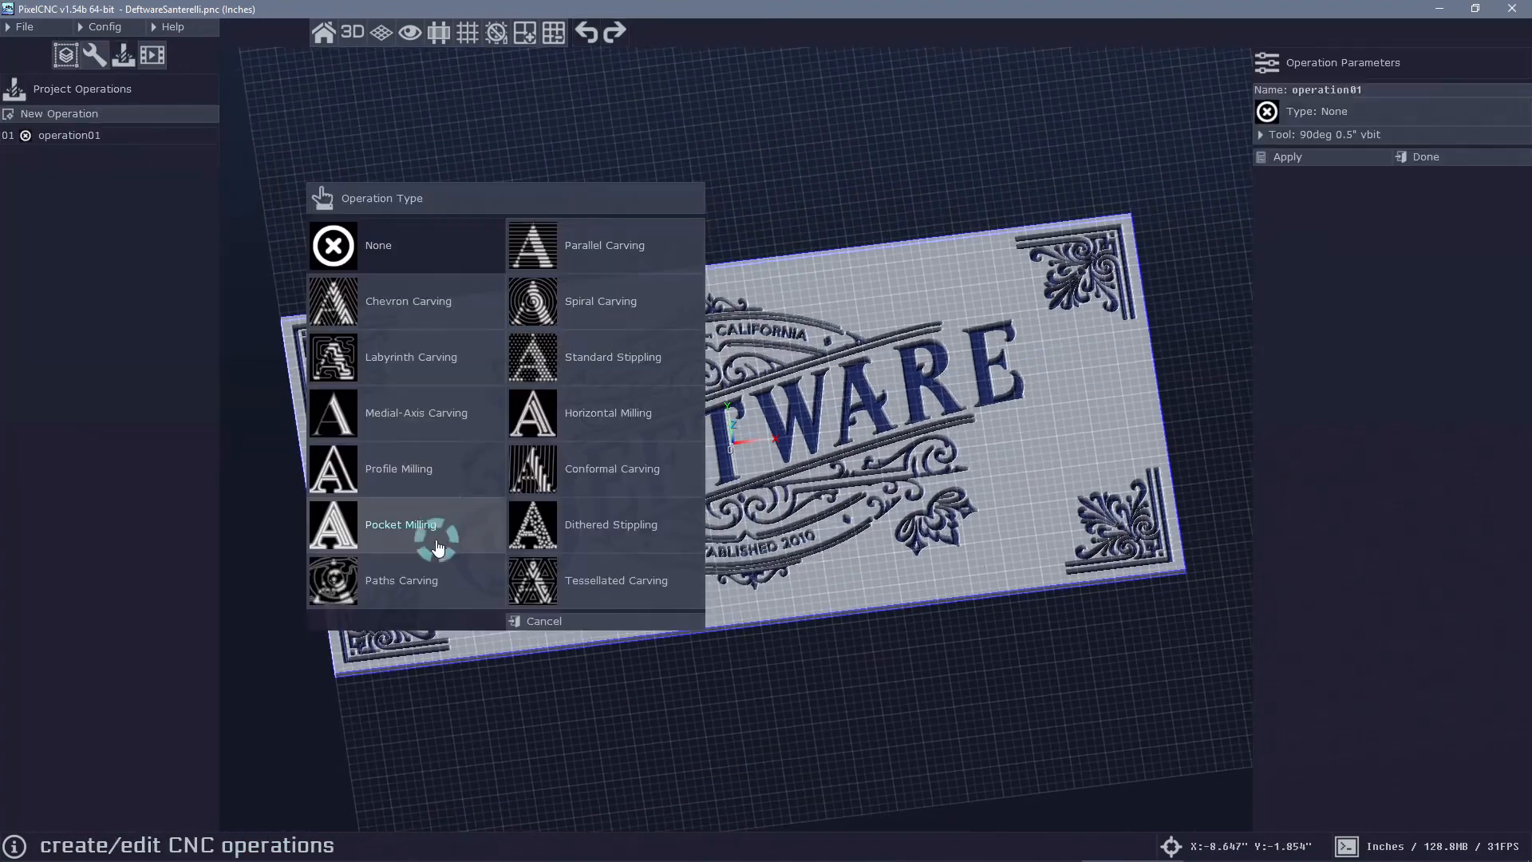
click(428, 530)
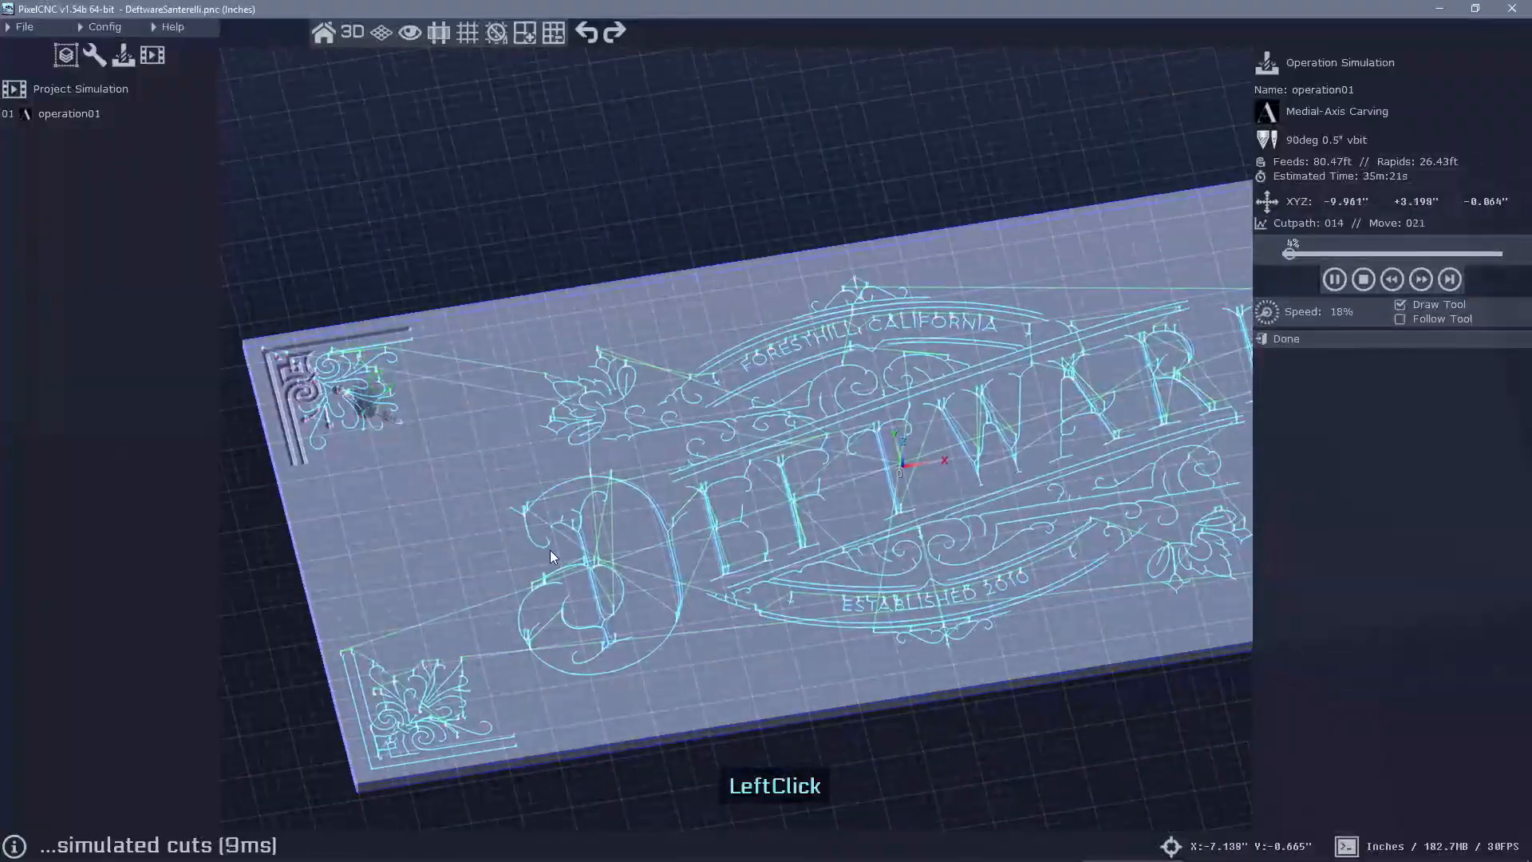
Examine the Medial-Axis Carving simulation of the Deftware sign from several angles, moving the View Settings dialog clear of the artwork
right_drag(551, 550, 735, 443)
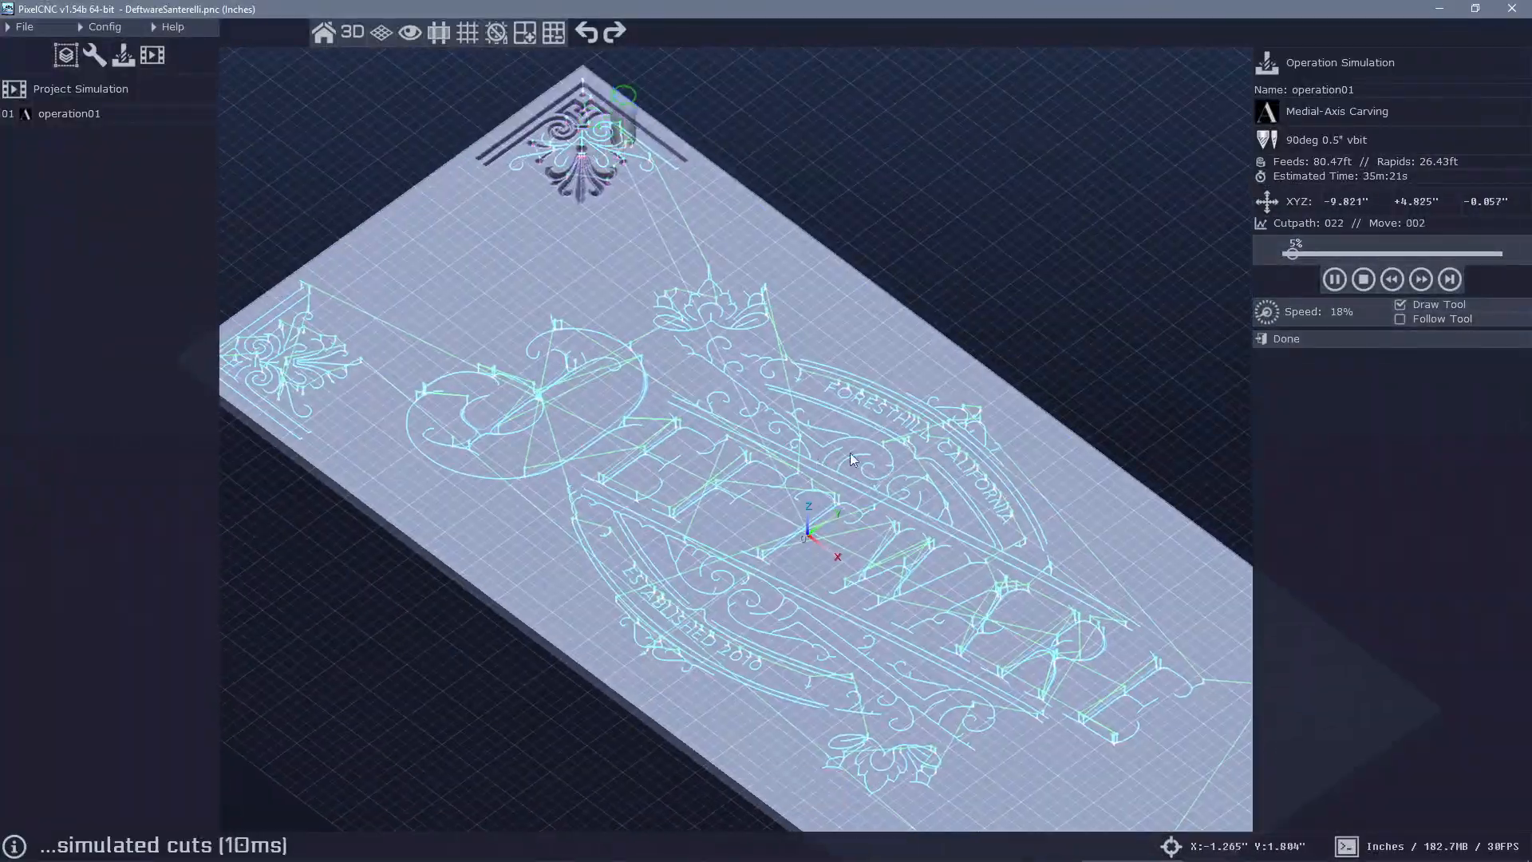
click(850, 453)
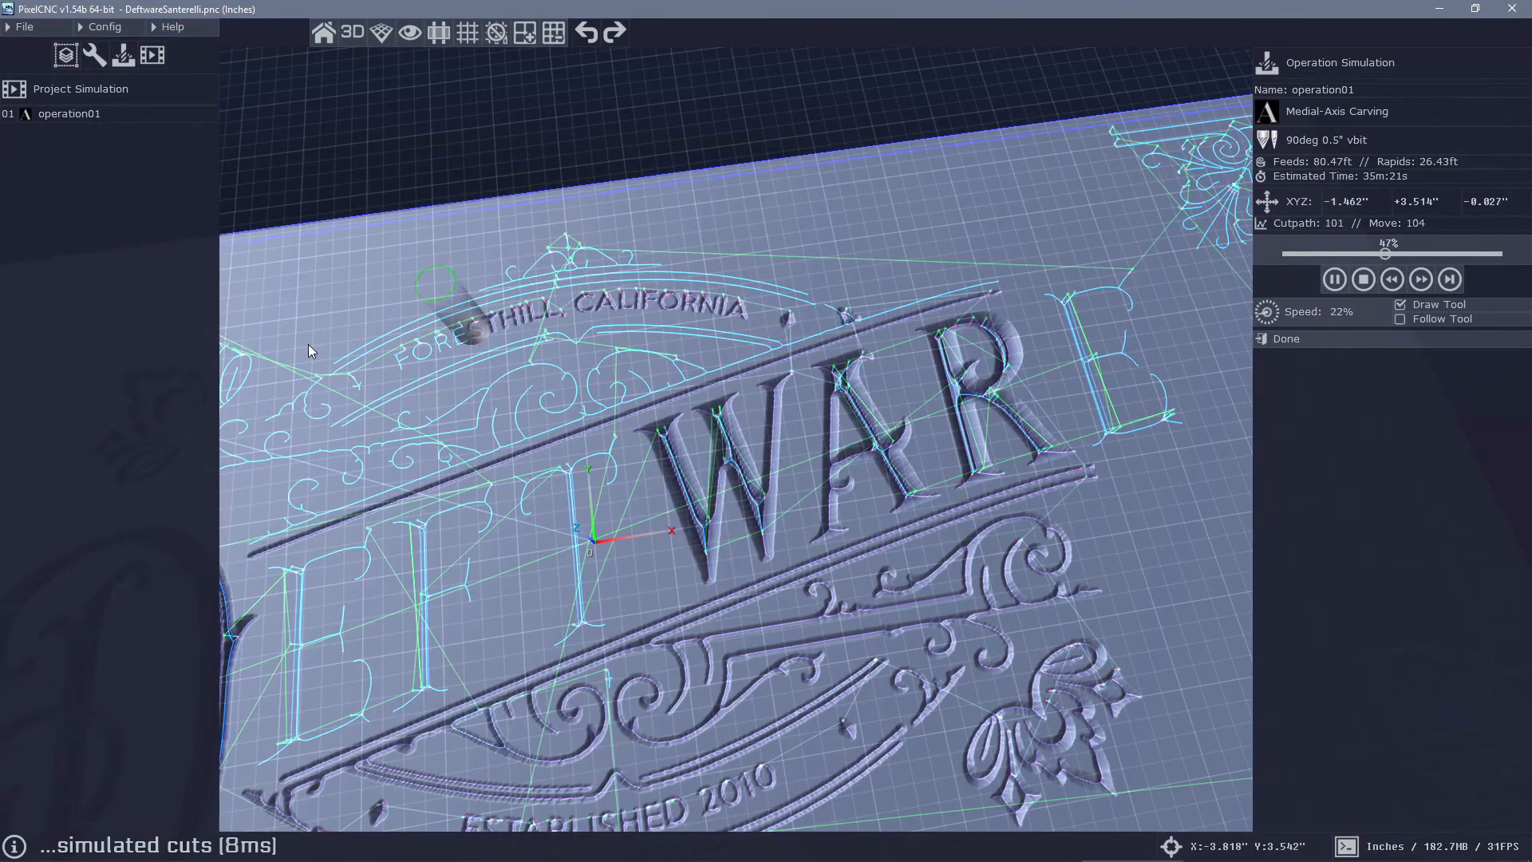
drag(483, 436, 669, 359)
middle_drag(669, 359, 672, 466)
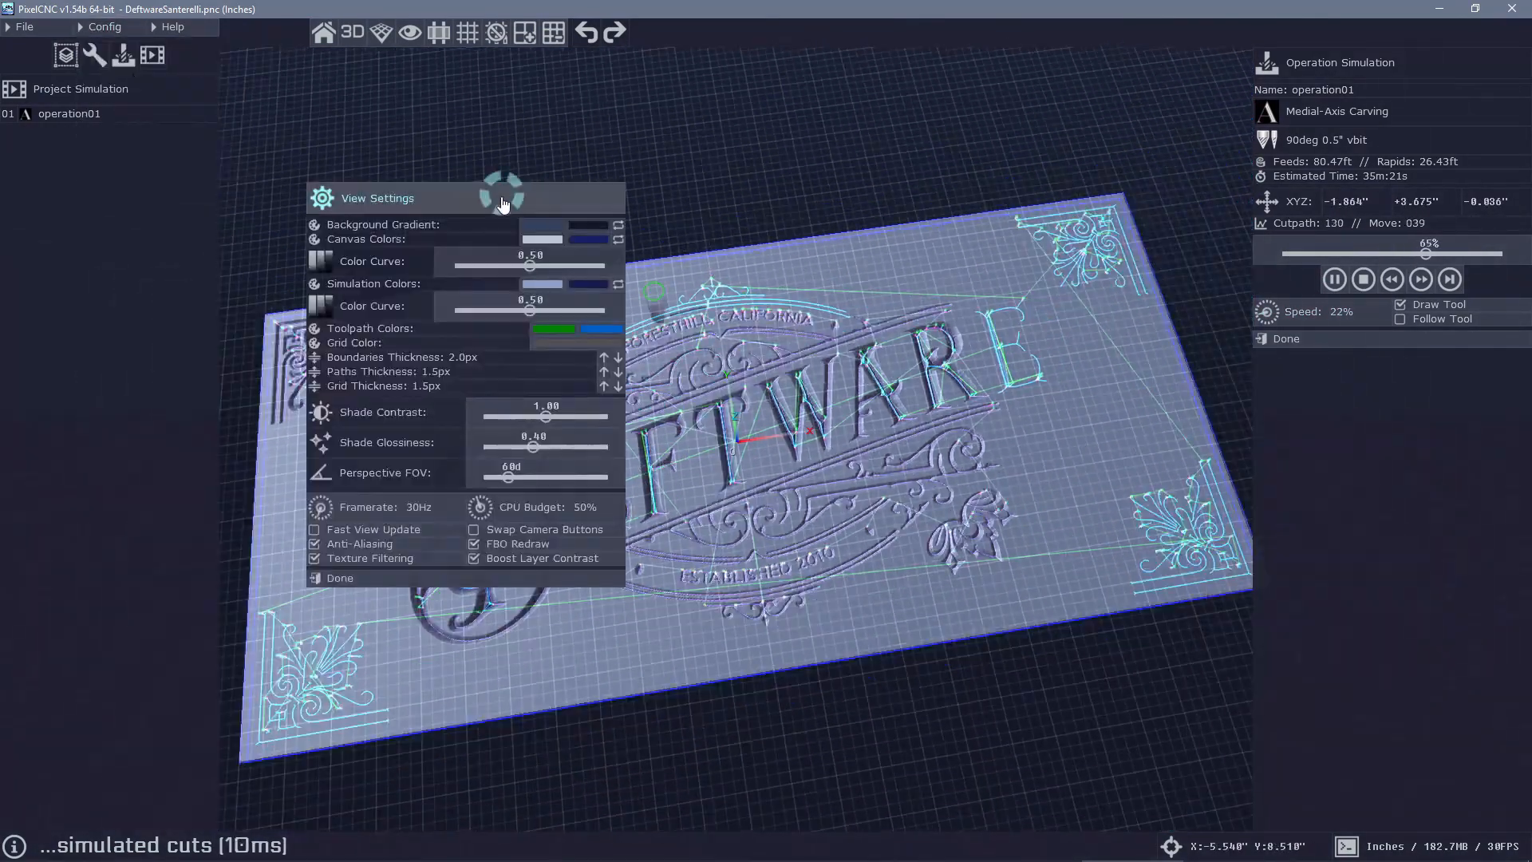
drag(463, 196, 343, 96)
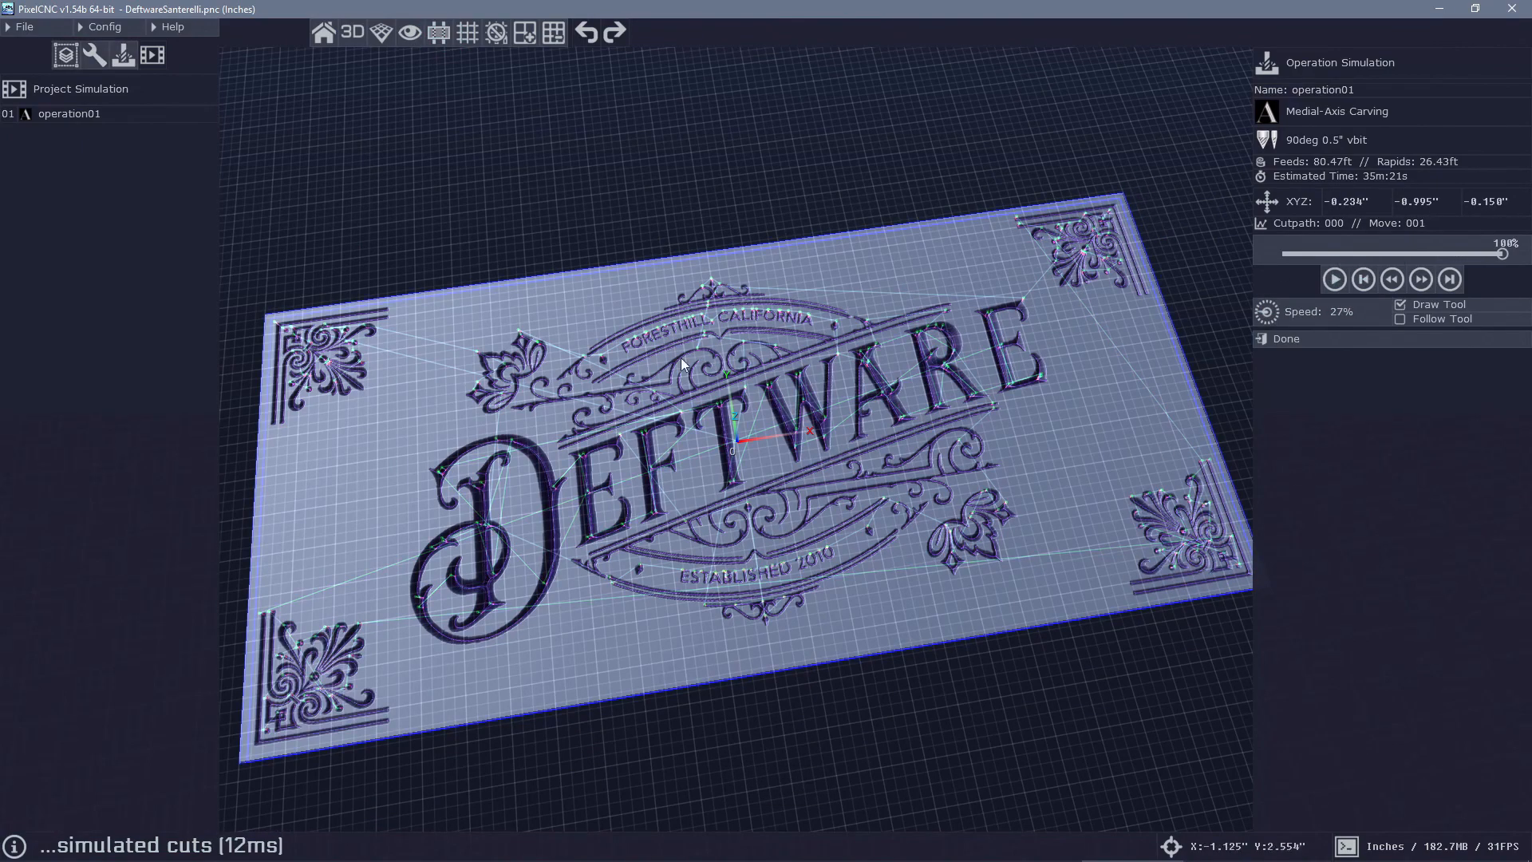
middle_click(798, 415)
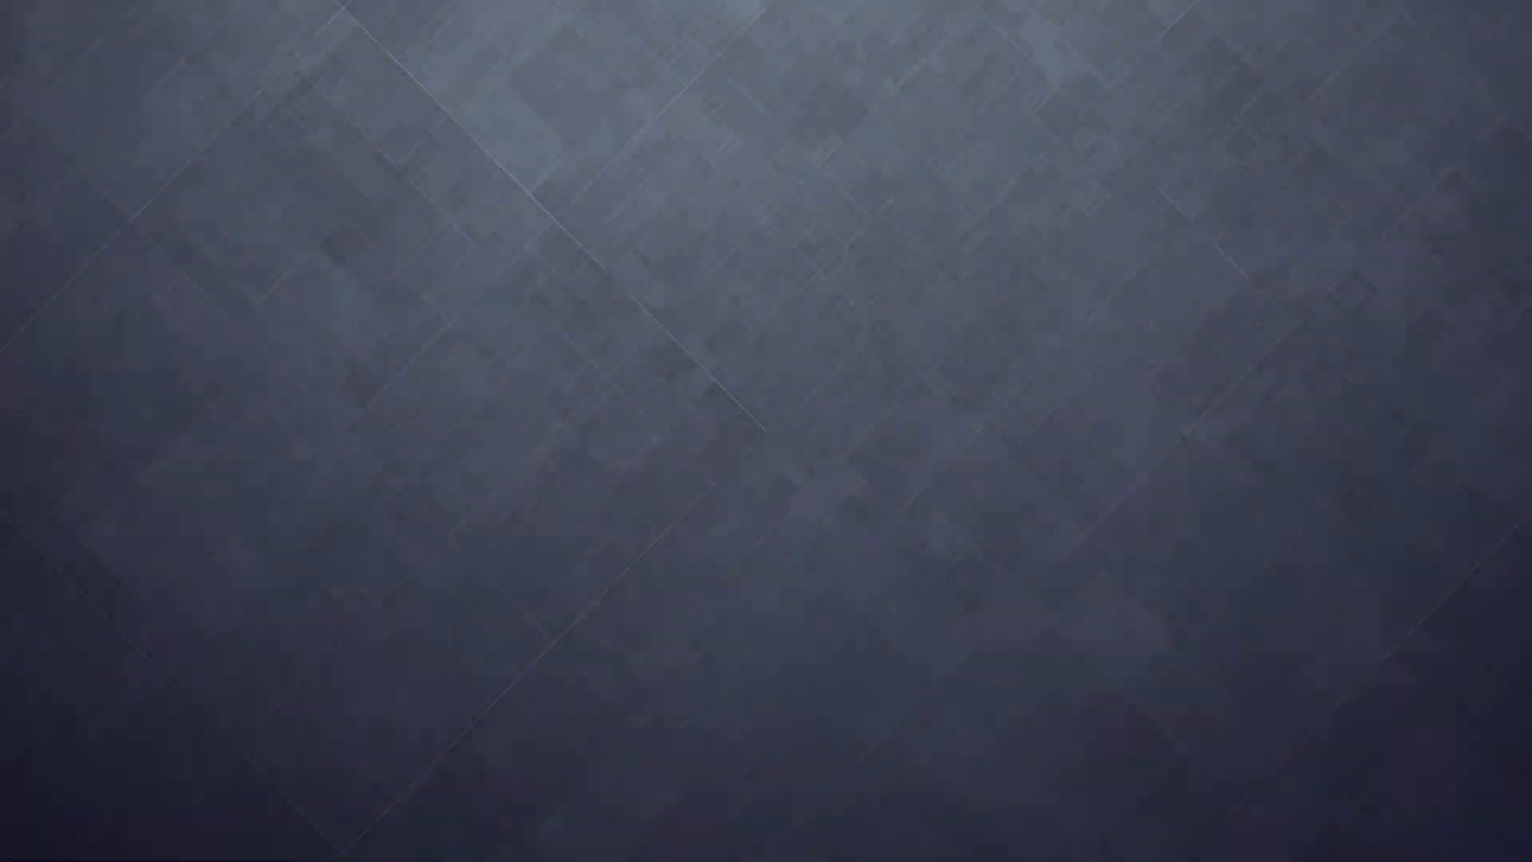